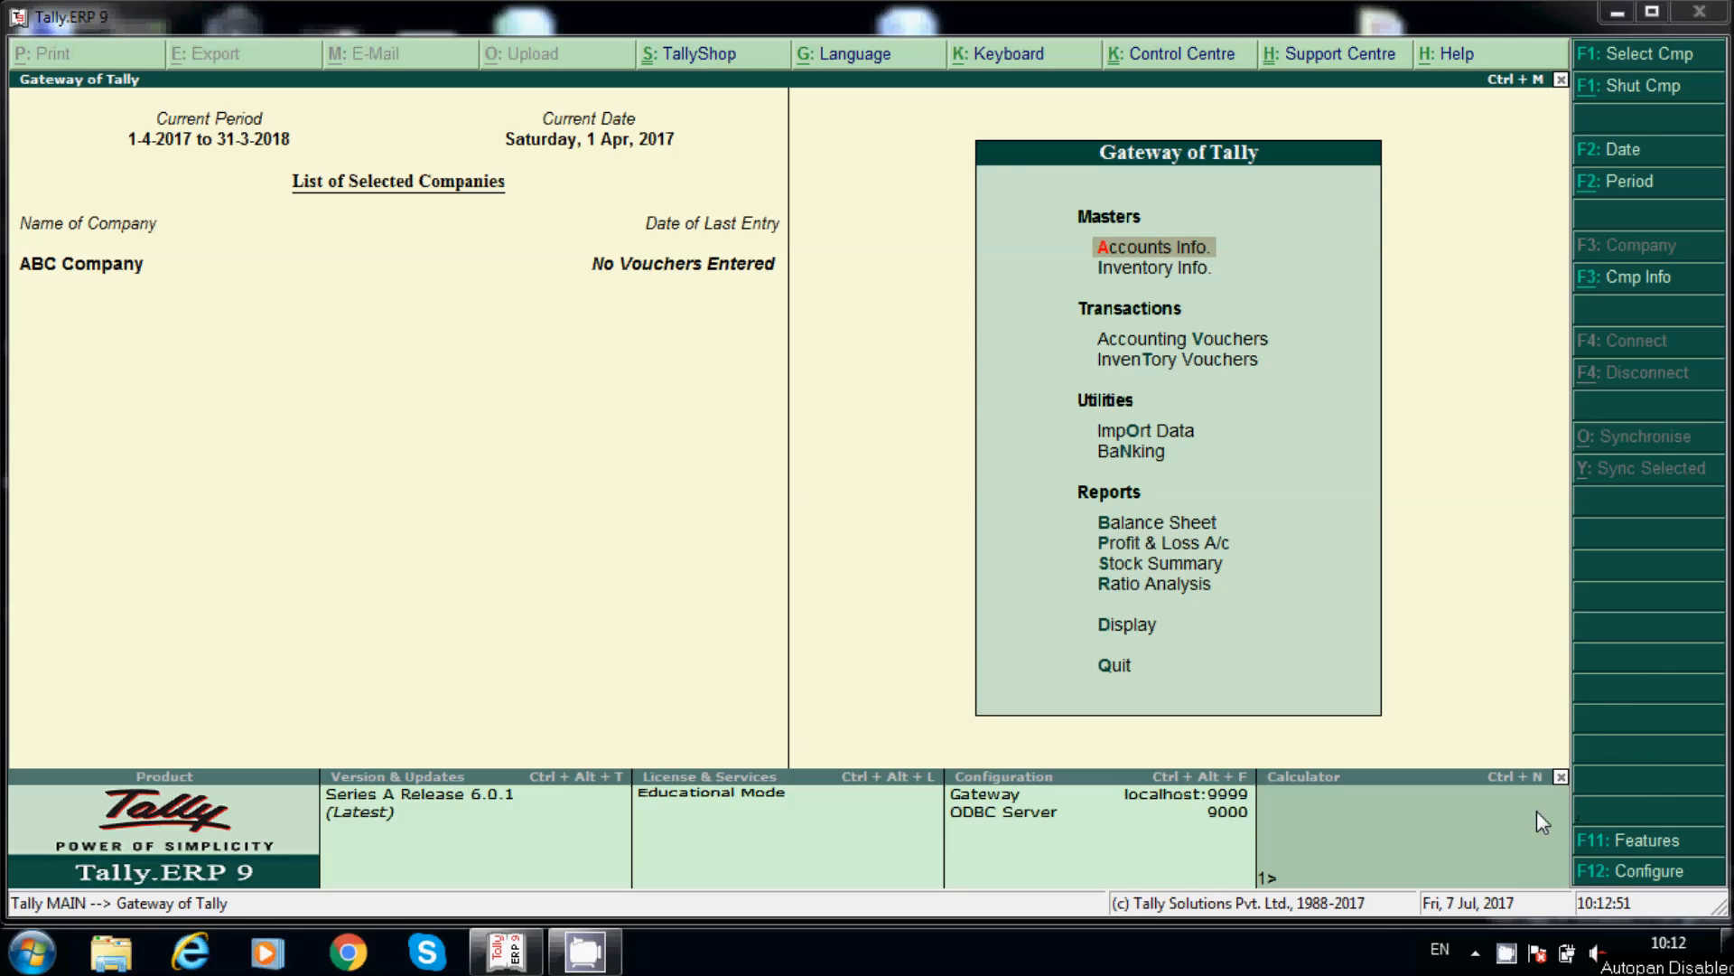
# Step: Turn on Enable GST in the company's Statutory & Taxation features
pyautogui.click(1629, 842)
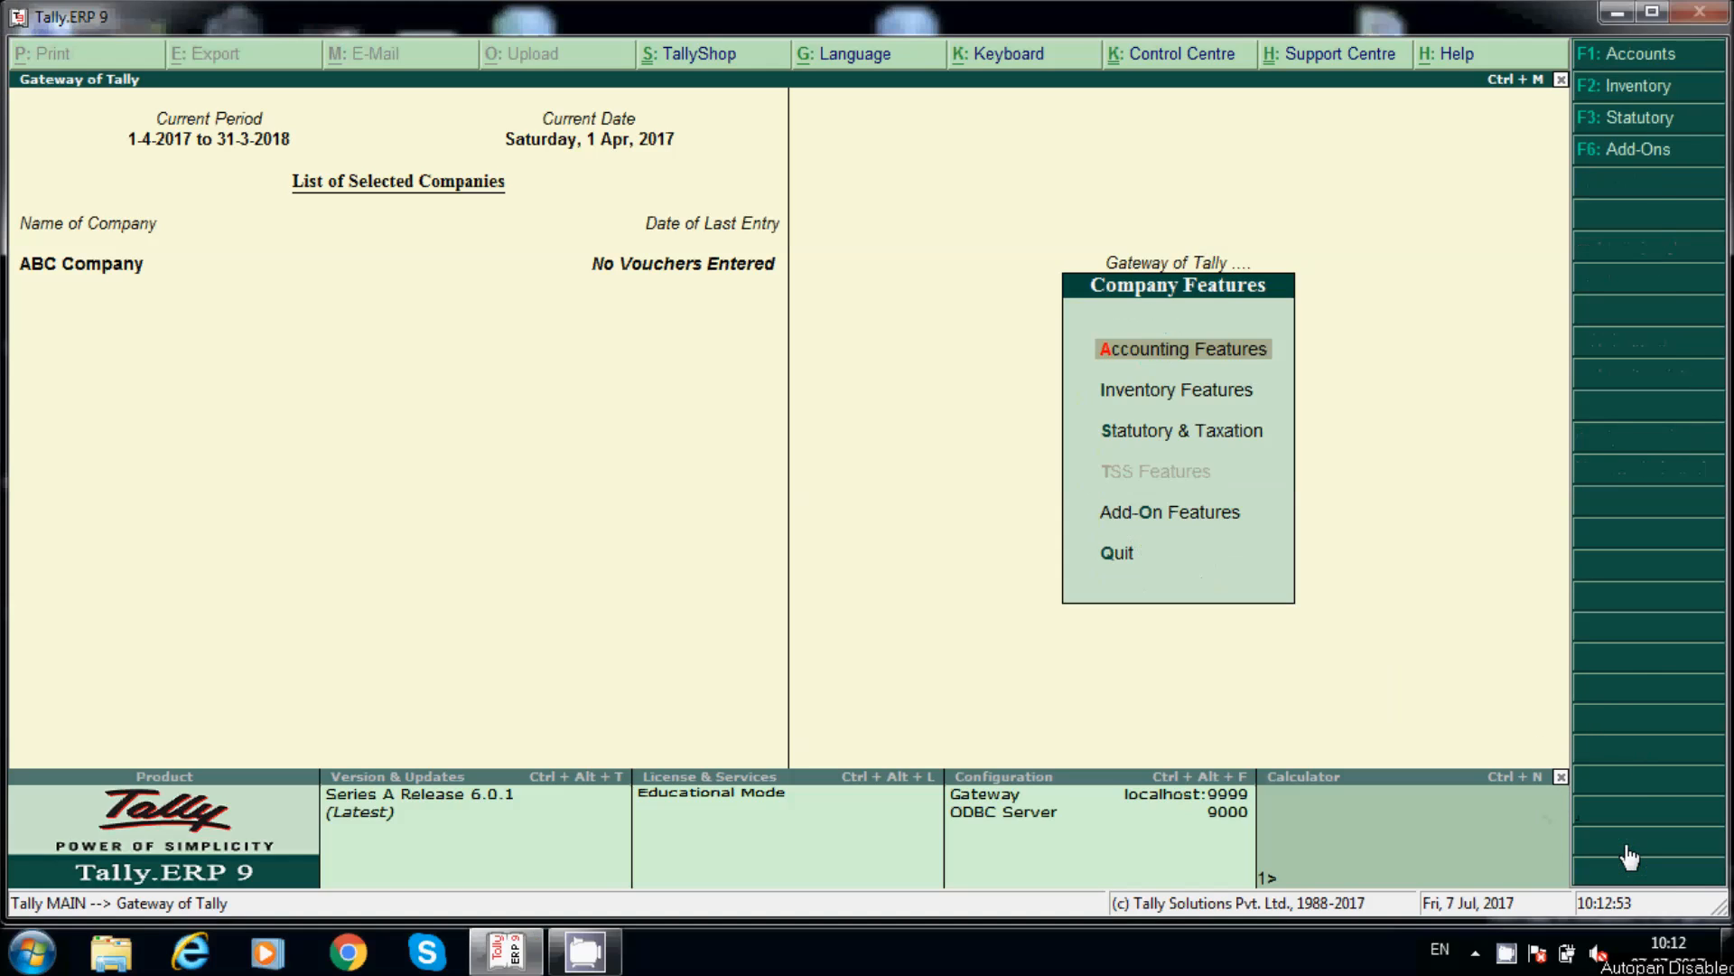
pyautogui.click(1208, 436)
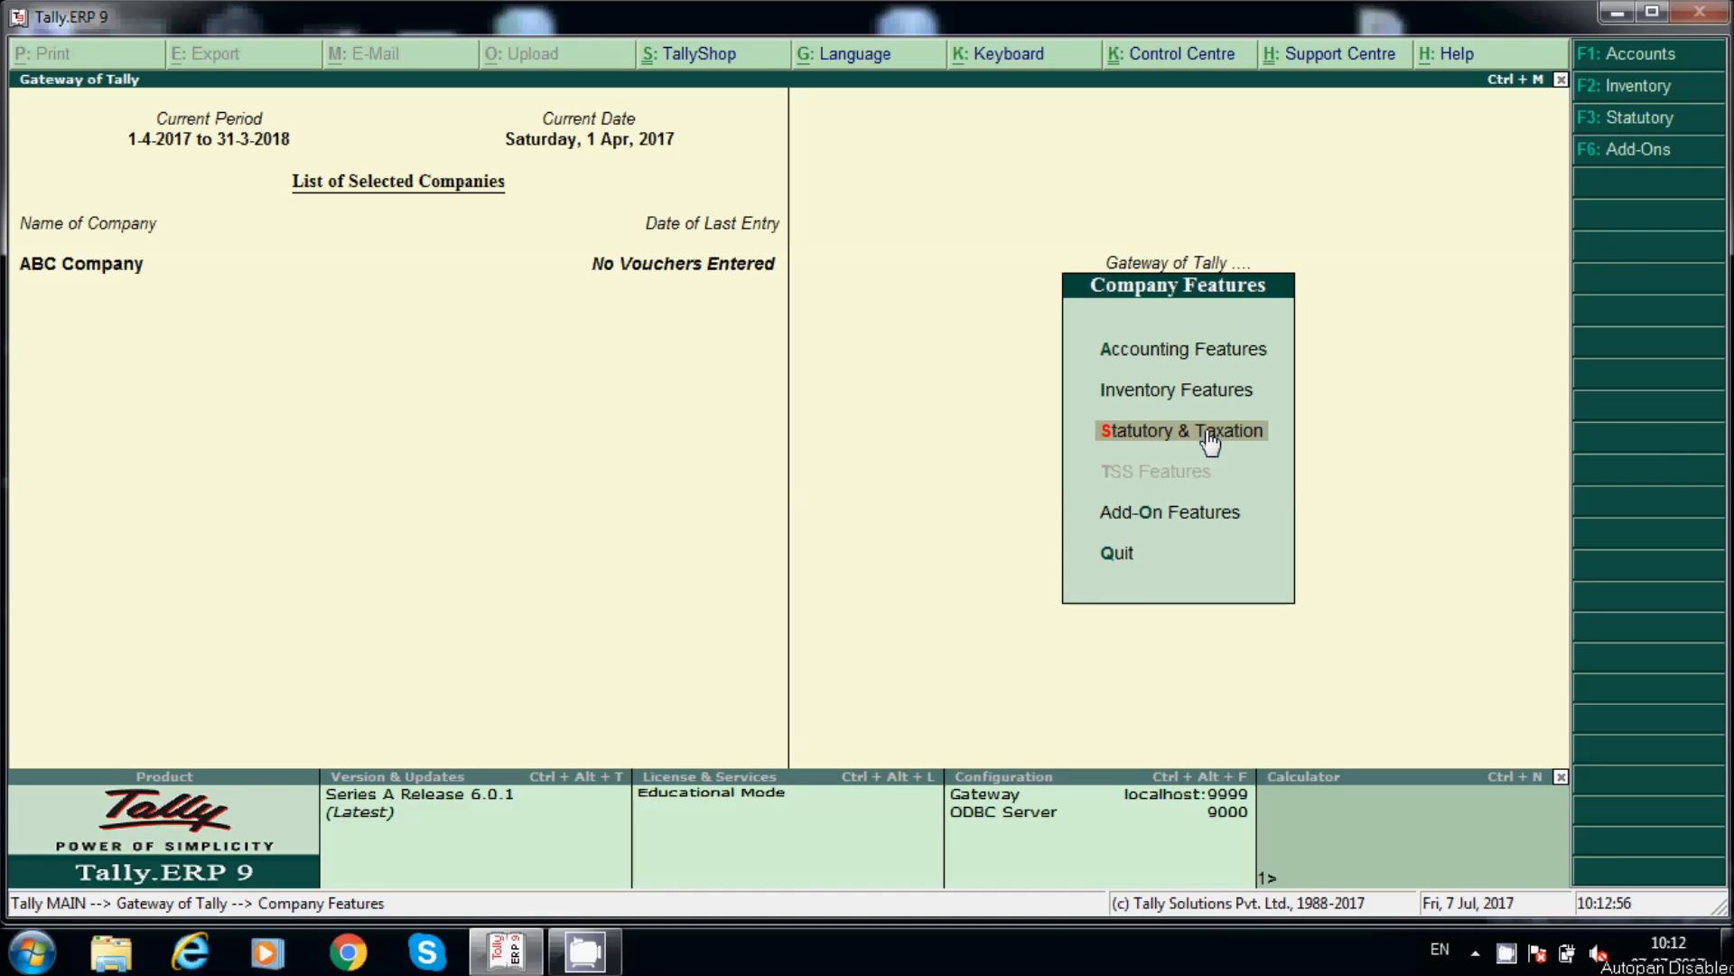
pyautogui.click(1208, 435)
pyautogui.write('y')
pyautogui.press('Return')
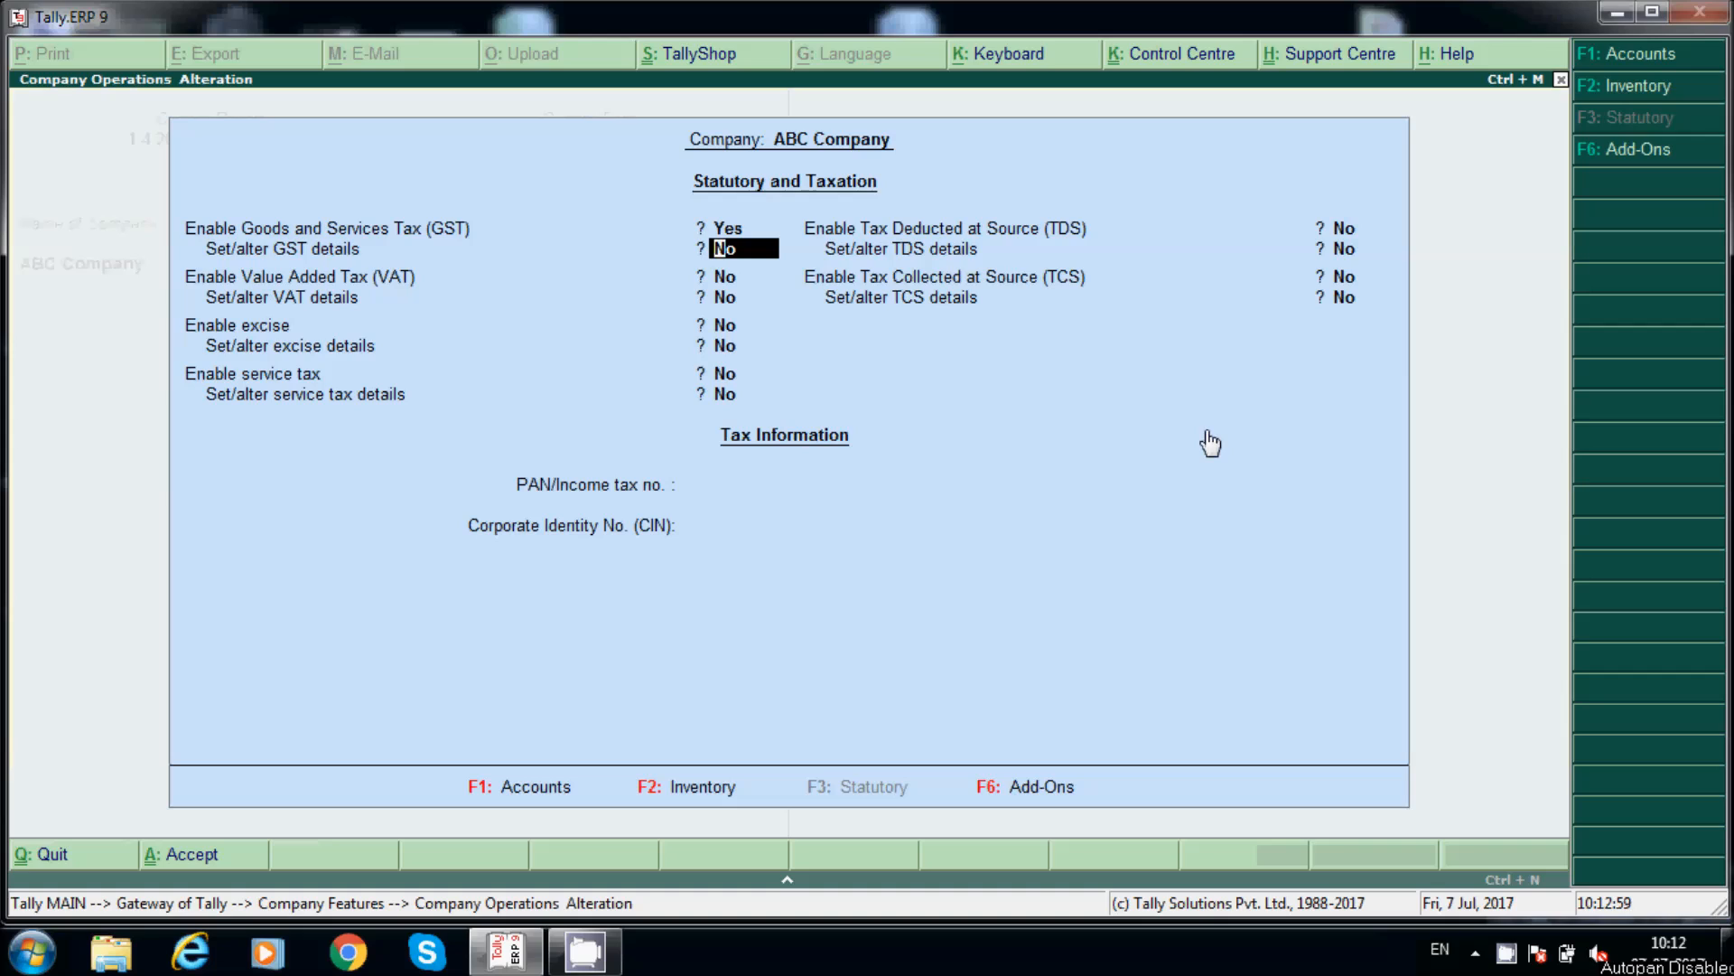
# Step: Accept GST details: Telangana, Regular registration, applicable from 1-Jul-2017
pyautogui.press('Up')
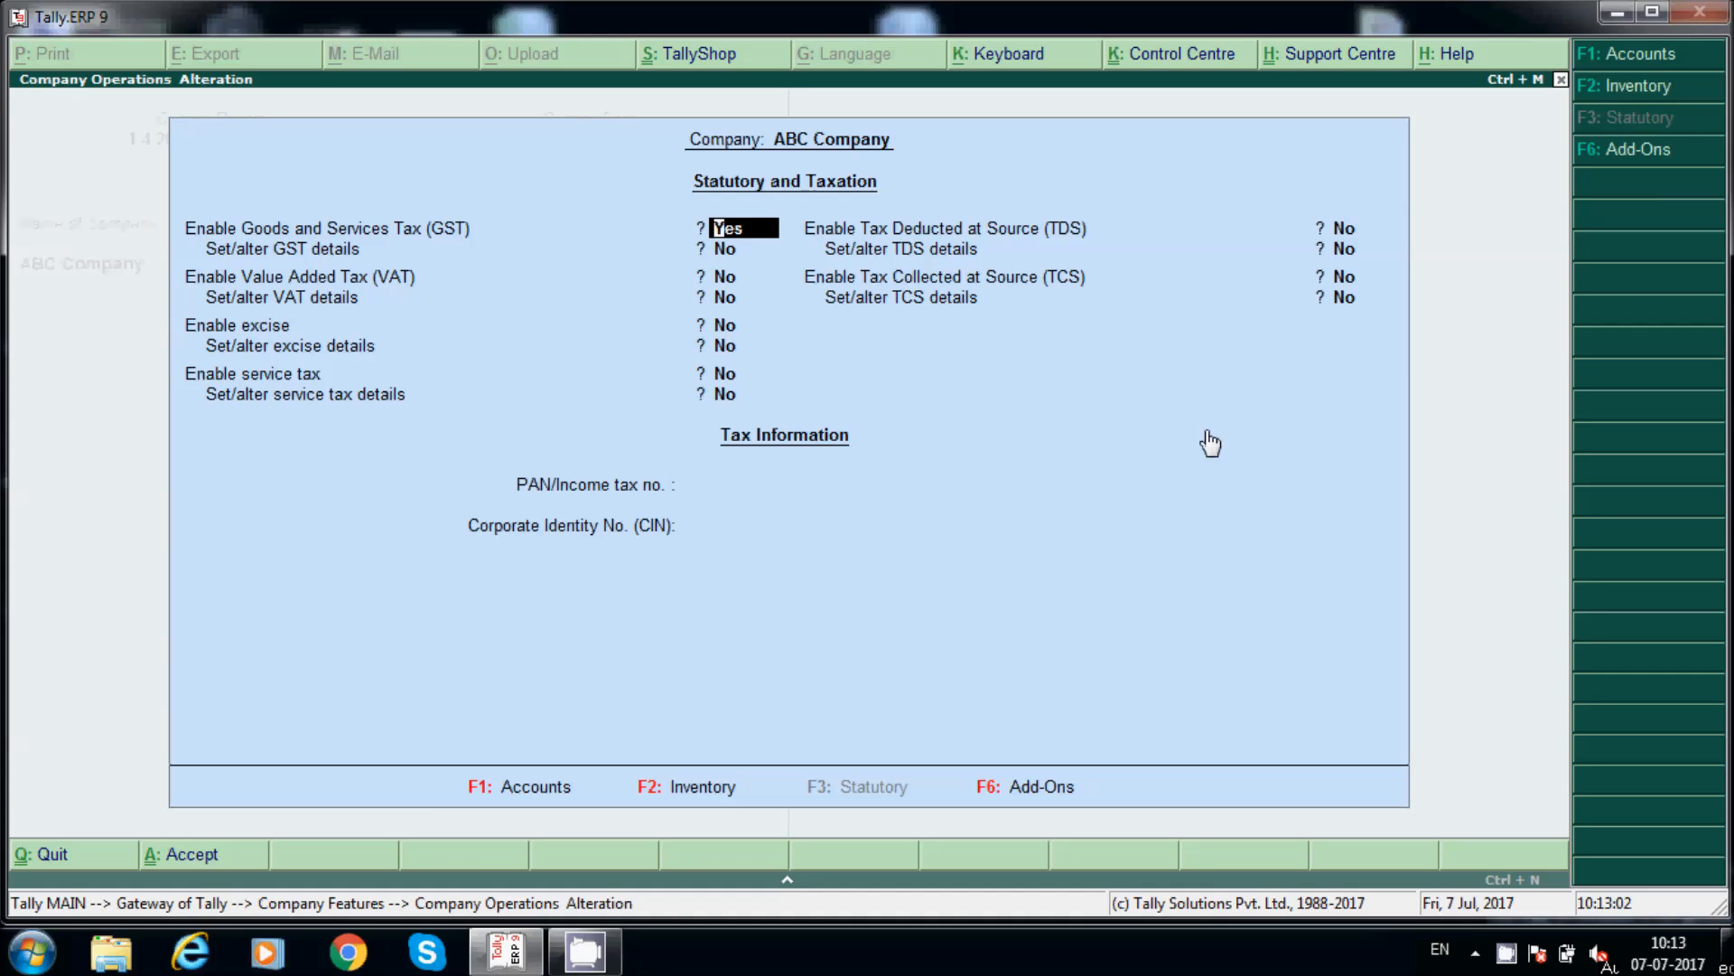
pyautogui.press('Return')
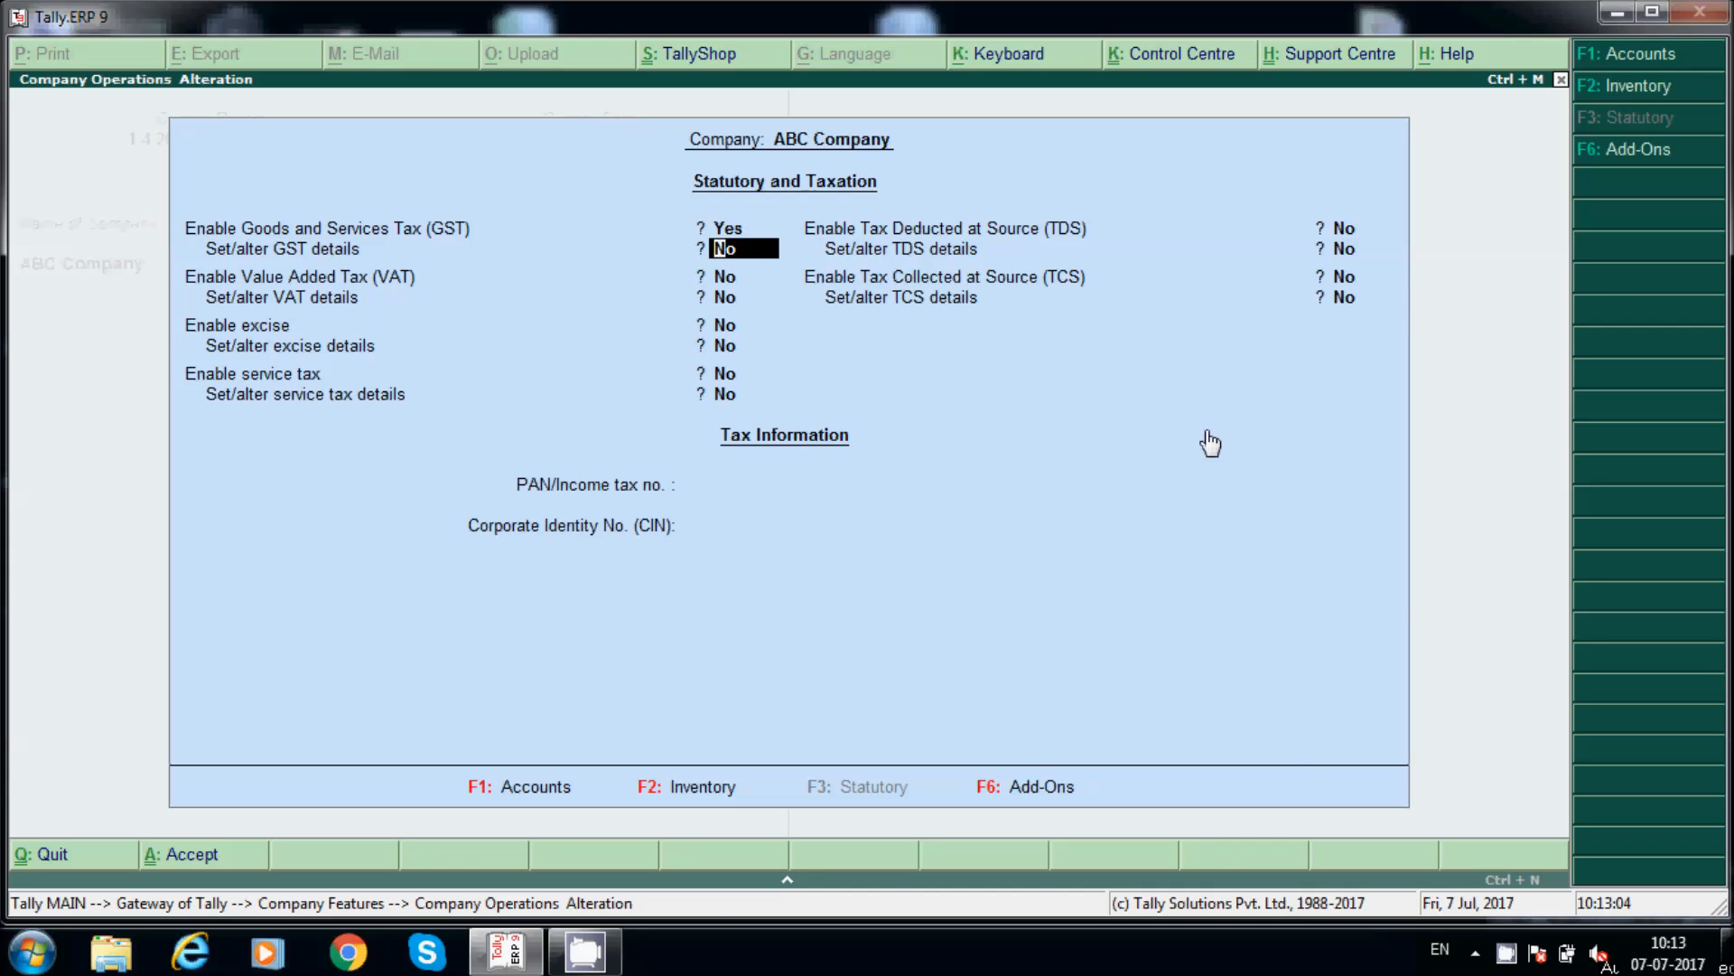
pyautogui.press('y')
pyautogui.press('Return')
pyautogui.press('Return')
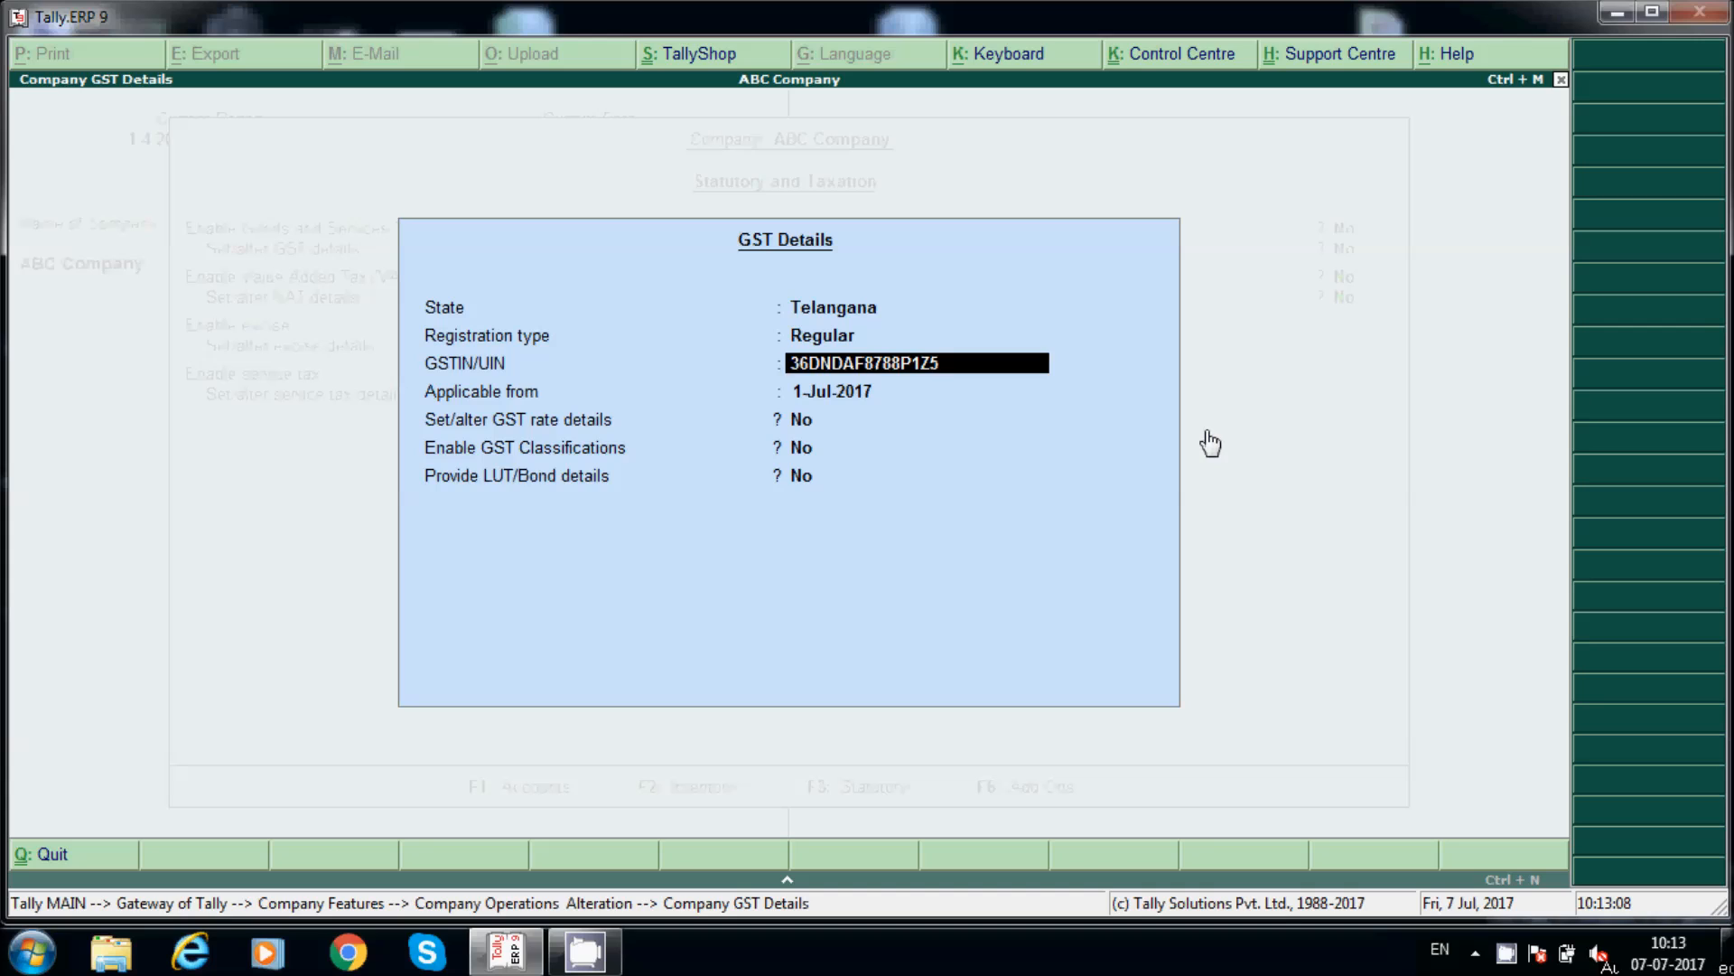
pyautogui.press('Return')
pyautogui.press('Return')
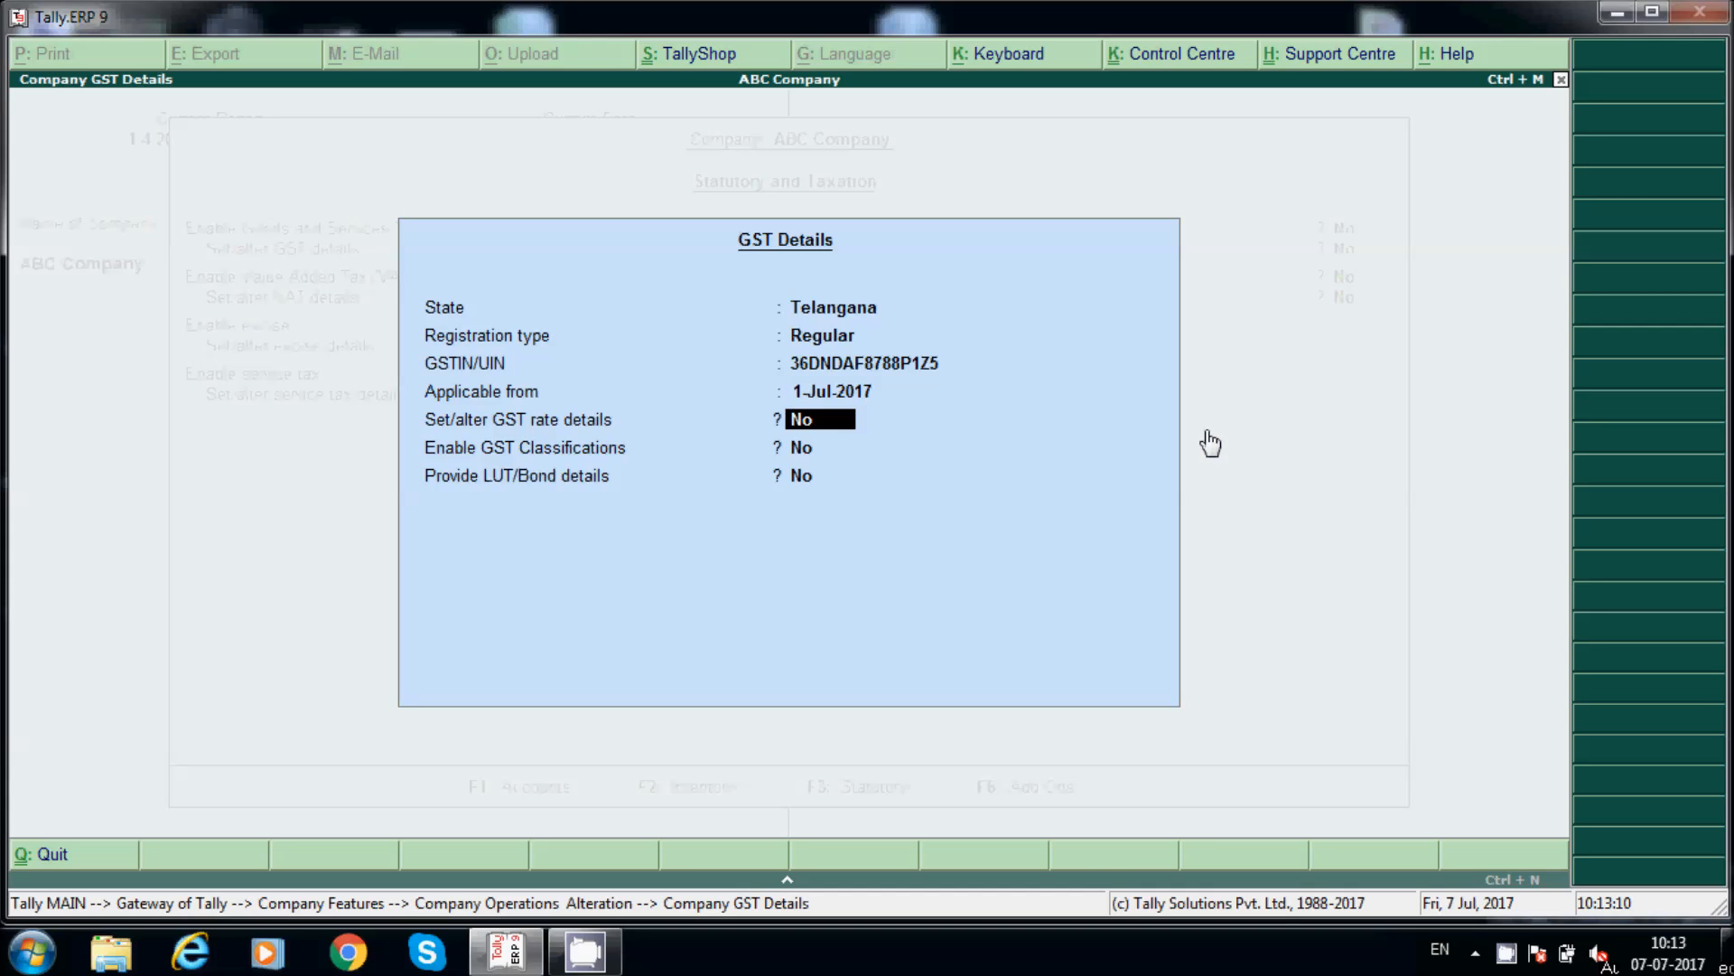
pyautogui.press('Return')
pyautogui.press('Return')
pyautogui.press('Return')
pyautogui.press('Return')
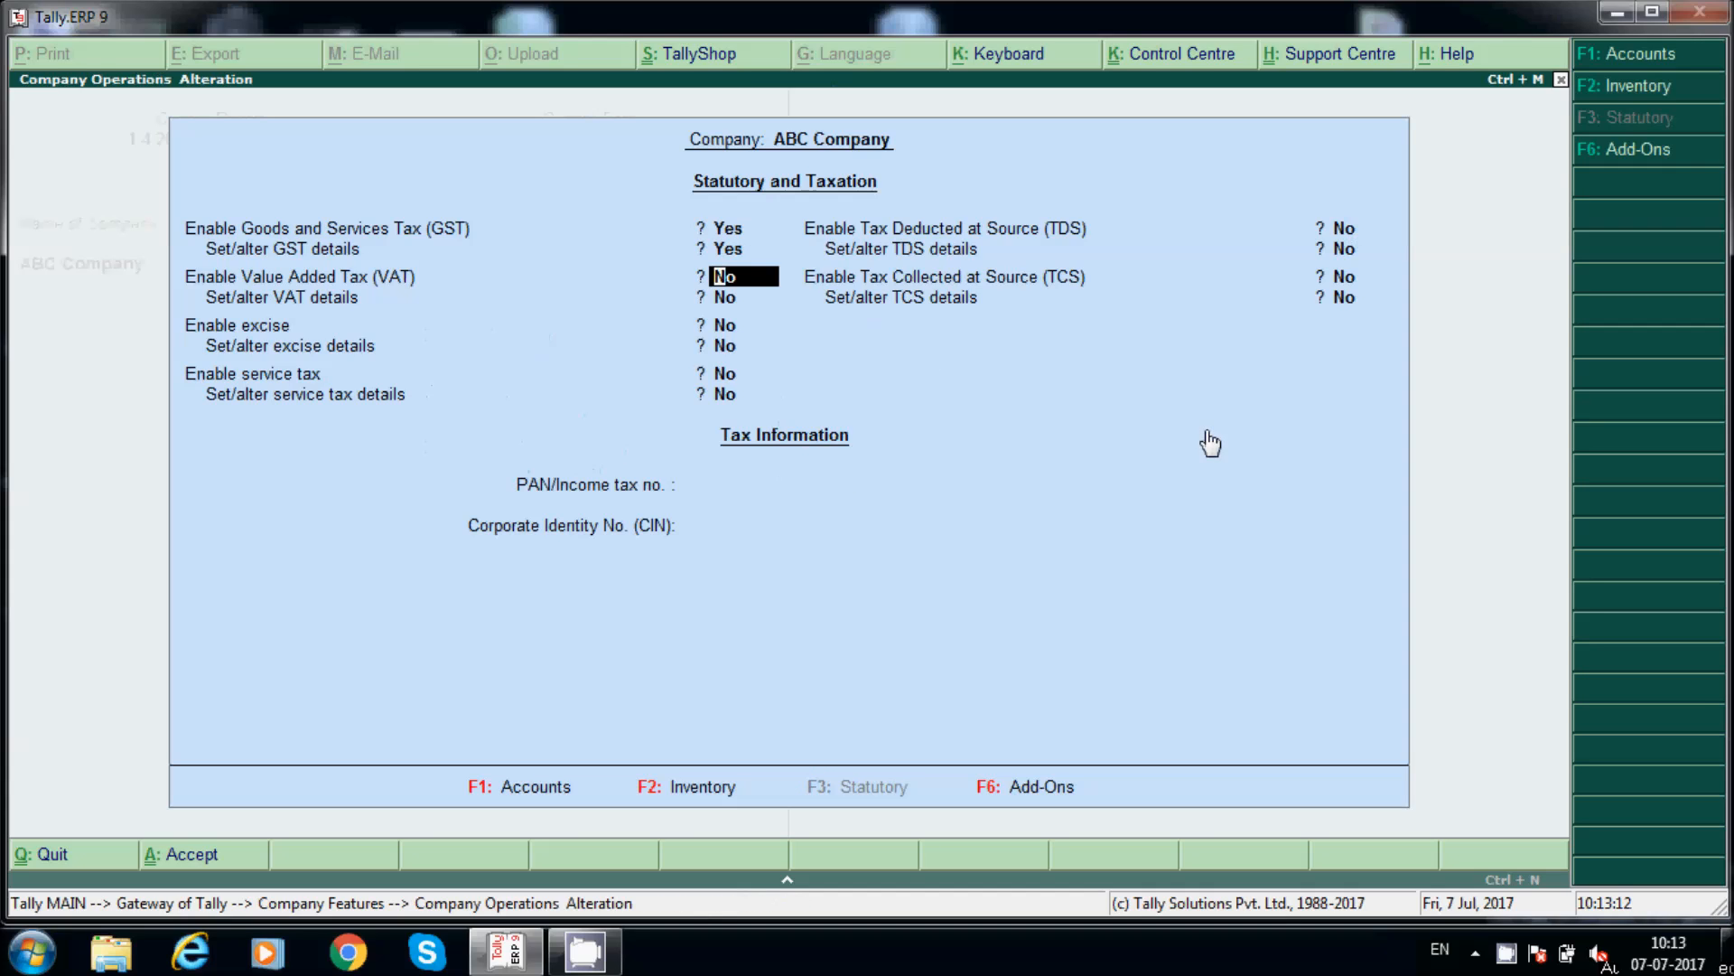
# Step: Save the statutory settings and back out to the Gateway of Tally
pyautogui.press('Escape')
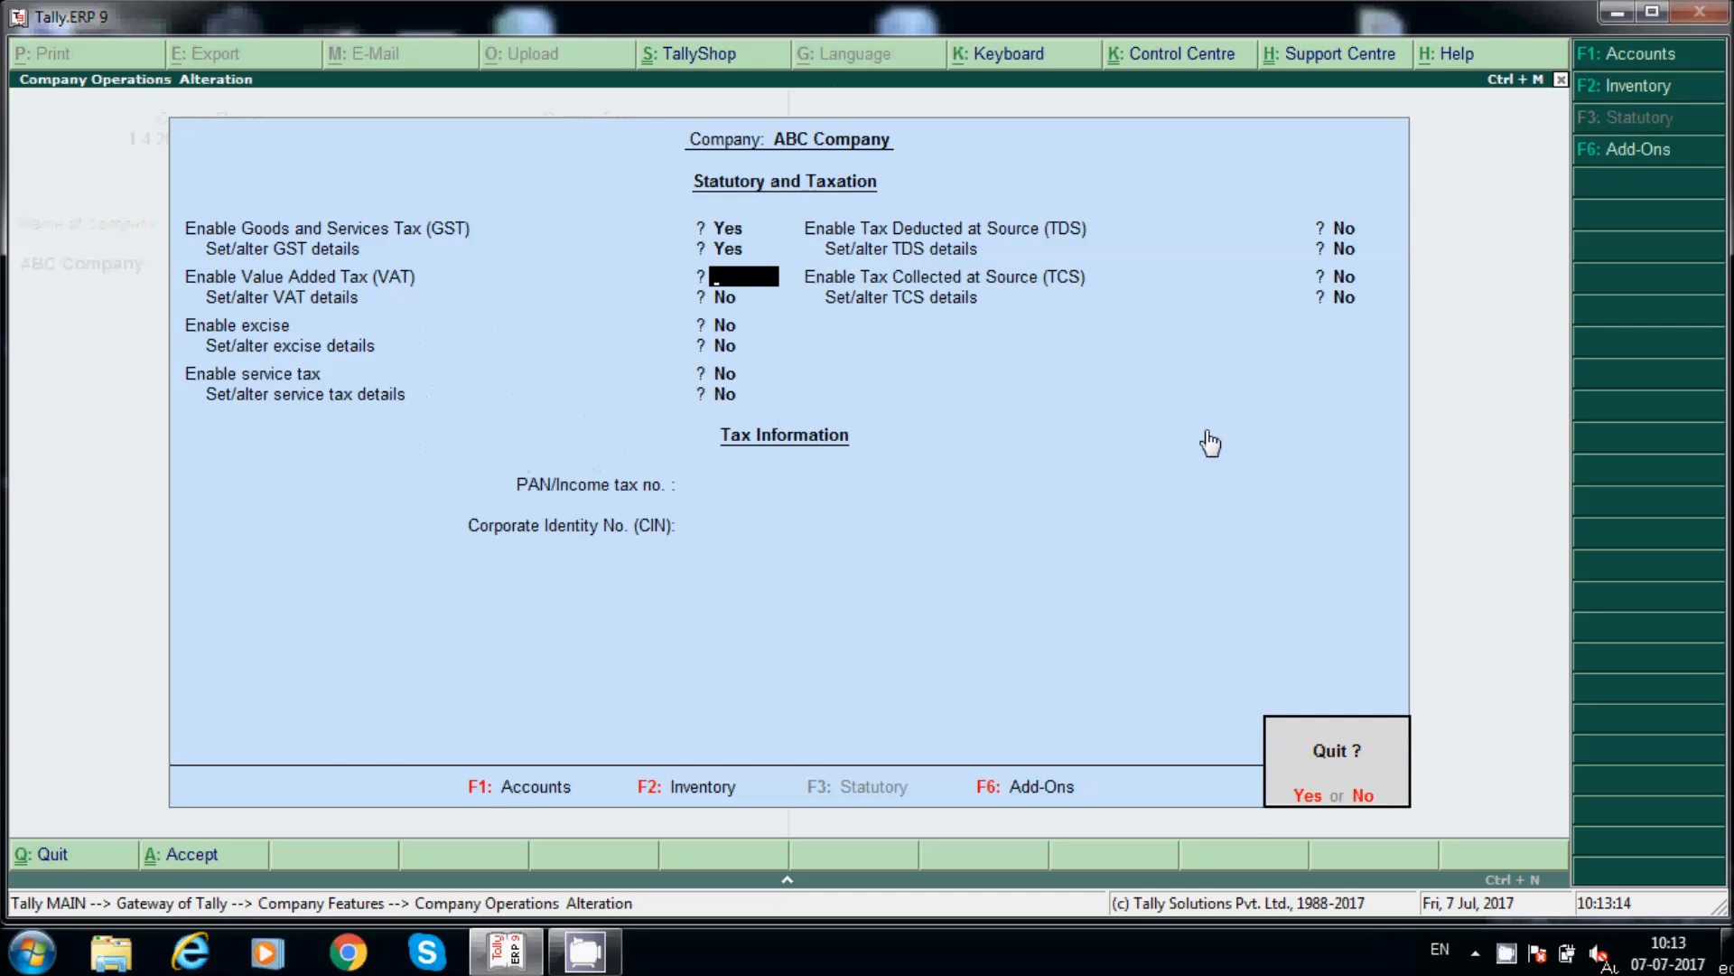
pyautogui.press('y')
pyautogui.press('Escape')
pyautogui.press('Escape')
# Step: Create a simple unit of measure with symbol No's and 0 decimal places
pyautogui.press('n')
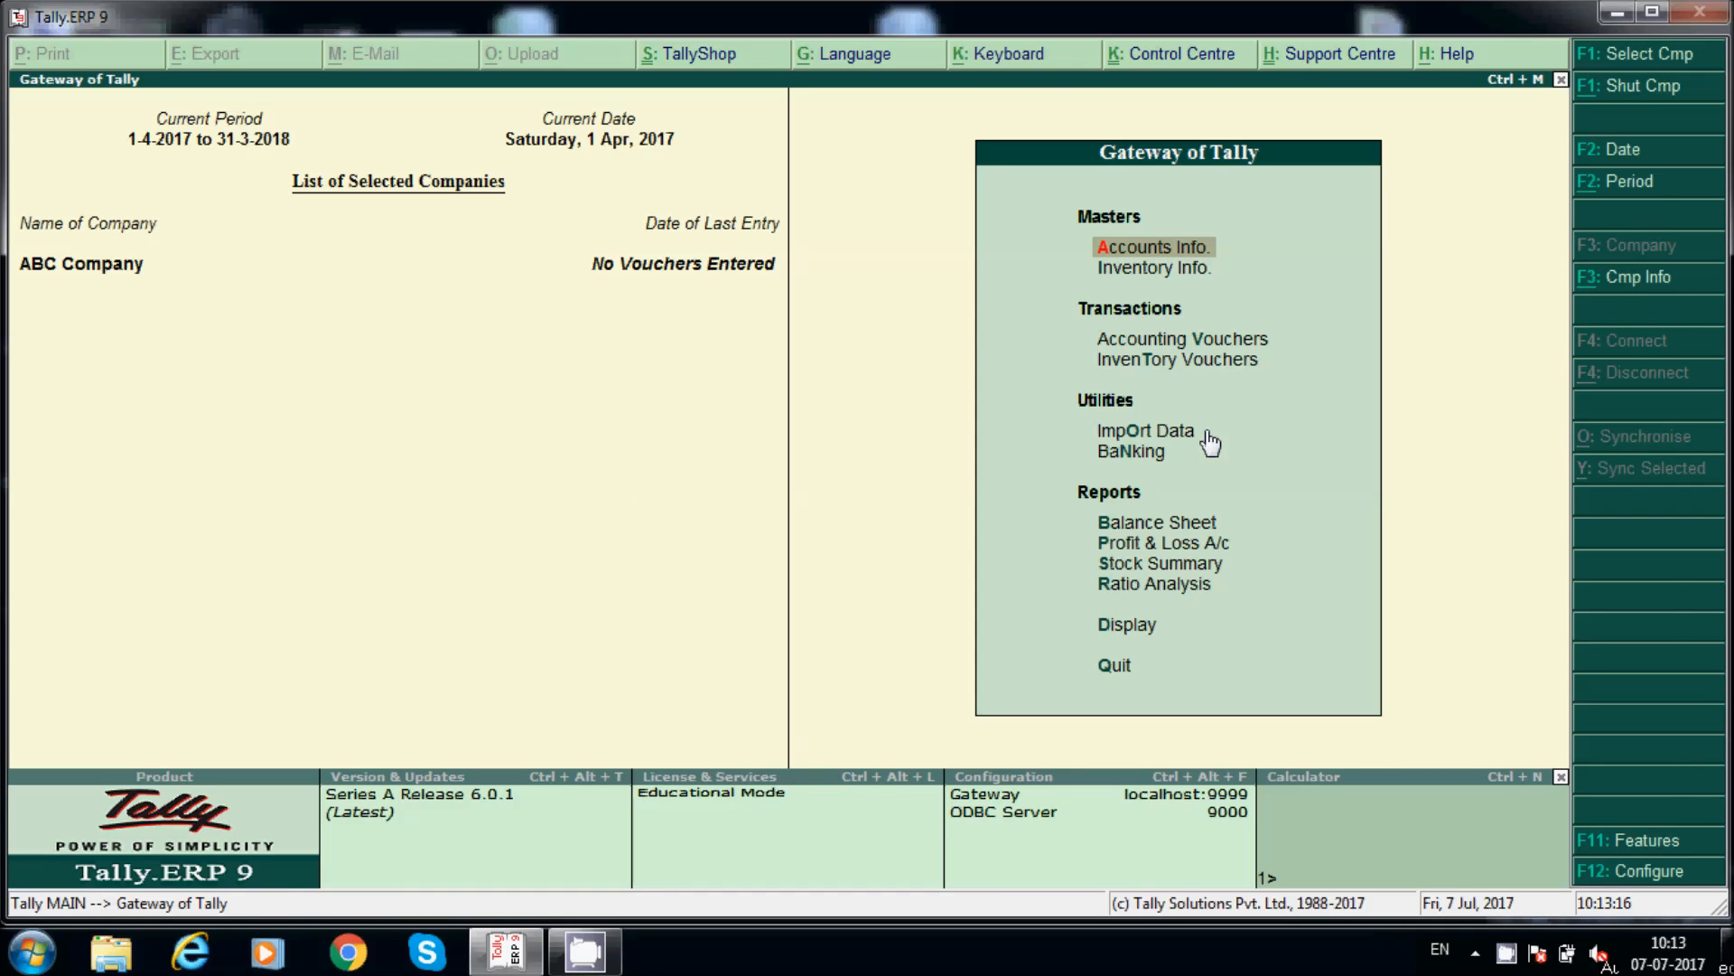
pyautogui.click(1172, 276)
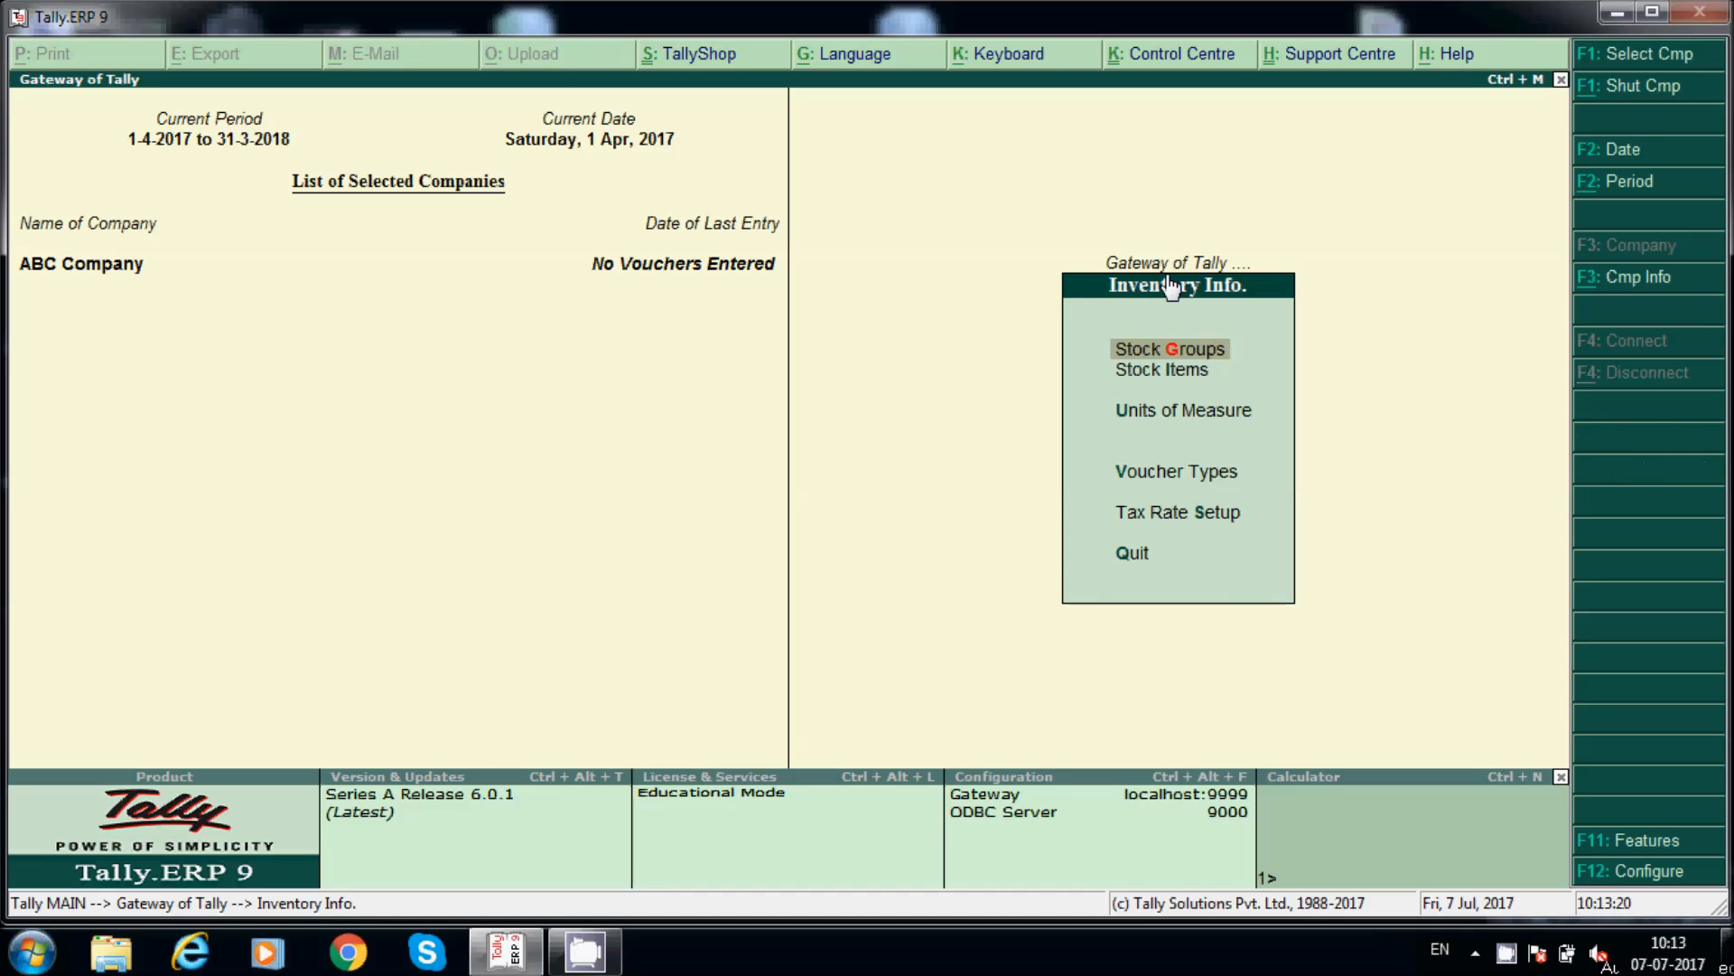
pyautogui.press('Down')
pyautogui.press('Down')
pyautogui.press('Return')
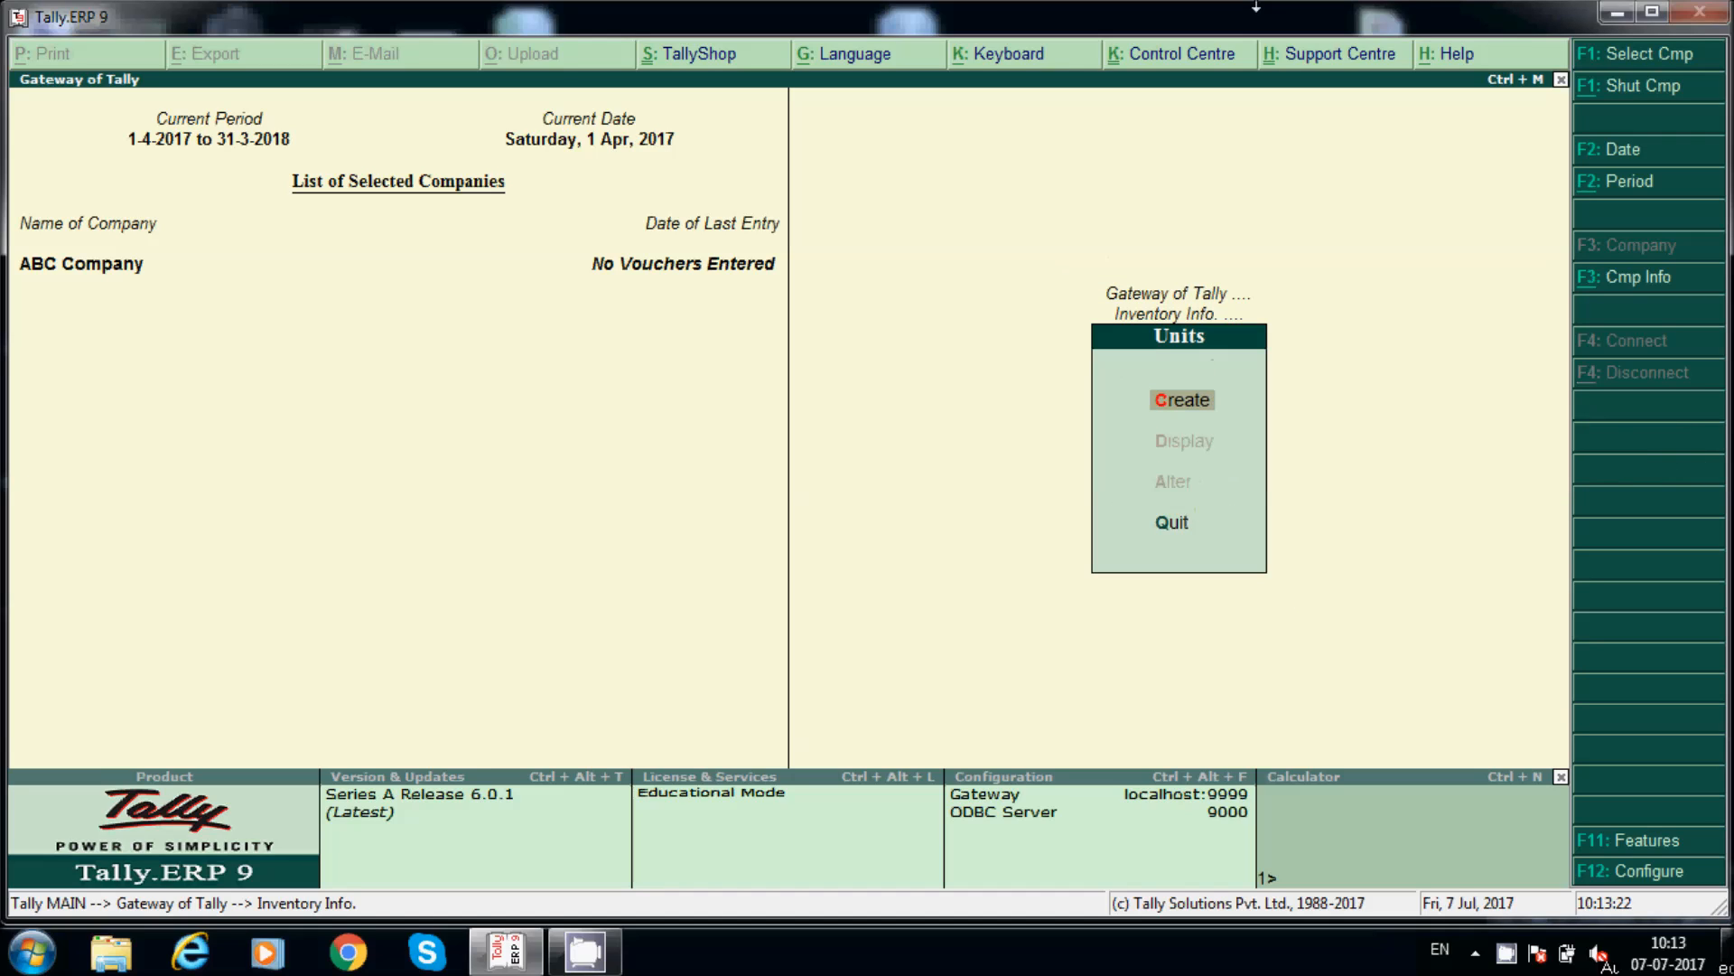
pyautogui.press('Return')
pyautogui.write('Nos')
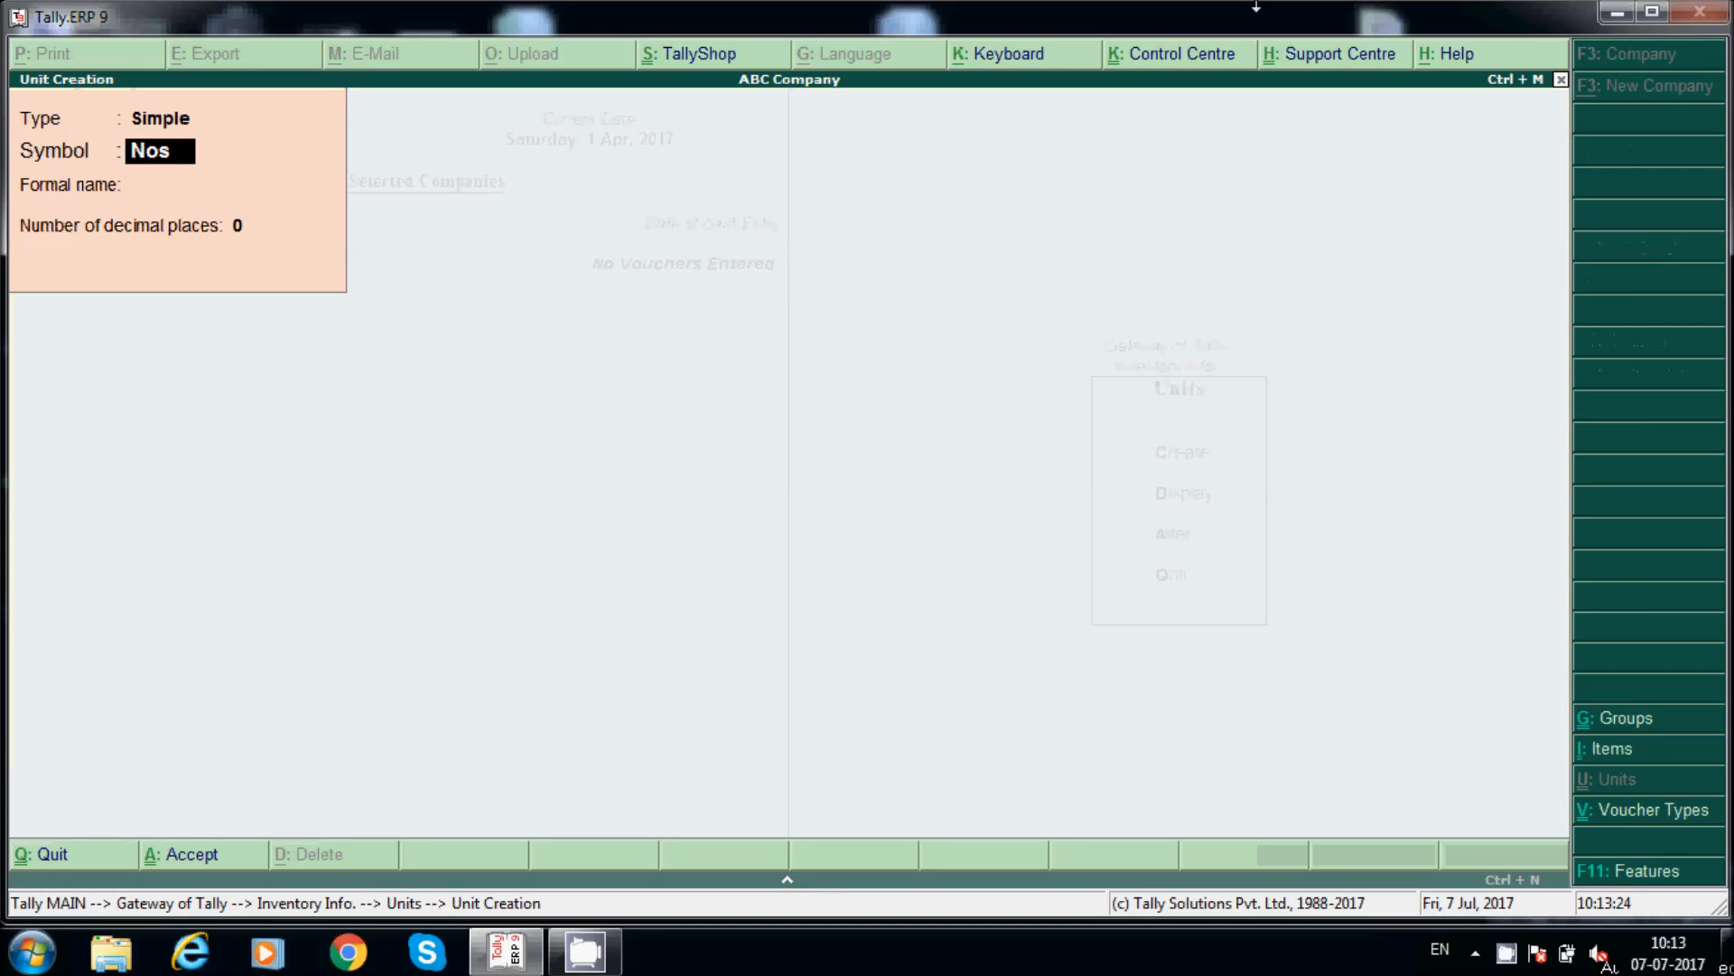
pyautogui.press('BackSpace')
pyautogui.write("'s")
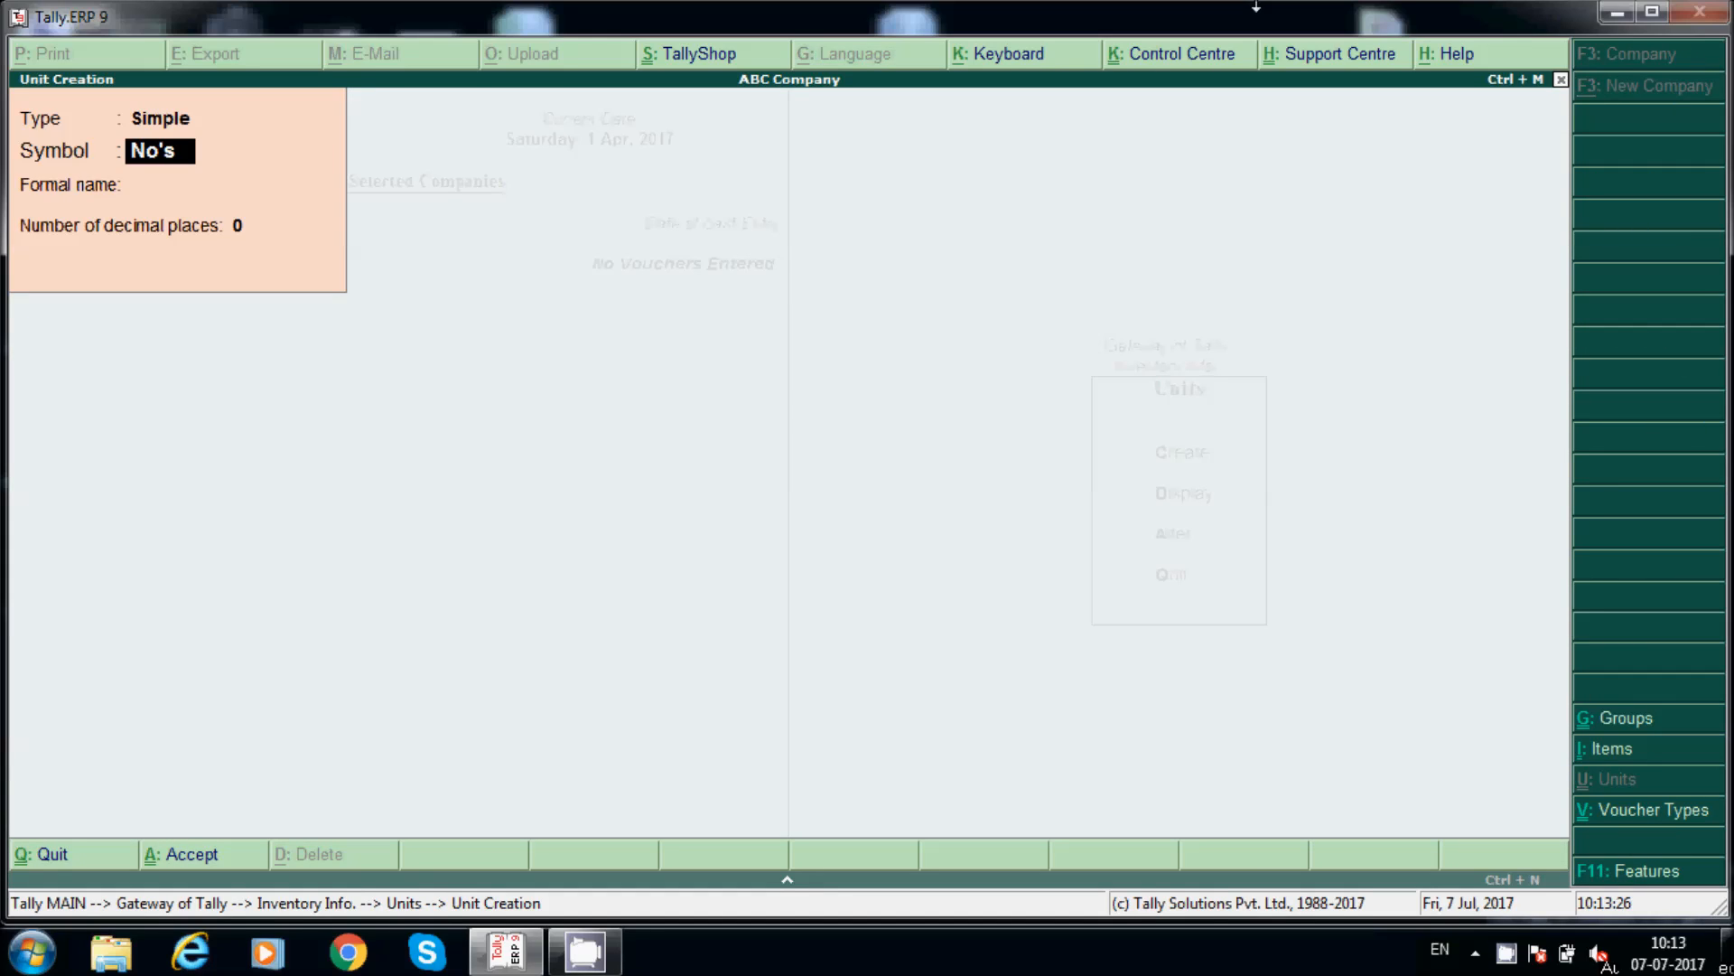
pyautogui.press('Return')
pyautogui.press('Return')
pyautogui.press('Return')
pyautogui.press('Return')
pyautogui.press('Escape')
# Step: Create the Laptops stock group under Primary and dismiss the security update popup
pyautogui.press('y')
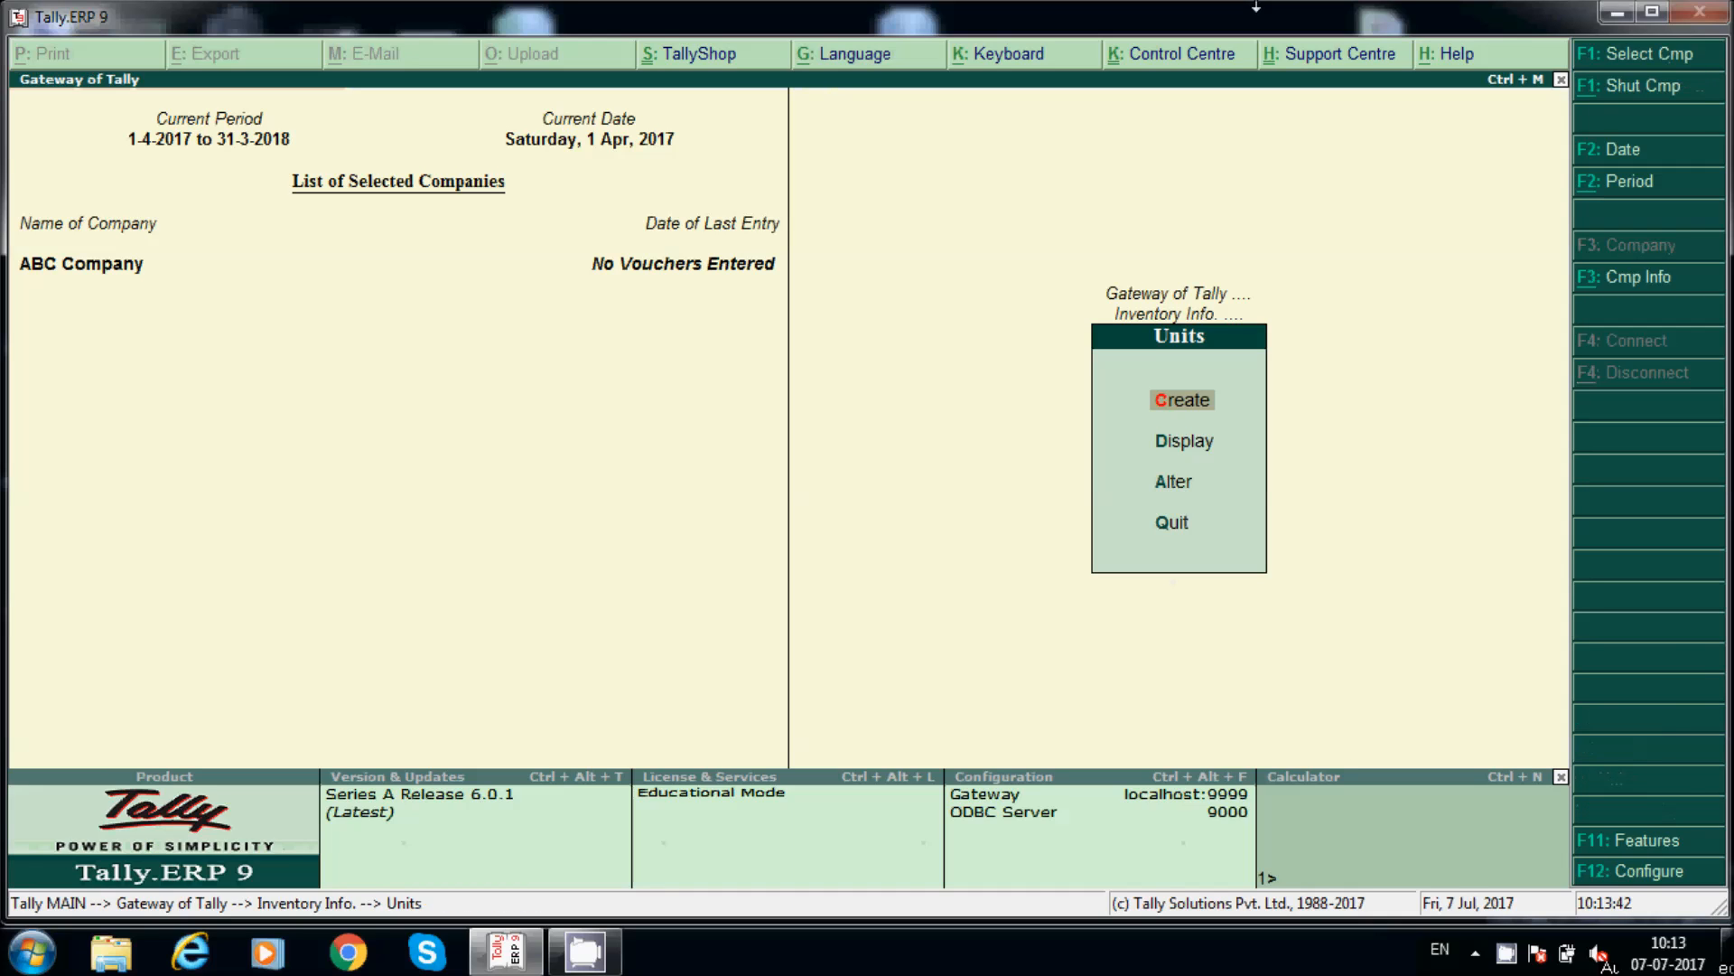
pyautogui.press('Escape')
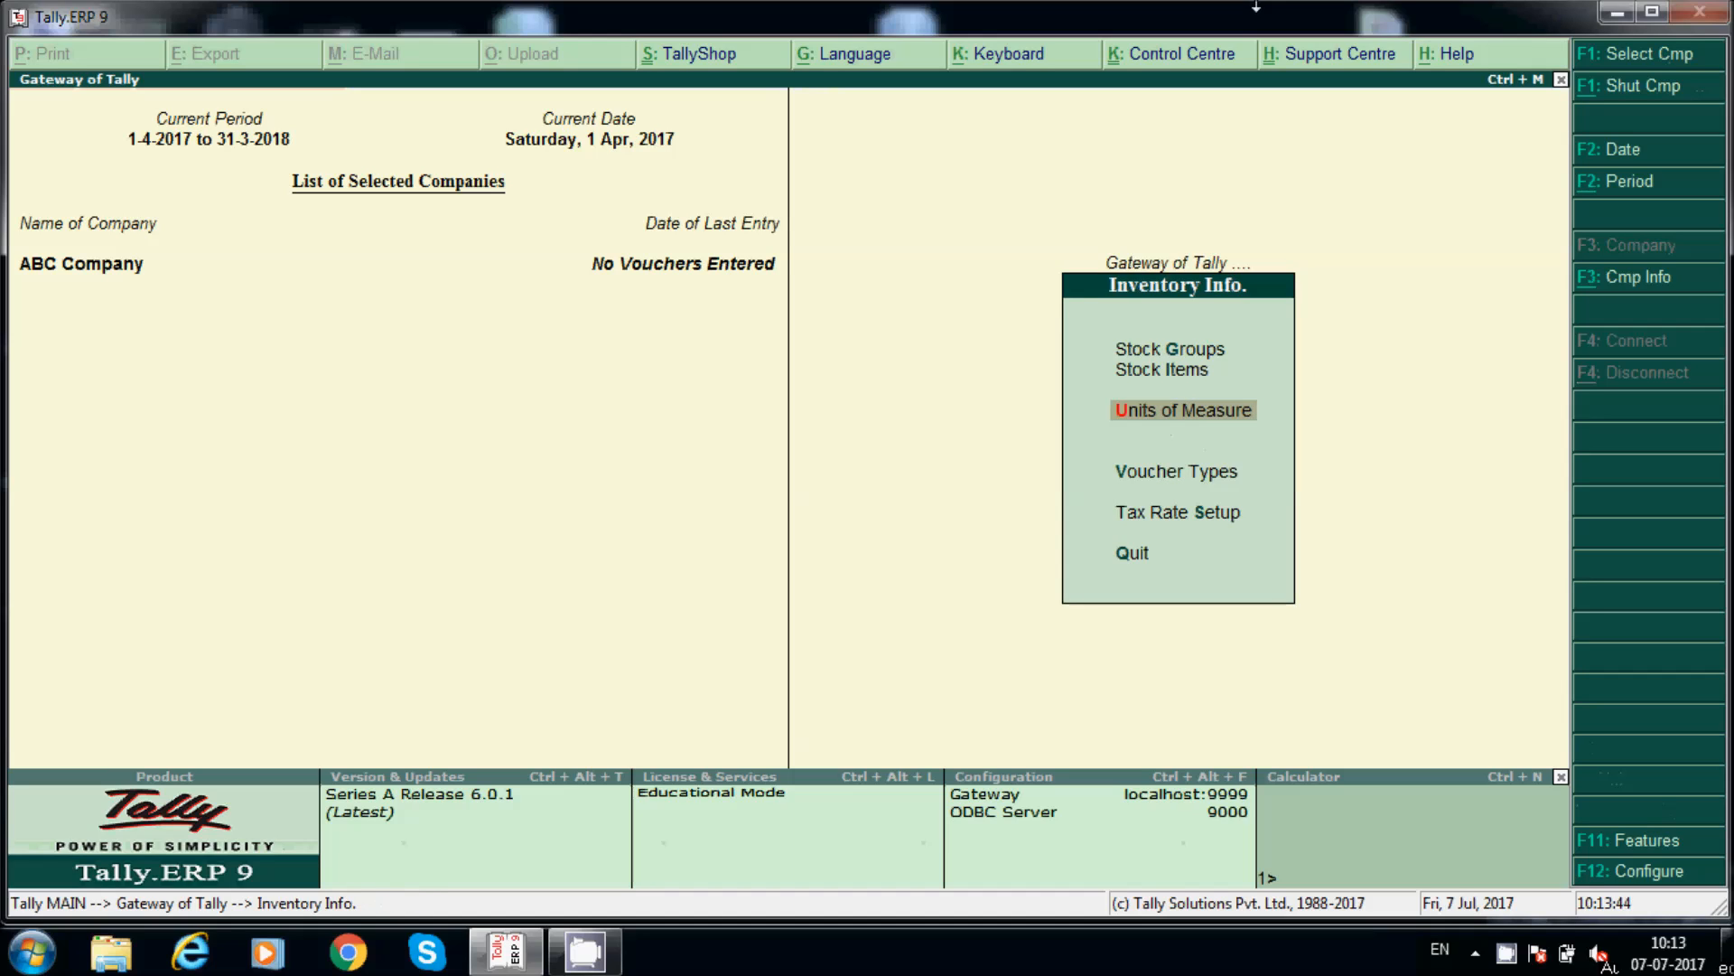
pyautogui.press('Up')
pyautogui.press('Up')
pyautogui.press('Return')
pyautogui.press('Return')
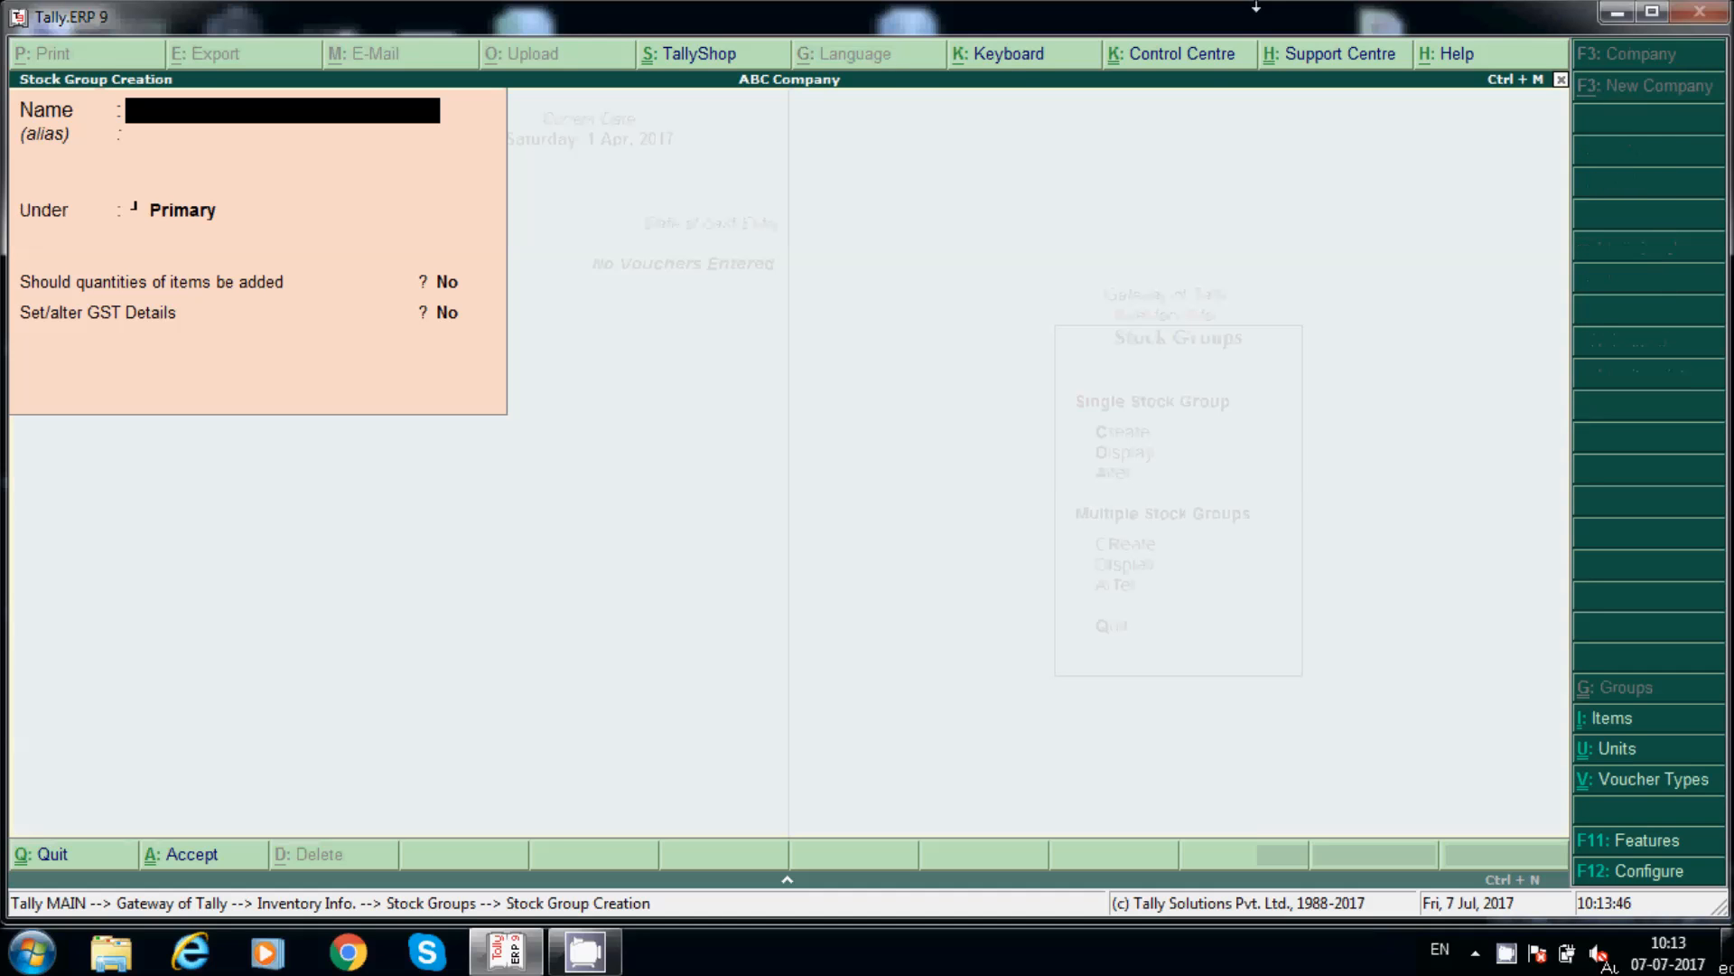
pyautogui.write('Laptops')
pyautogui.press('Return')
pyautogui.press('Return')
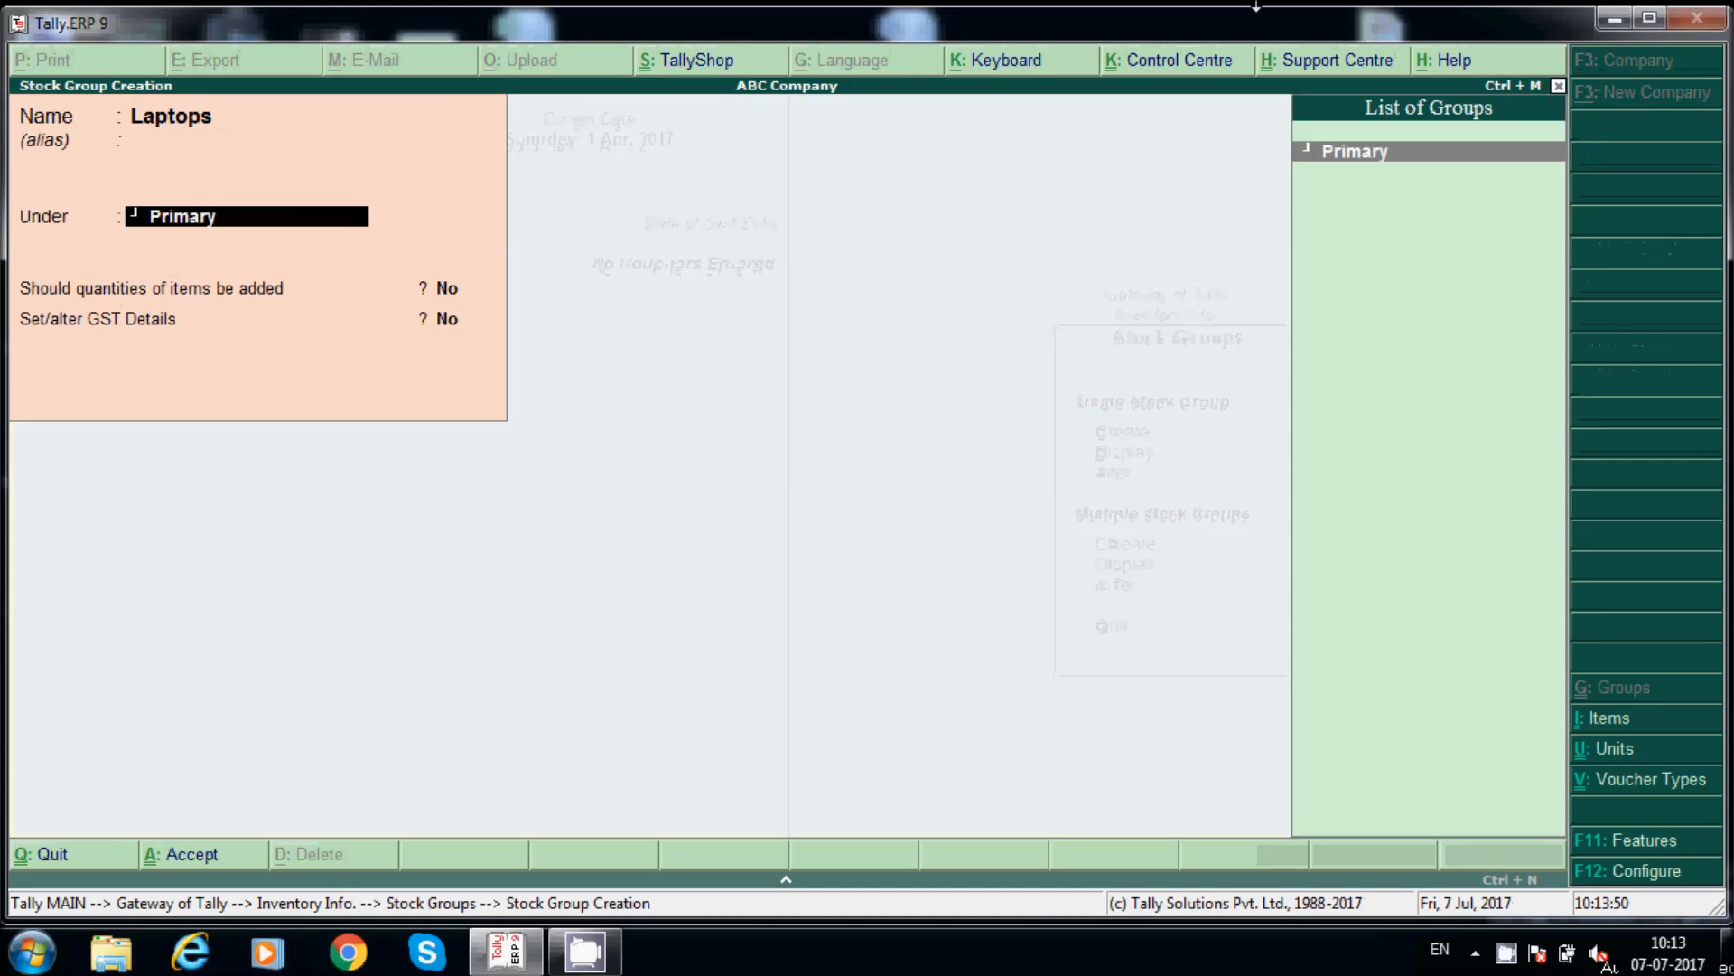
pyautogui.press('Return')
pyautogui.press('Return')
pyautogui.press('Return')
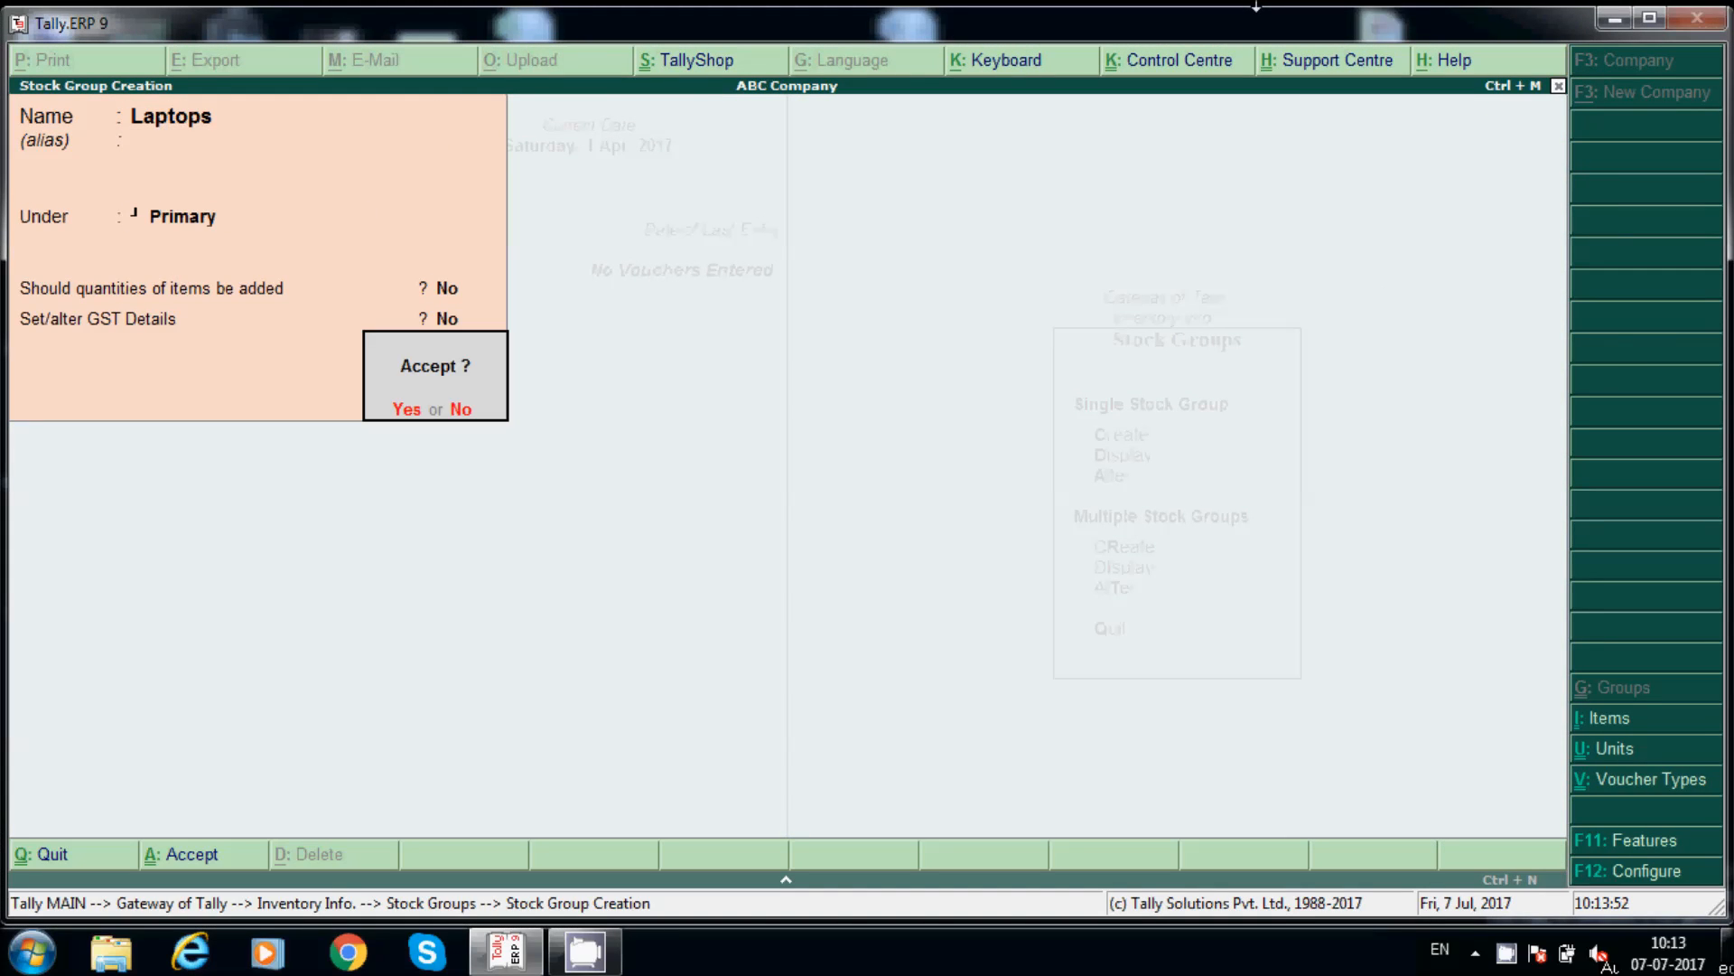
pyautogui.press('Return')
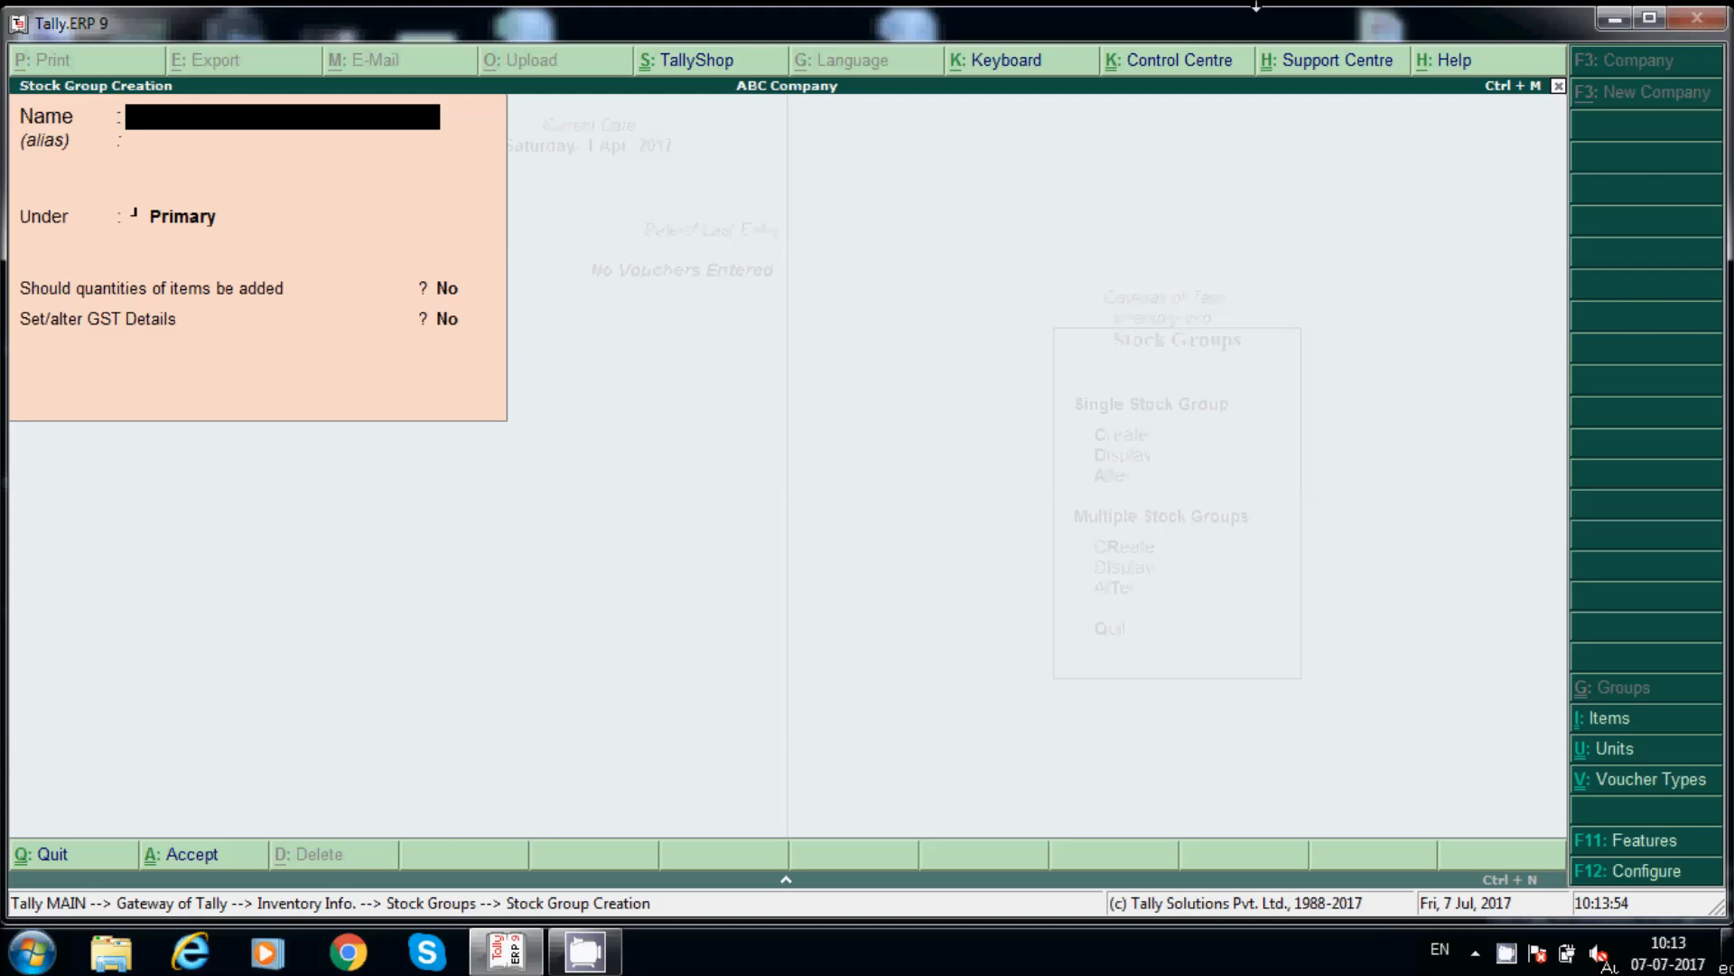
pyautogui.press('Escape')
pyautogui.press('Escape')
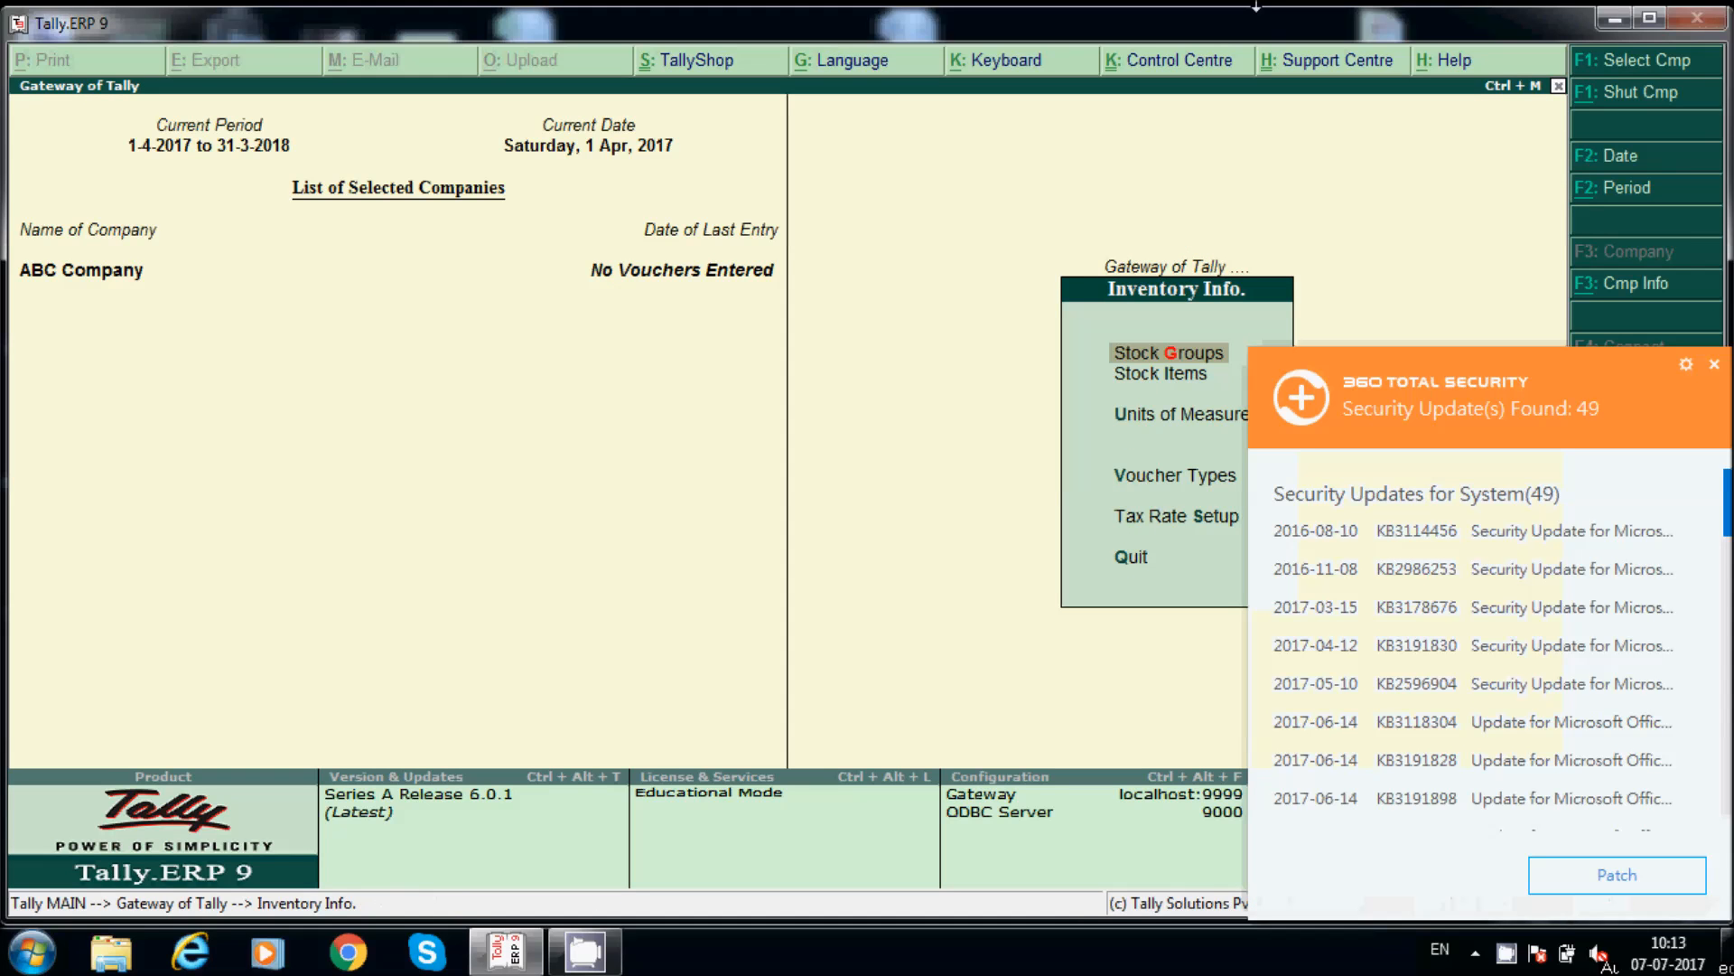
pyautogui.click(1715, 364)
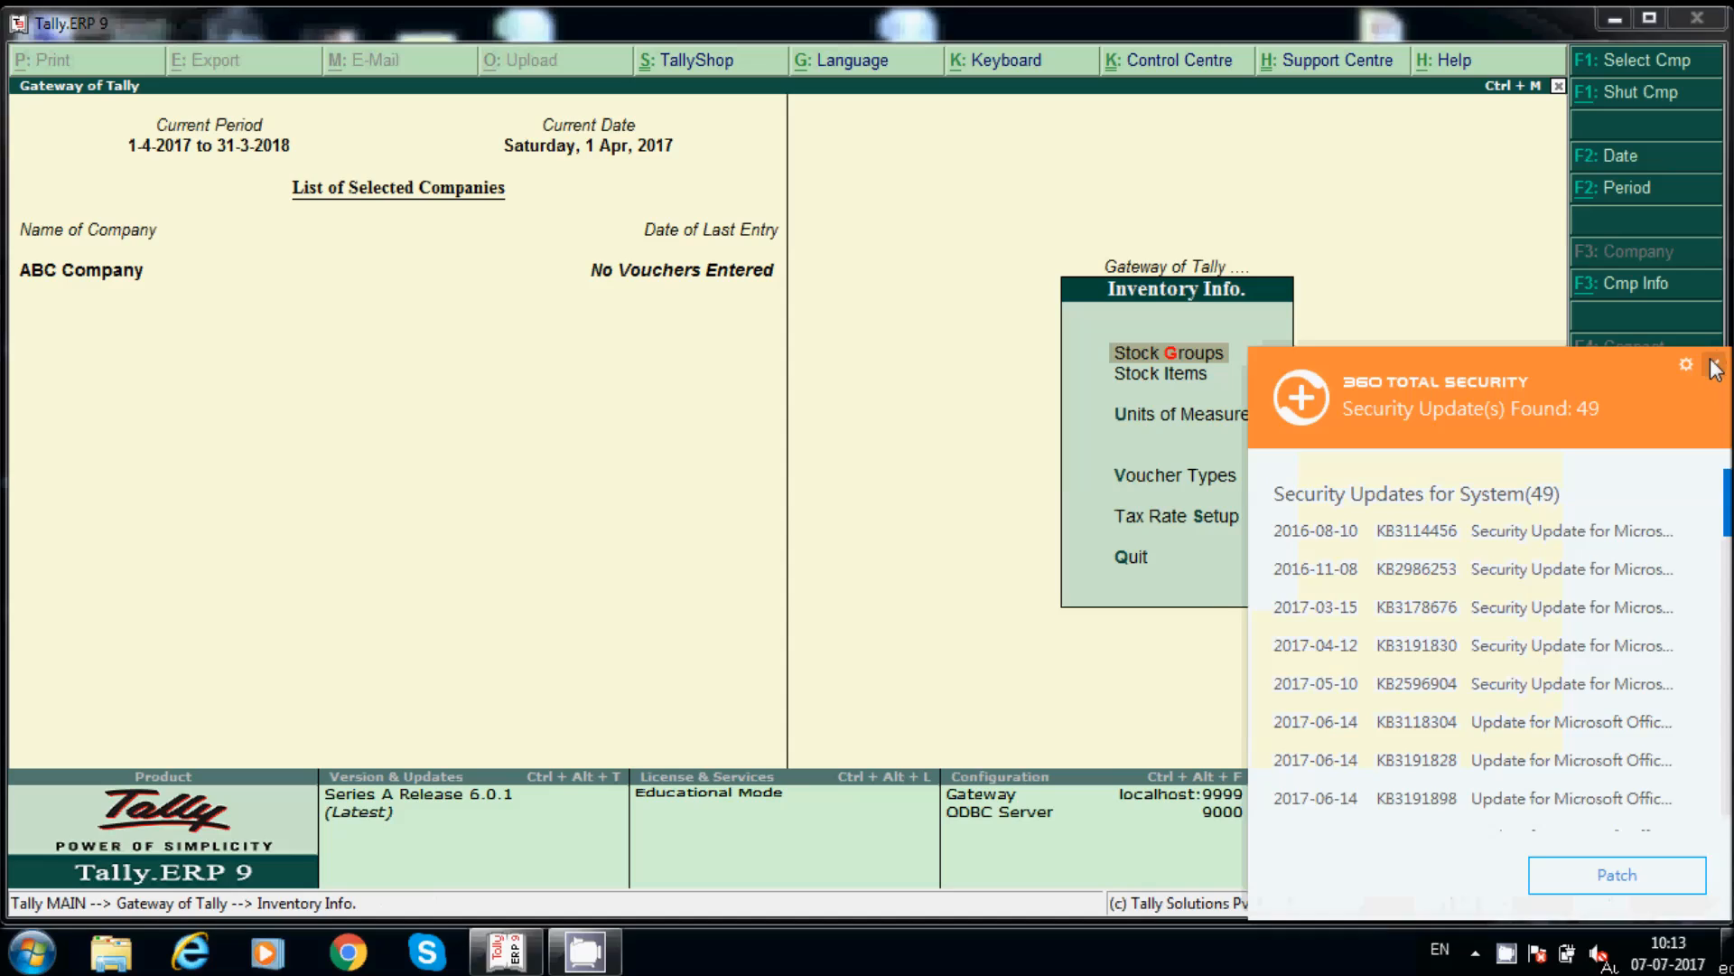
pyautogui.doubleClick(1215, 378)
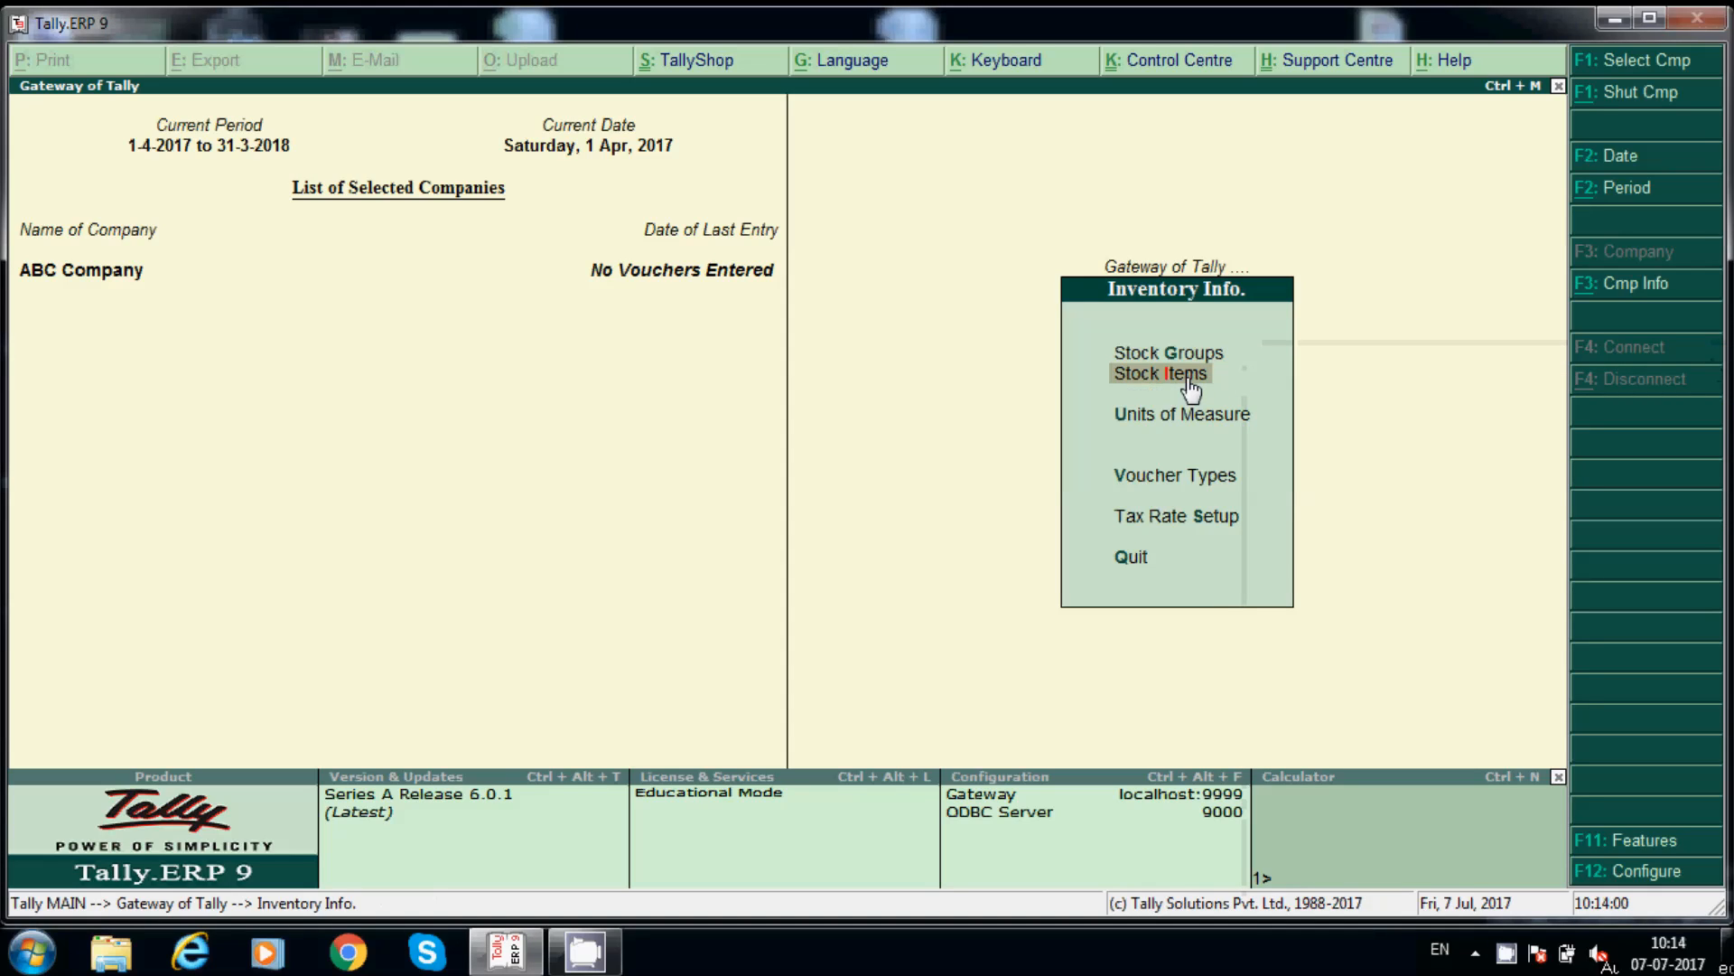
# Step: Start a new stock item named Lenovo Laptops
pyautogui.click(1191, 388)
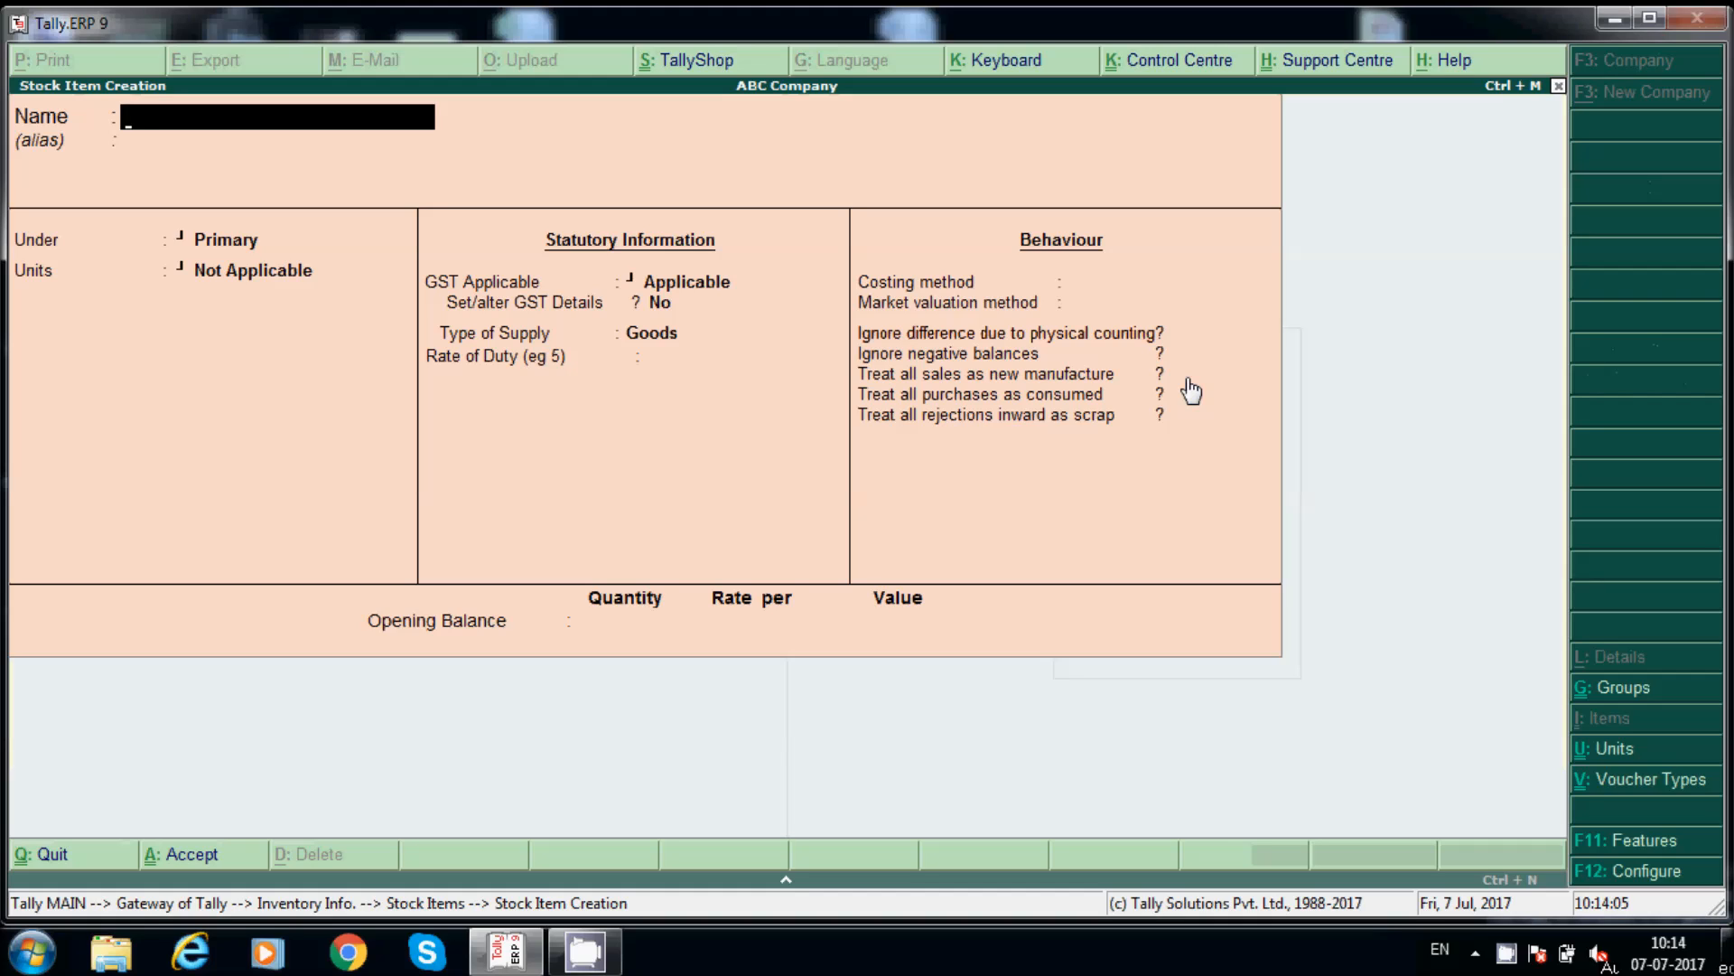
pyautogui.write('Hp')
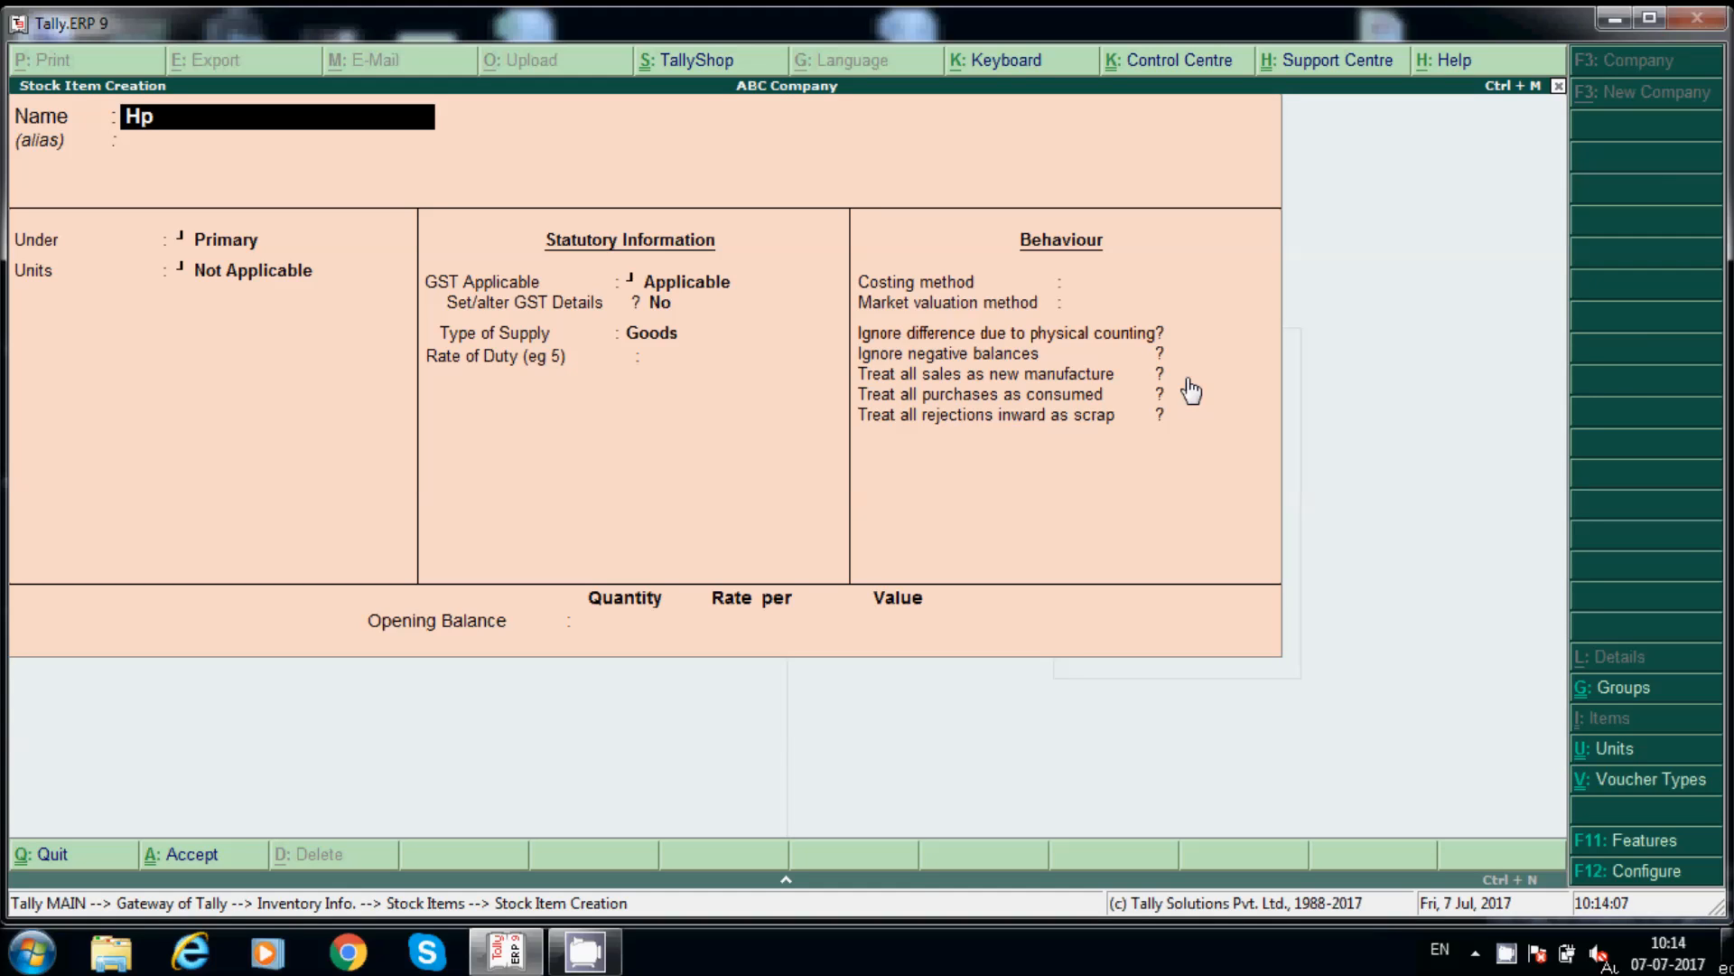
pyautogui.press('BackSpace')
pyautogui.write('P L')
pyautogui.write('ap')
pyautogui.press('BackSpace')
pyautogui.press('BackSpace')
pyautogui.press('BackSpace')
pyautogui.press('BackSpace')
pyautogui.press('BackSpace')
pyautogui.press('BackSpace')
pyautogui.write('Lenovo Laptops')
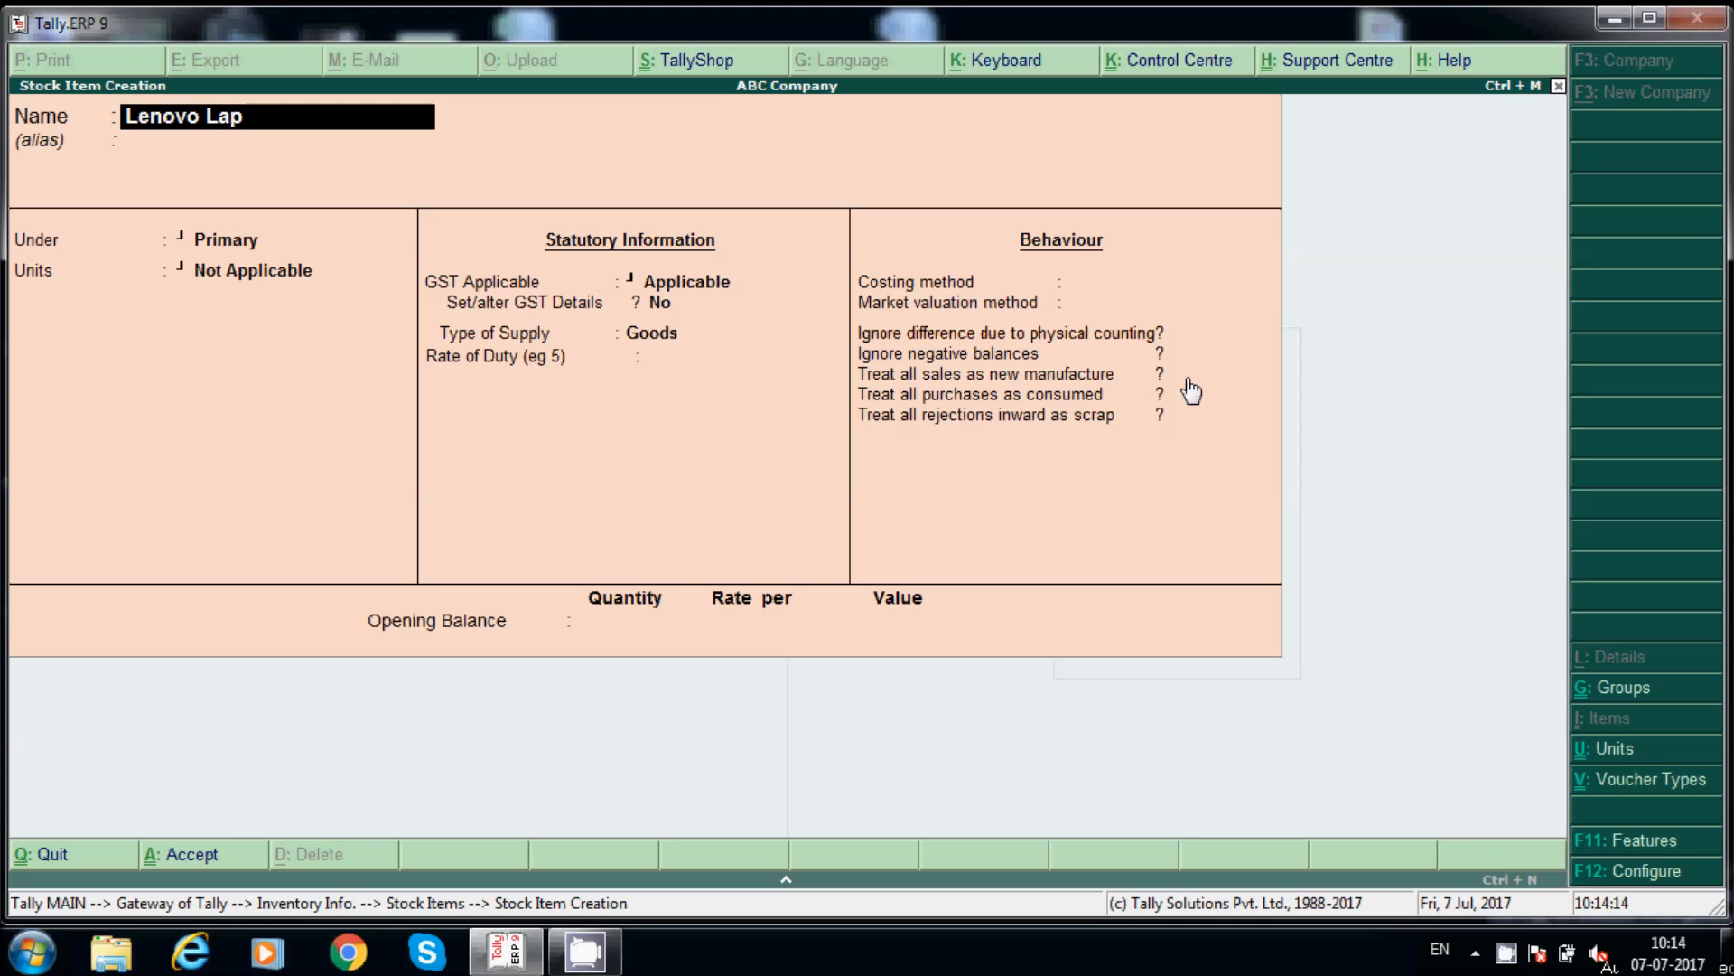
pyautogui.press('Return')
# Step: Put it under Laptops with unit No's, GST Applicable, and GST details set to Yes
pyautogui.press('Return')
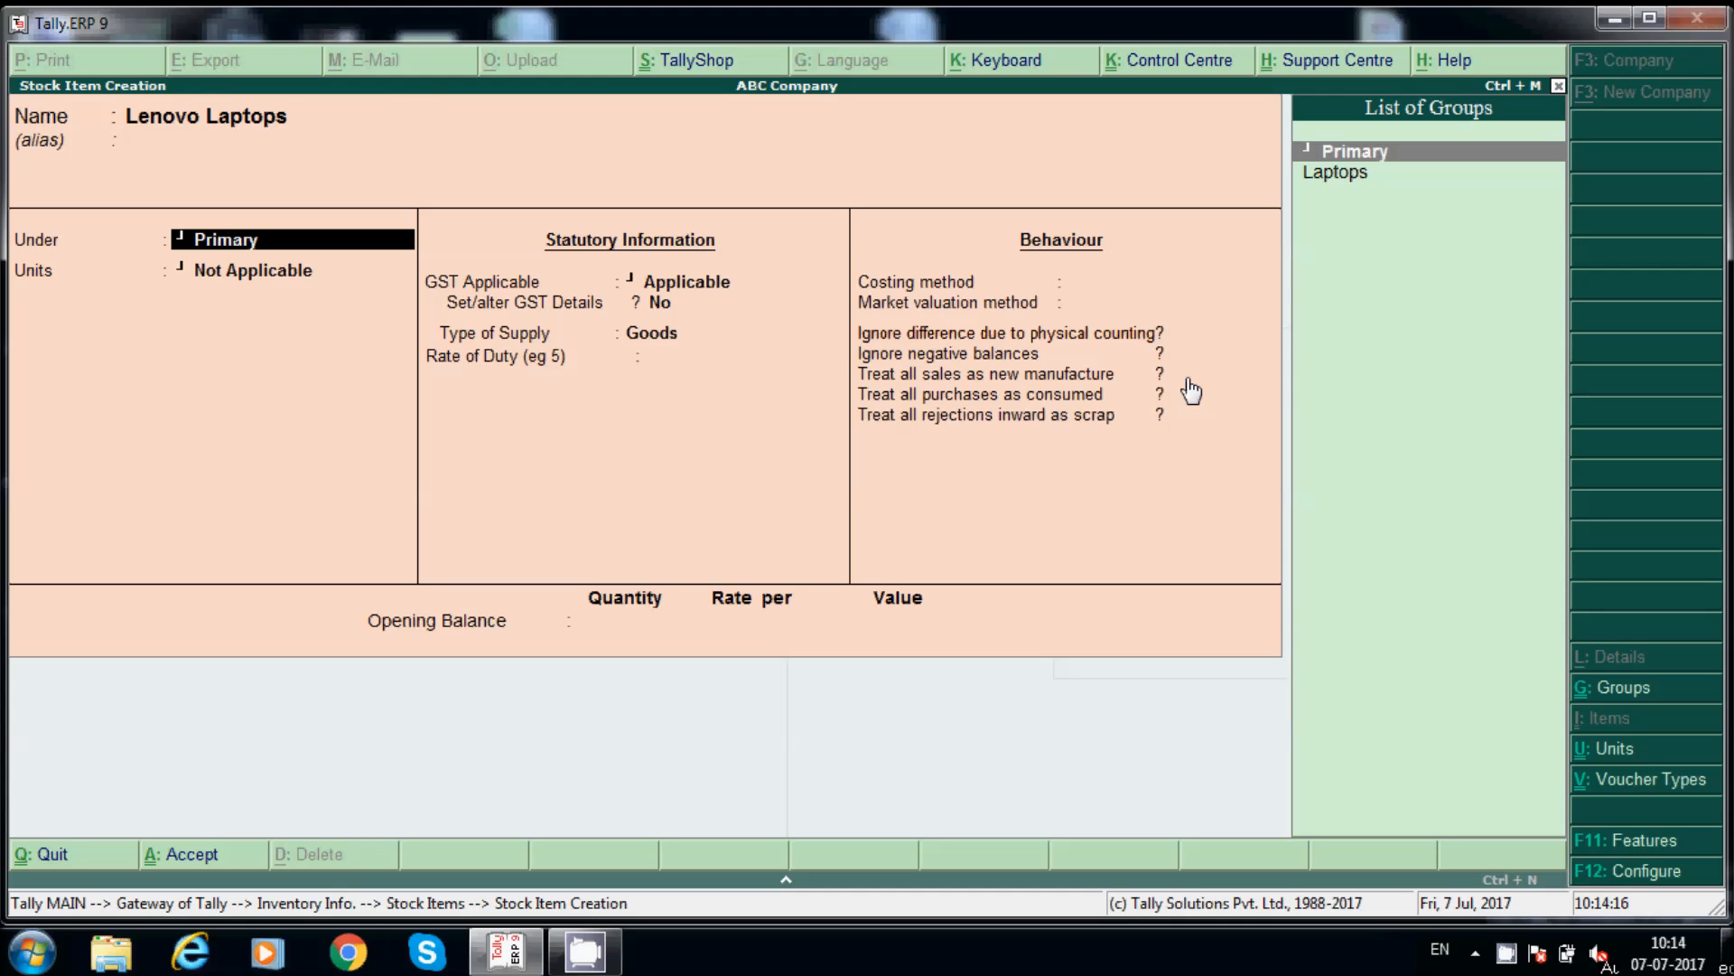
pyautogui.press('Down')
pyautogui.press('Return')
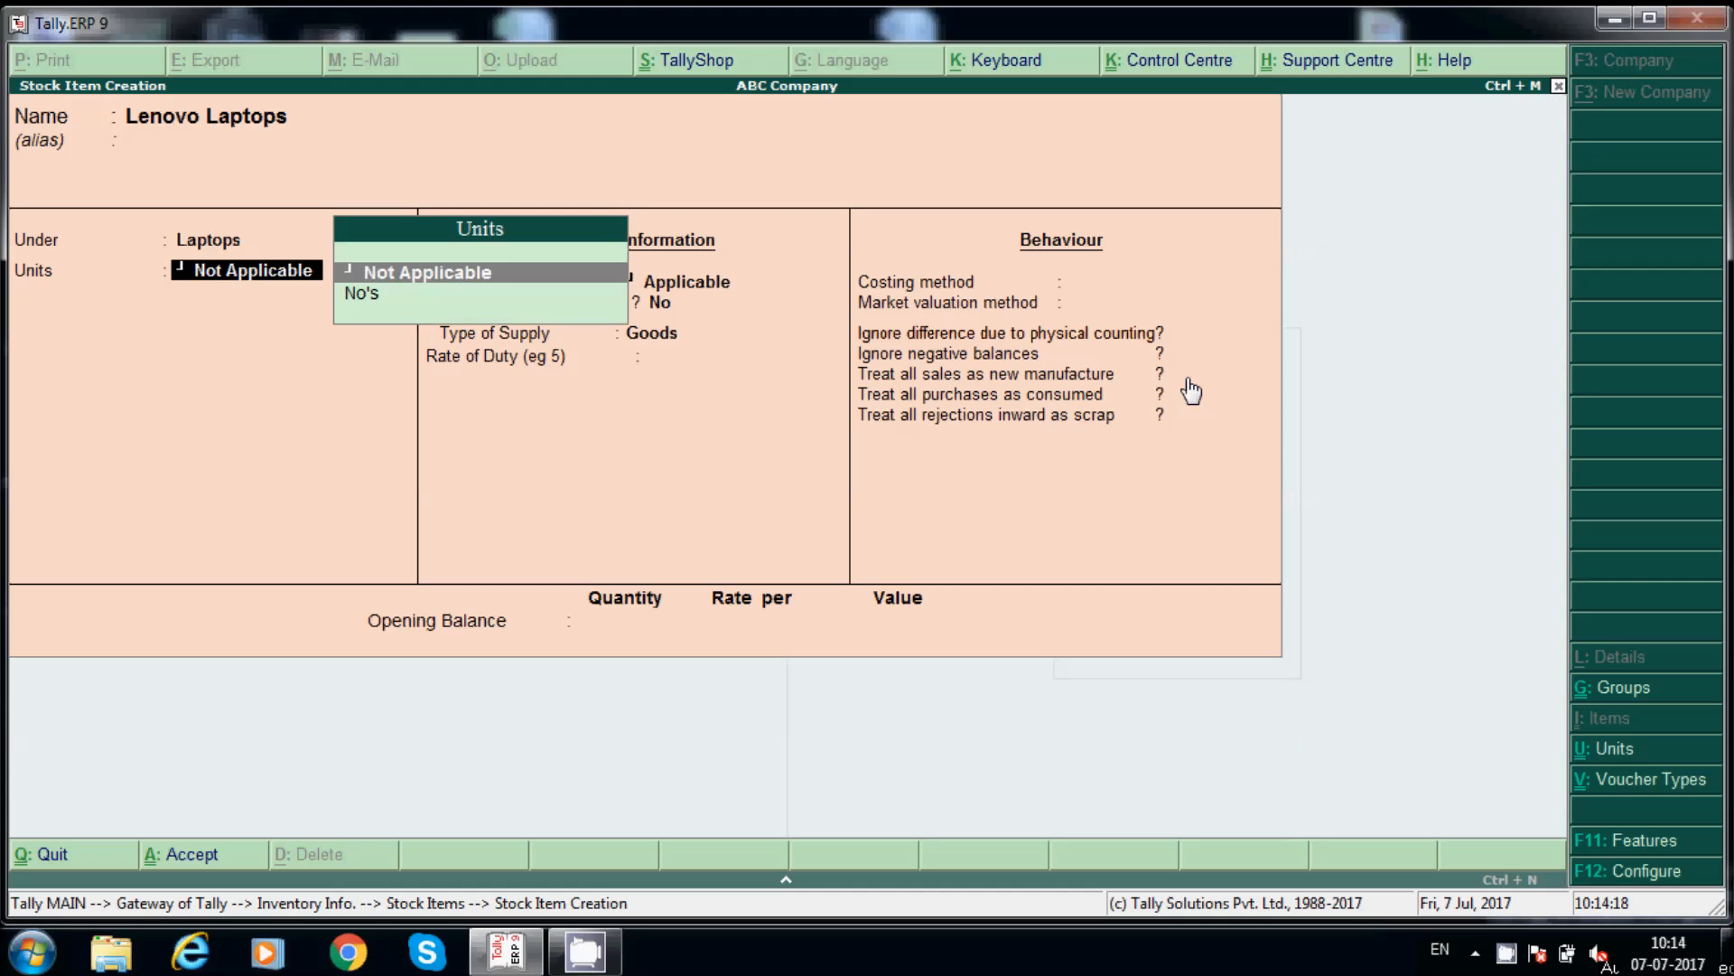
pyautogui.press('Down')
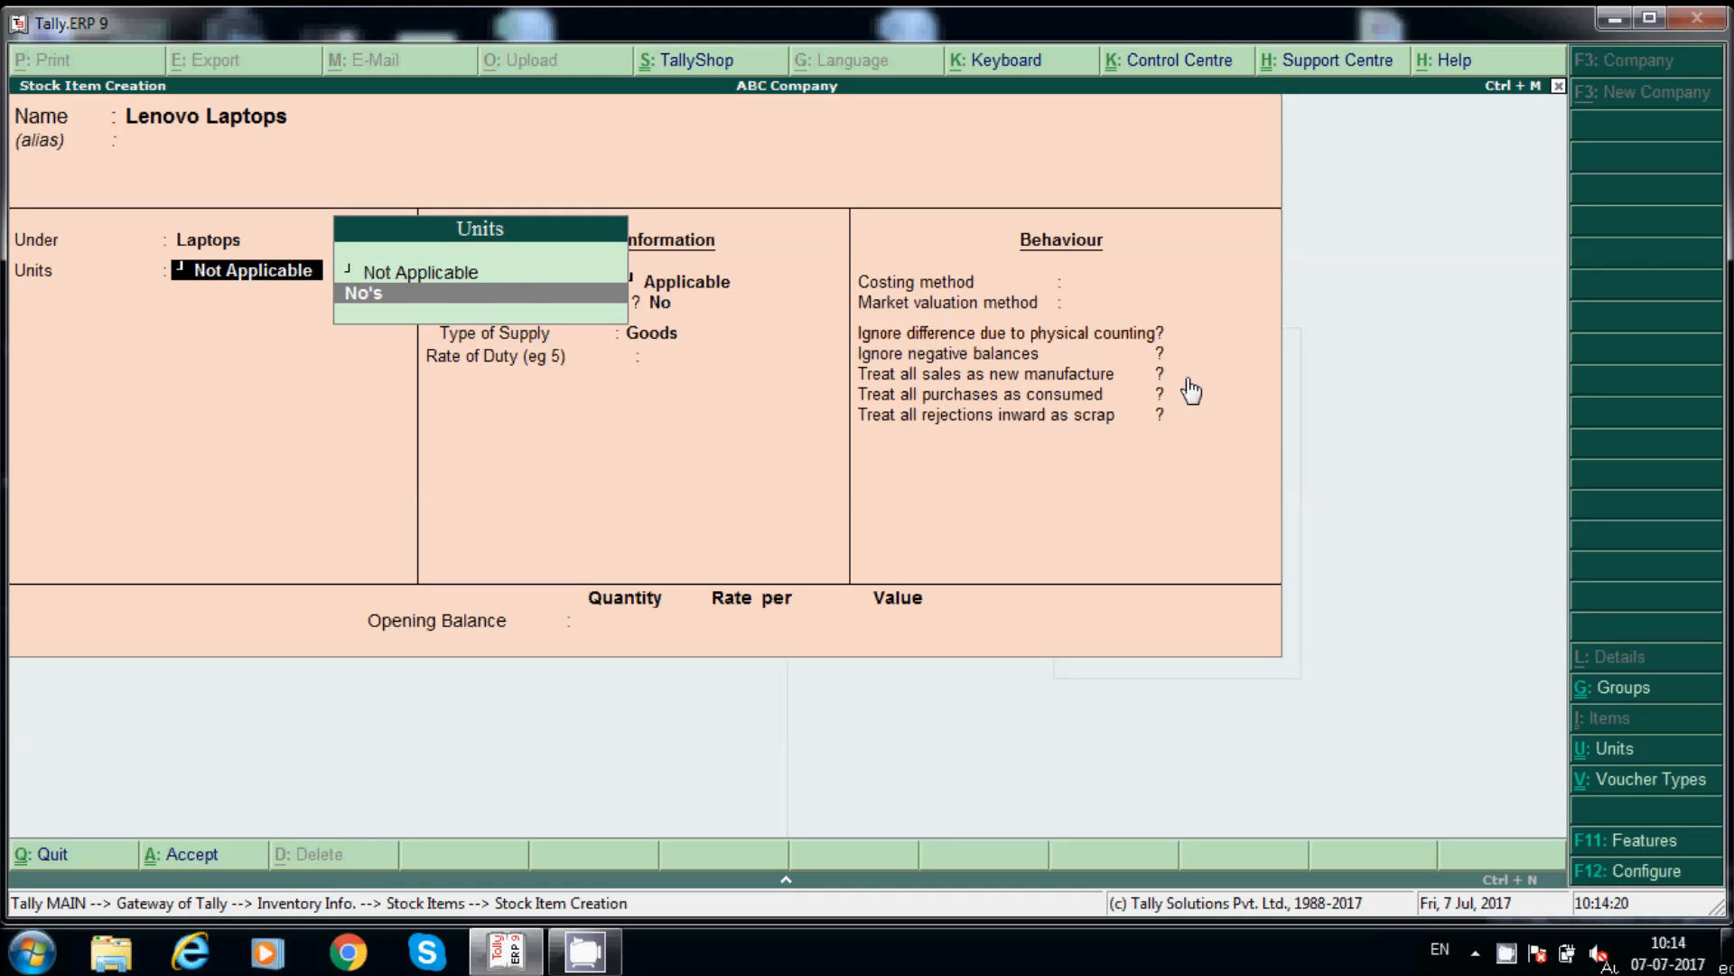
pyautogui.press('Return')
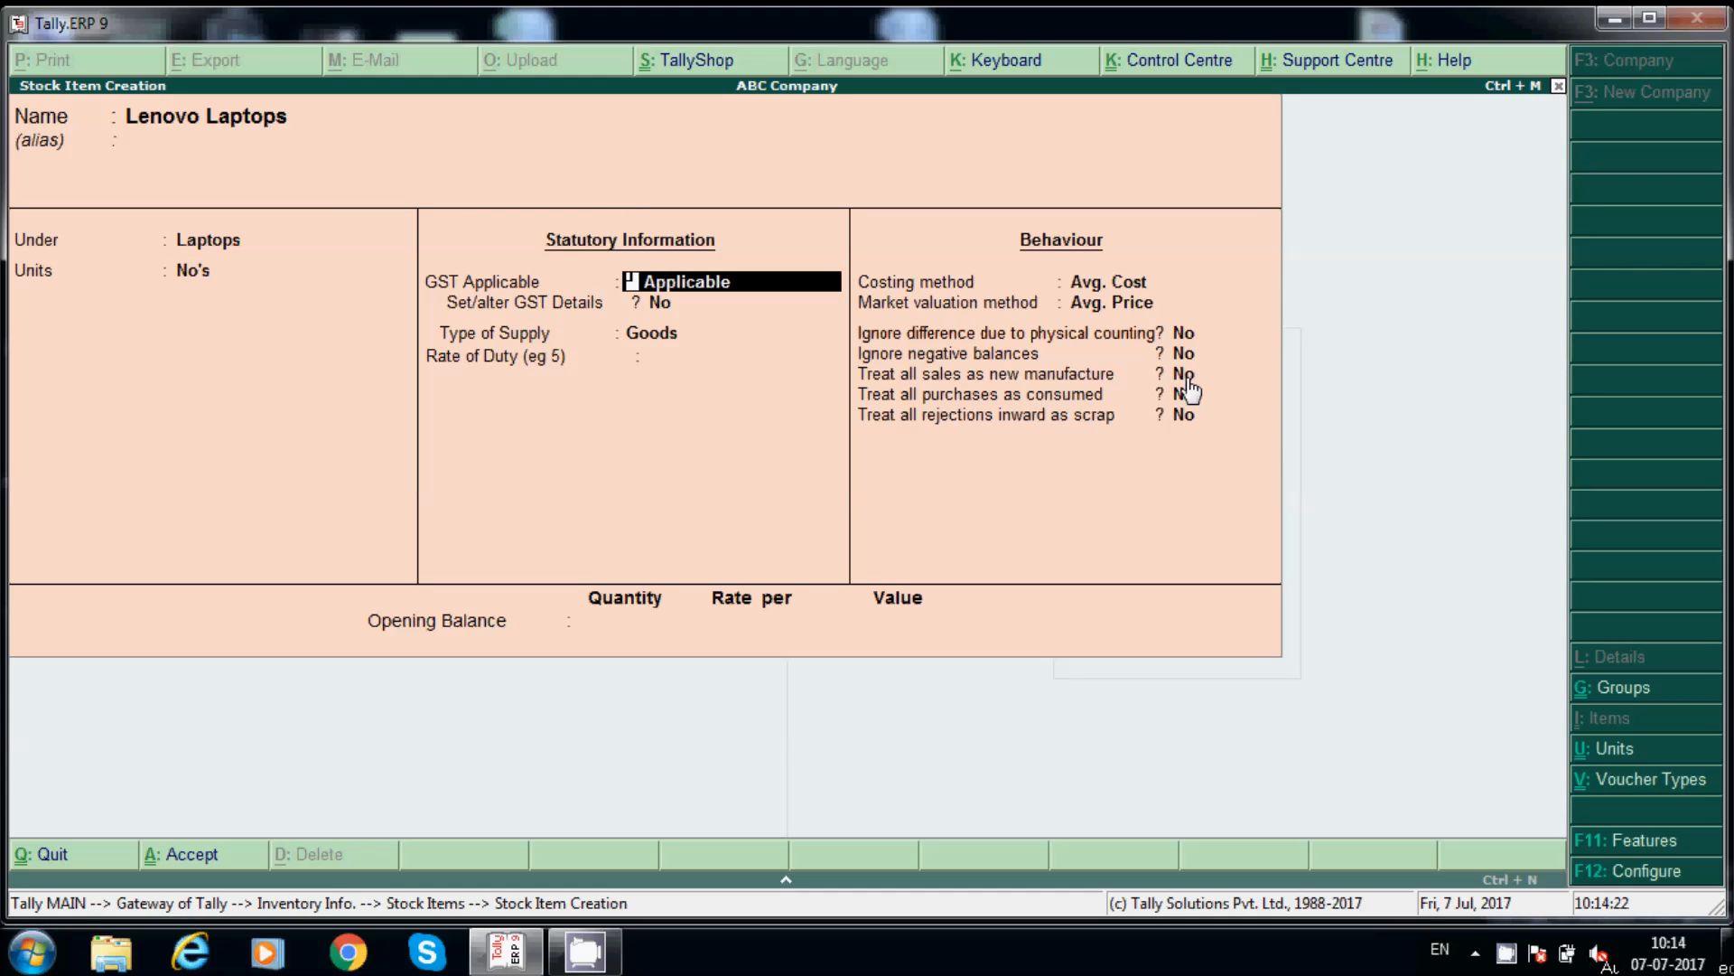
pyautogui.press('Return')
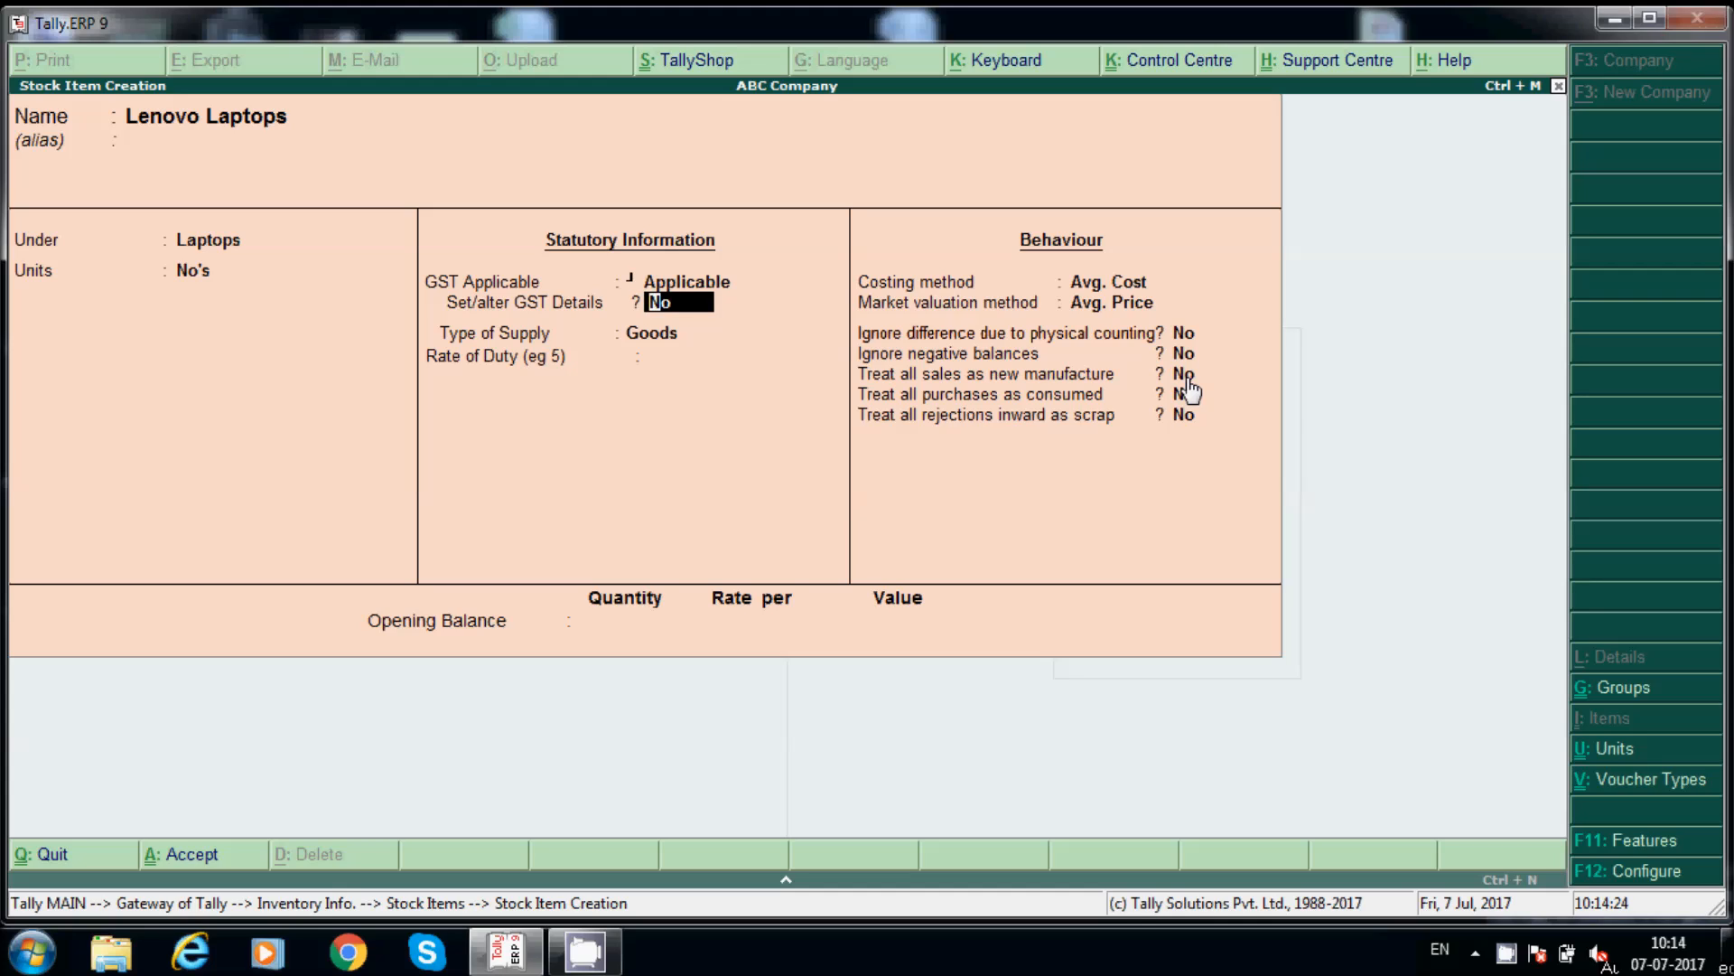
pyautogui.press('BackSpace')
pyautogui.press('Down')
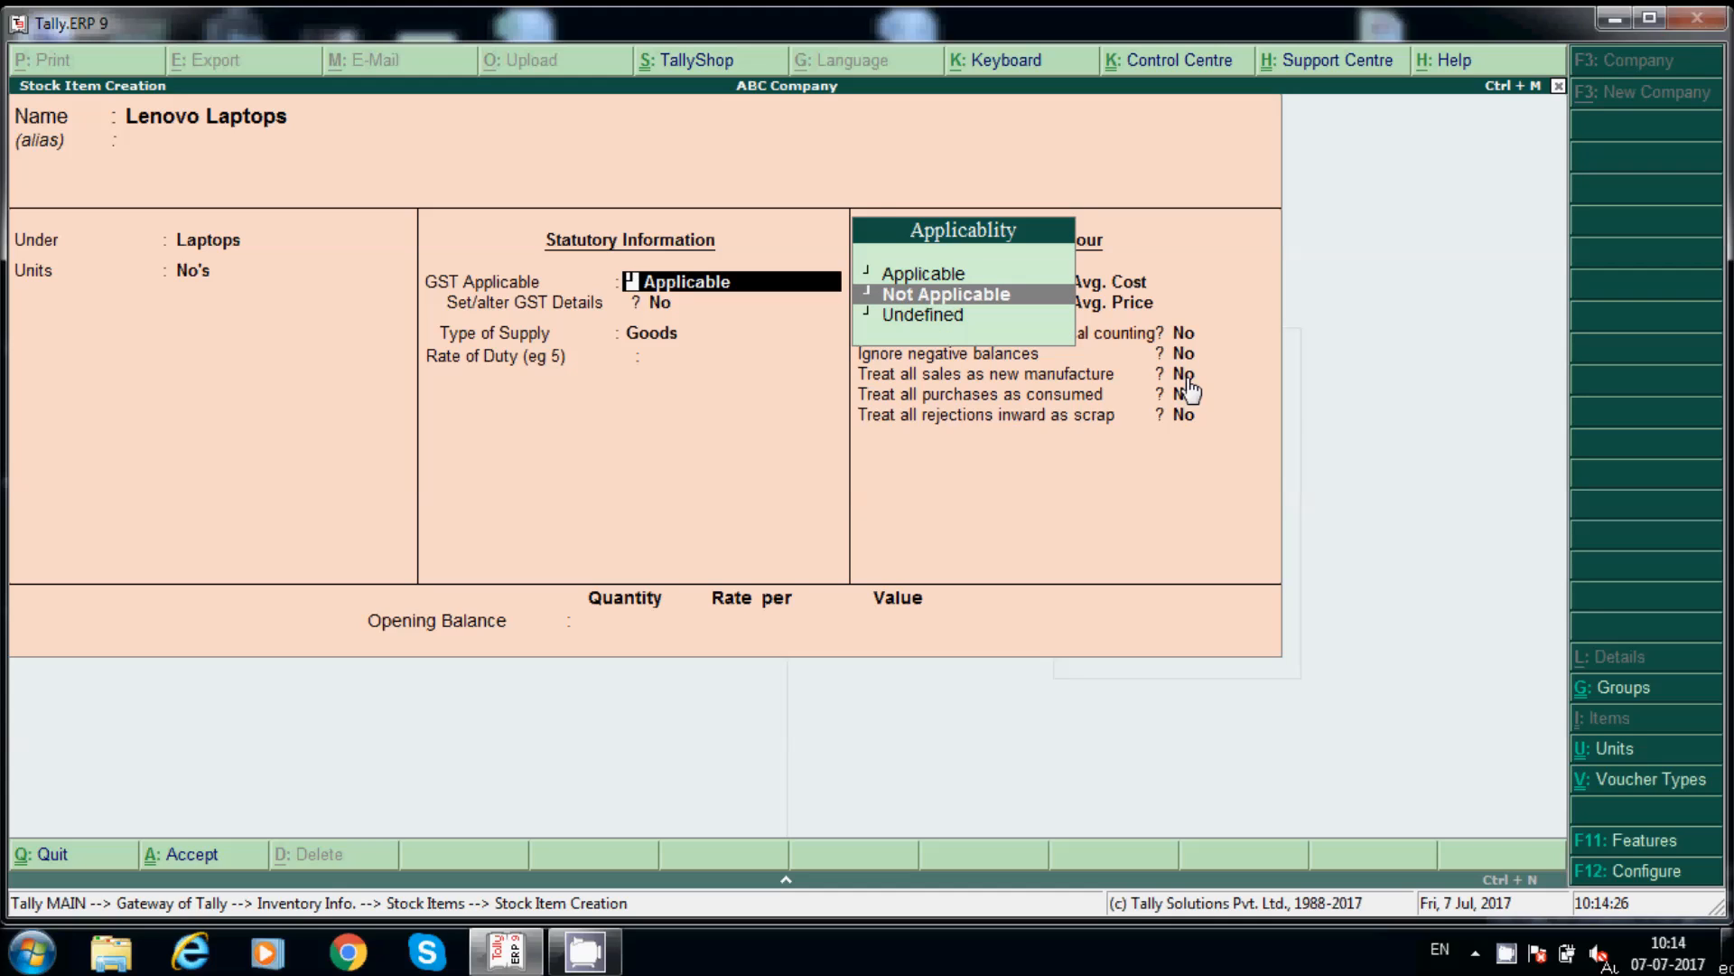
pyautogui.press('Up')
pyautogui.press('Return')
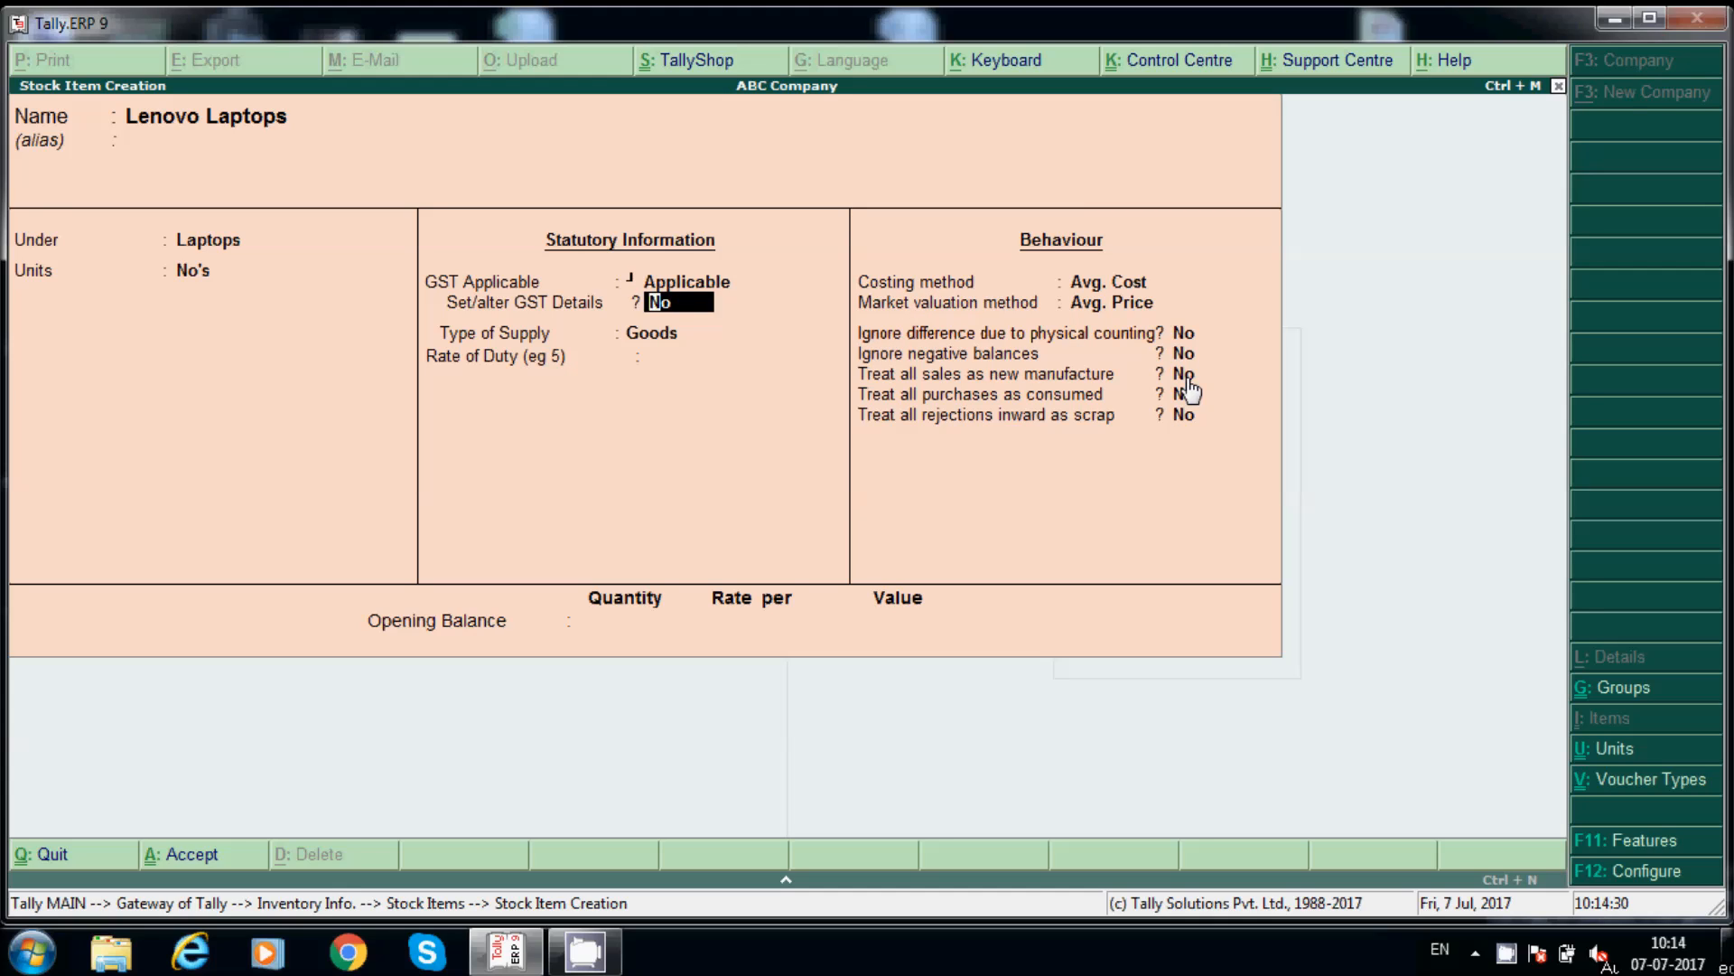
pyautogui.press('y')
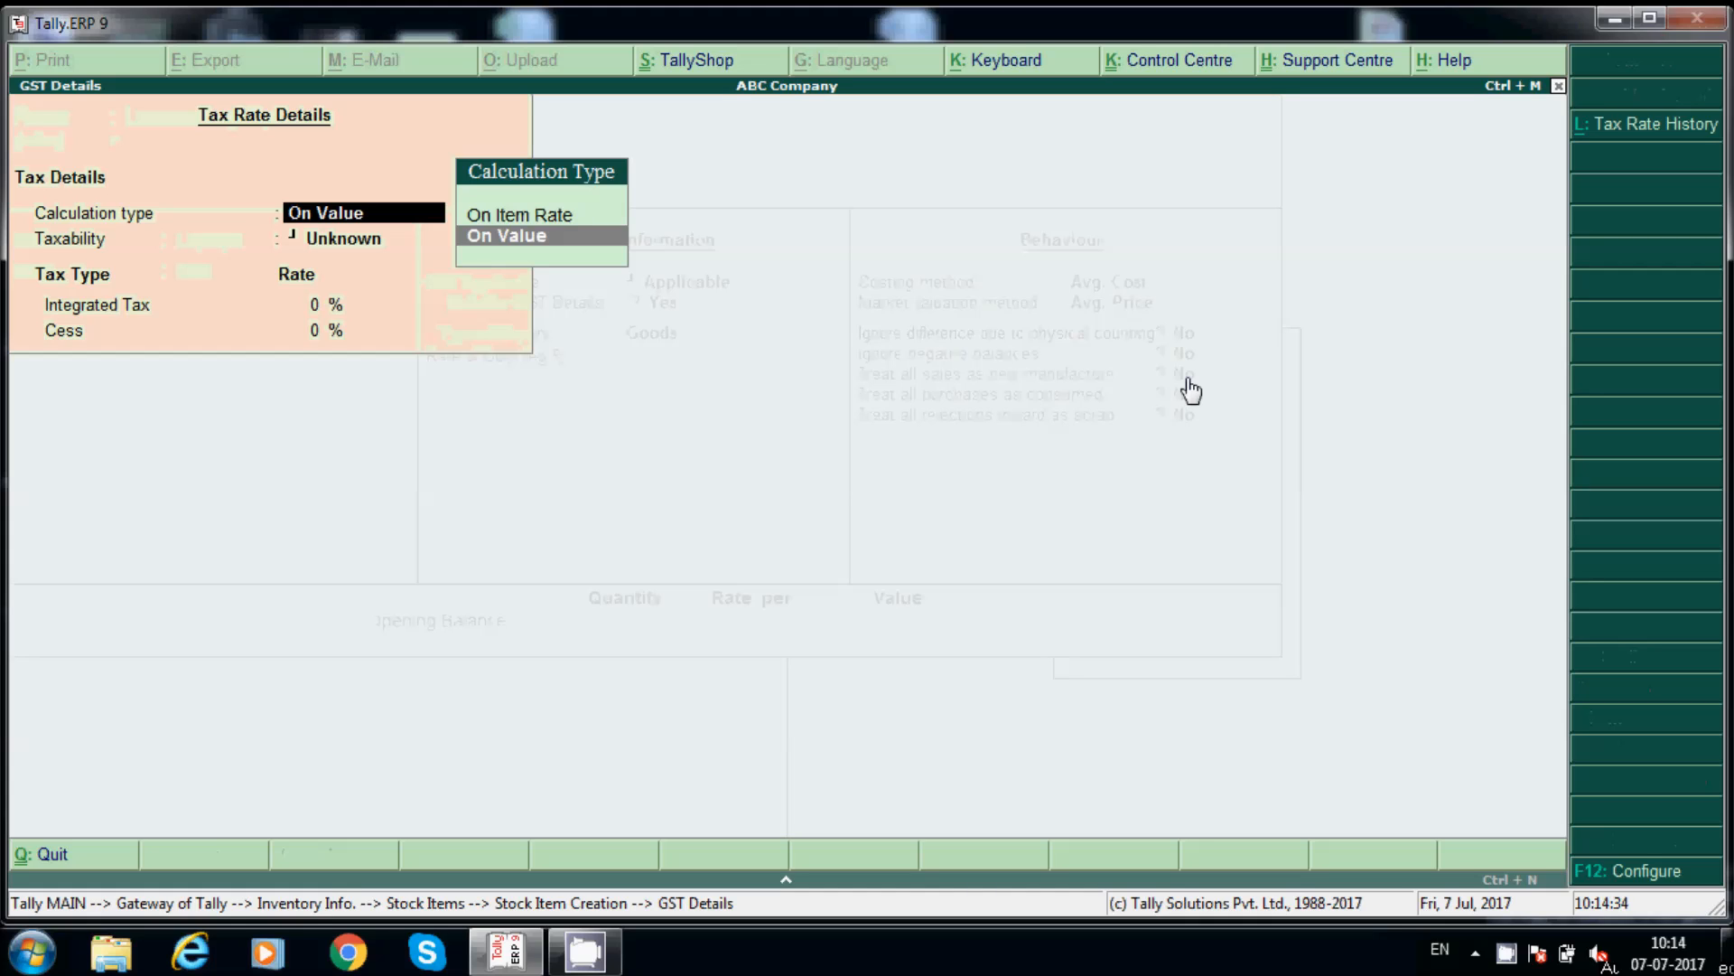
# Step: Set Lenovo Laptops' GST to On Value, Taxable, 18% Integrated Tax with no cess
pyautogui.press('Return')
pyautogui.press('Down')
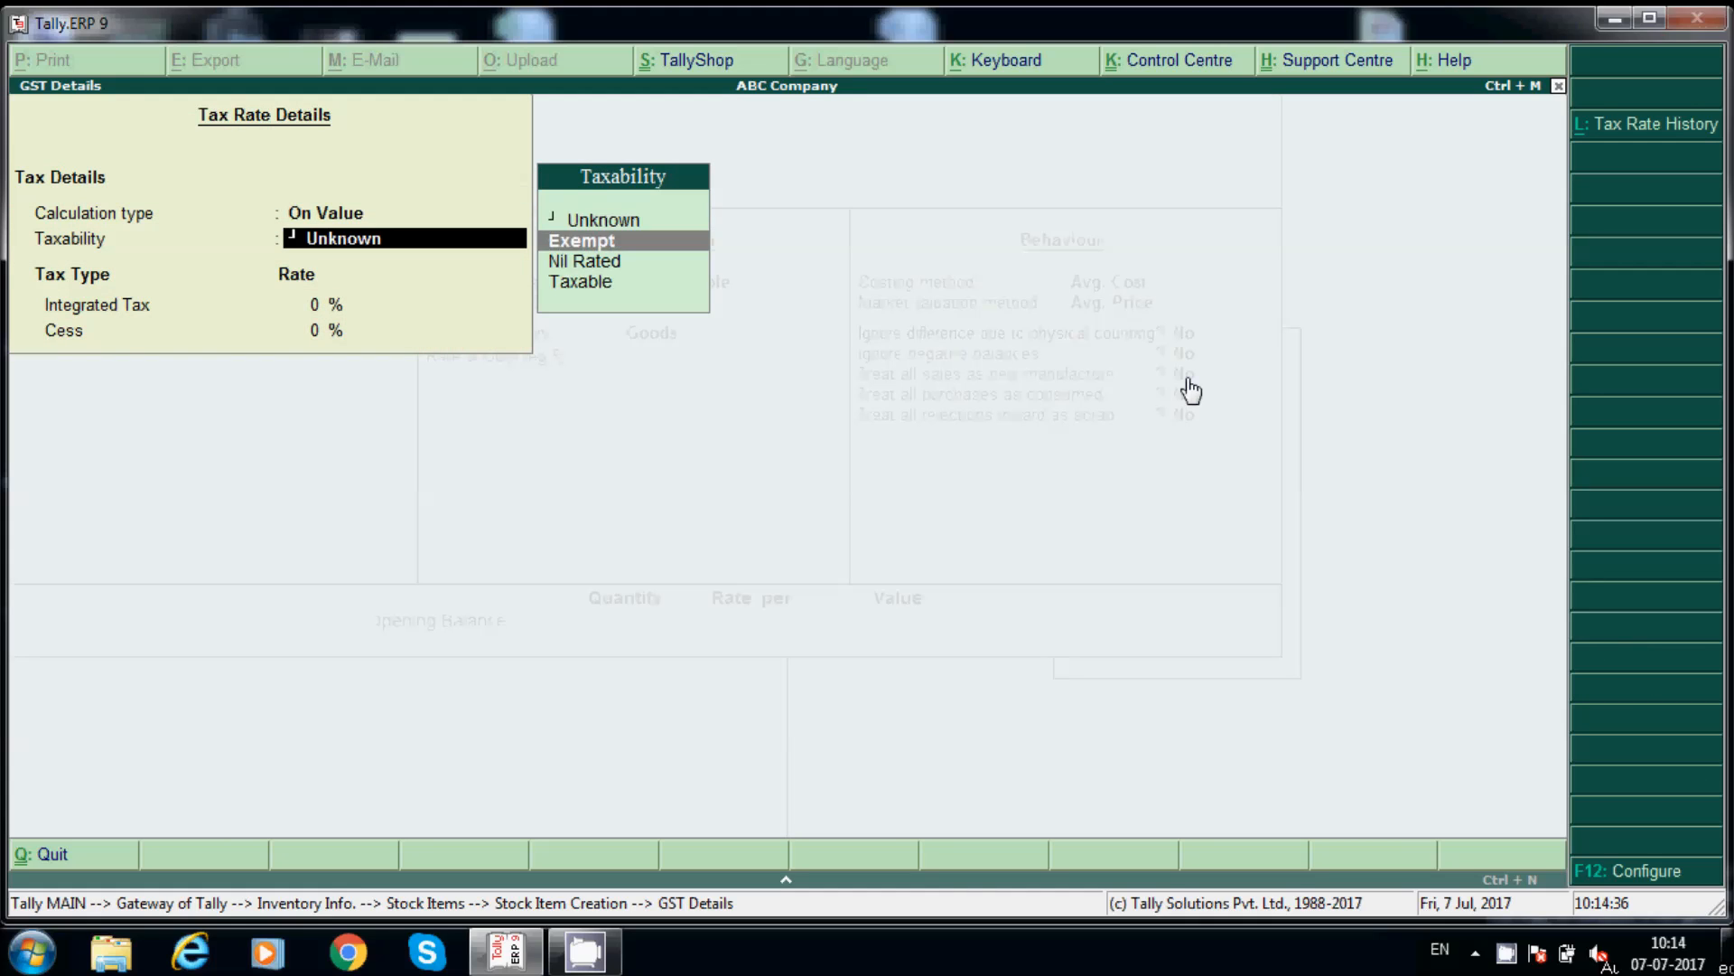
pyautogui.press('Down')
pyautogui.press('Down')
pyautogui.press('Up')
pyautogui.press('Up')
pyautogui.press('Down')
pyautogui.press('Down')
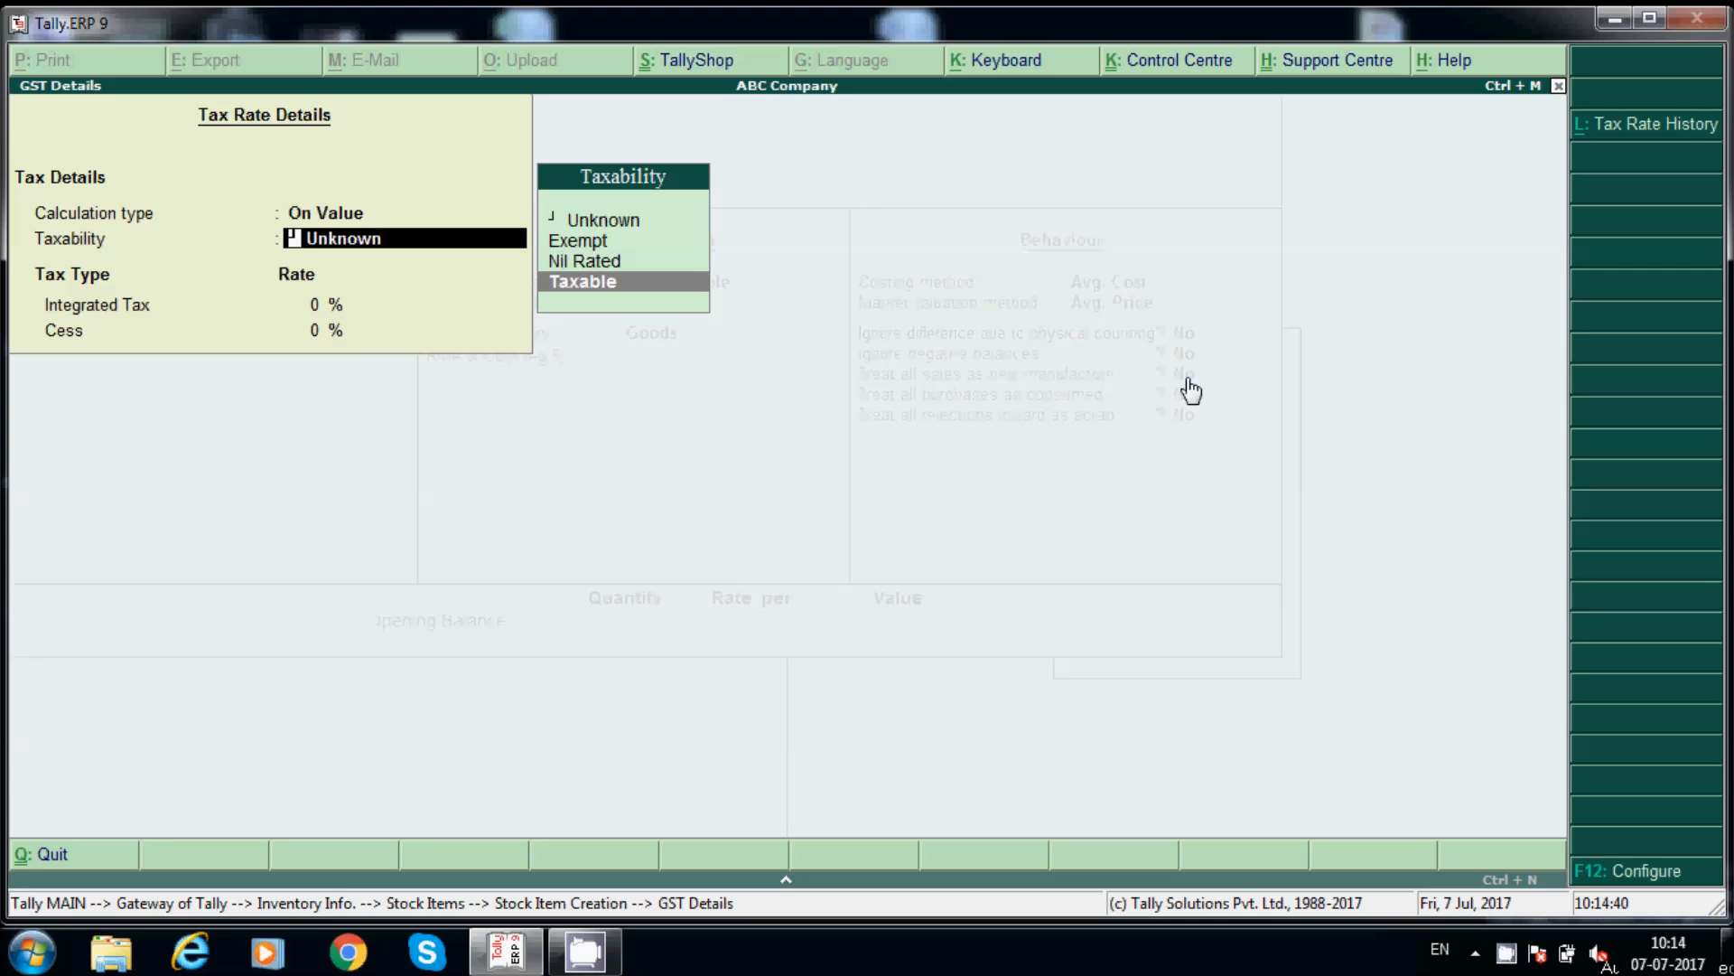
pyautogui.press('Up')
pyautogui.press('Down')
pyautogui.press('Return')
pyautogui.write('18')
pyautogui.press('Return')
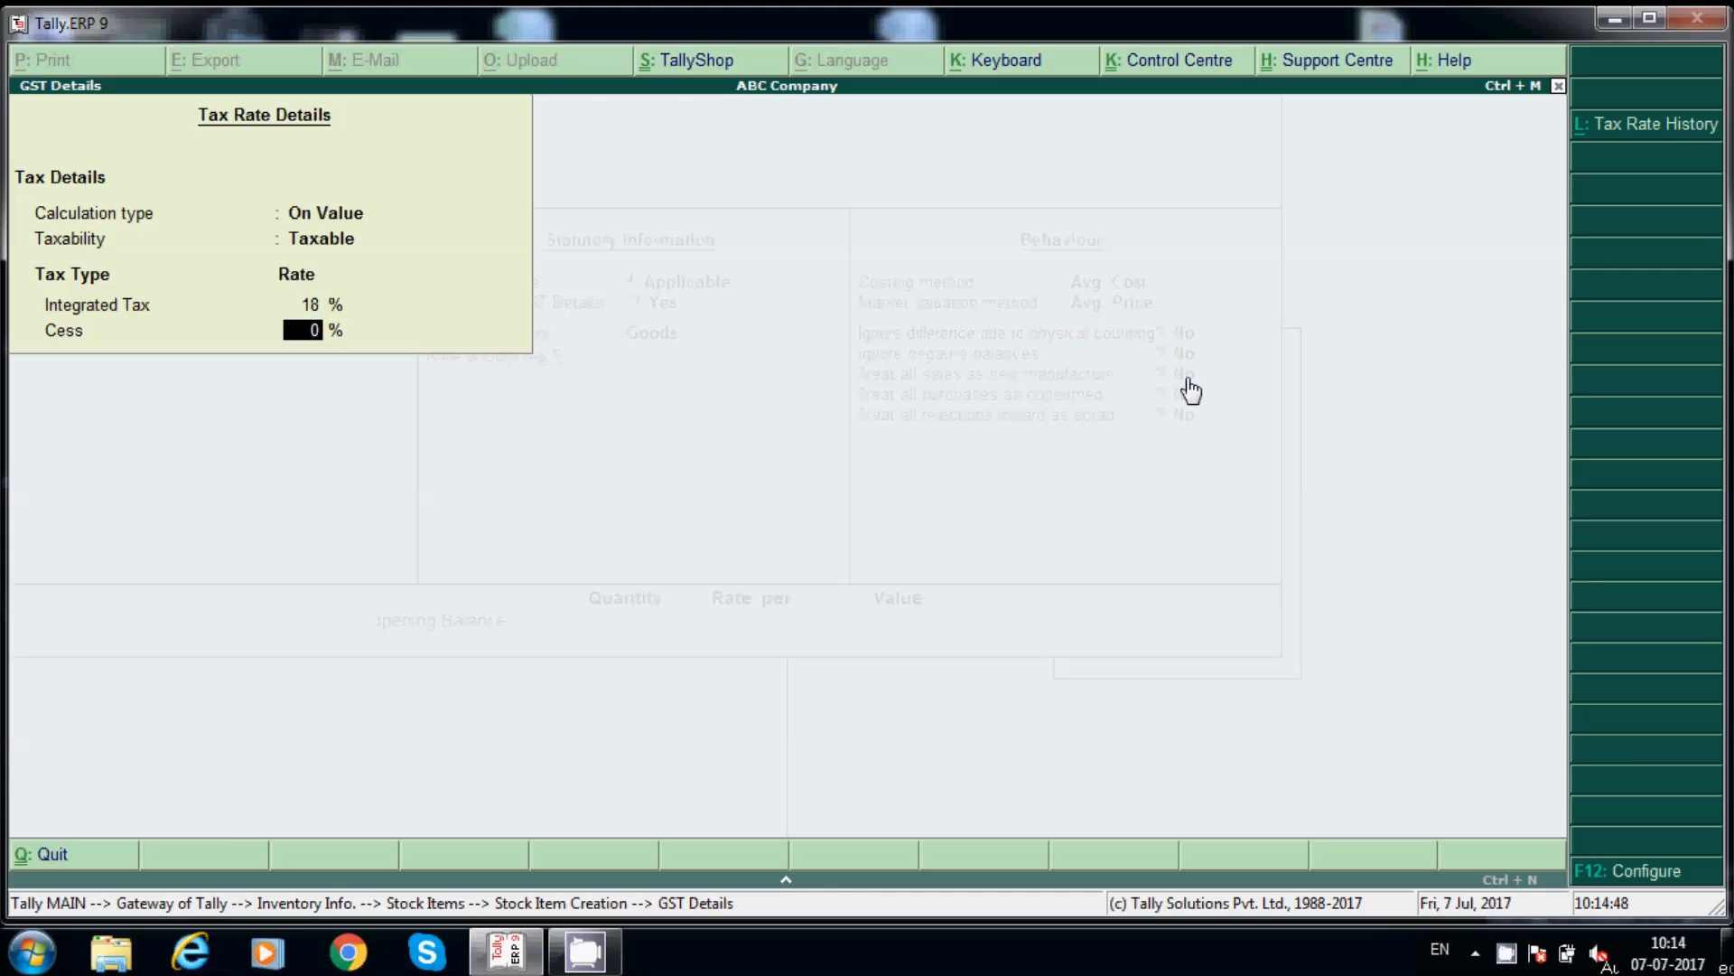
pyautogui.press('Return')
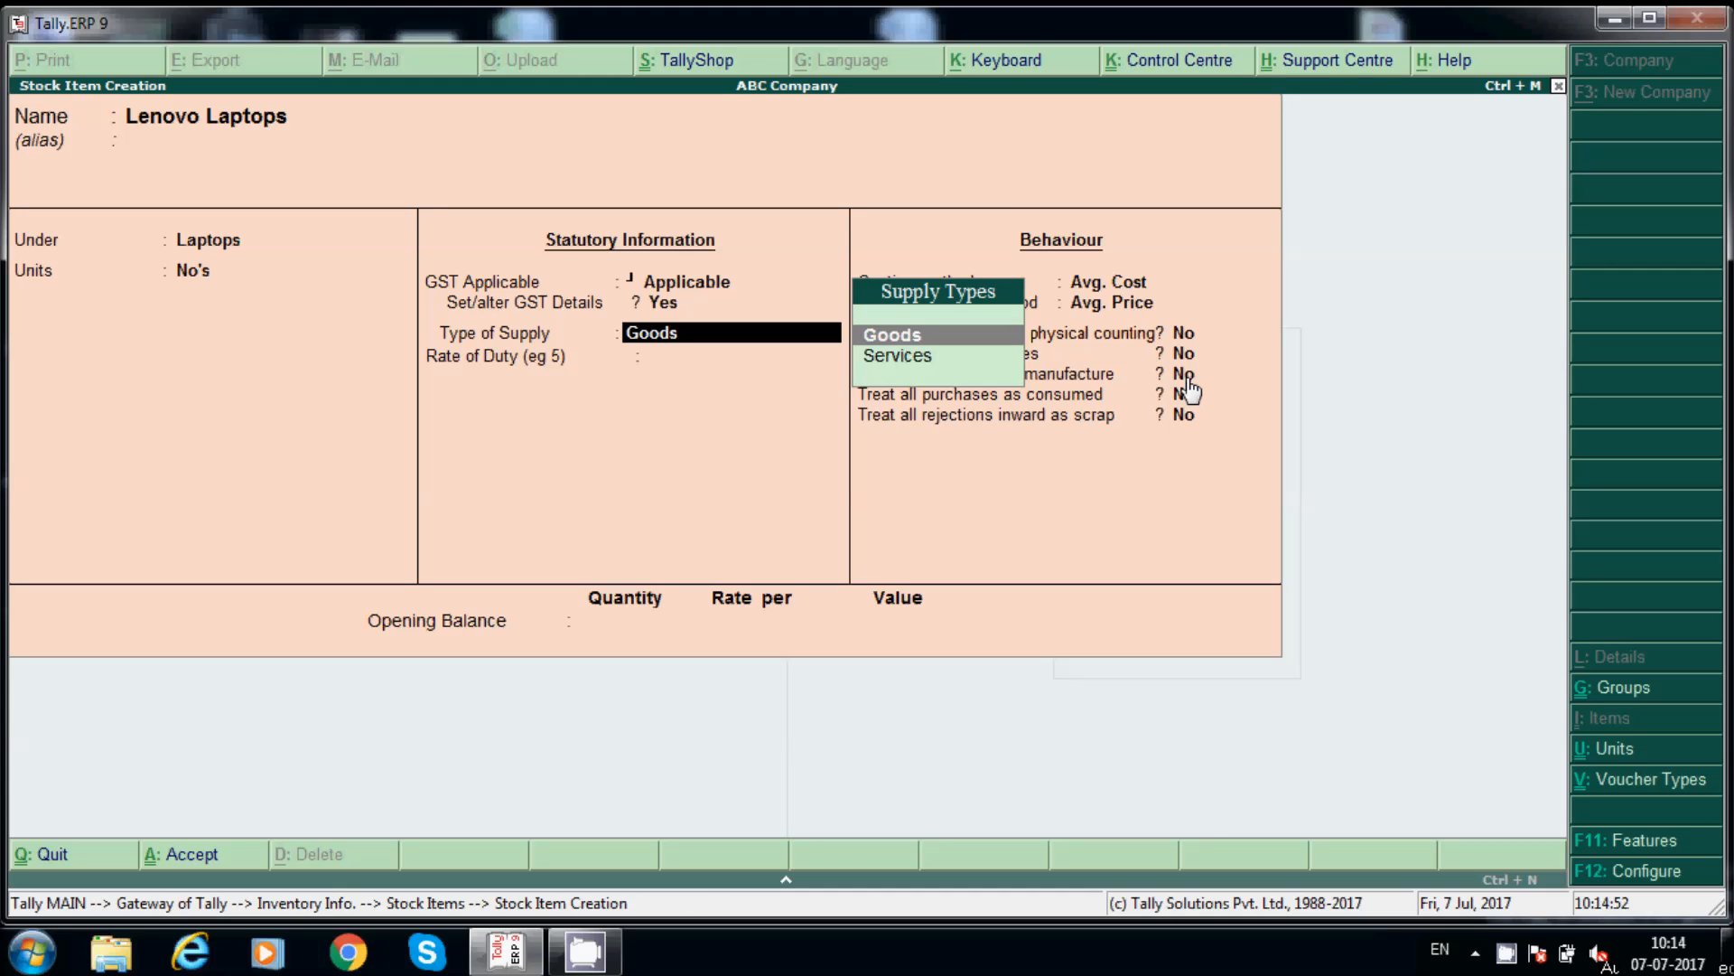
# Step: Keep Goods as the supply type with a 0 rate of duty
pyautogui.press('Down')
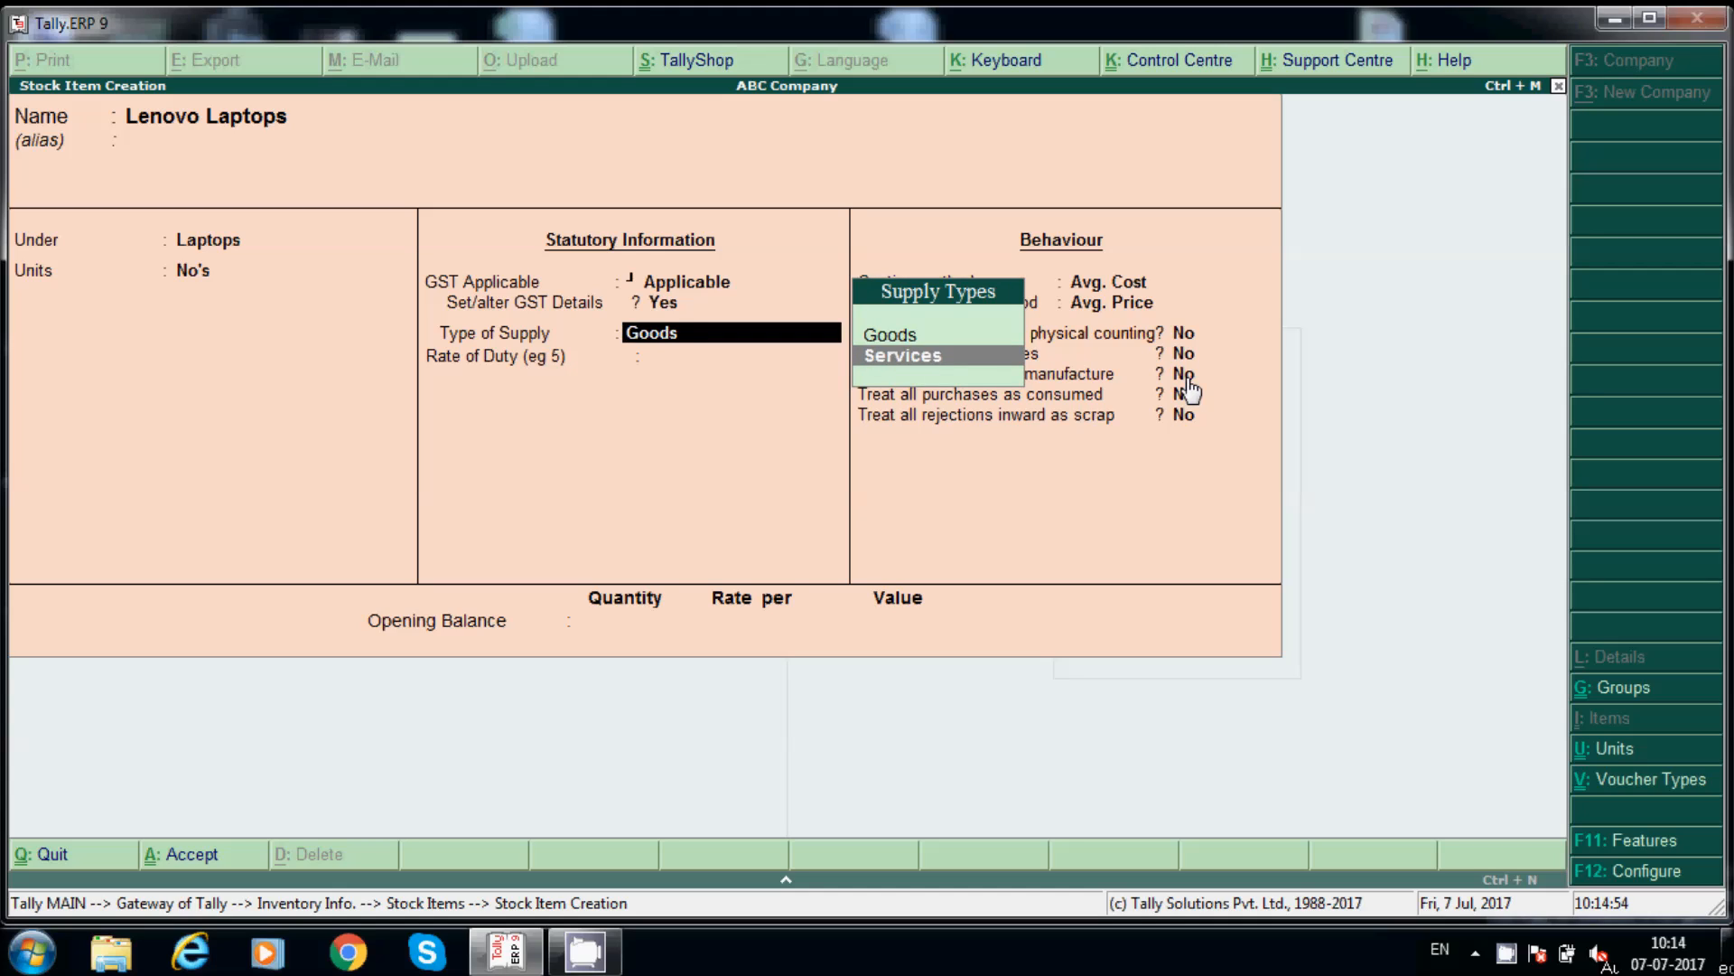
pyautogui.press('Up')
pyautogui.press('Return')
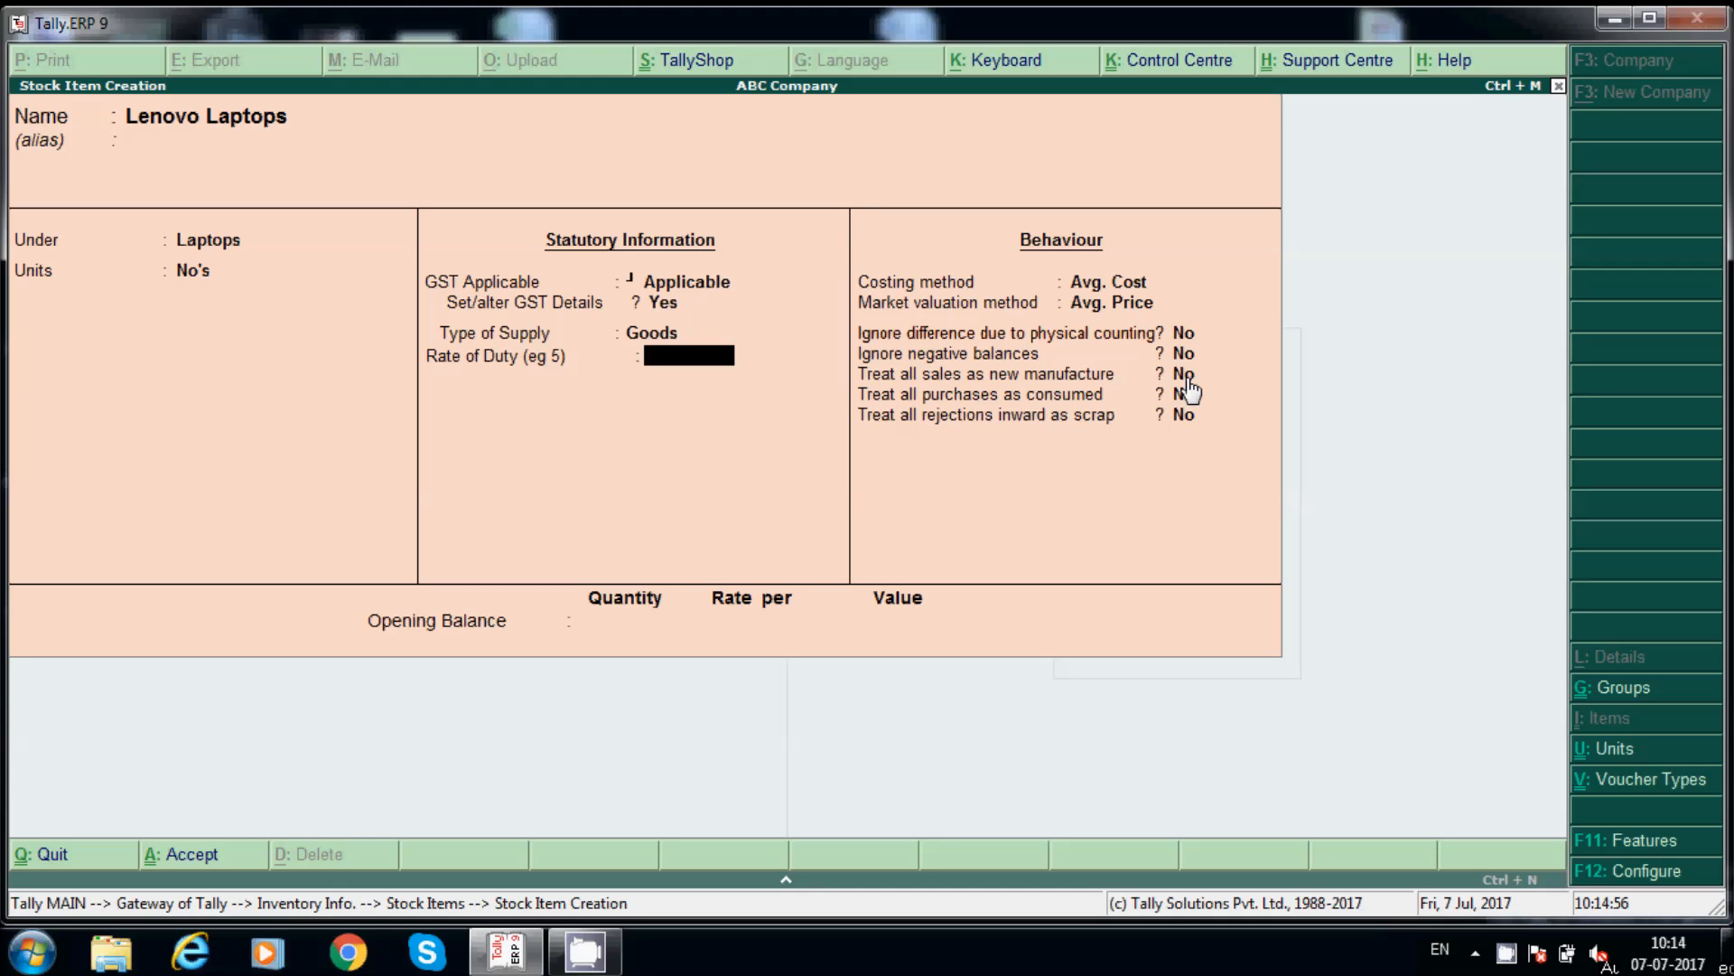
pyautogui.press('Return')
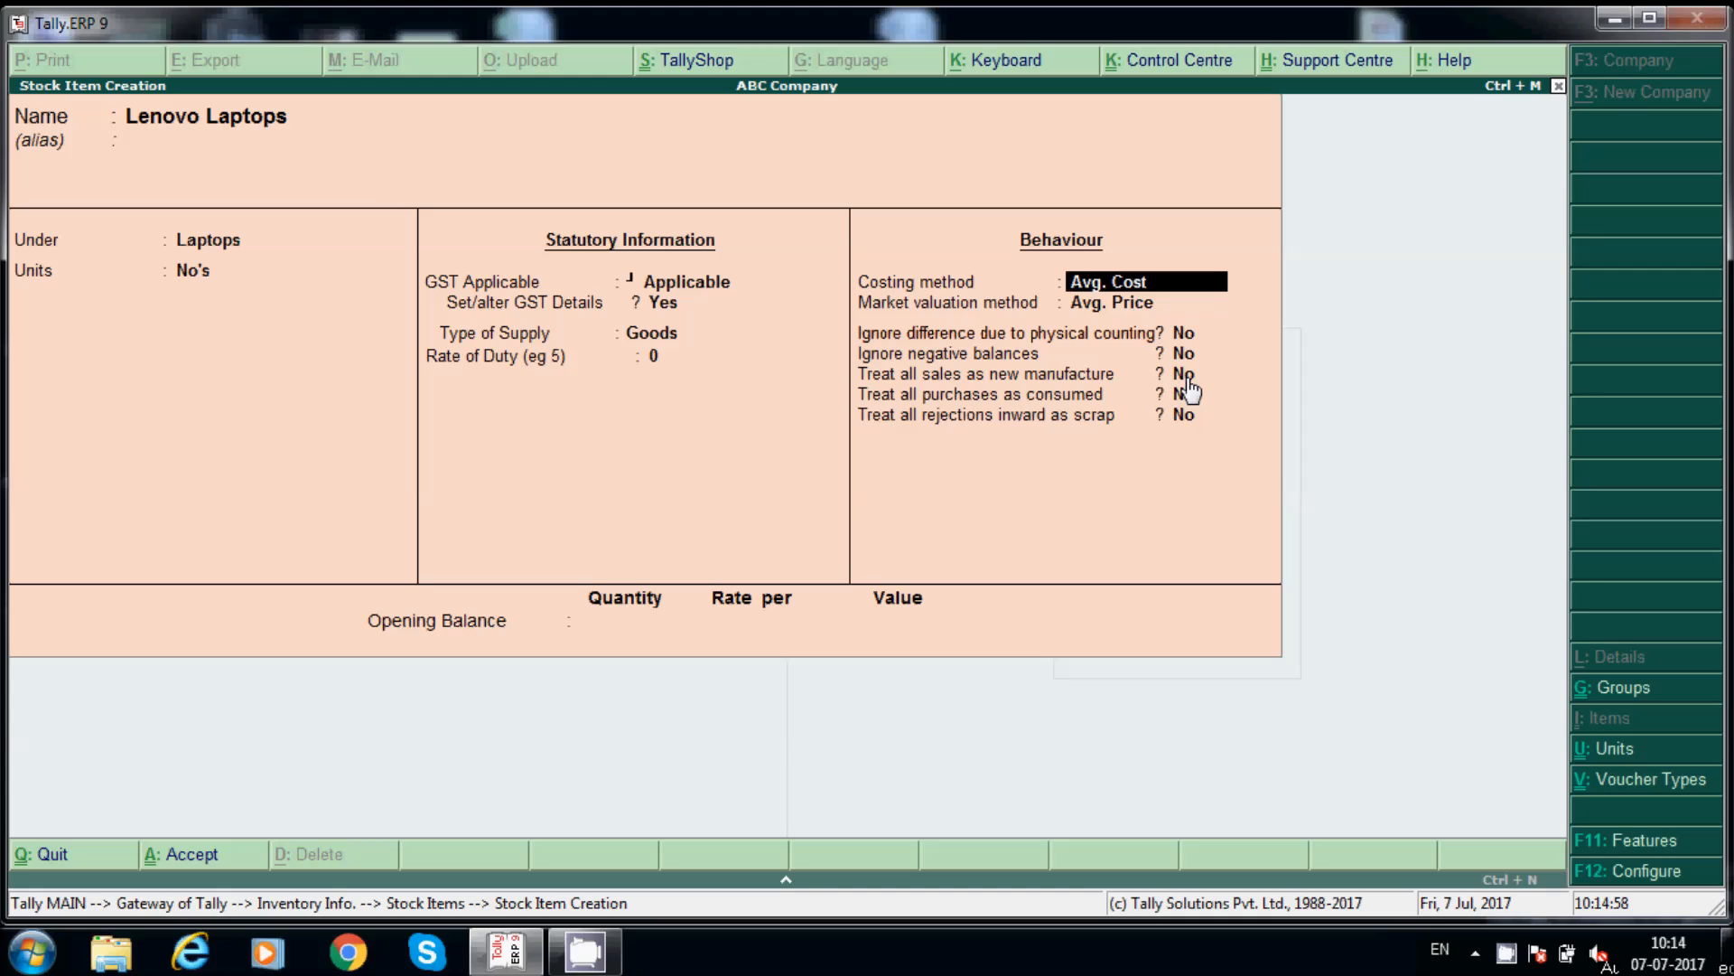
pyautogui.press('Return')
pyautogui.press('Return')
pyautogui.press('Return')
pyautogui.press('Return')
pyautogui.press('Return')
pyautogui.press('Return')
pyautogui.press('Return')
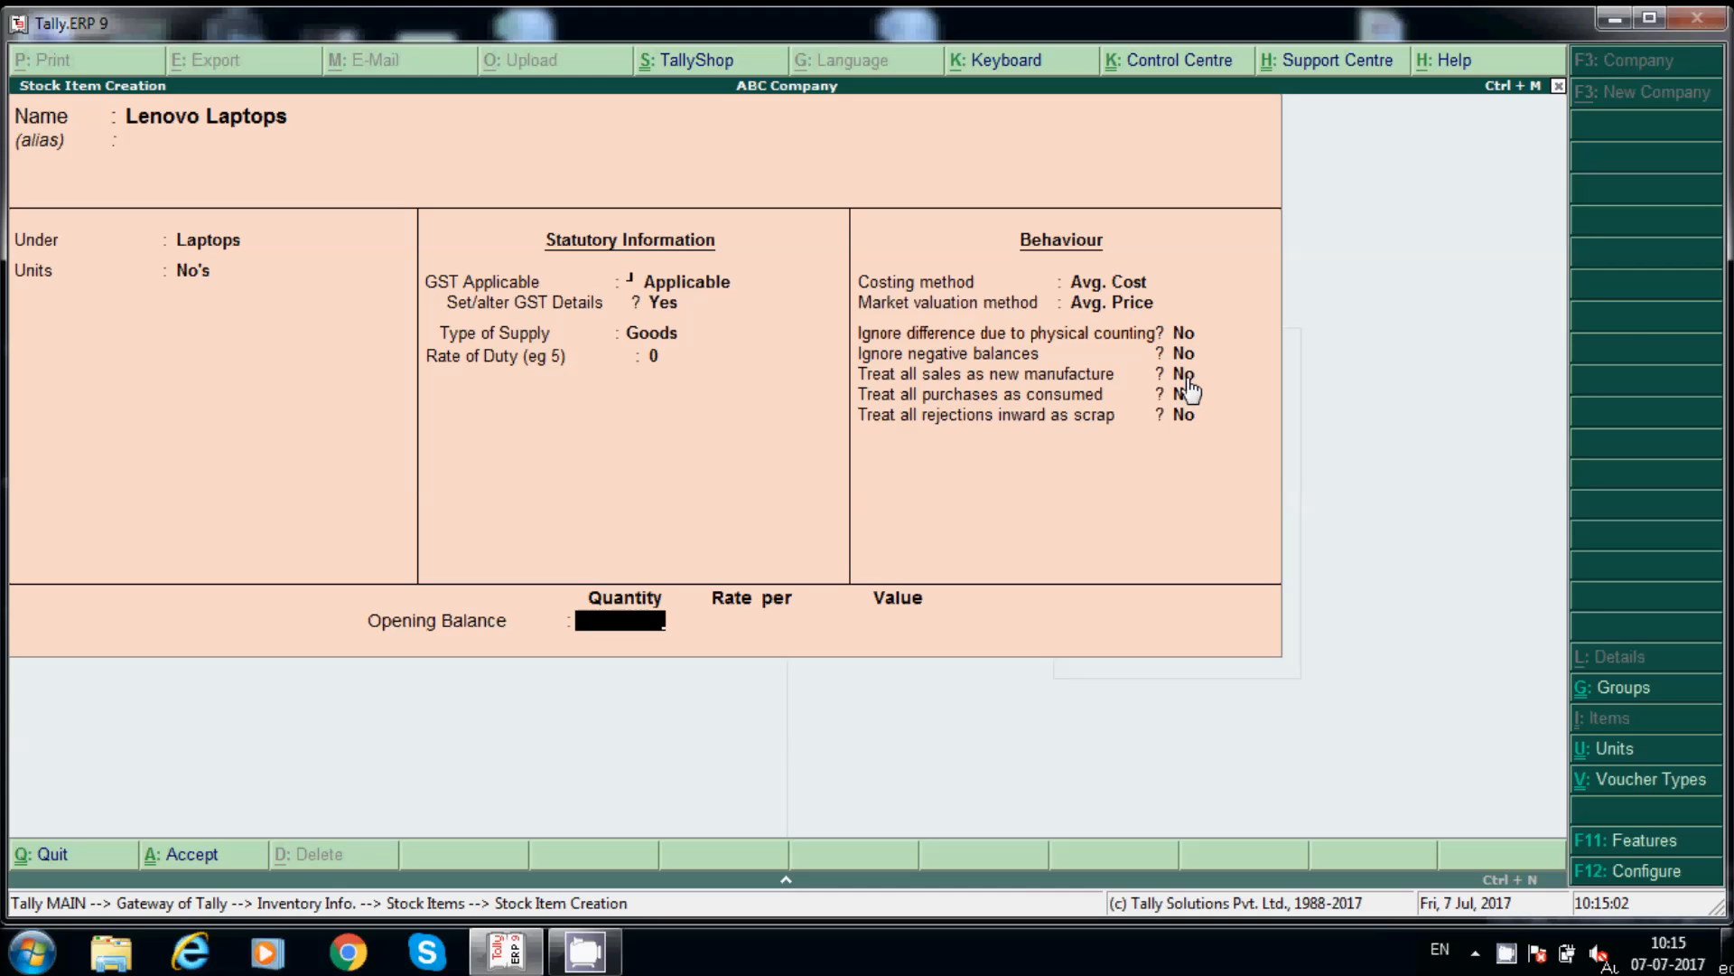
# Step: Enter an opening balance of 15 No's at 22,000 each and save the item
pyautogui.write('15')
pyautogui.press('Return')
pyautogui.write('22000')
pyautogui.press('Return')
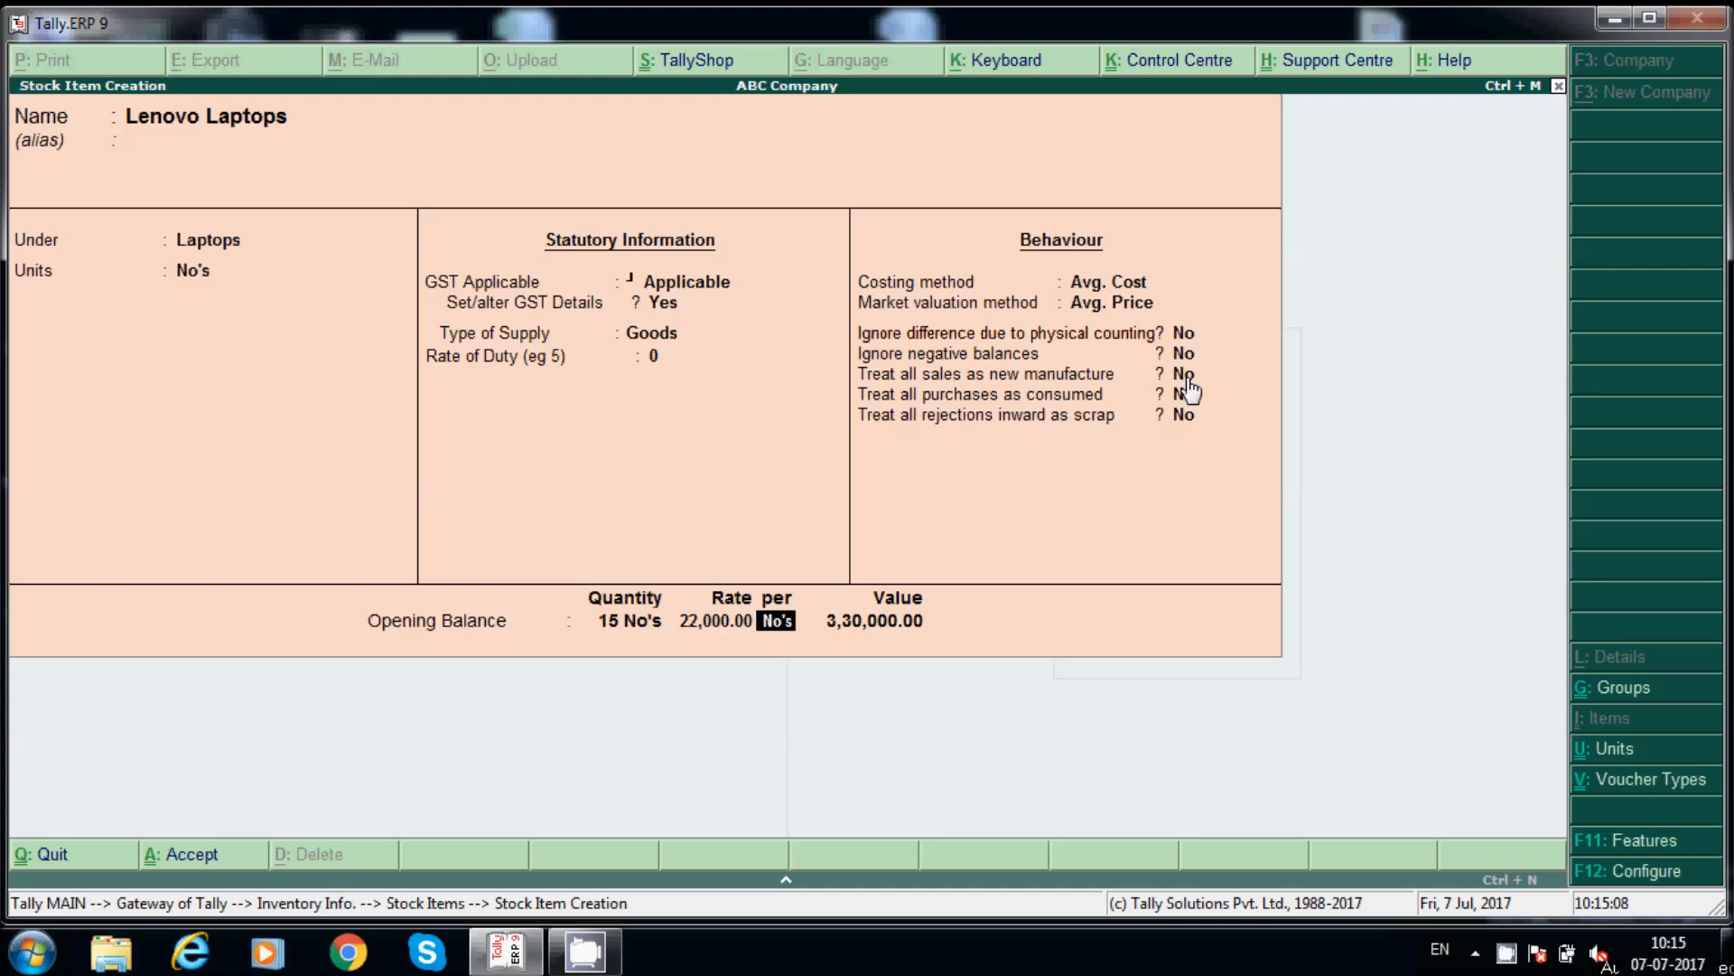
pyautogui.press('Return')
pyautogui.press('Return')
pyautogui.press('Return')
# Step: Quit the blank stock item form and return to the Gateway of Tally
pyautogui.press('Escape')
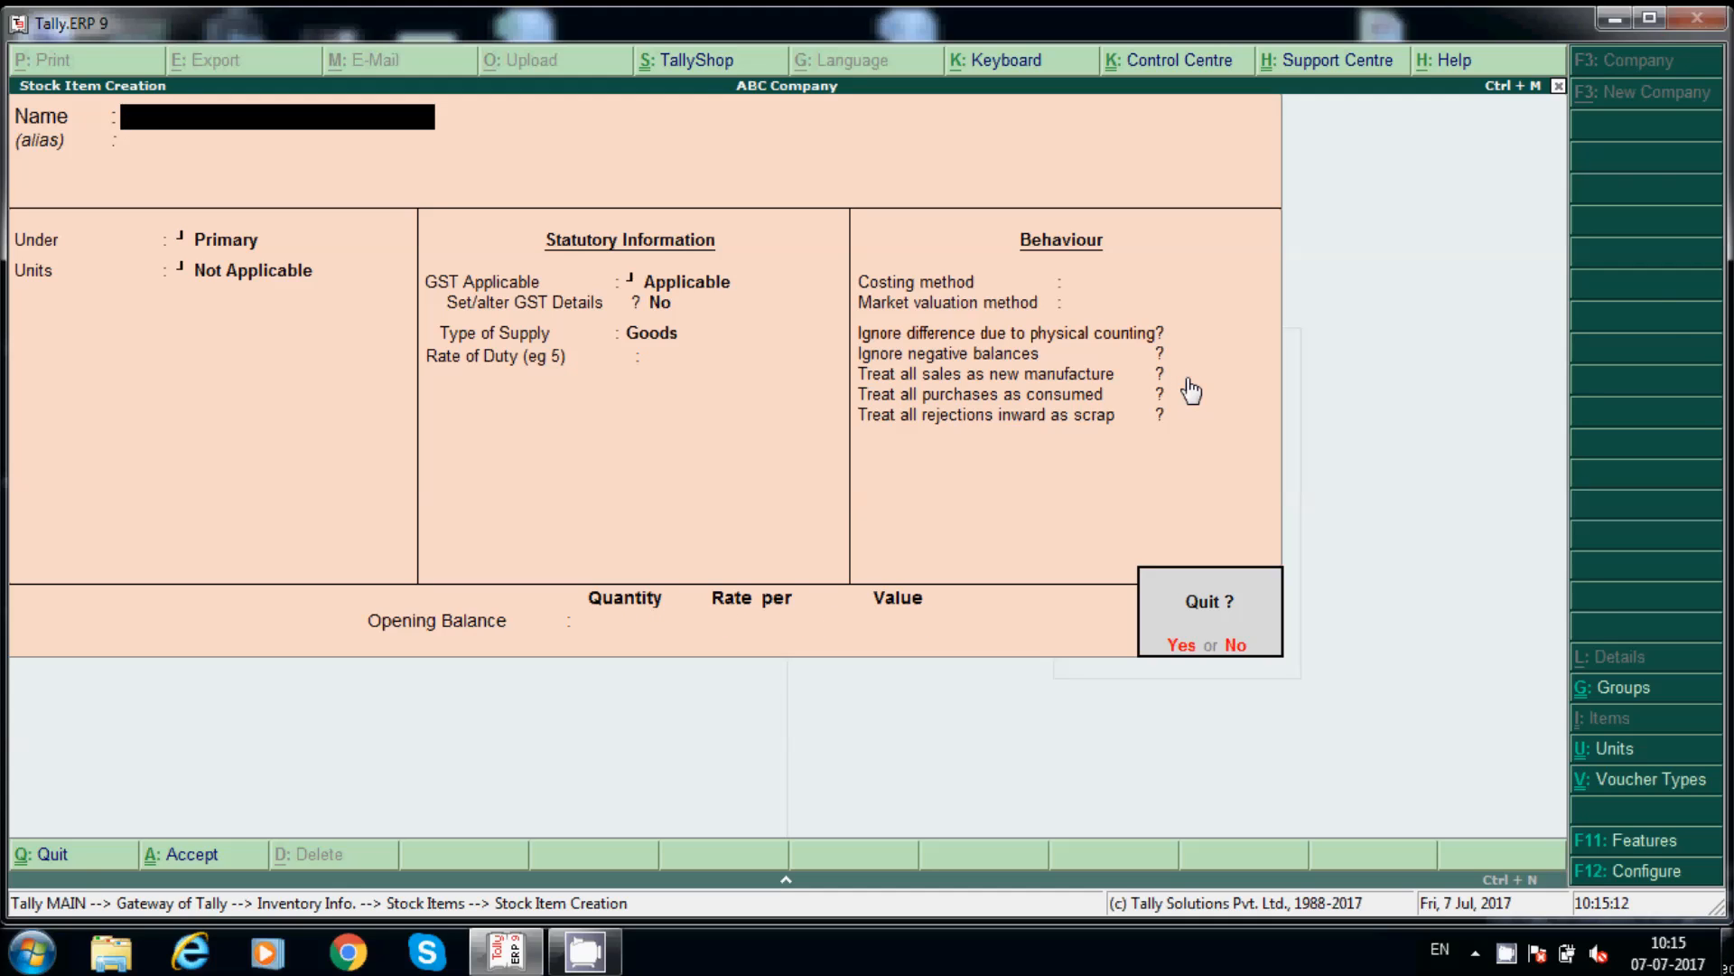
pyautogui.press('Return')
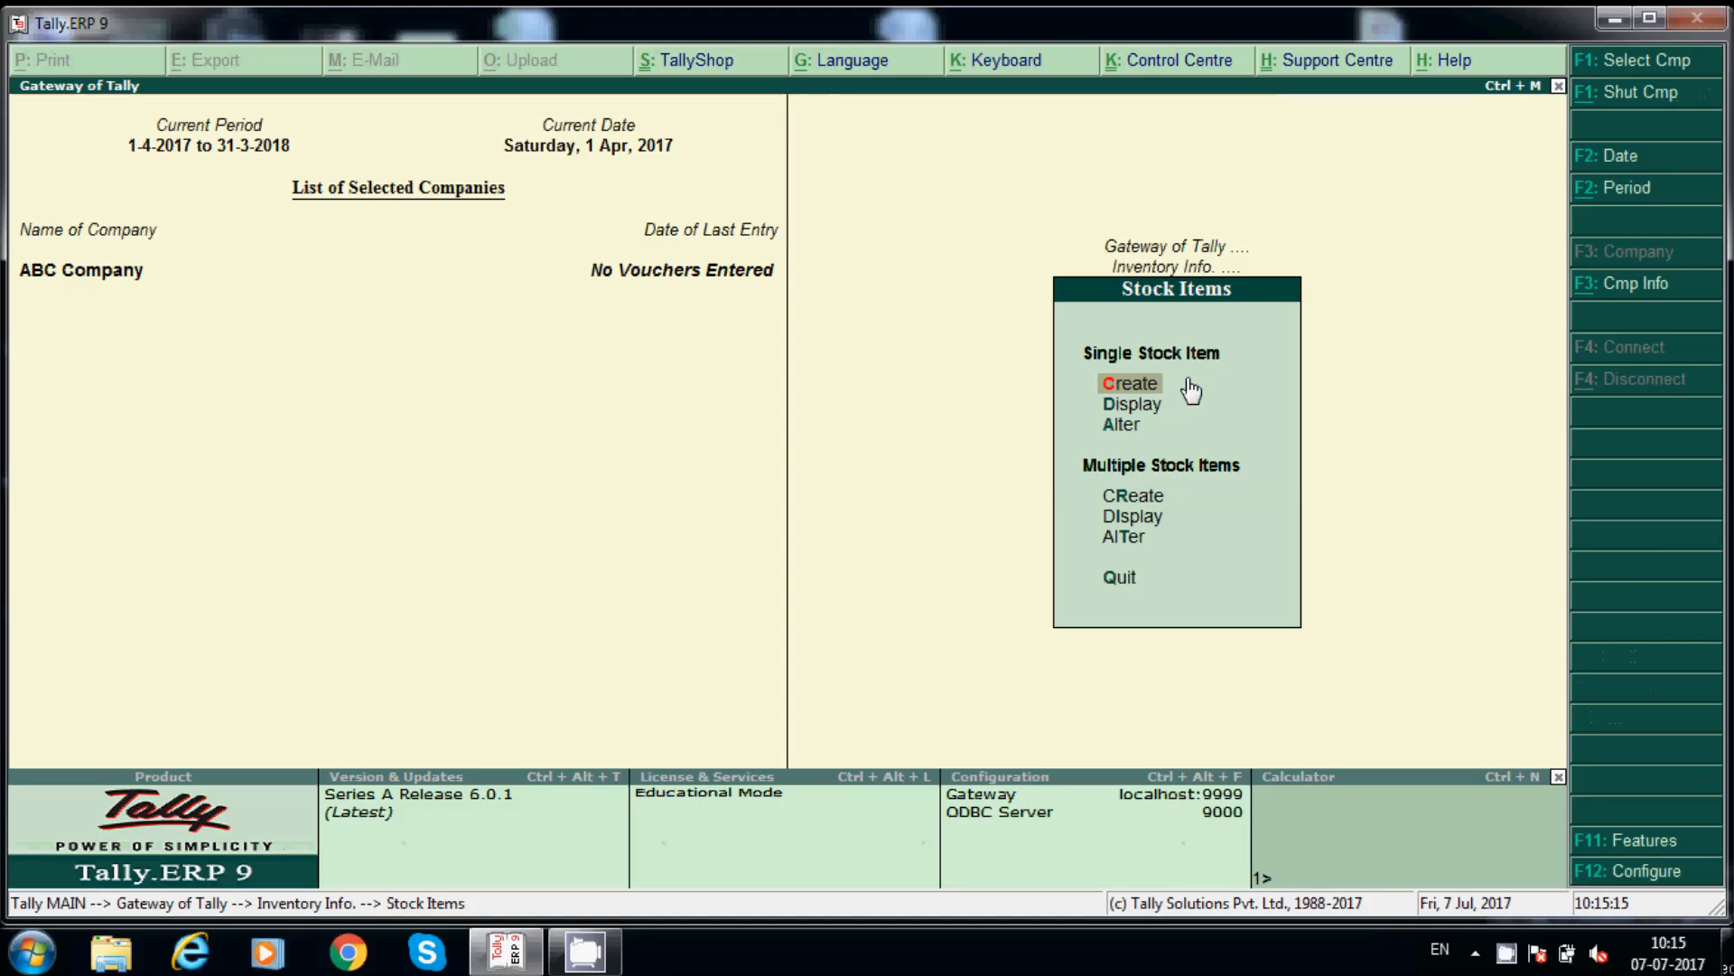
pyautogui.press('Escape')
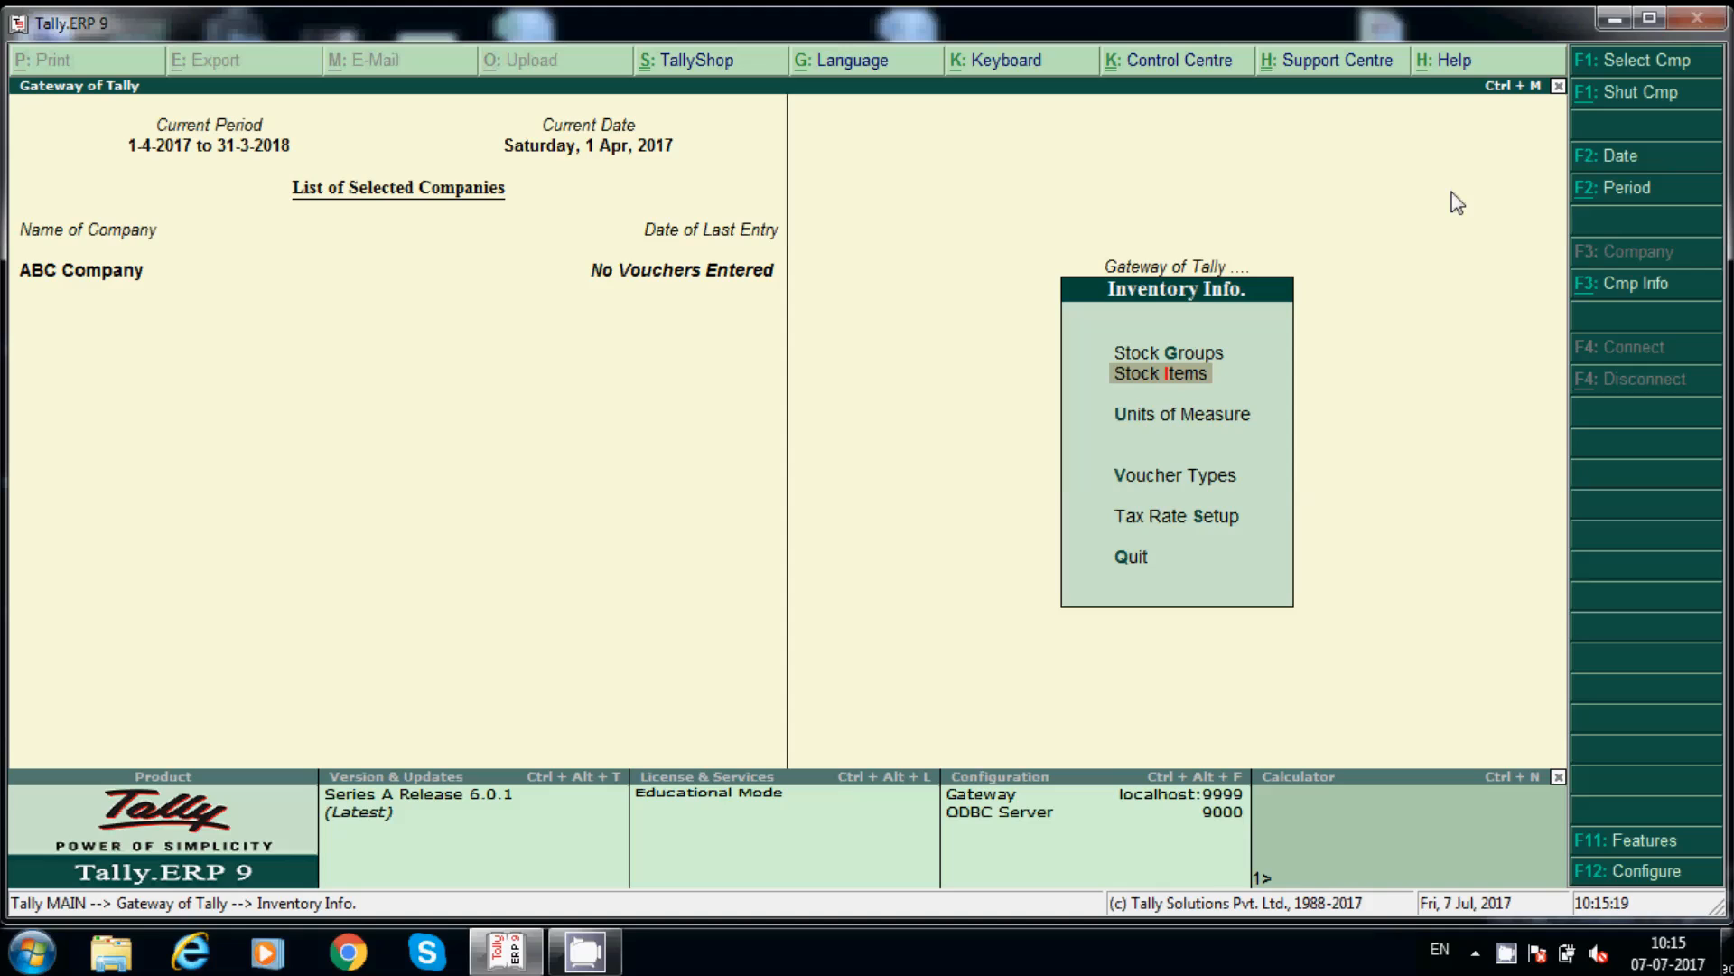
pyautogui.press('Escape')
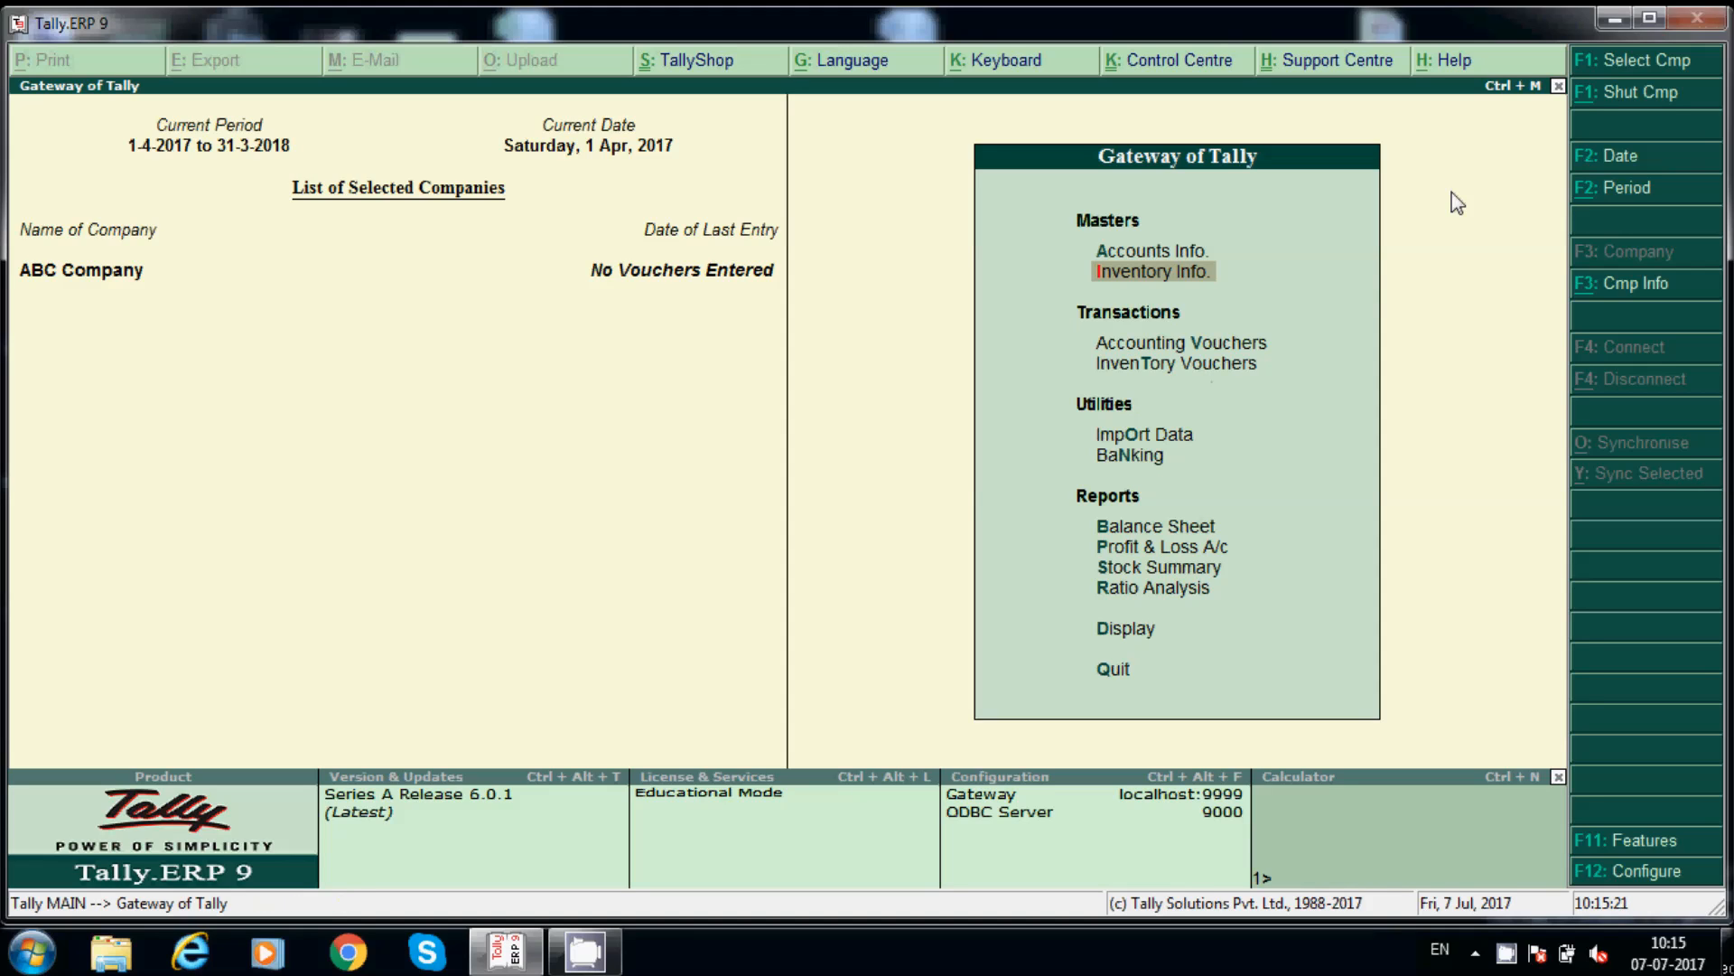
pyautogui.press('Escape')
pyautogui.press('Escape')
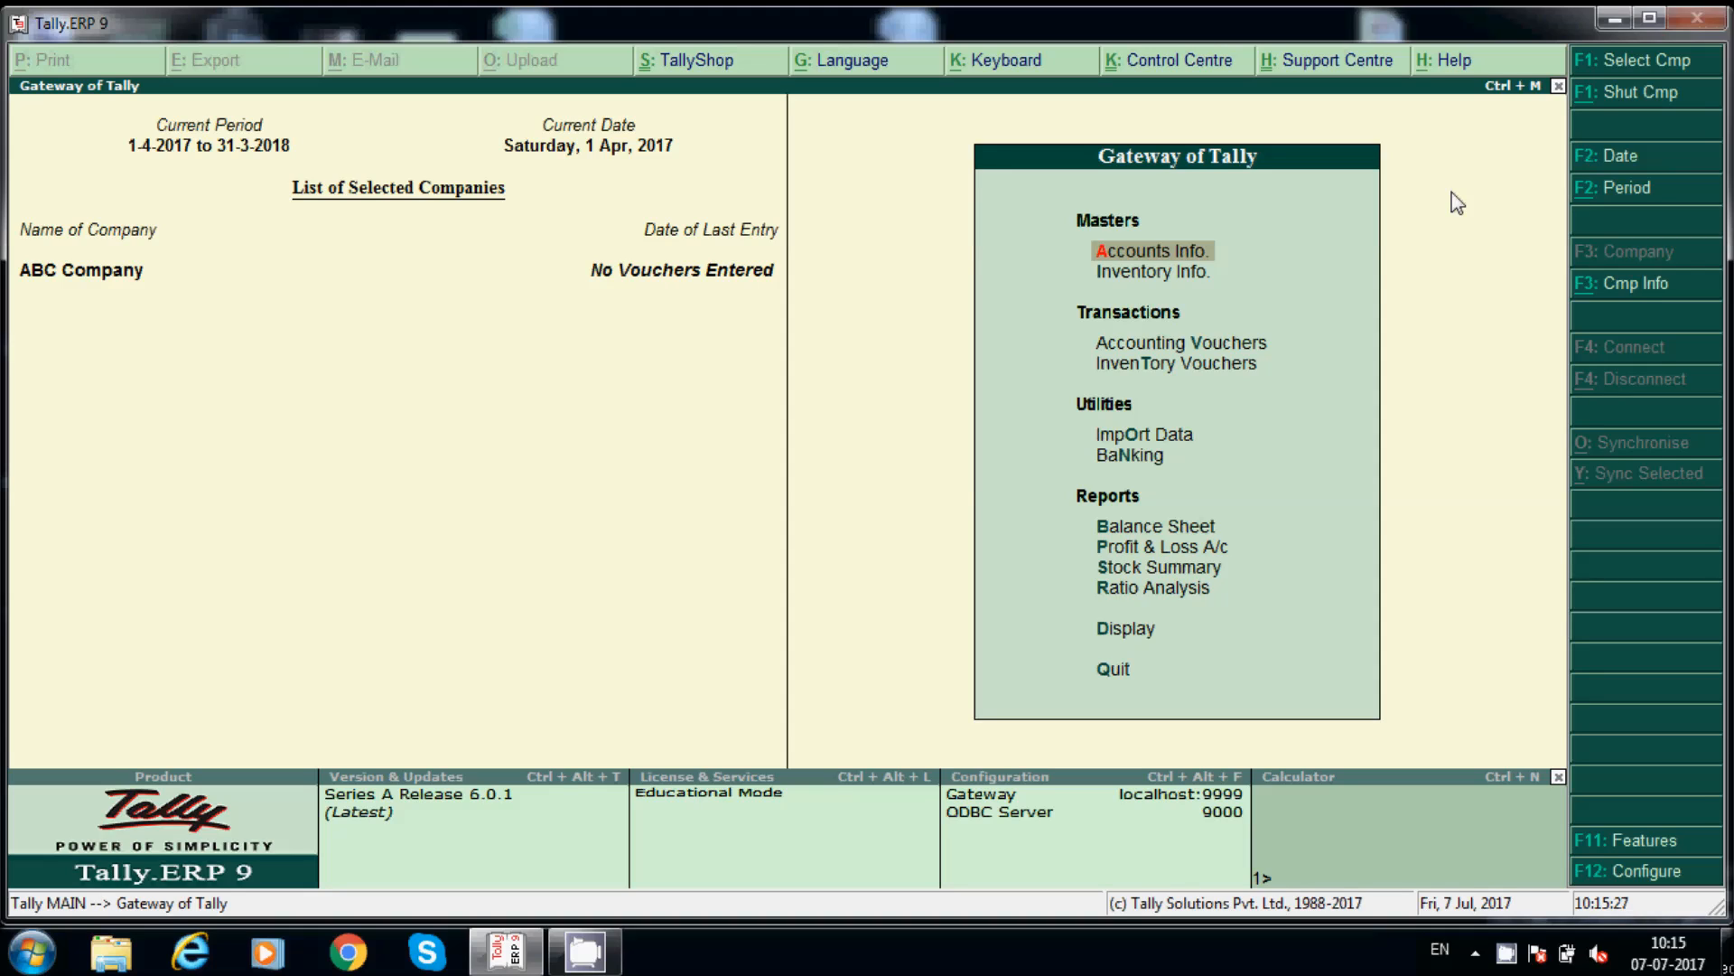
# Step: Open Accounts Info > Ledgers > Create
pyautogui.press('Return')
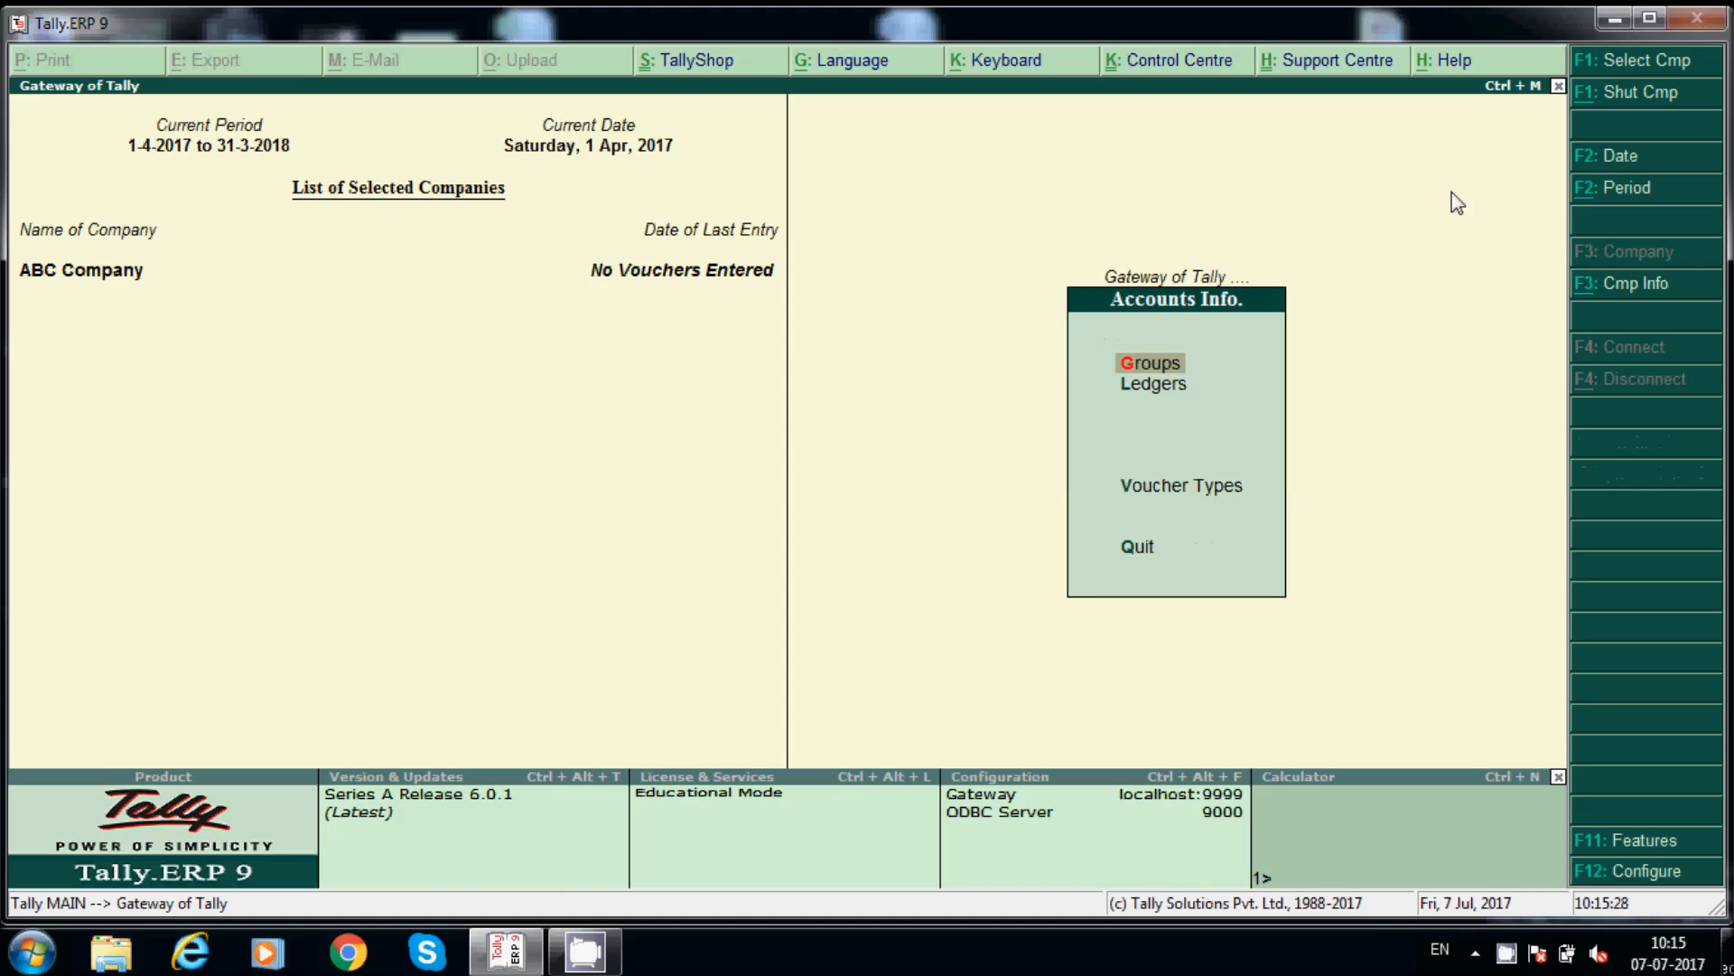
pyautogui.press('Down')
pyautogui.press('Return')
pyautogui.press('Return')
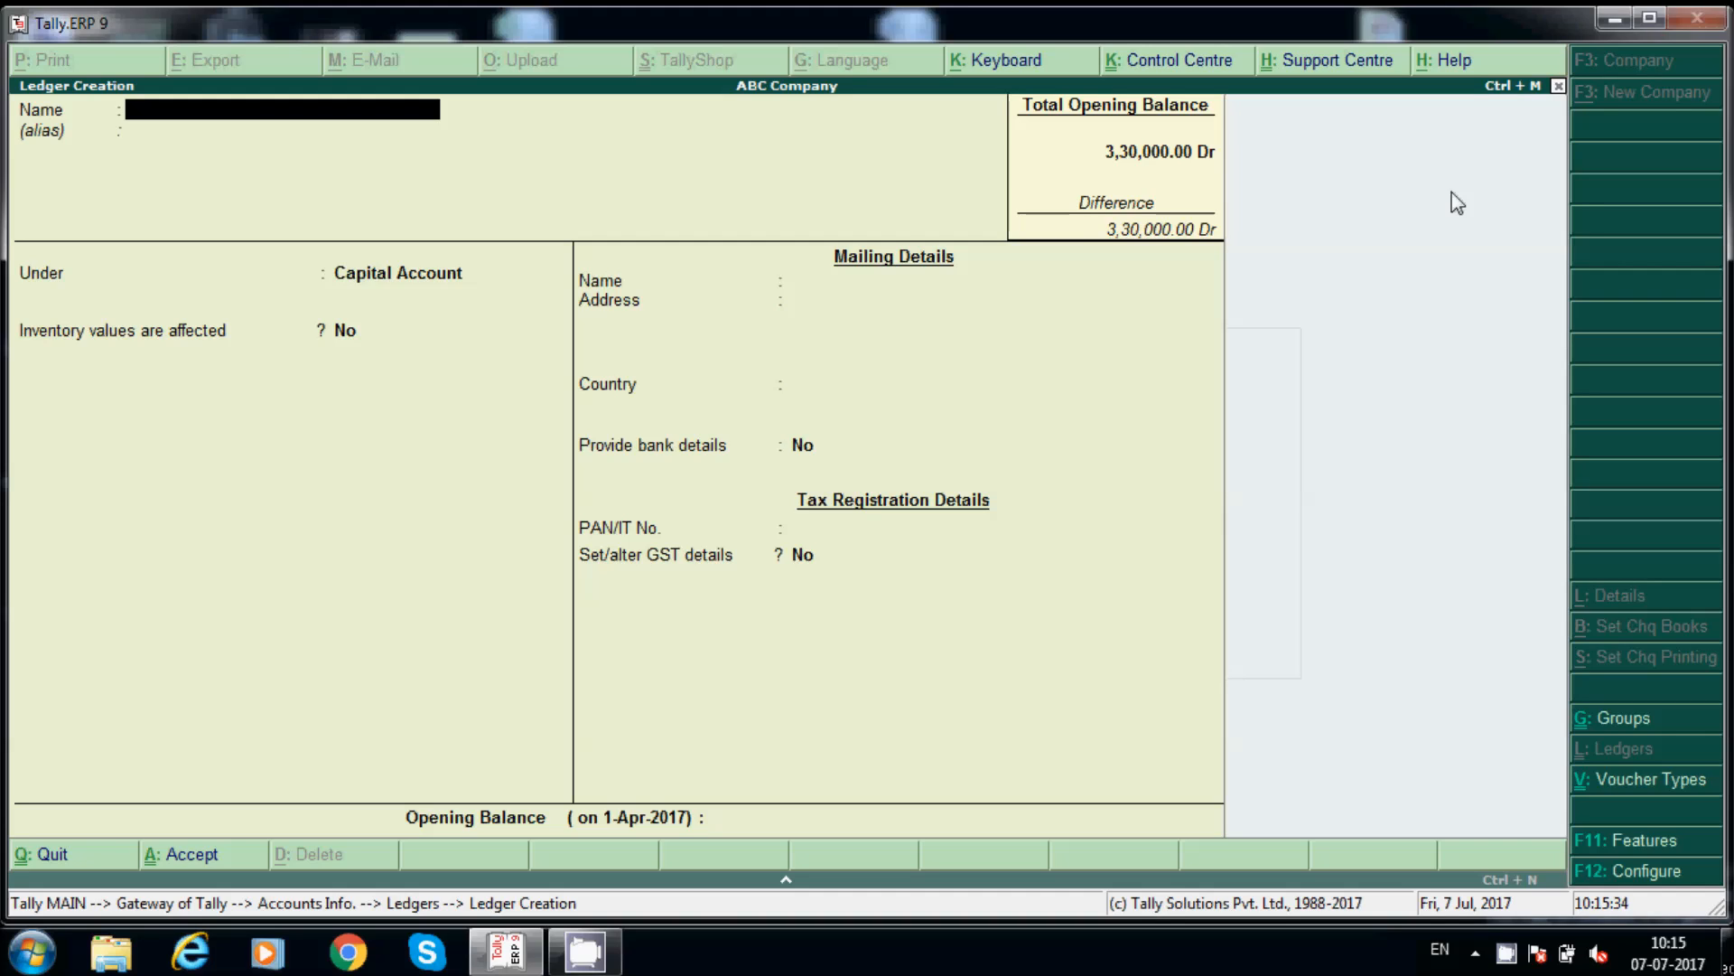
# Step: Name the ledger John Traders and file it under Sundry Creditors
pyautogui.write('Johnn Traders')
pyautogui.press('Return')
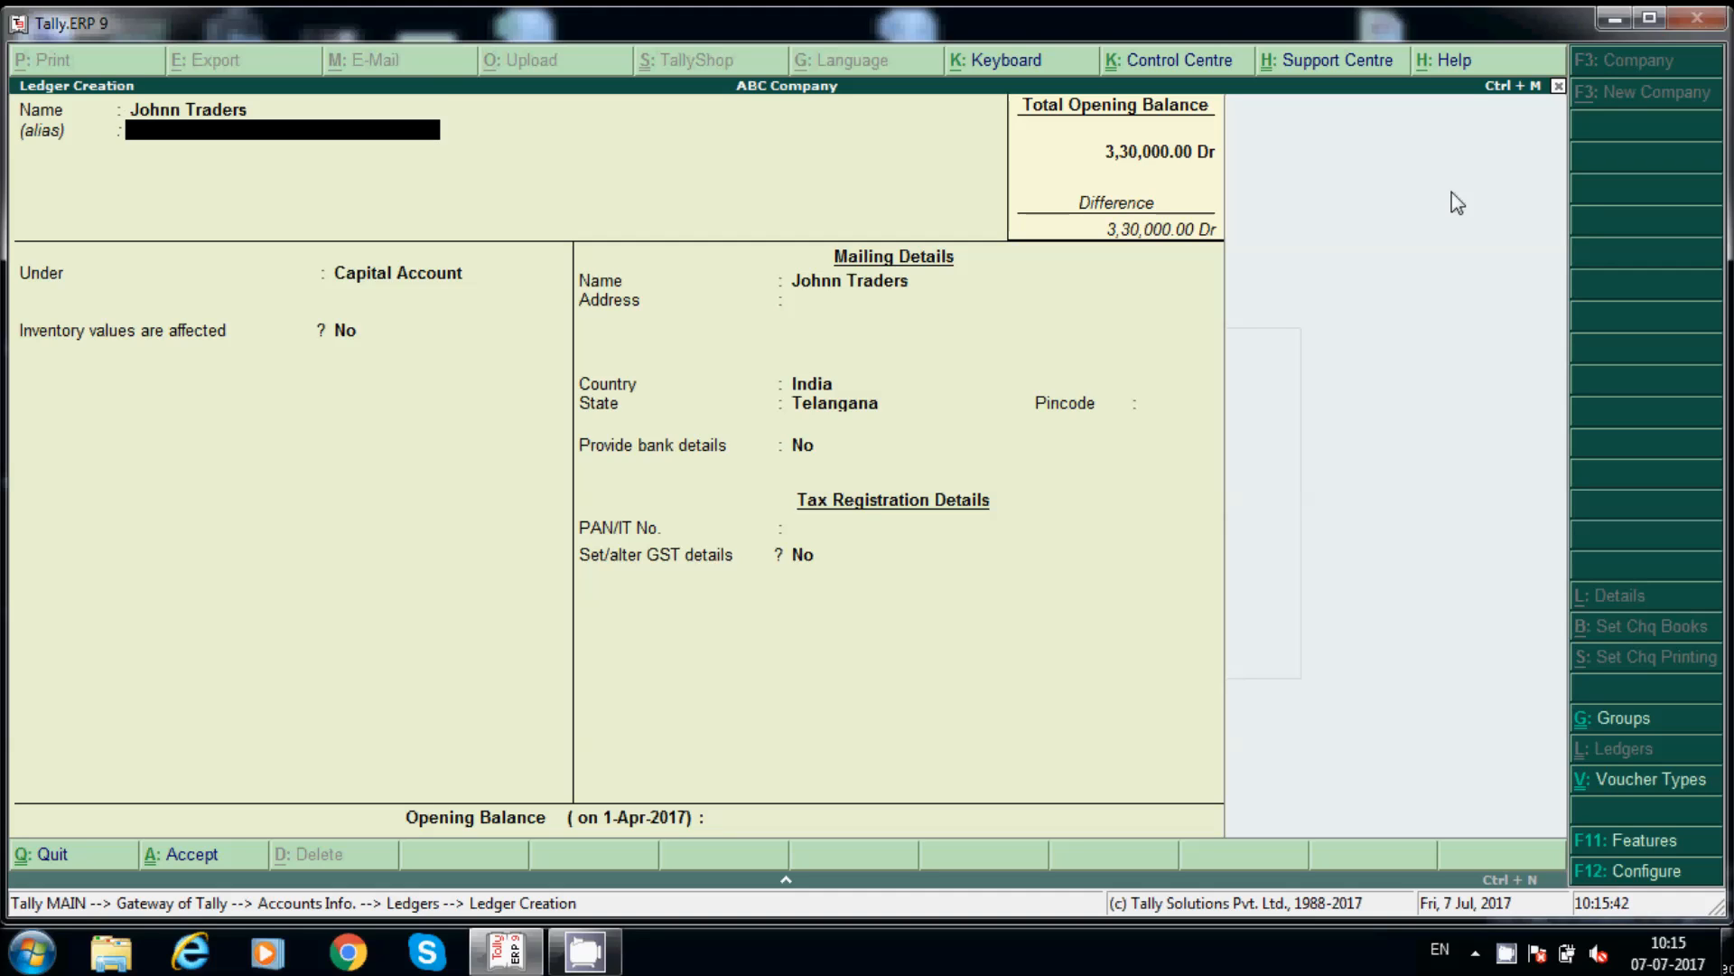
pyautogui.press('Return')
pyautogui.write('Sund')
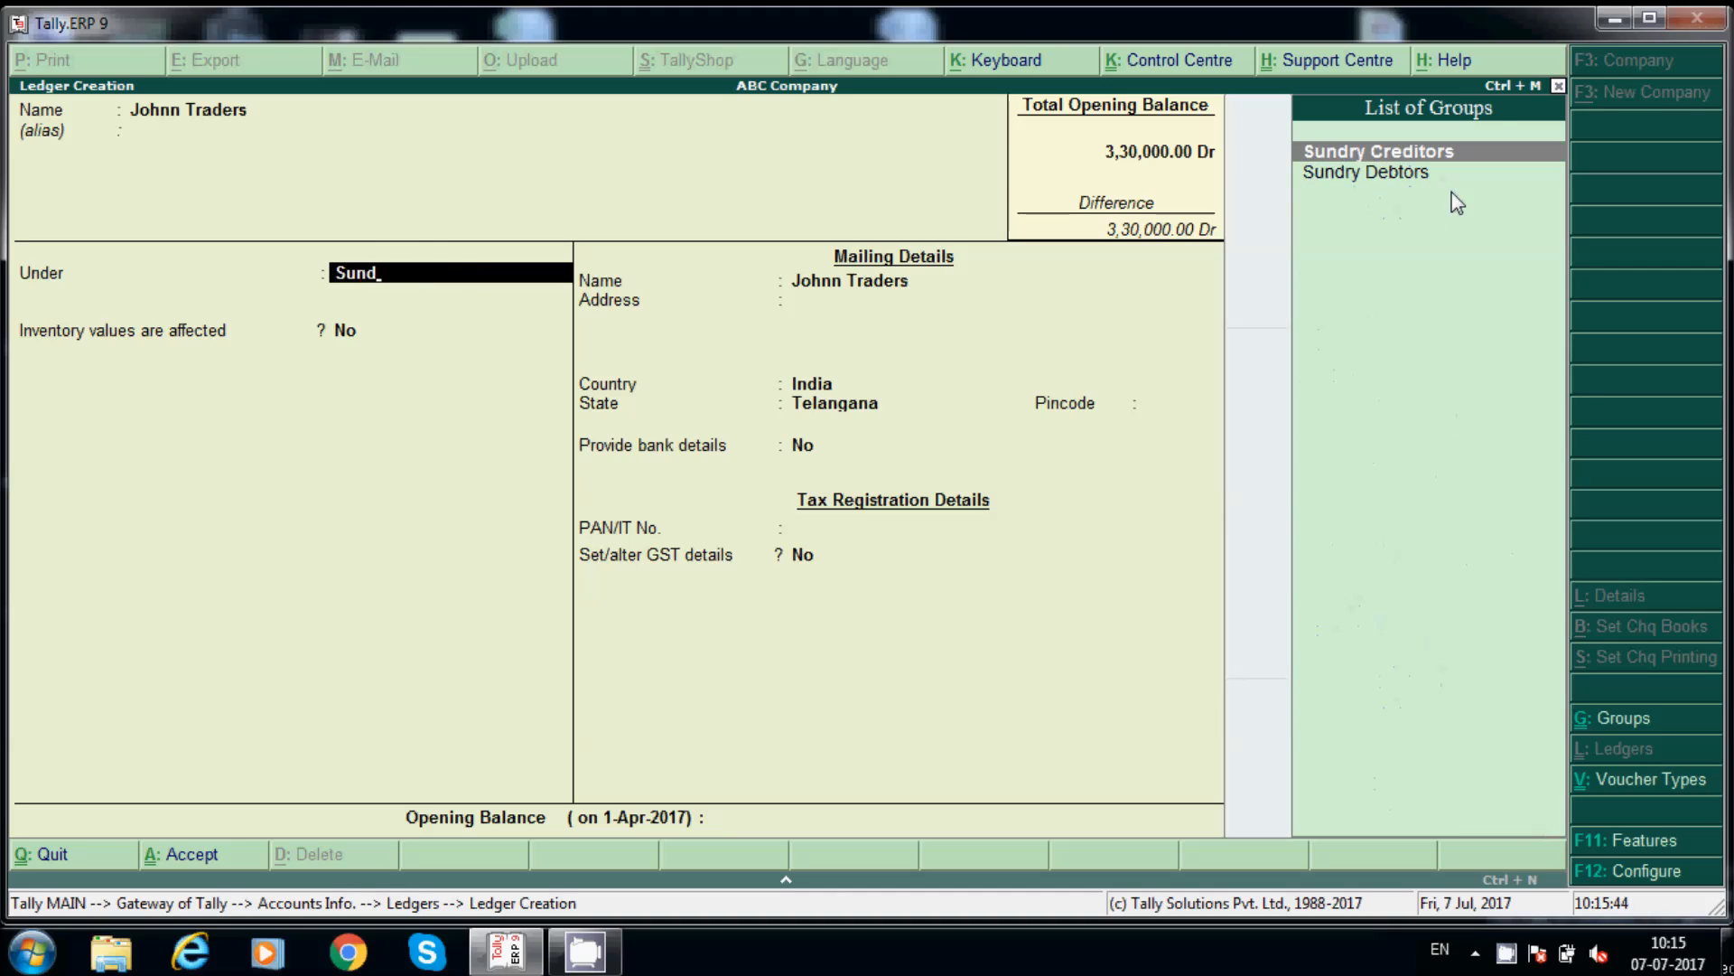
pyautogui.press('Return')
pyautogui.press('Return')
pyautogui.press('Return')
pyautogui.press('Return')
pyautogui.press('Return')
pyautogui.press('Return')
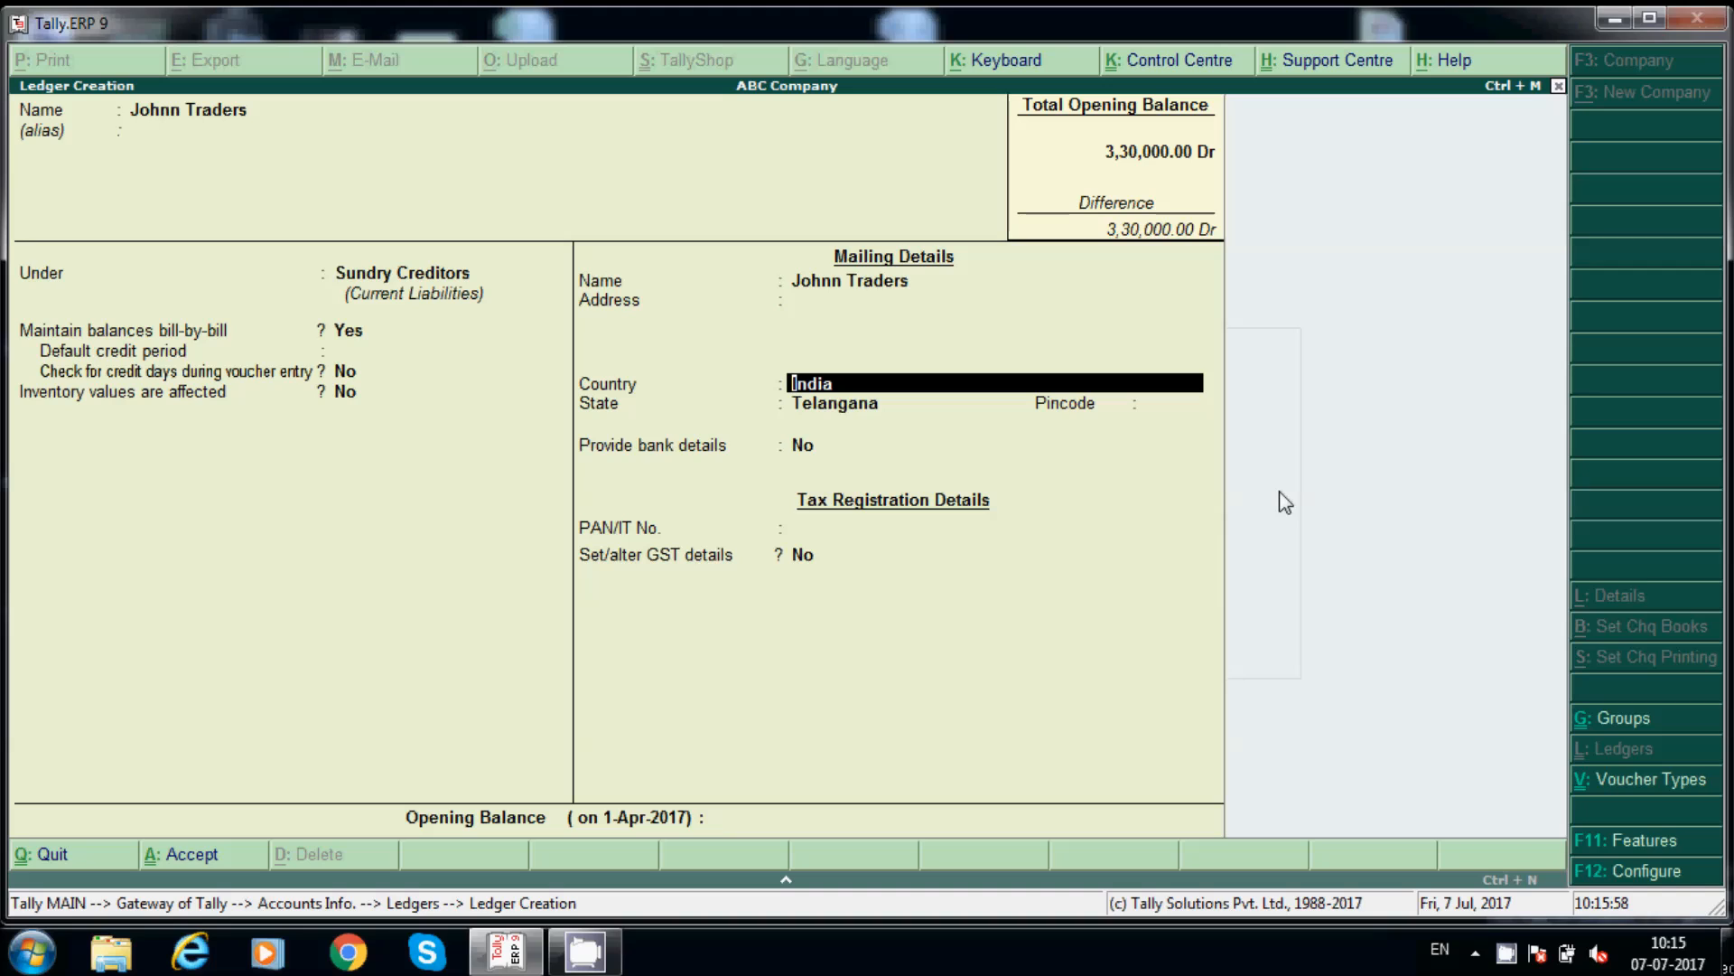
# Step: Keep India and Telangana as country and state, and choose to set GST details
pyautogui.press('Return')
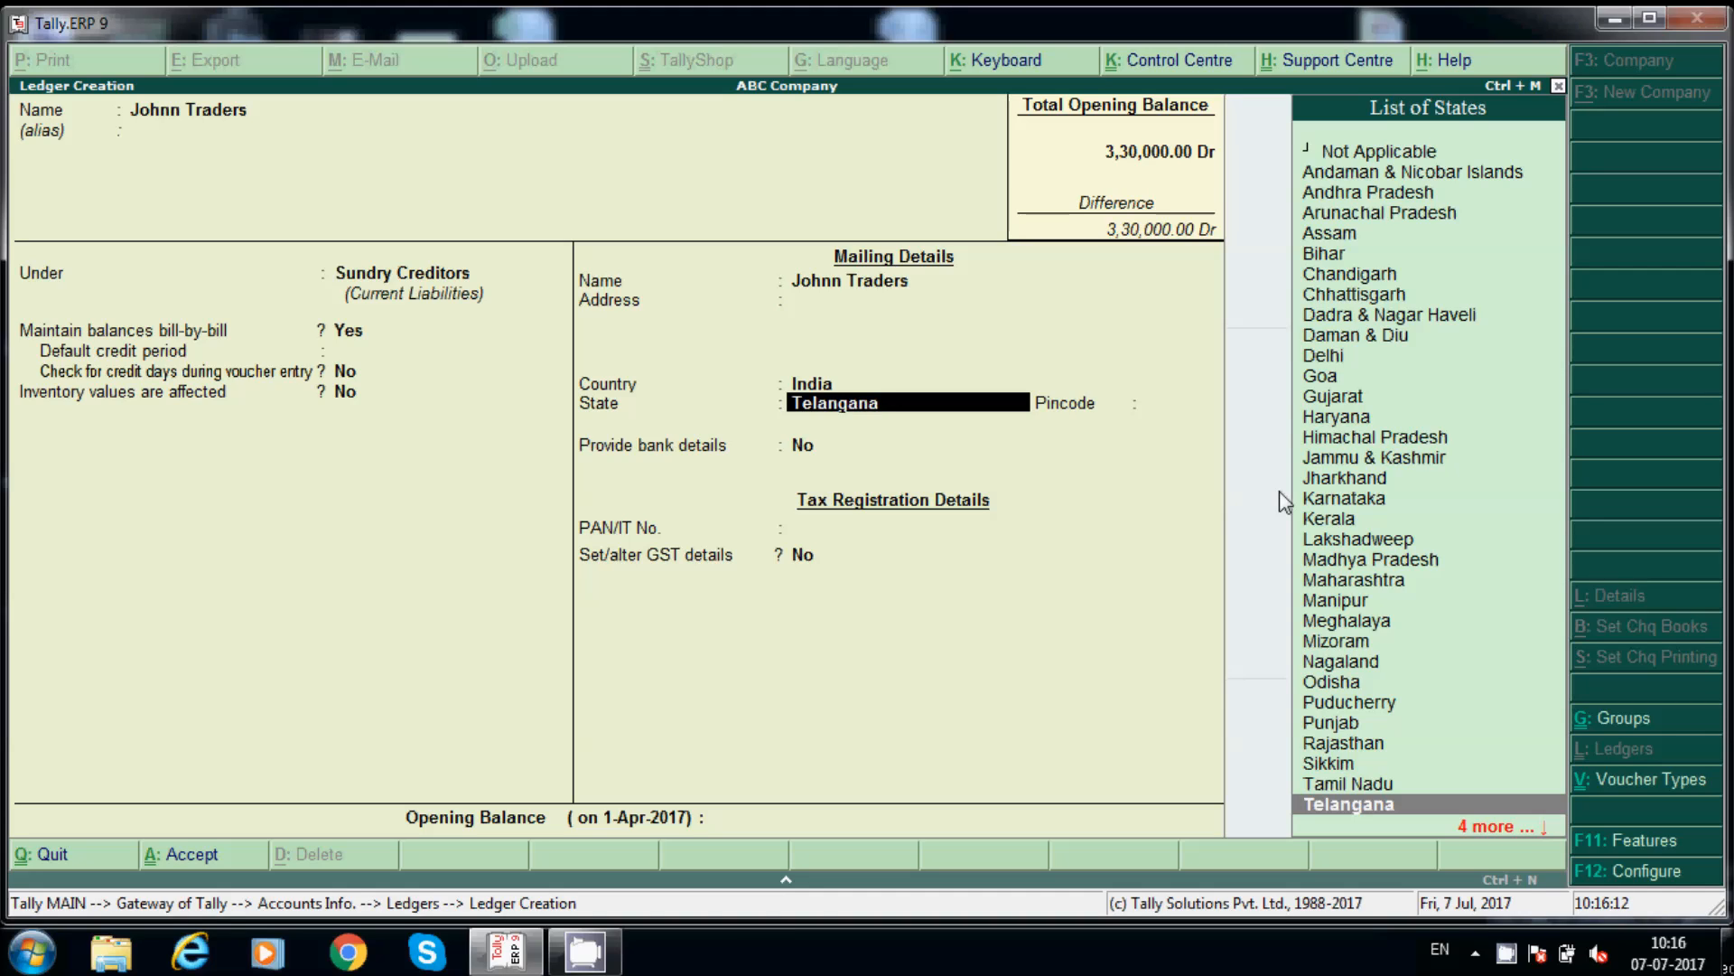
pyautogui.press('Return')
pyautogui.press('Return')
pyautogui.press('Return')
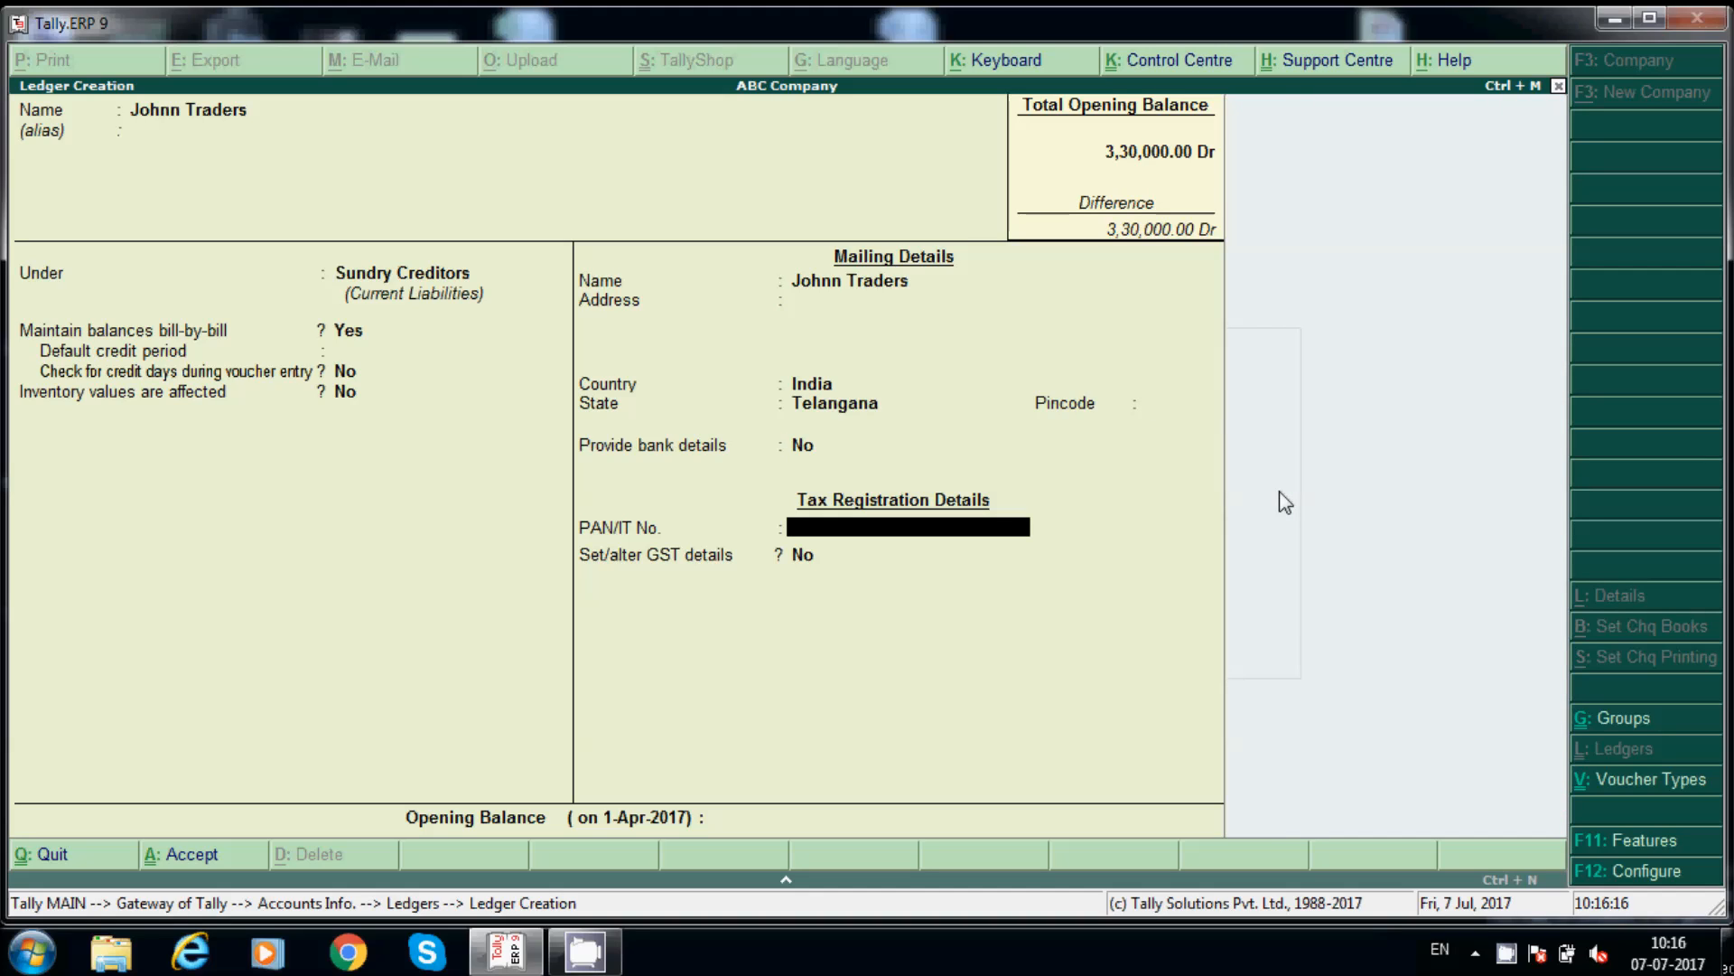
pyautogui.press('Return')
pyautogui.write('y')
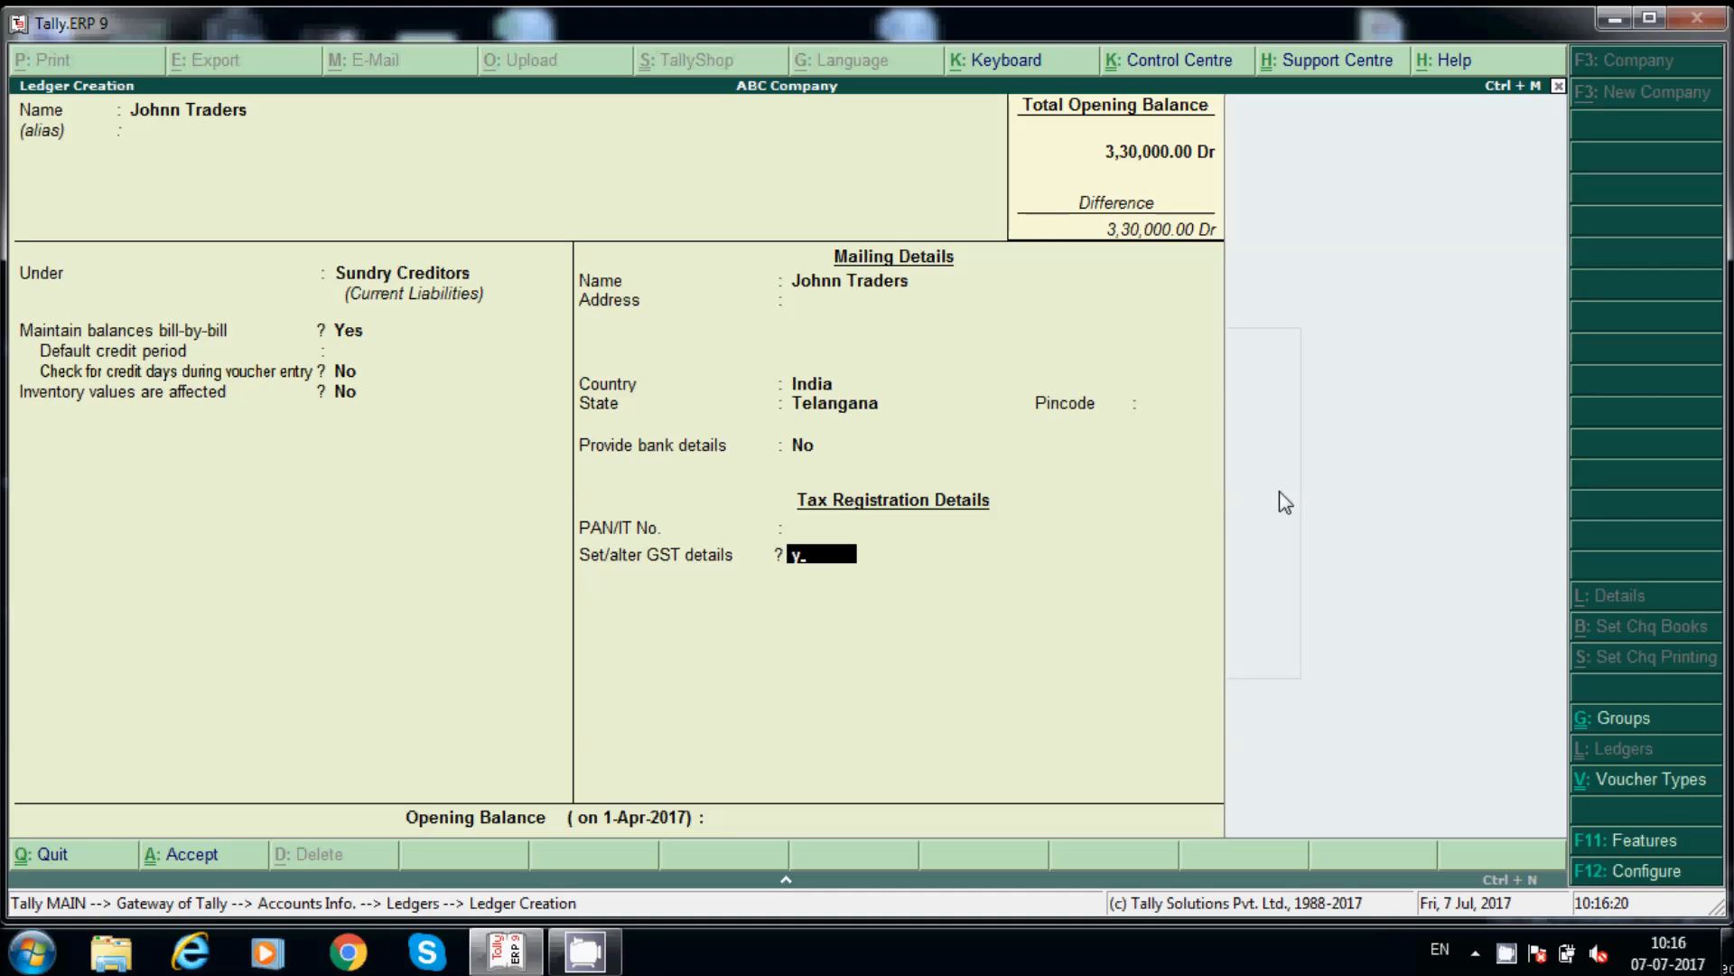
# Step: Keep Regular registration, enter the supplier's GSTIN, and close the GST details
pyautogui.press('Return')
pyautogui.press('Return')
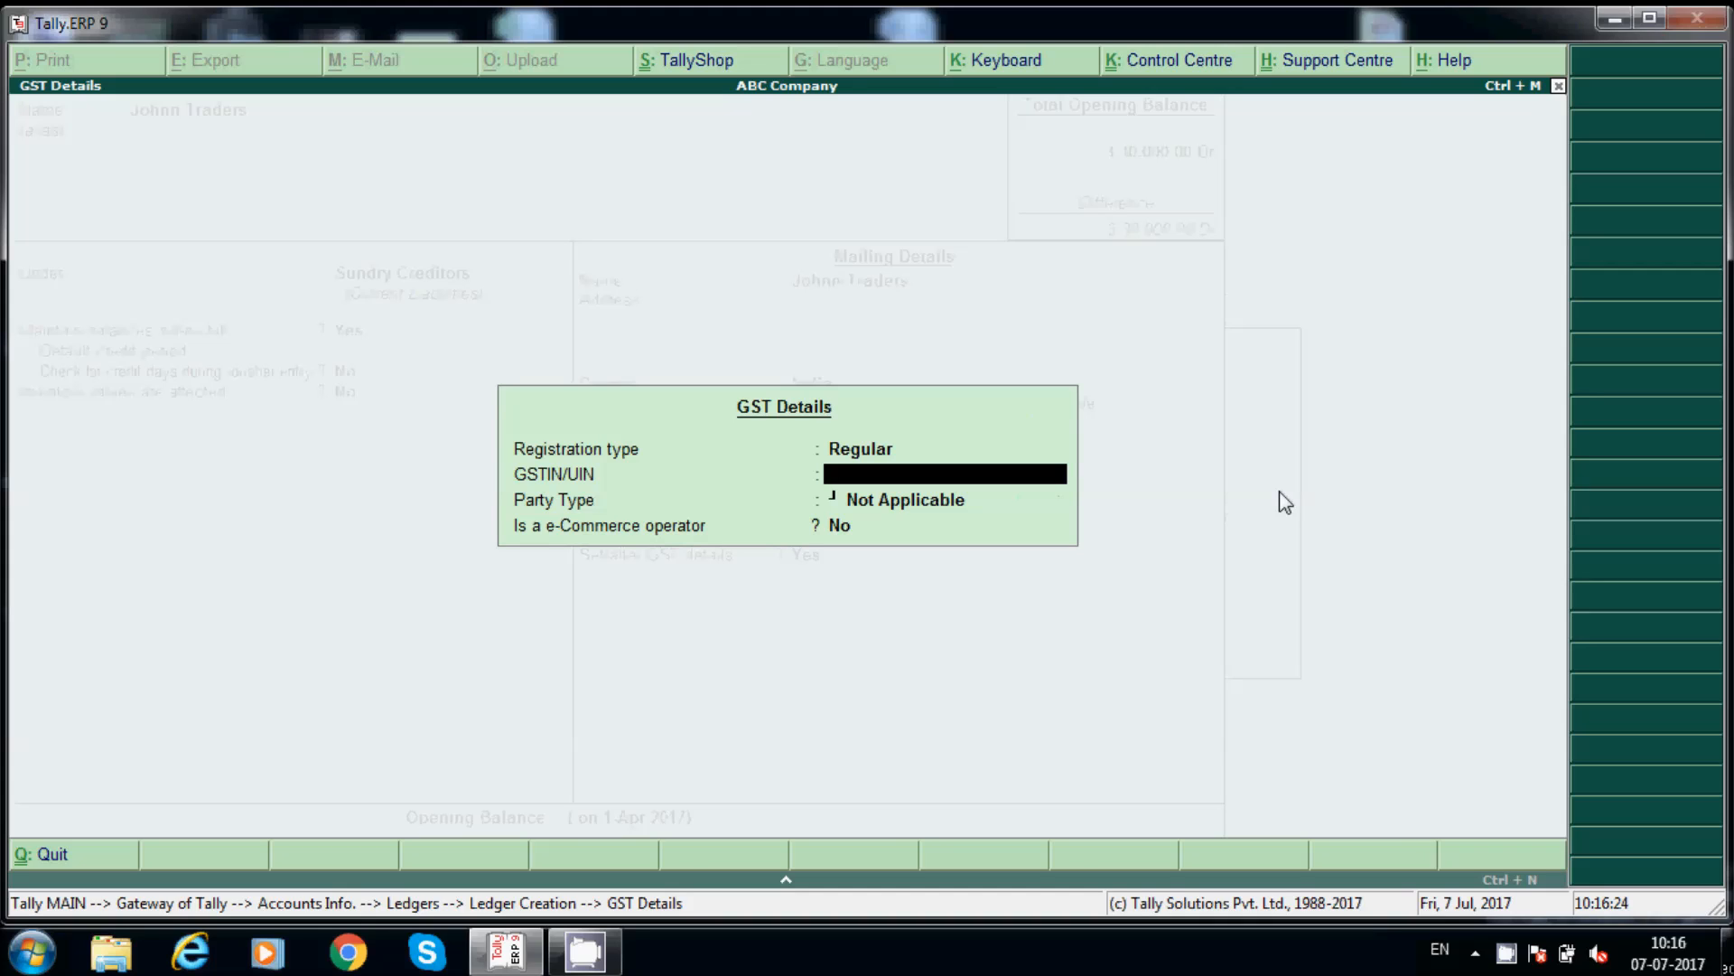
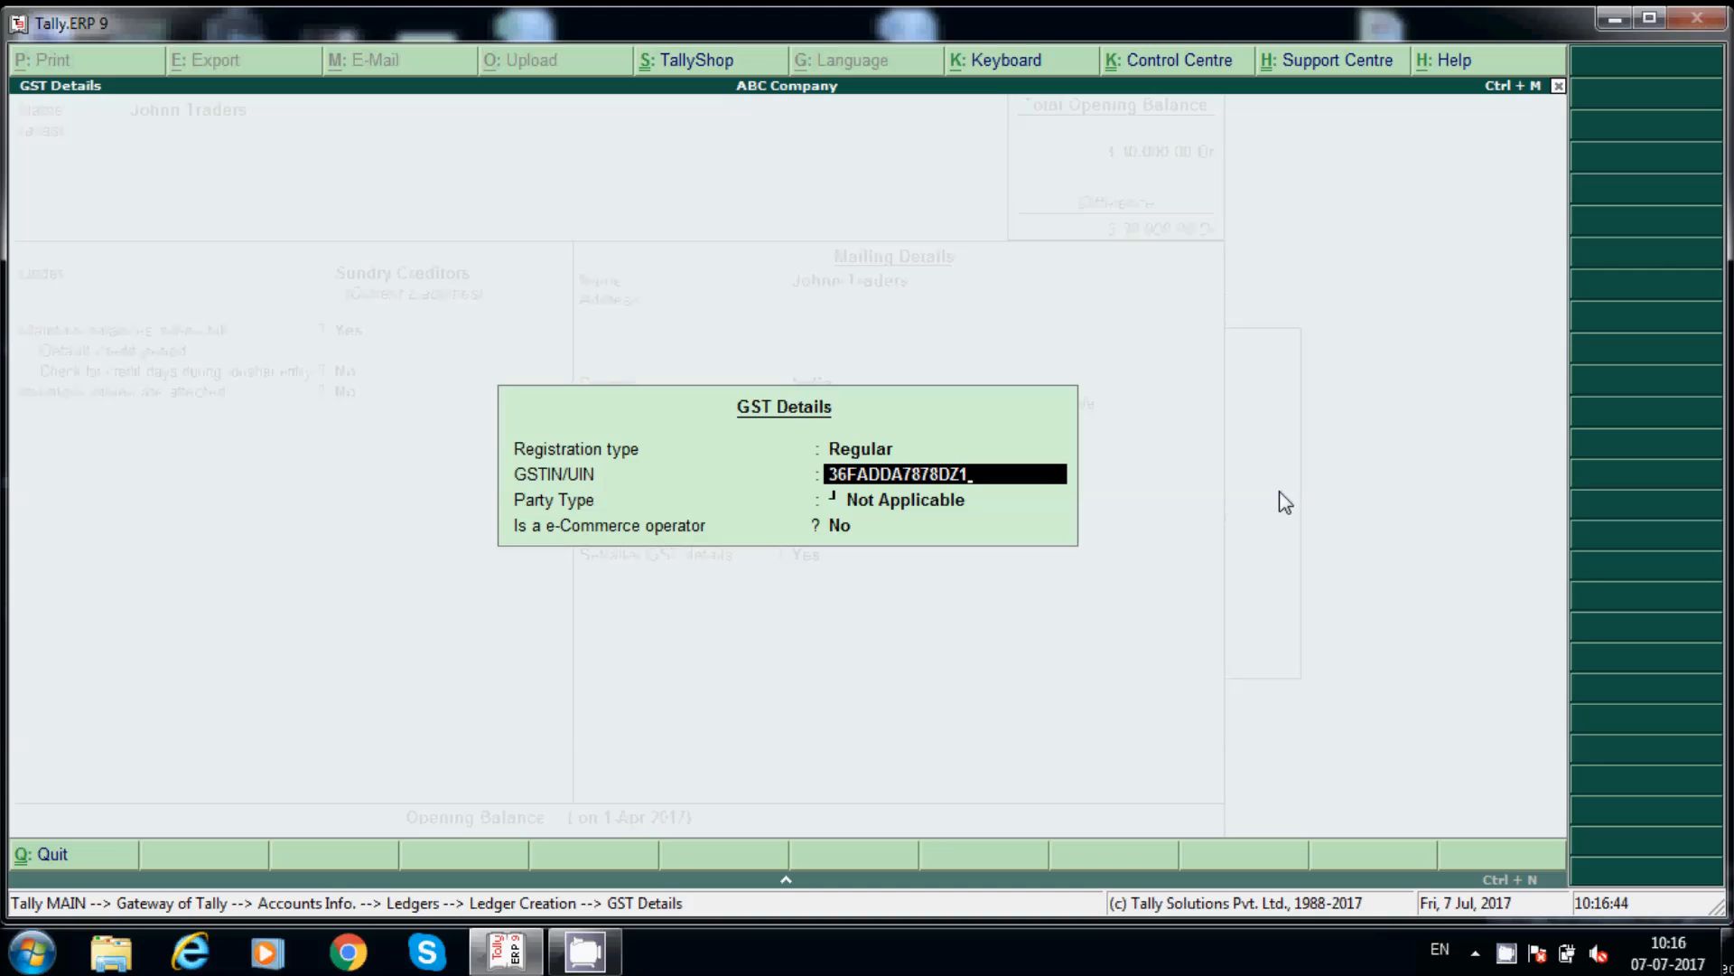
pyautogui.press('Return')
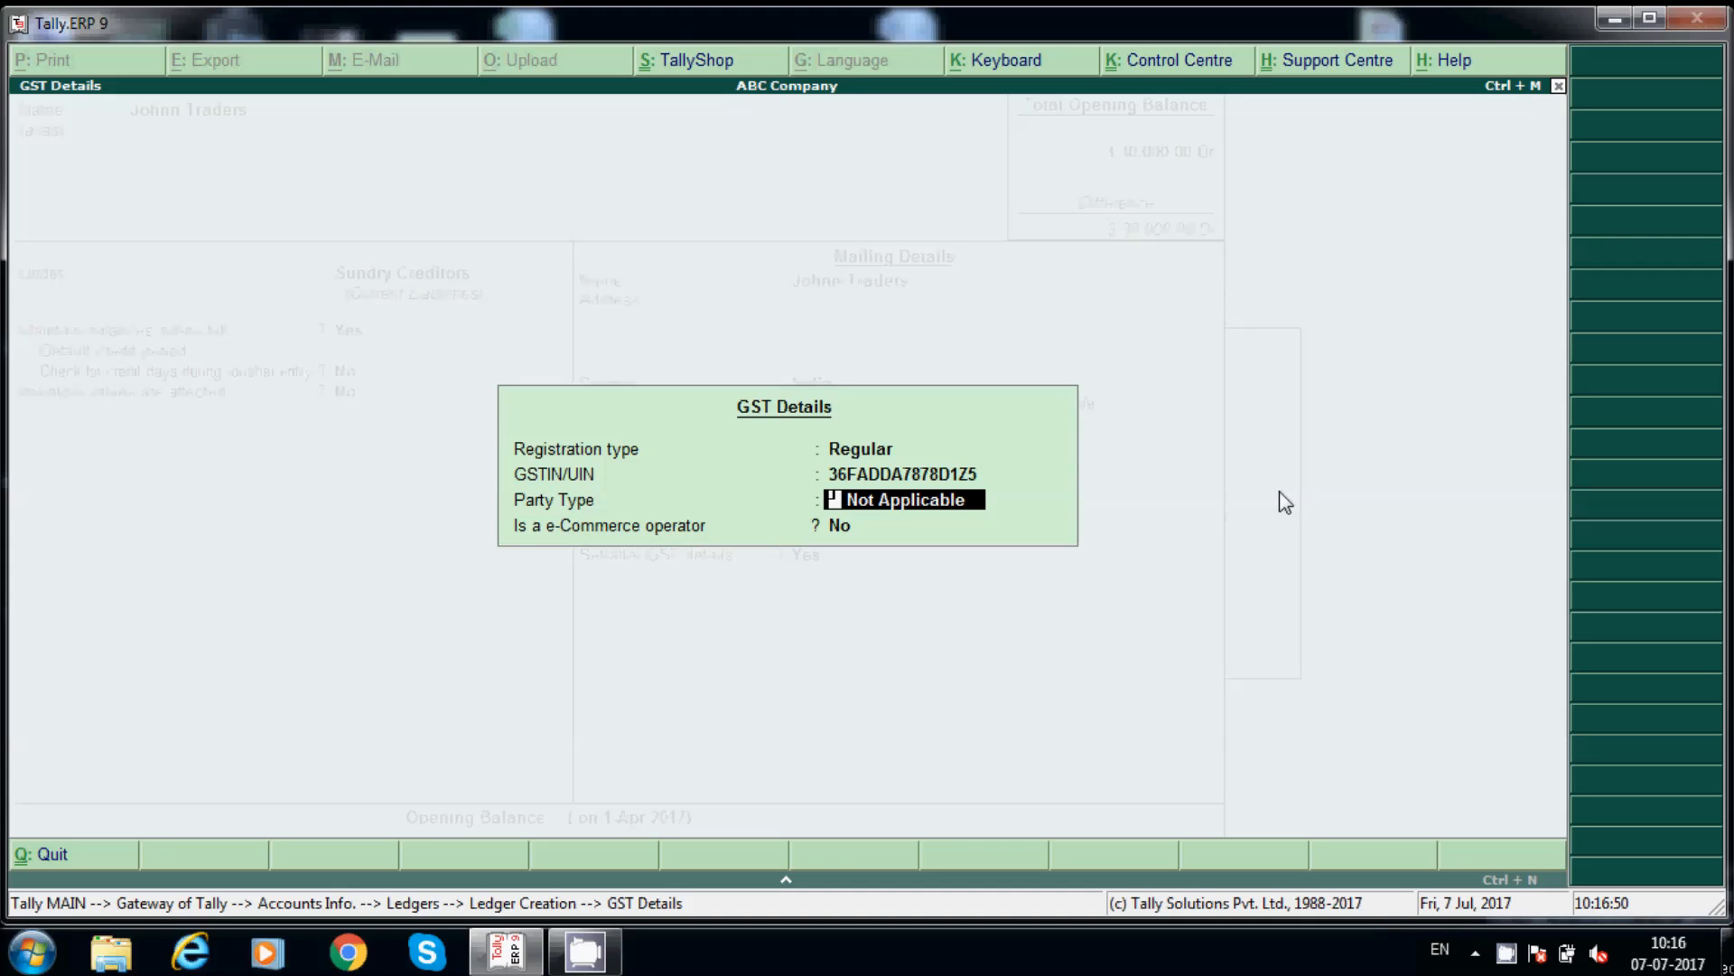
pyautogui.press('Return')
pyautogui.press('Return')
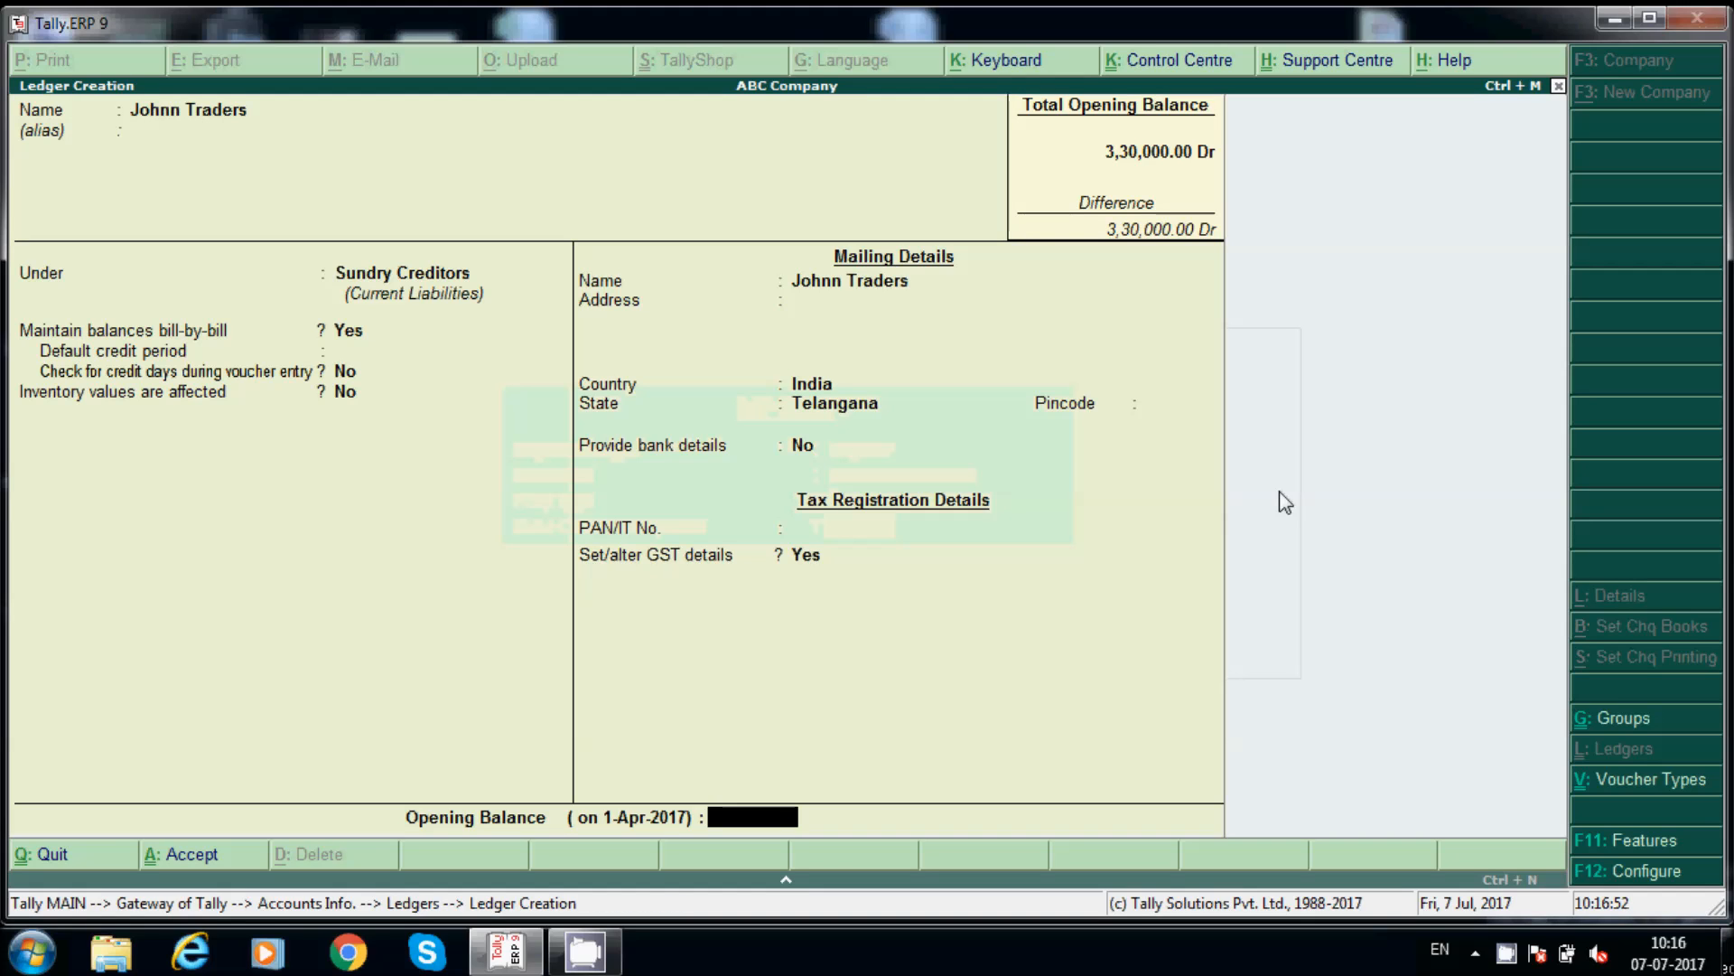
pyautogui.press('Return')
pyautogui.press('Return')
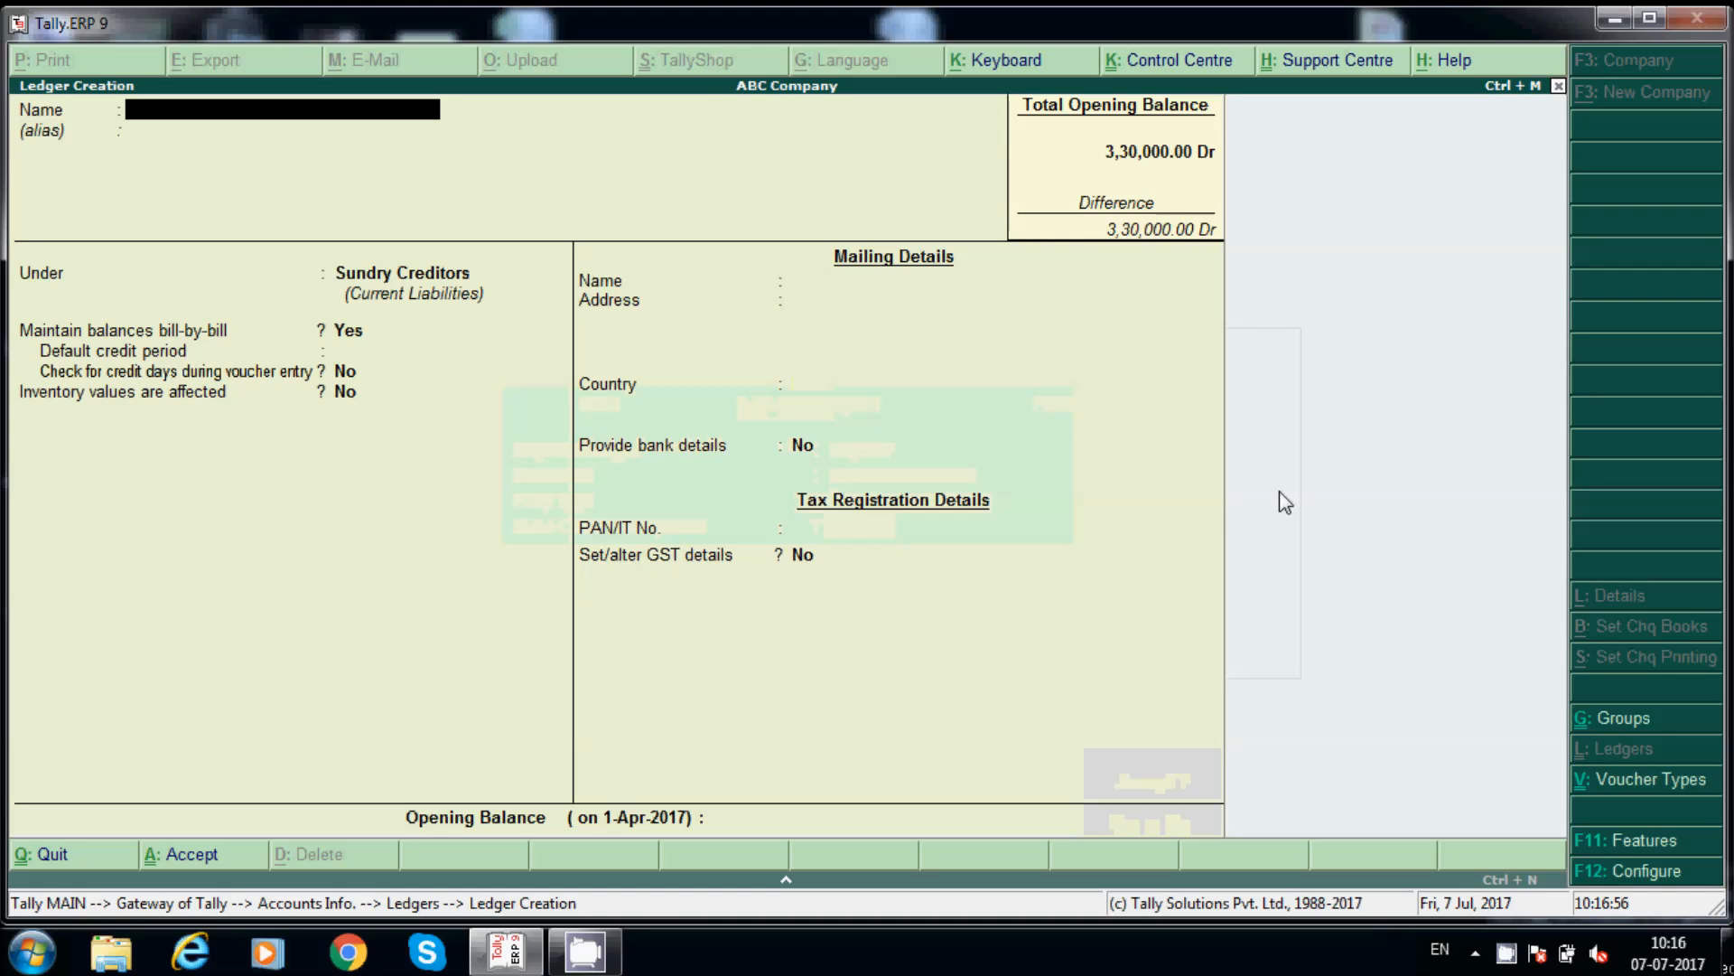
# Step: Create a ledger named Local Purchases@18% under Purchase Accounts
pyautogui.write('Local Pur')
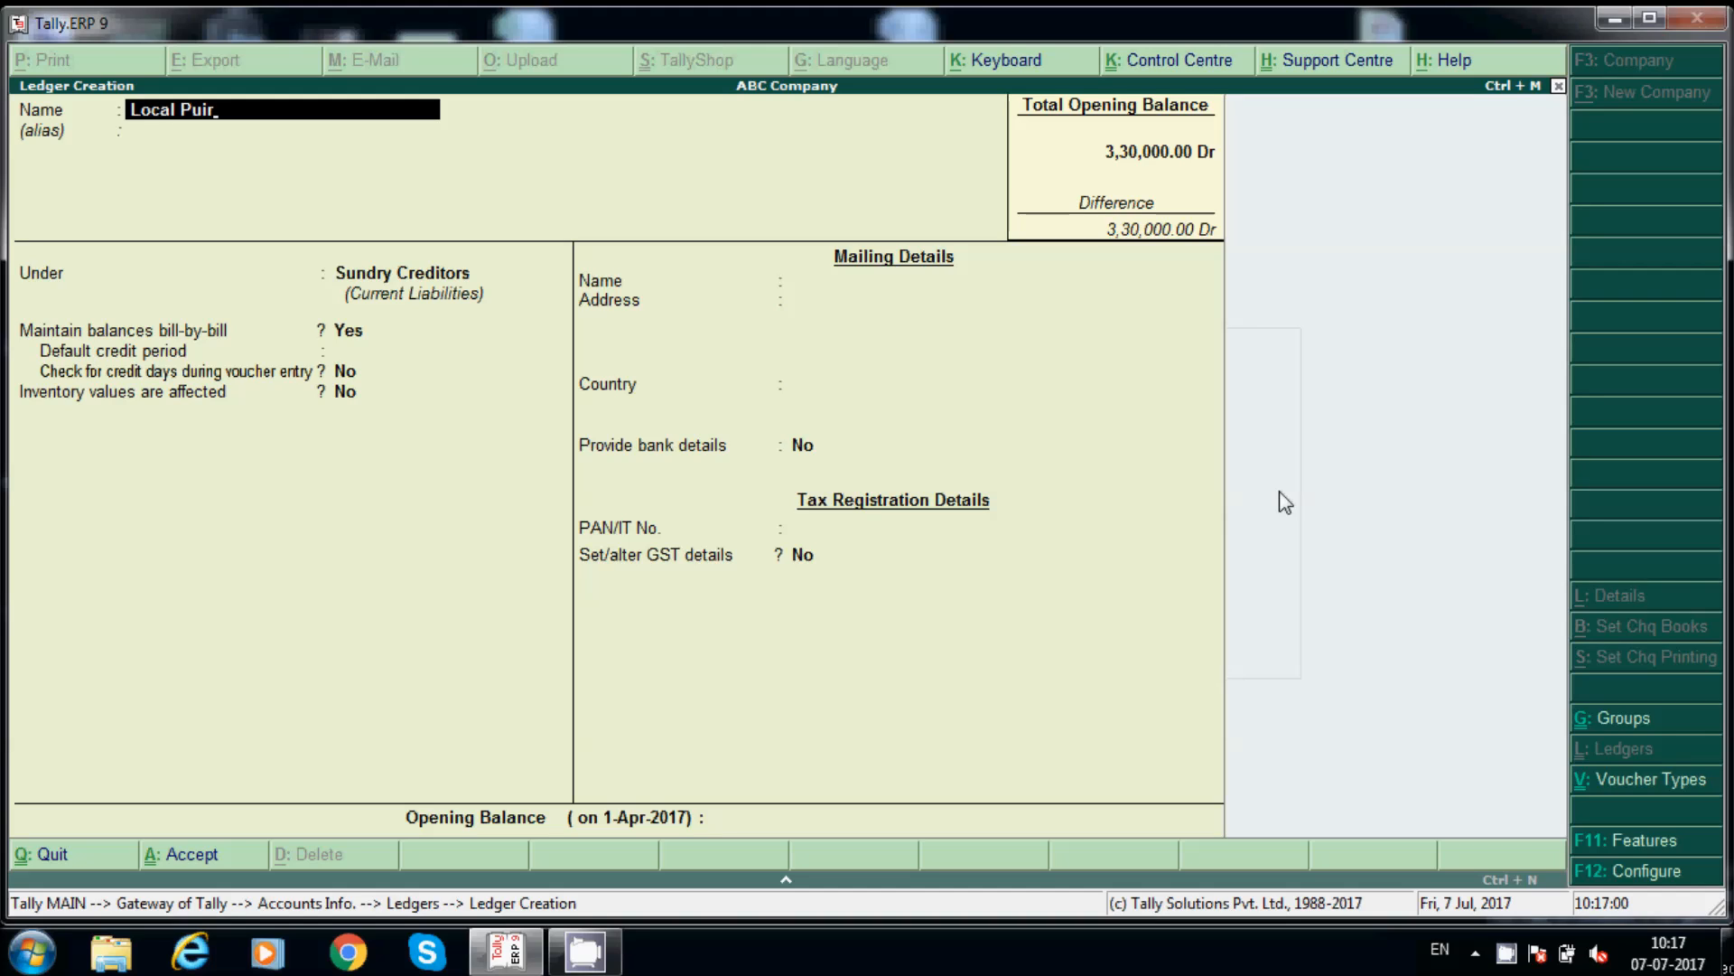
pyautogui.press('BackSpace')
pyautogui.write('ur')
pyautogui.press('BackSpace')
pyautogui.write('rchases@18%')
pyautogui.press('Return')
pyautogui.press('Return')
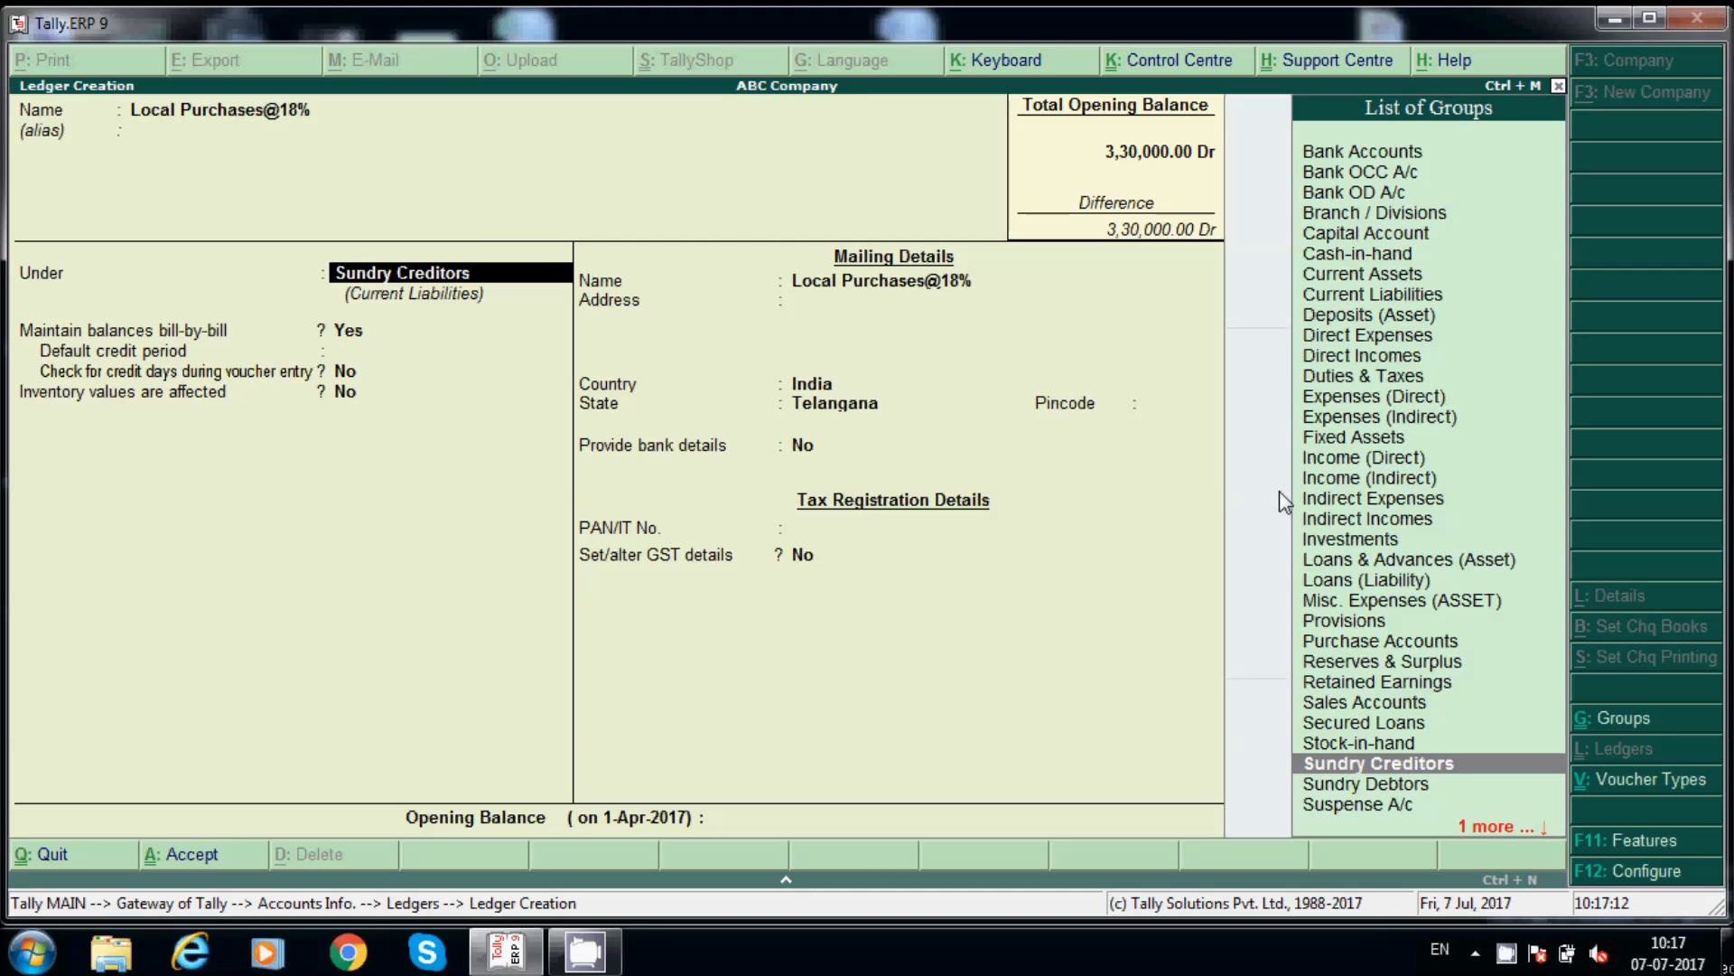
pyautogui.write('Pi')
pyautogui.press('BackSpace')
pyautogui.write('ur')
pyautogui.press('Return')
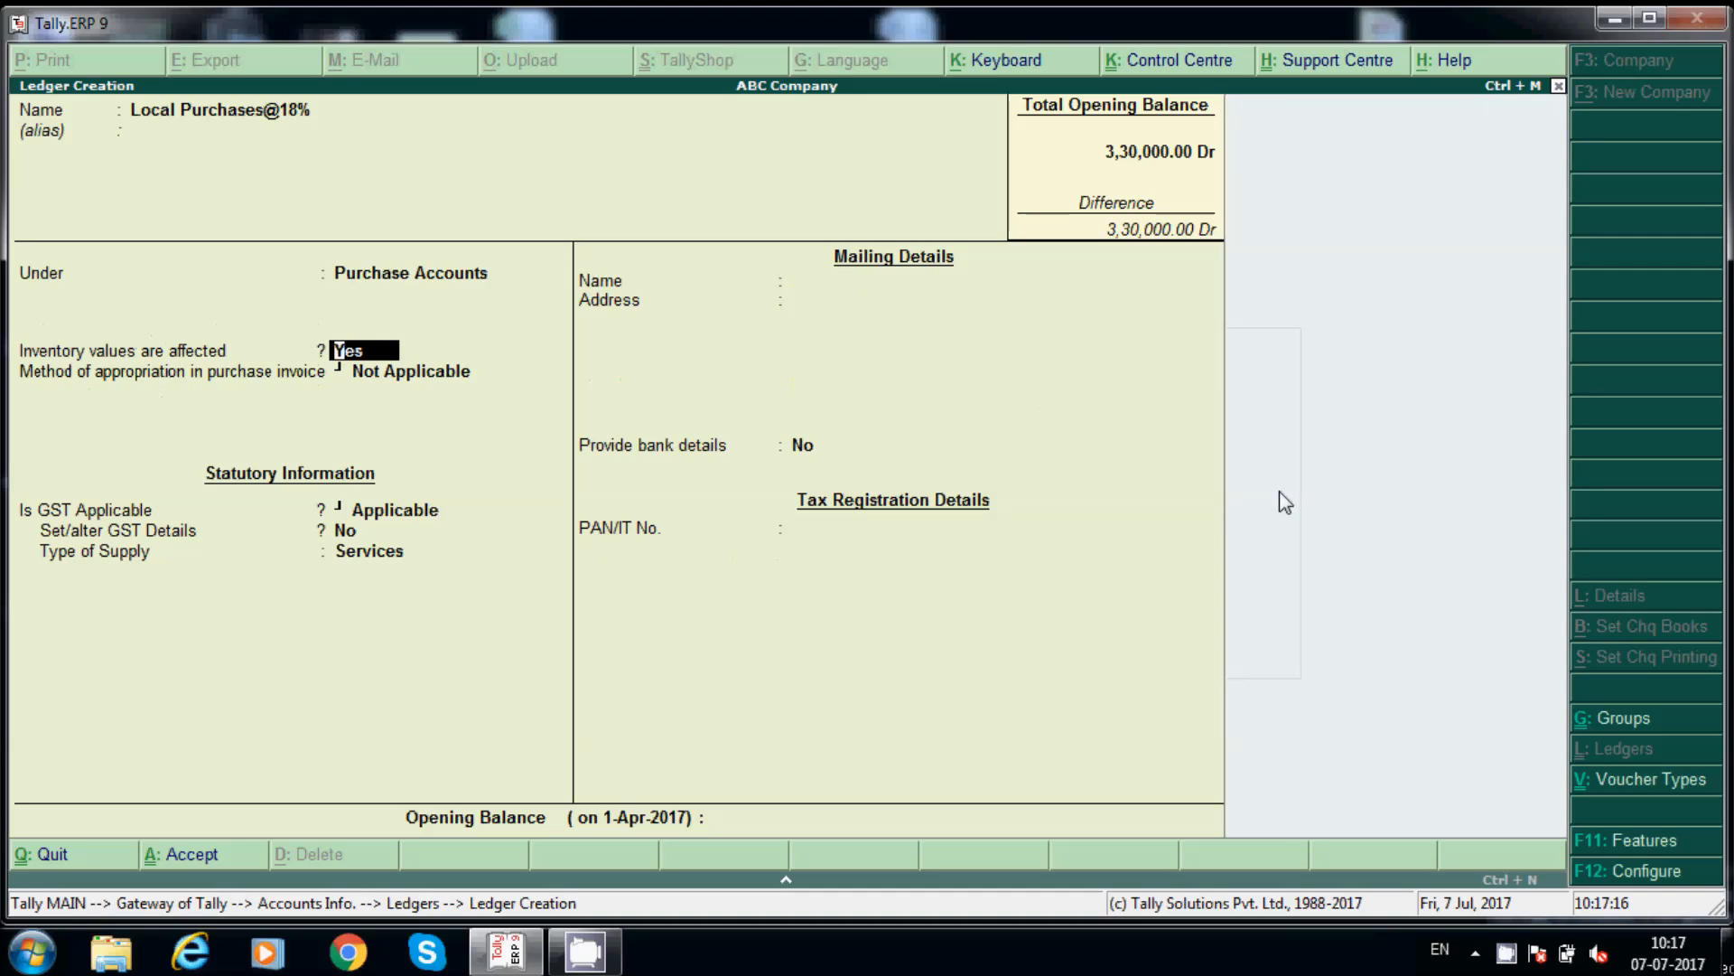
# Step: Keep inventory values affected and GST Applicable, and open its GST rate details
pyautogui.press('Return')
pyautogui.press('Return')
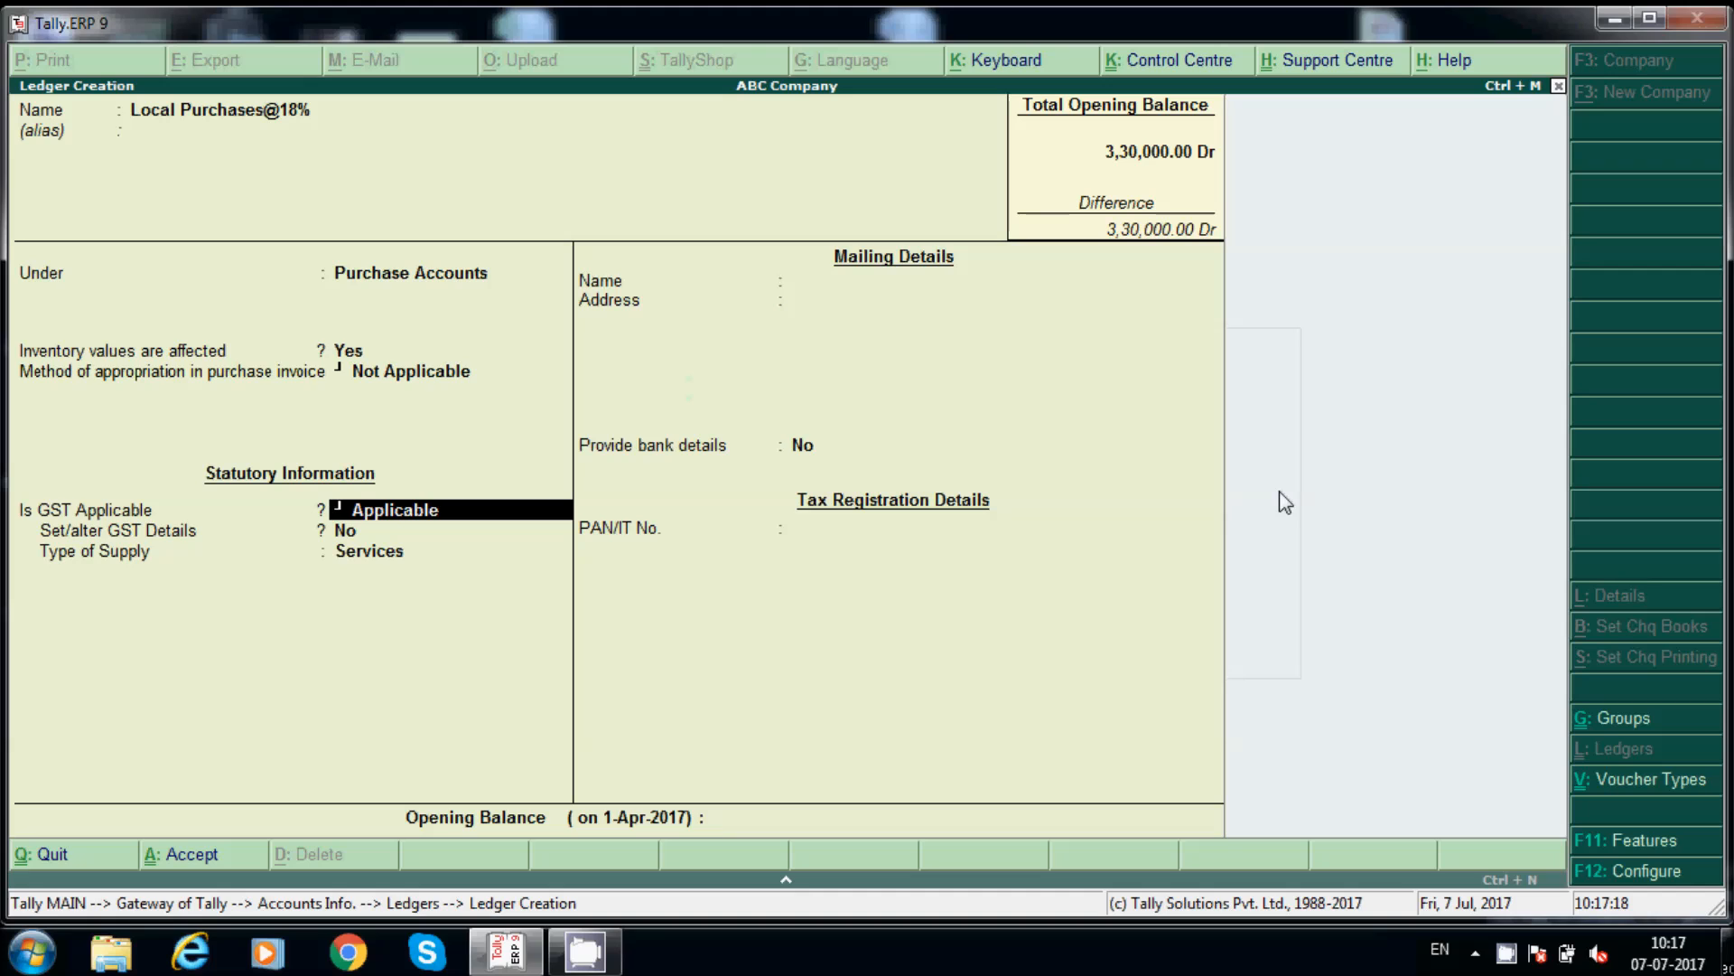
pyautogui.press('Return')
pyautogui.write('y')
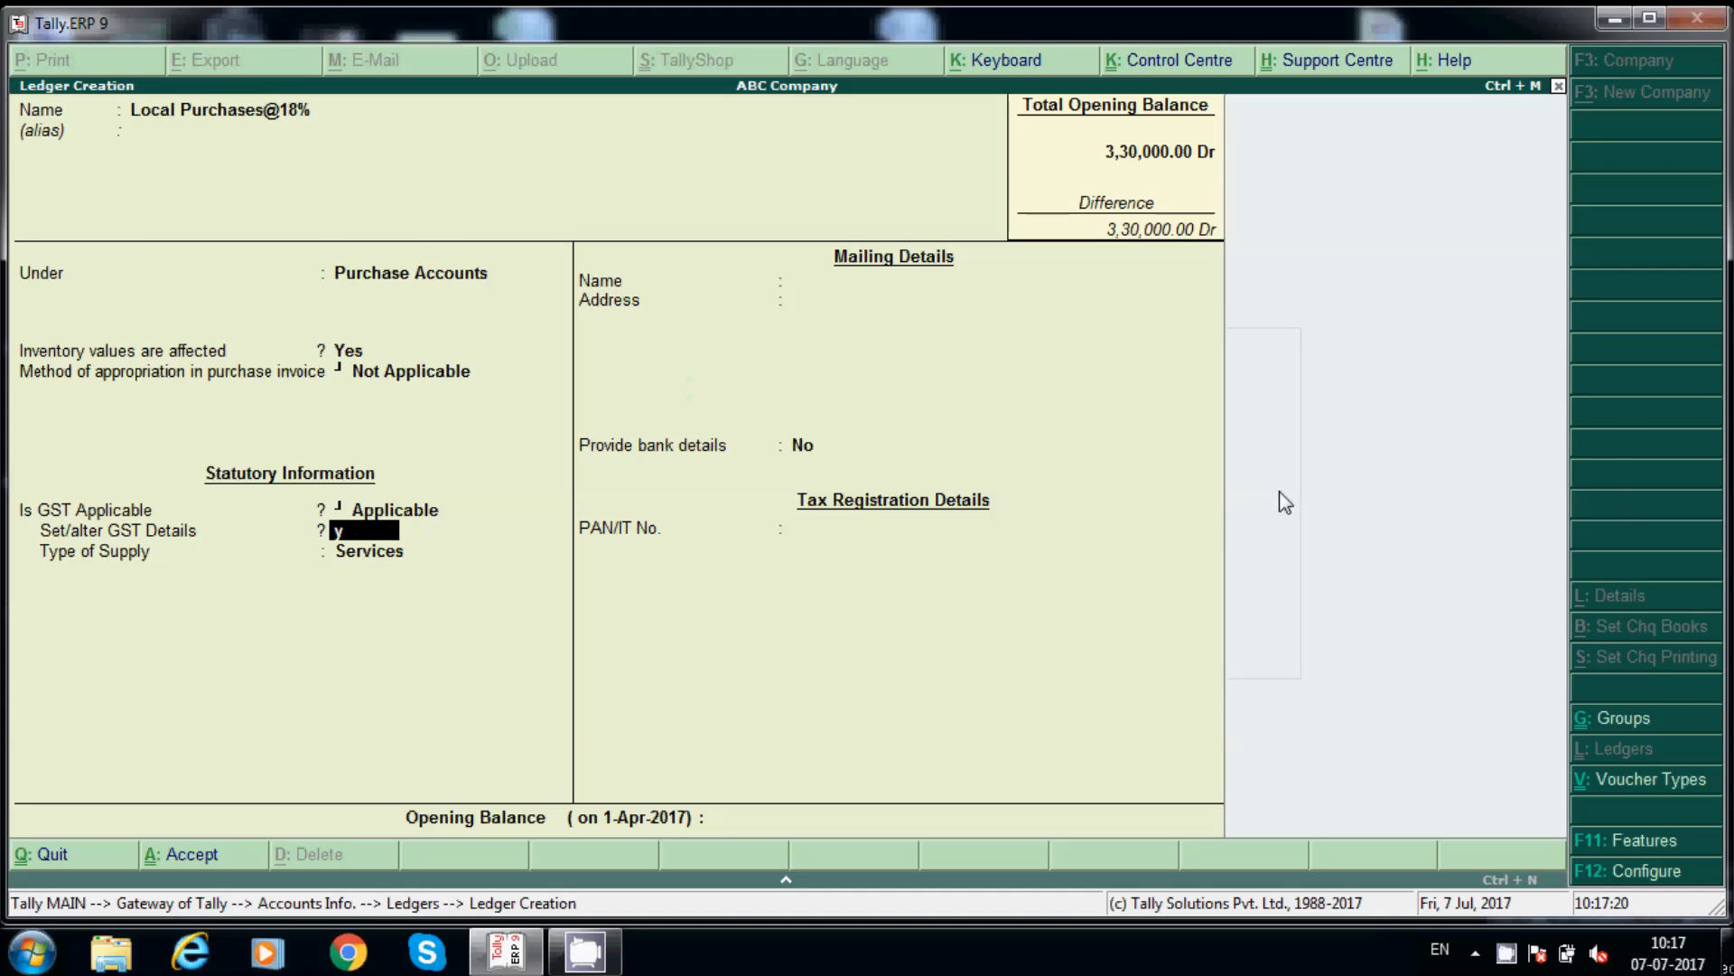
pyautogui.press('Return')
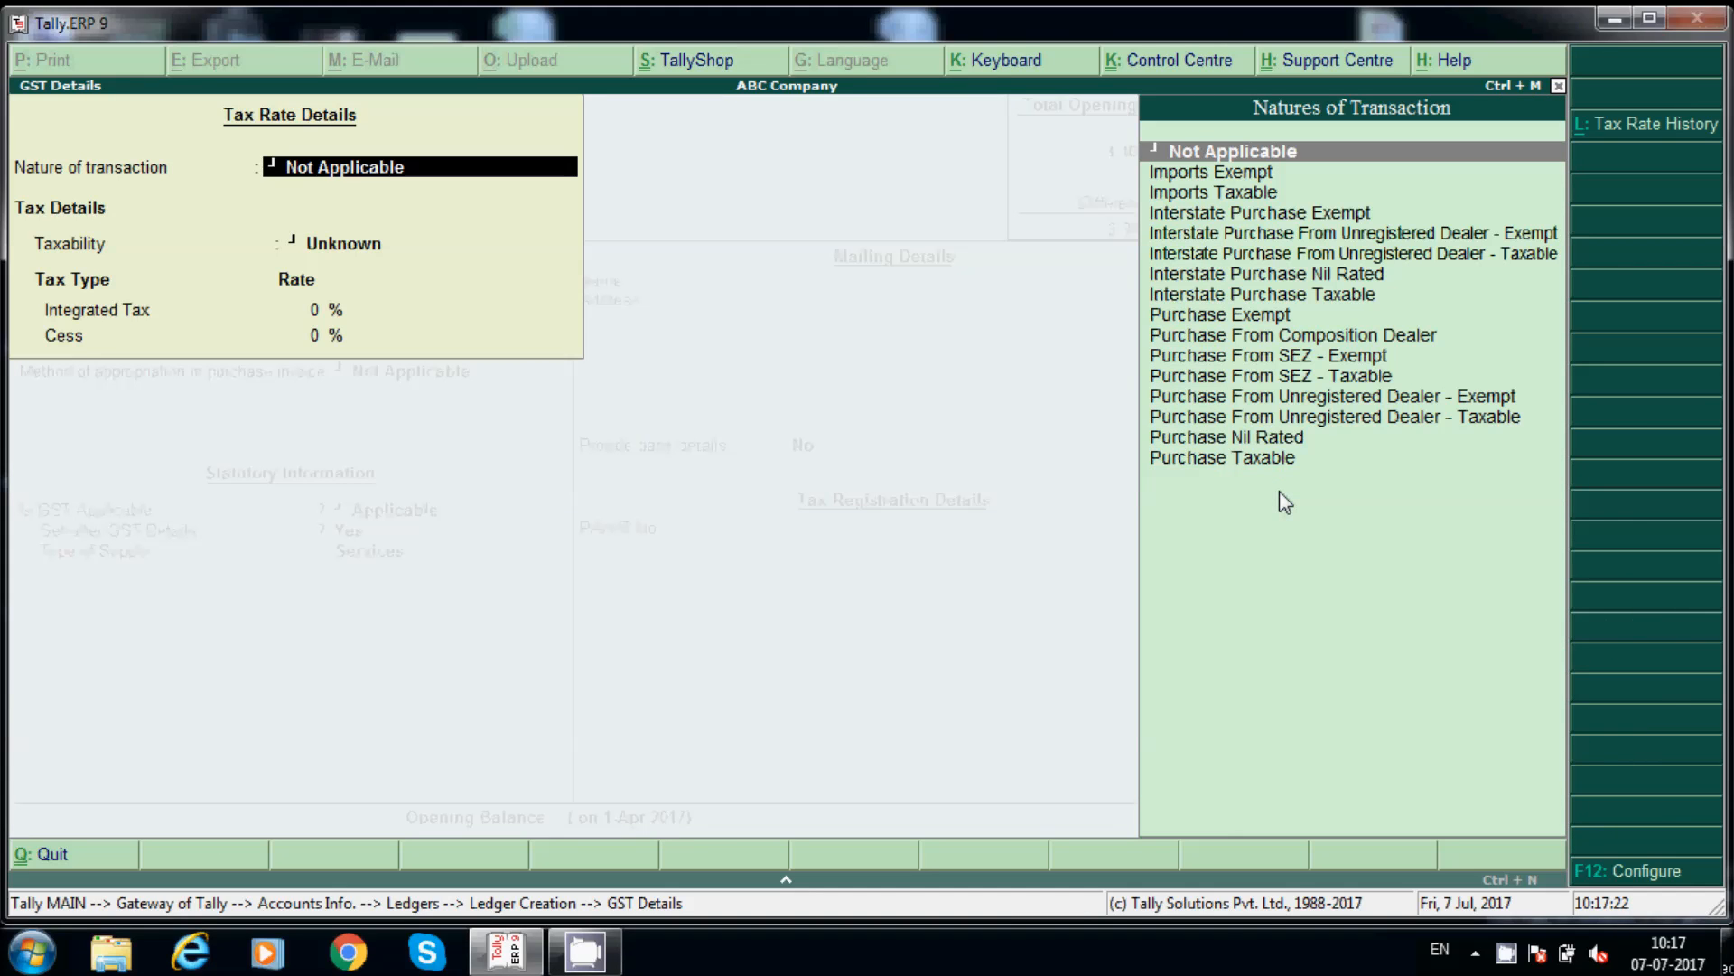
# Step: Give Local Purchases@18% the Purchase Taxable nature, 18% integrated tax and Goods supply type
pyautogui.press('Down')
pyautogui.press('Down')
pyautogui.press('Down')
pyautogui.press('Down')
pyautogui.press('Down')
pyautogui.press('Down')
pyautogui.press('Down')
pyautogui.press('Down')
pyautogui.press('Down')
pyautogui.press('Down')
pyautogui.press('Down')
pyautogui.press('Down')
pyautogui.press('Down')
pyautogui.press('Down')
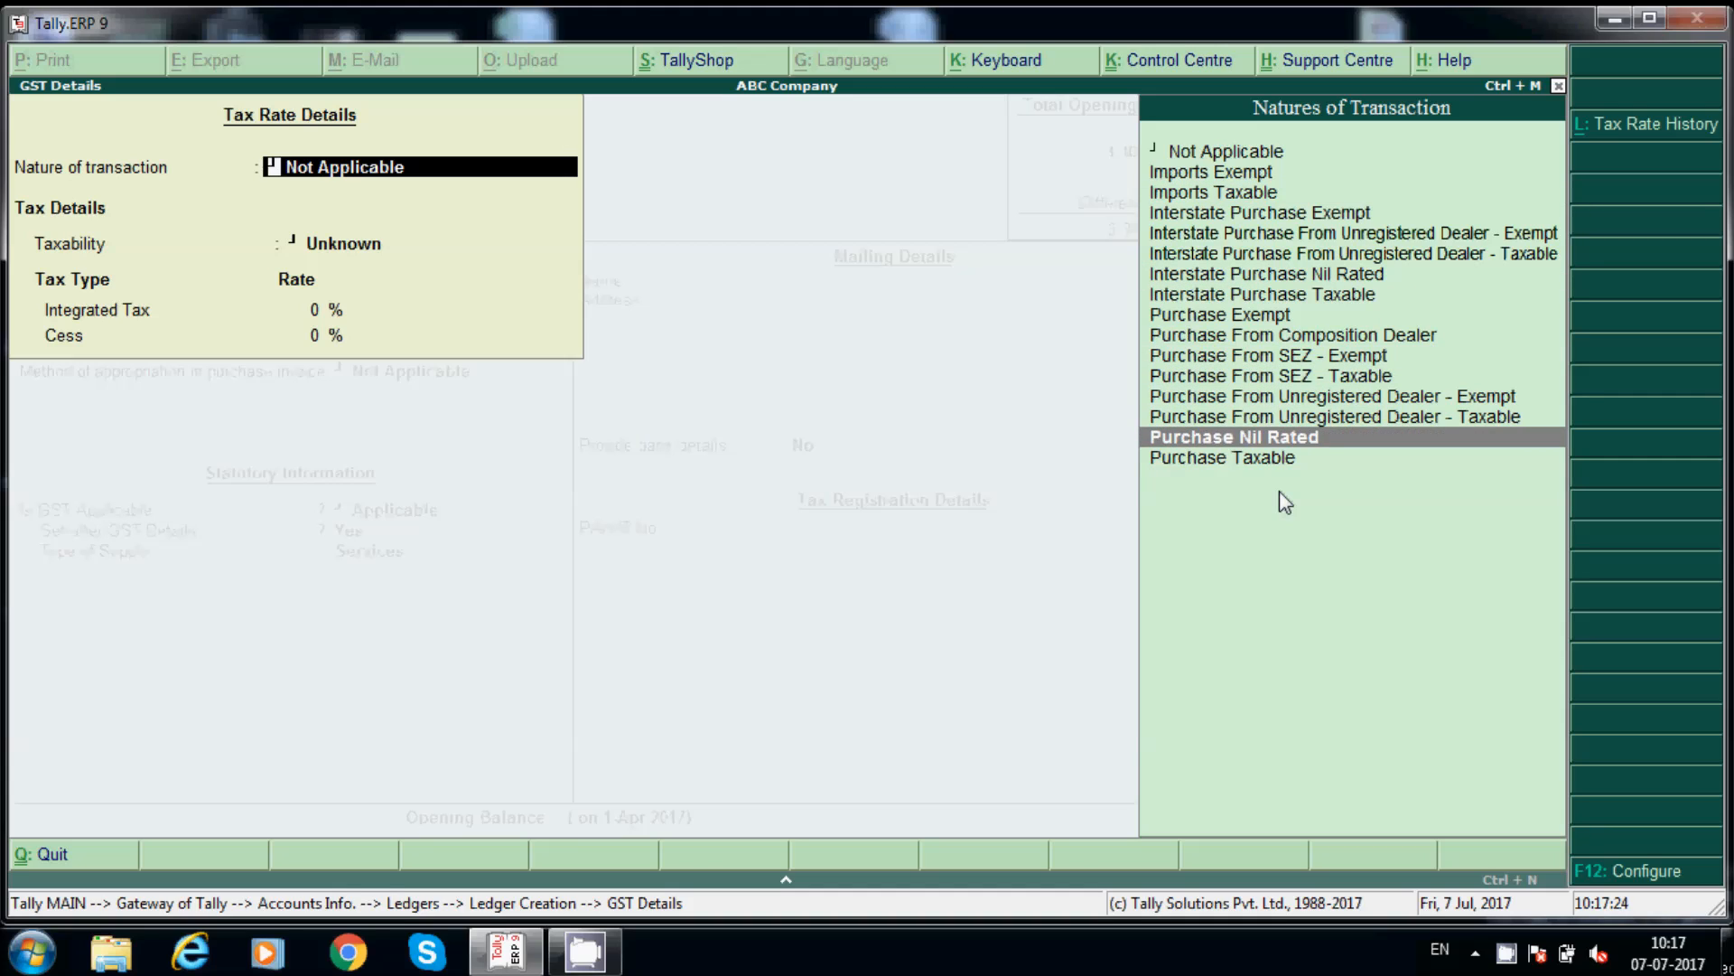
pyautogui.press('Down')
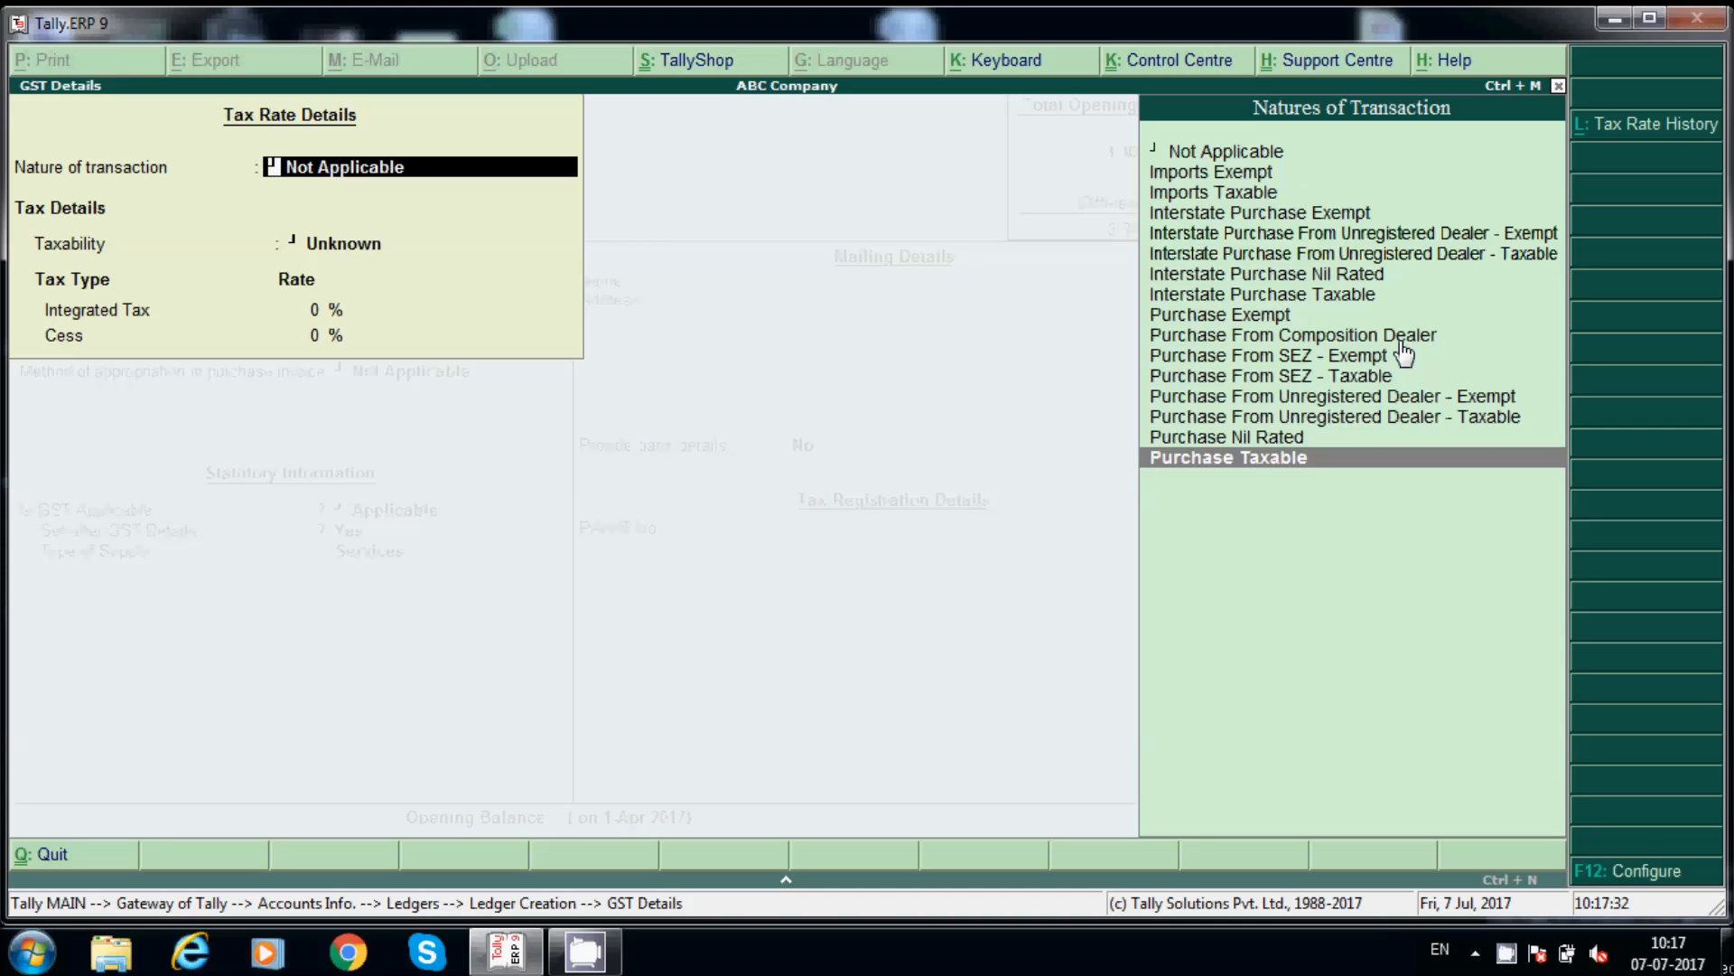
pyautogui.press('Return')
pyautogui.write('18')
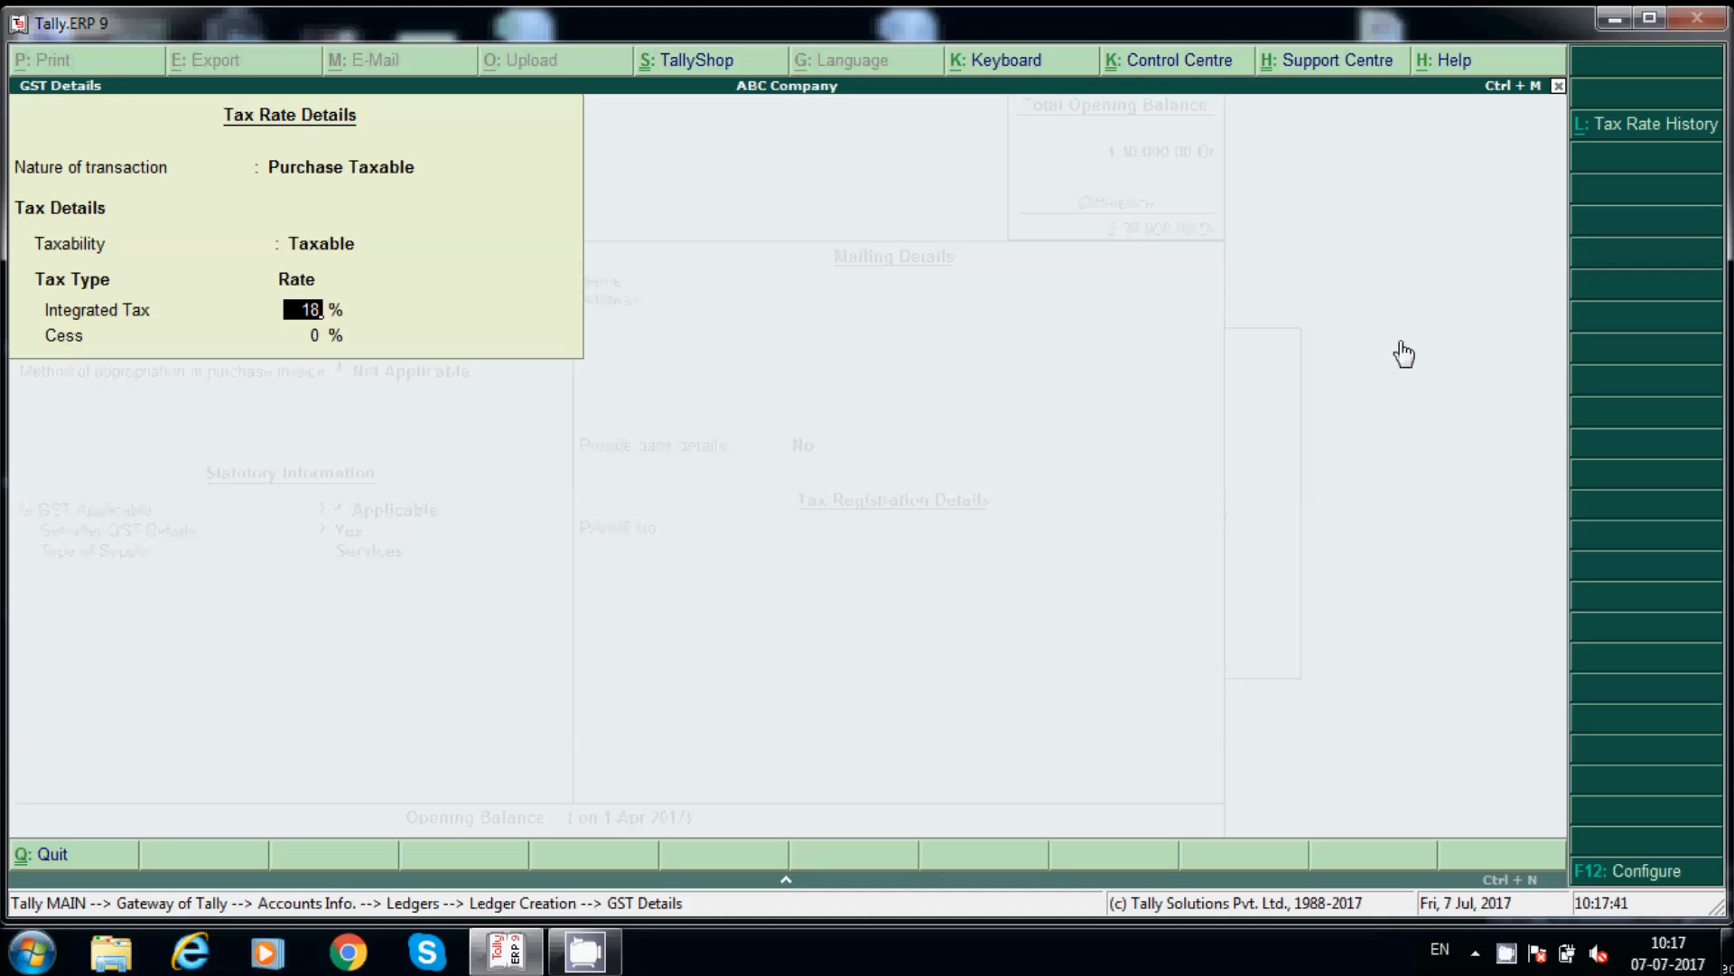
pyautogui.press('Return')
pyautogui.press('Return')
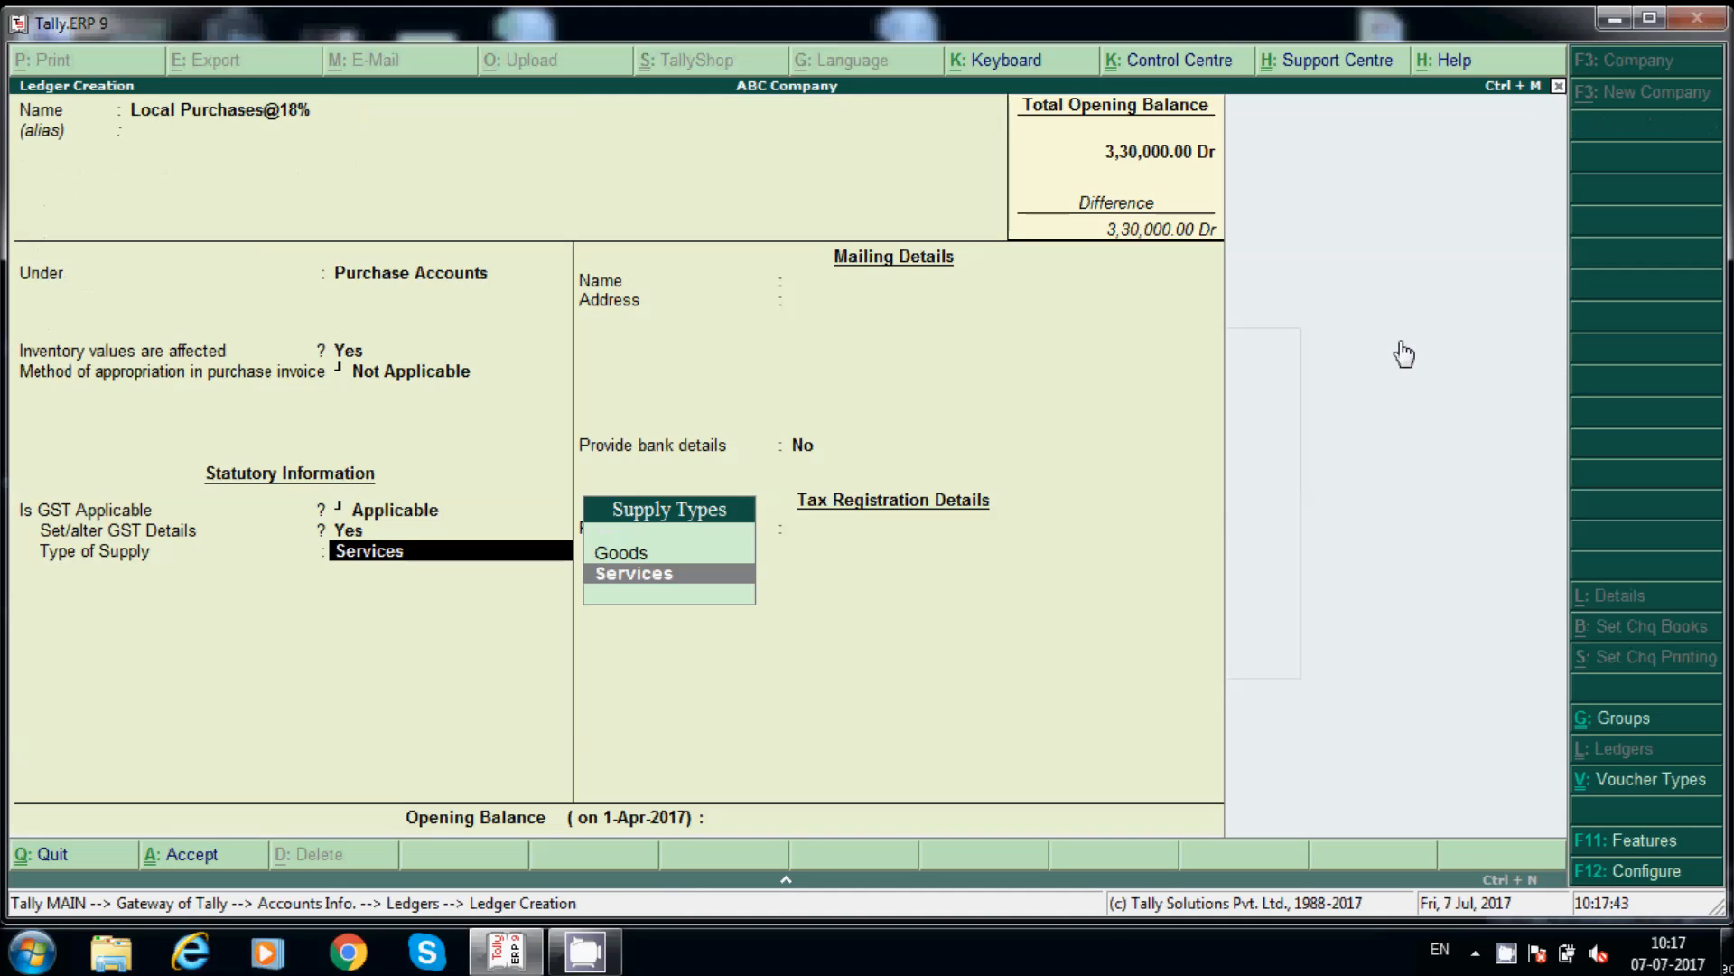
pyautogui.press('Up')
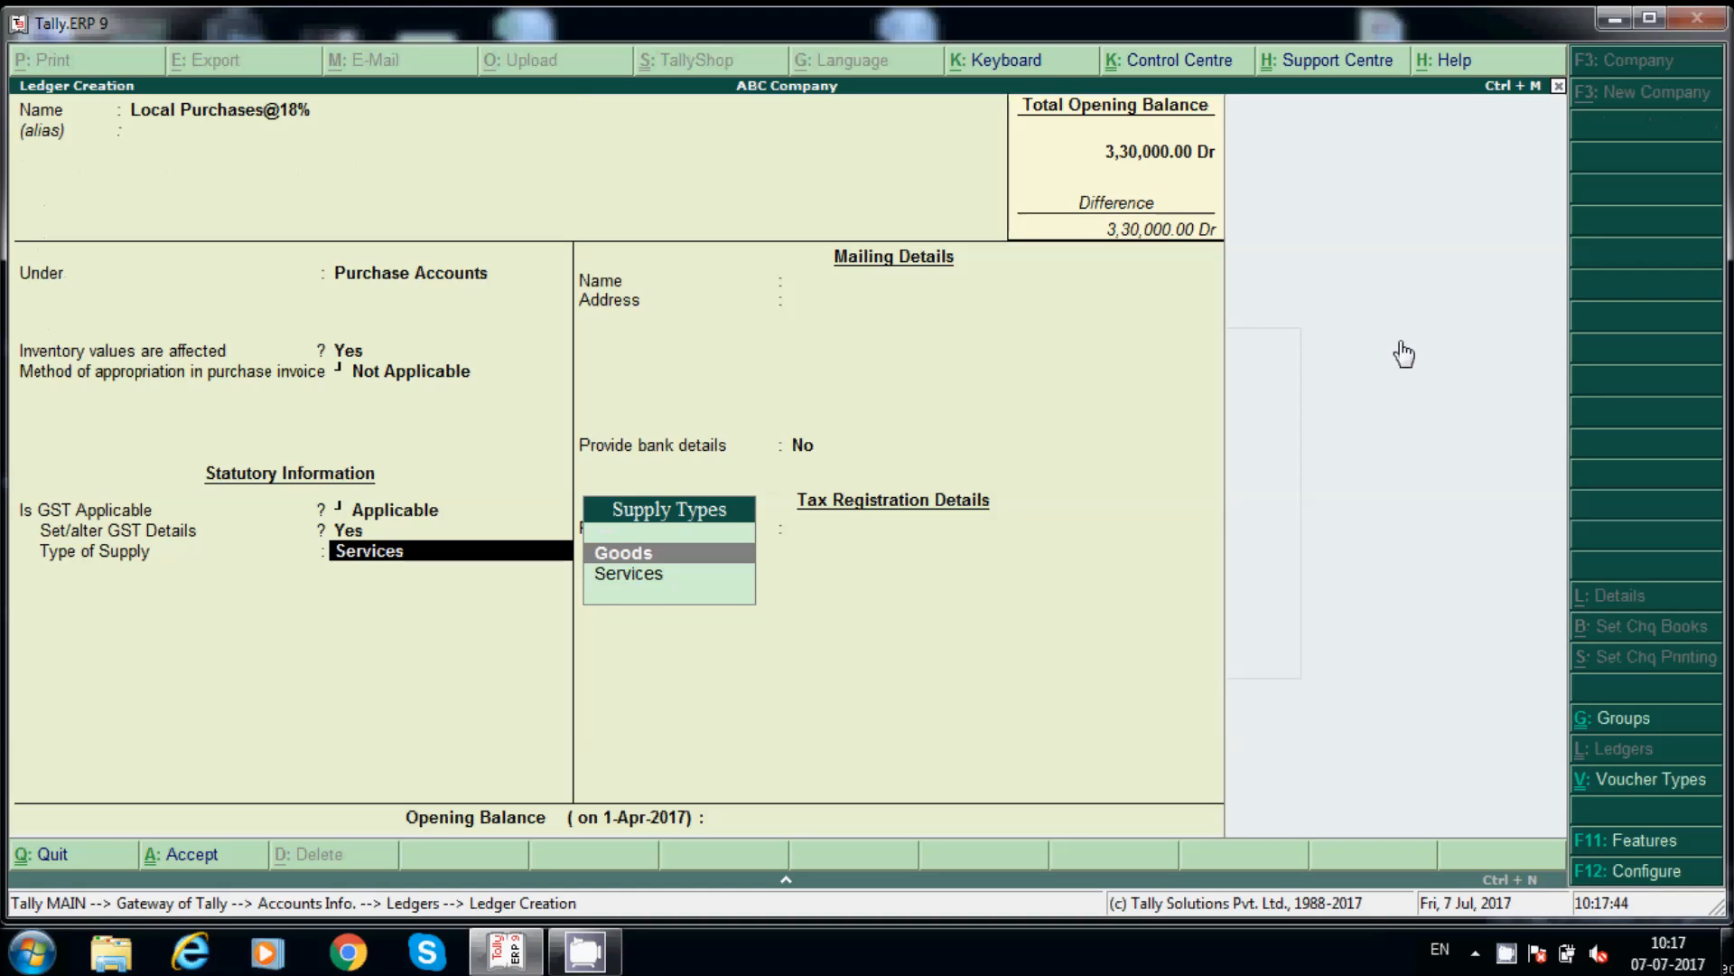
pyautogui.press('Return')
pyautogui.press('Return')
pyautogui.press('Return')
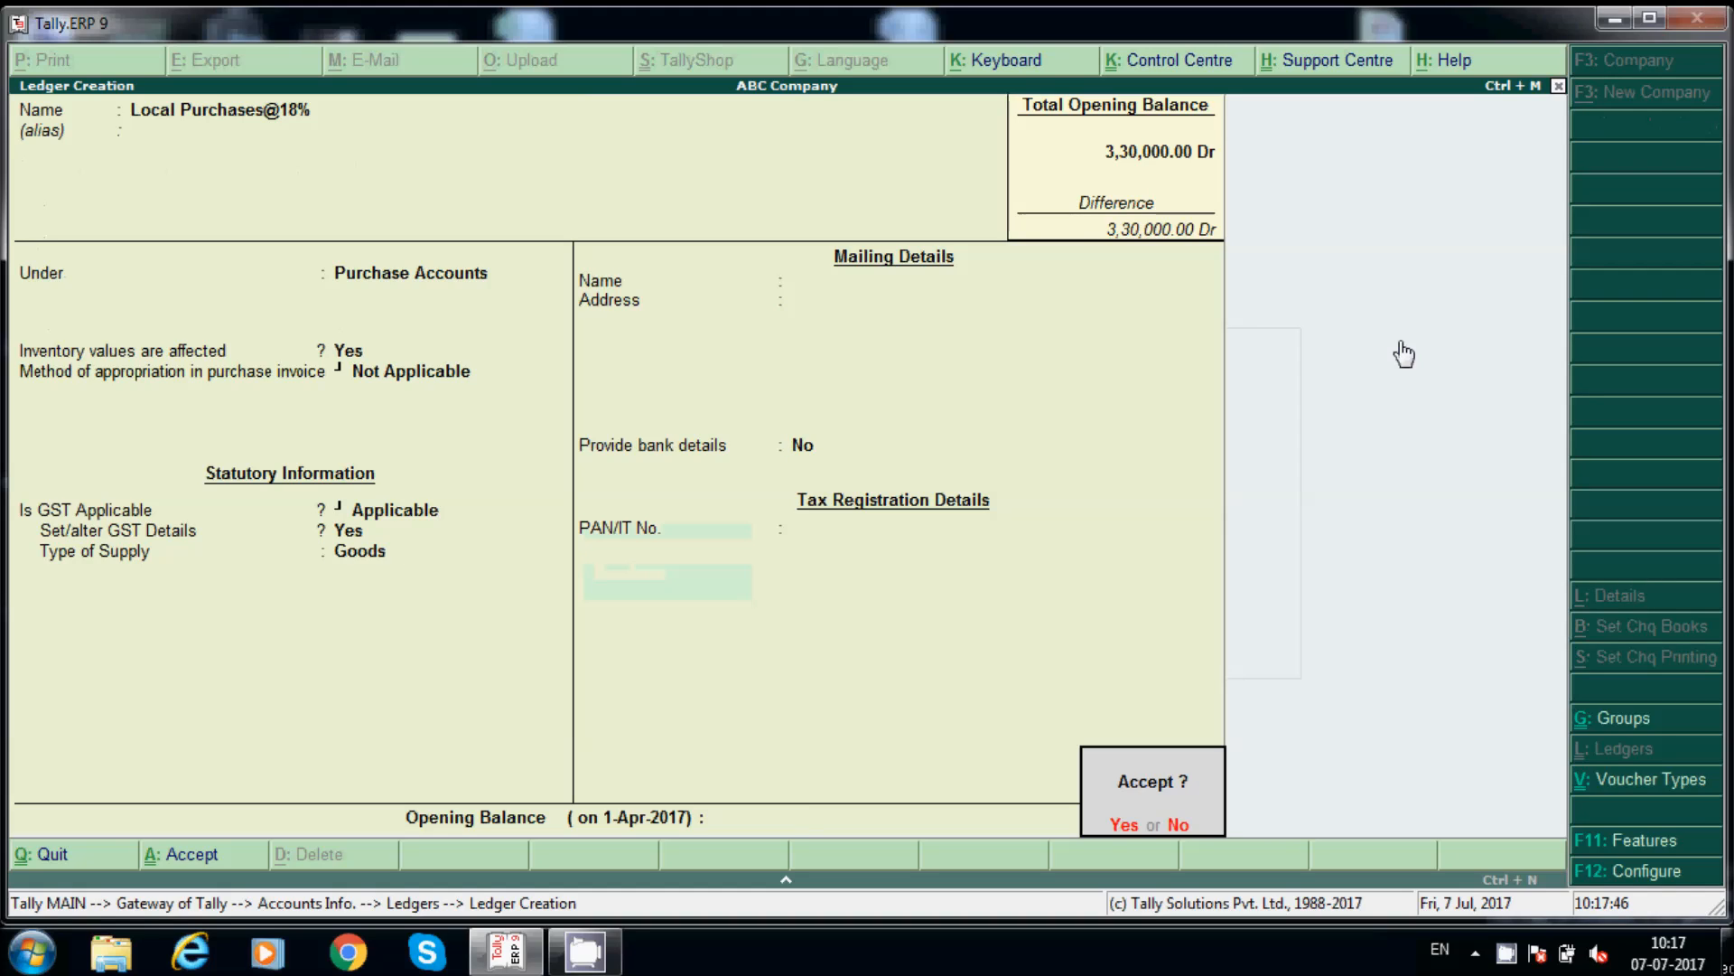
pyautogui.press('Return')
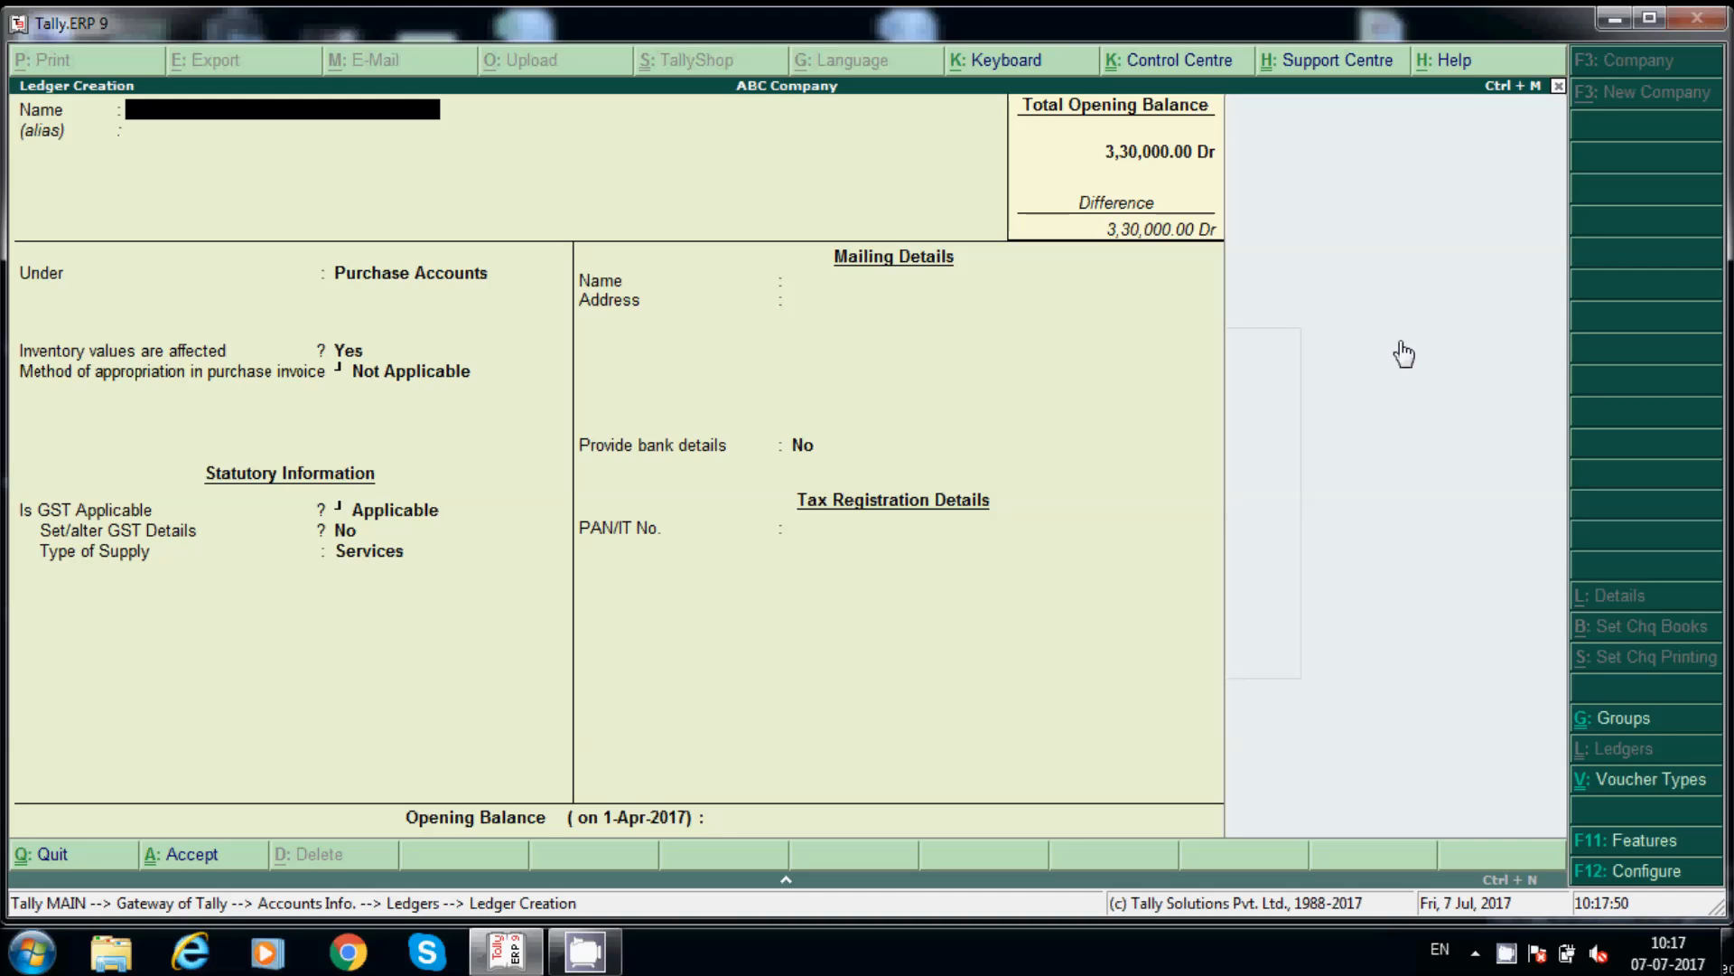
# Step: Name the ledger Input SGST@9% under Duties & Taxes, with GST duty and State Tax type
pyautogui.write('Input SGST@9%')
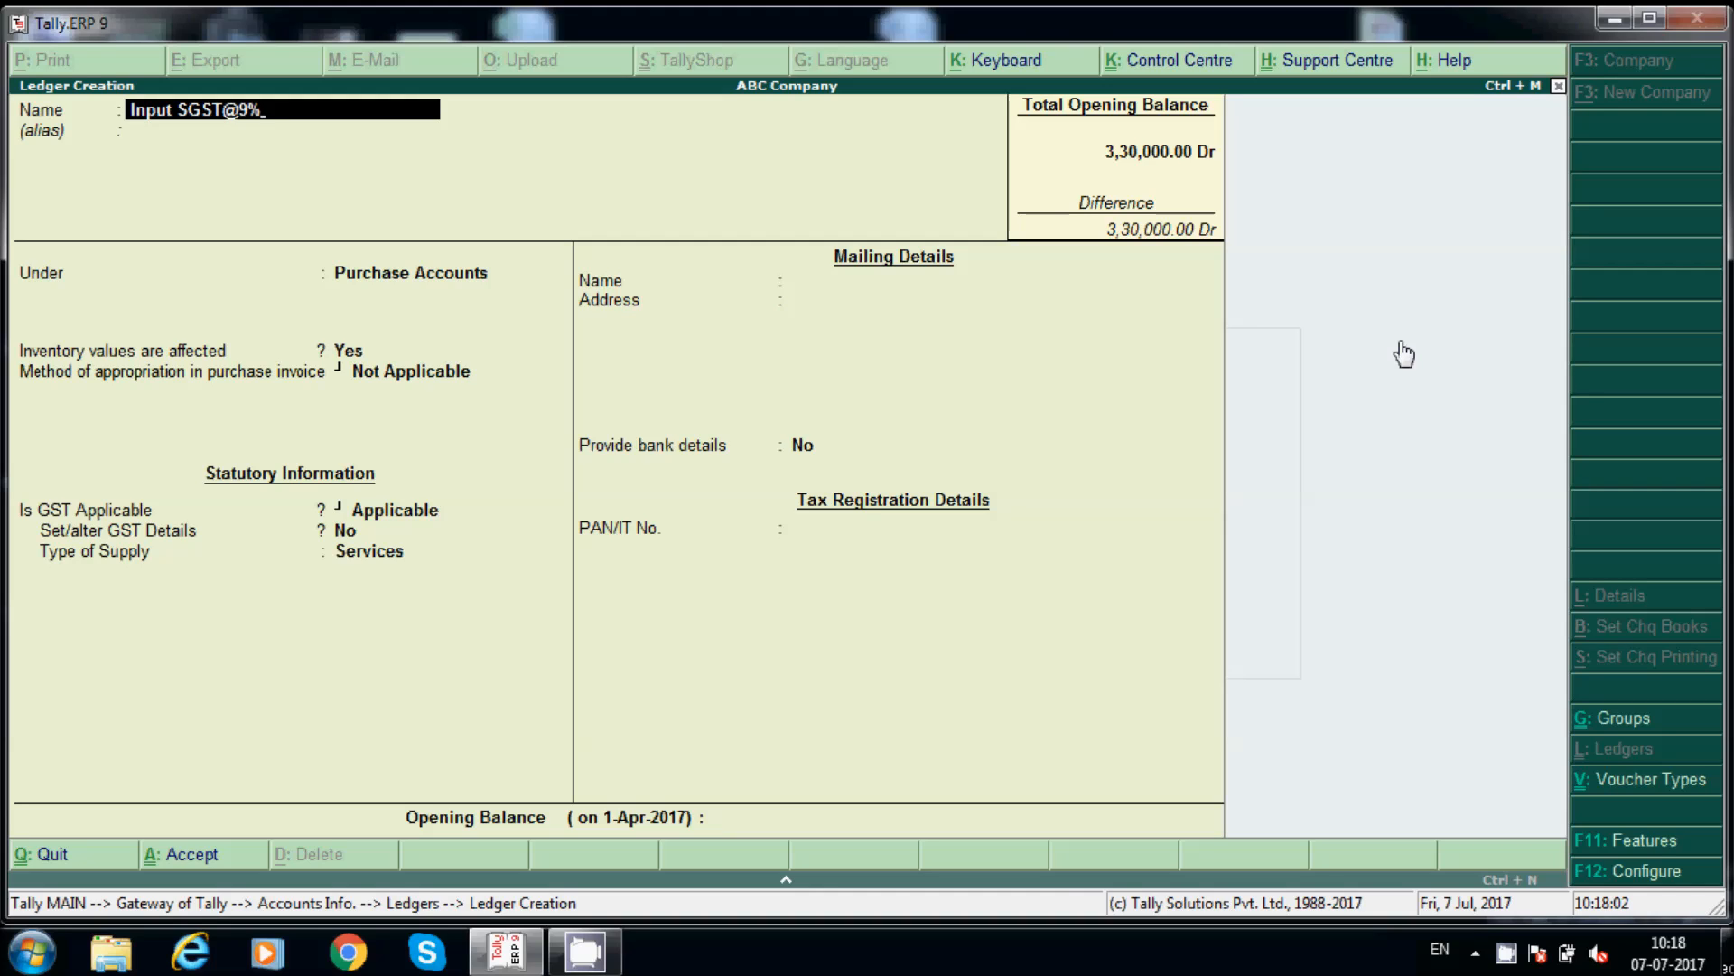
pyautogui.press('Return')
pyautogui.press('Return')
pyautogui.write('Duties & Taxes')
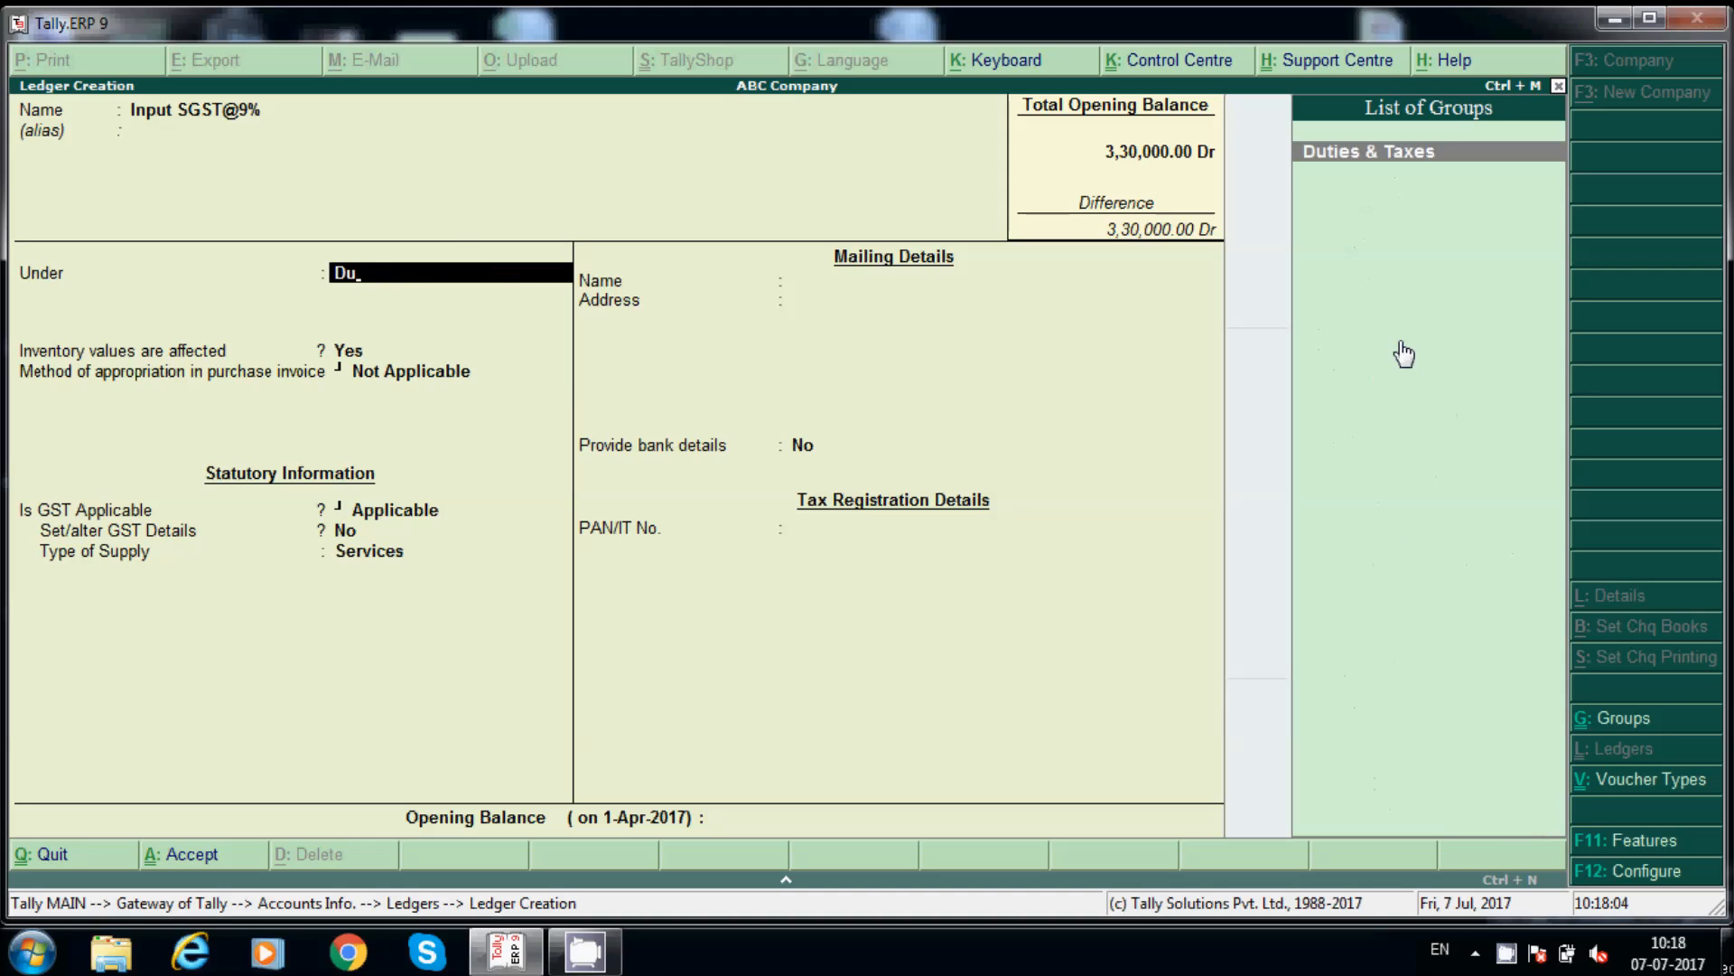
pyautogui.press('Return')
pyautogui.press('Up')
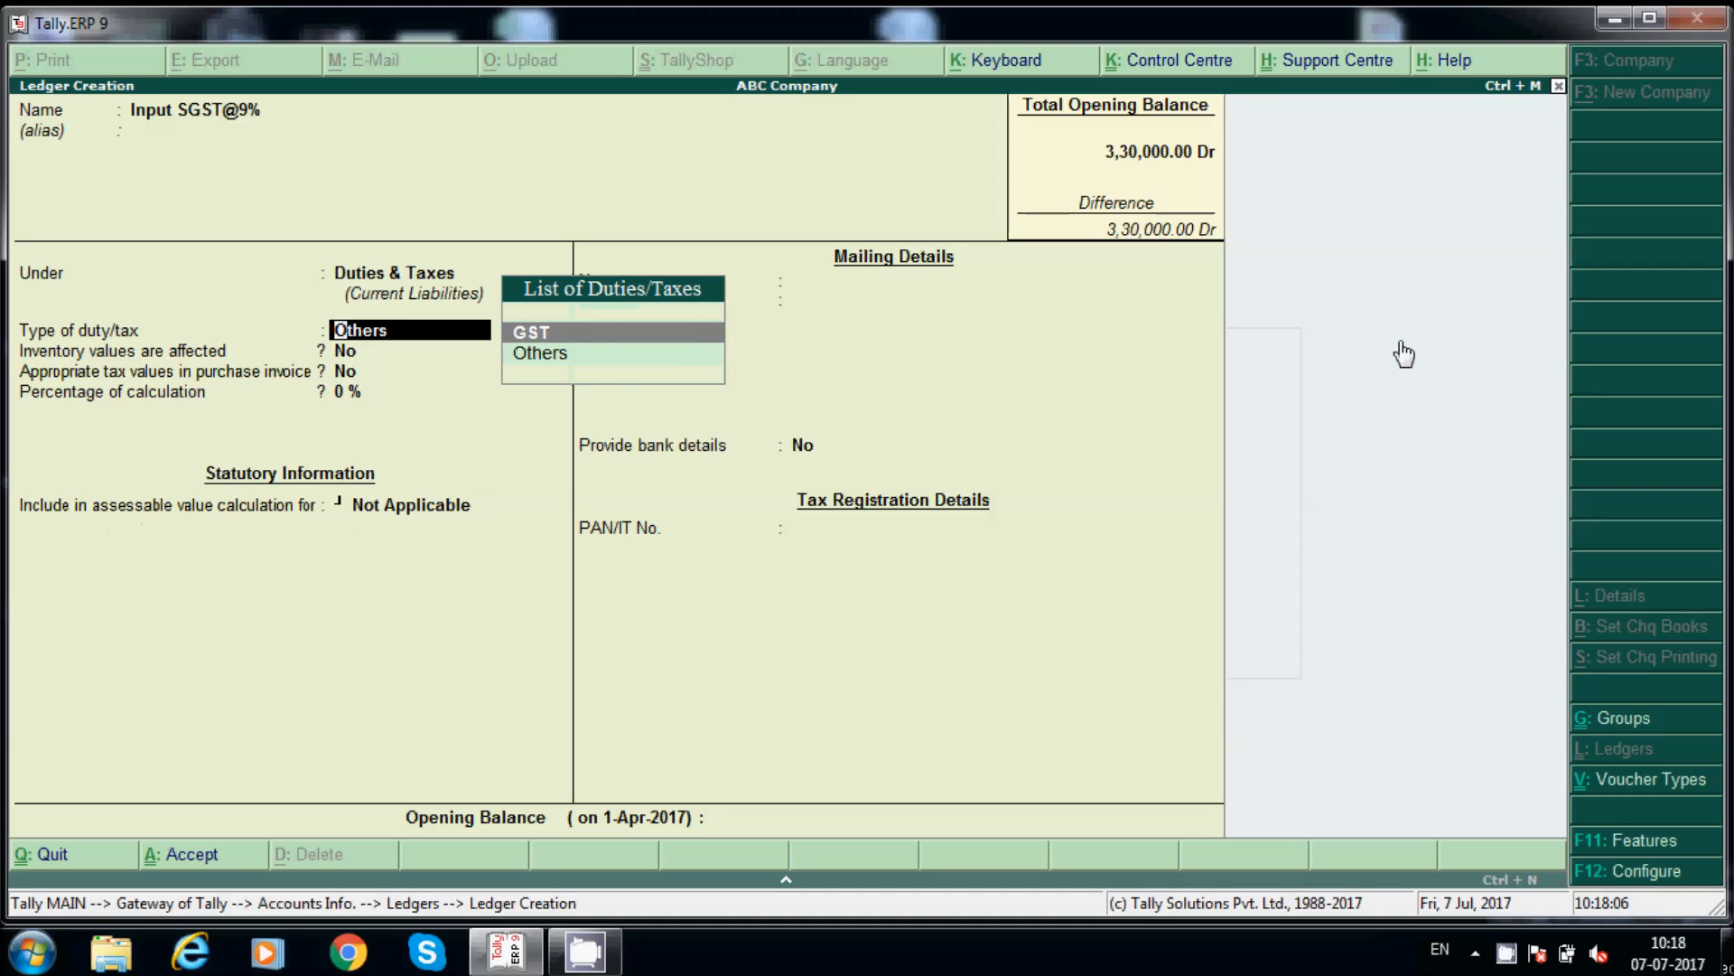
pyautogui.press('Return')
pyautogui.press('Down')
pyautogui.press('Down')
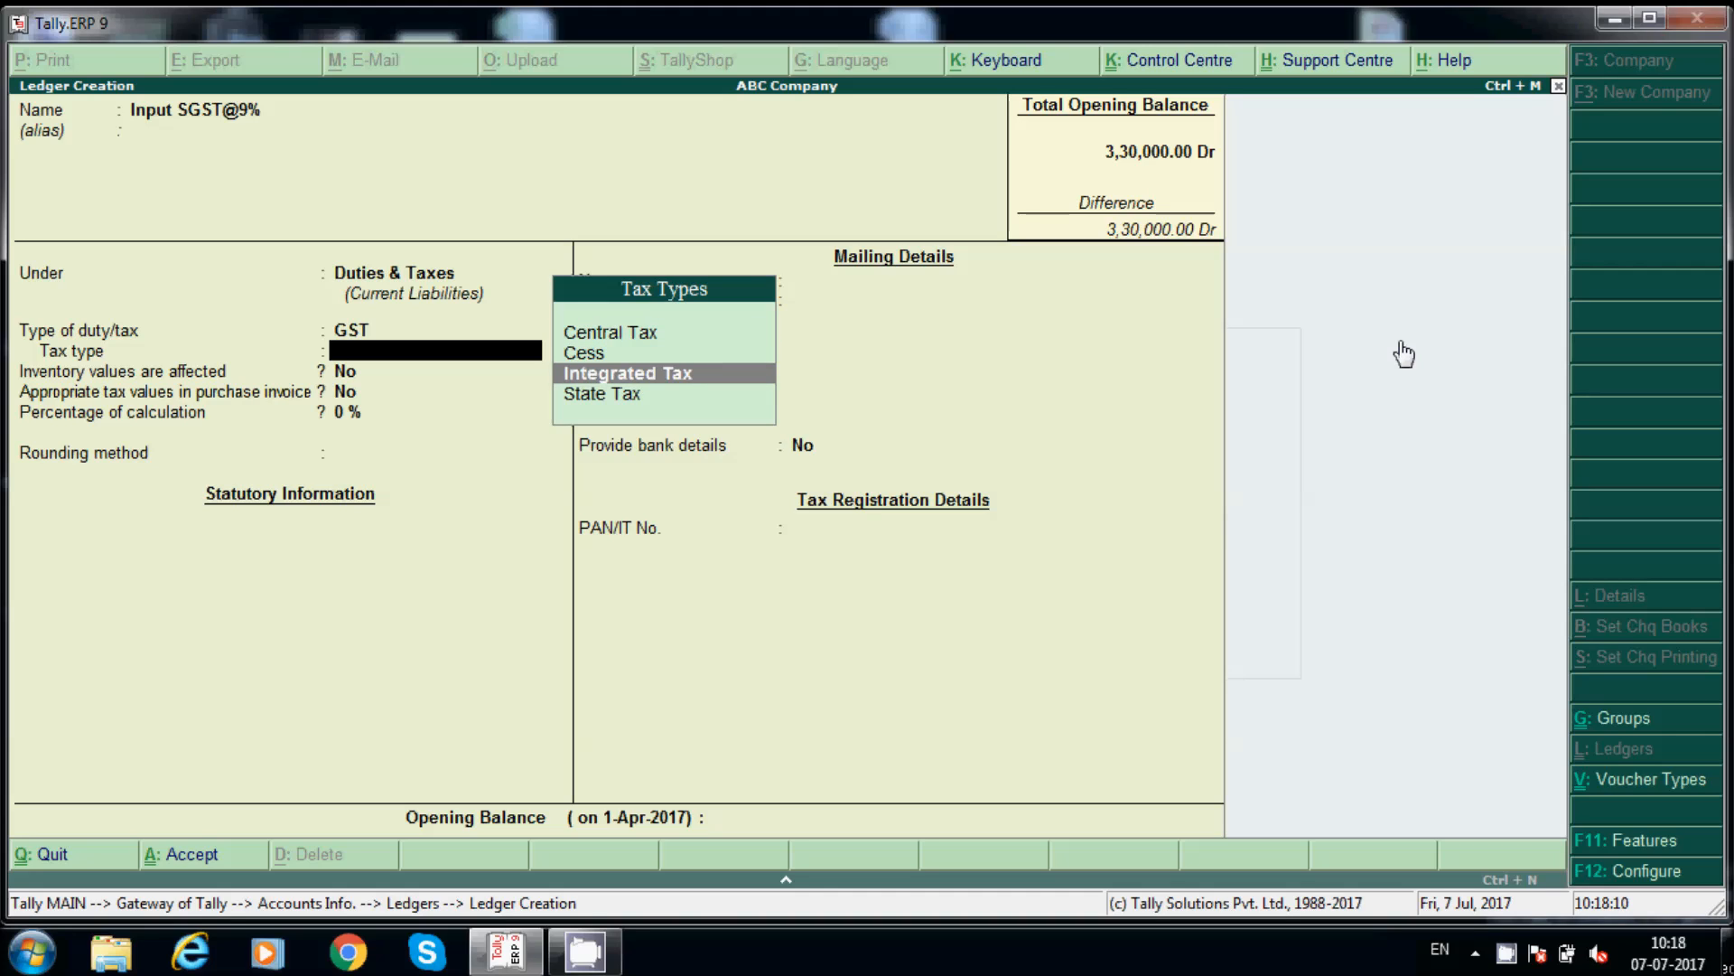
pyautogui.press('Up')
pyautogui.press('Up')
pyautogui.press('Down')
pyautogui.press('Down')
pyautogui.press('Down')
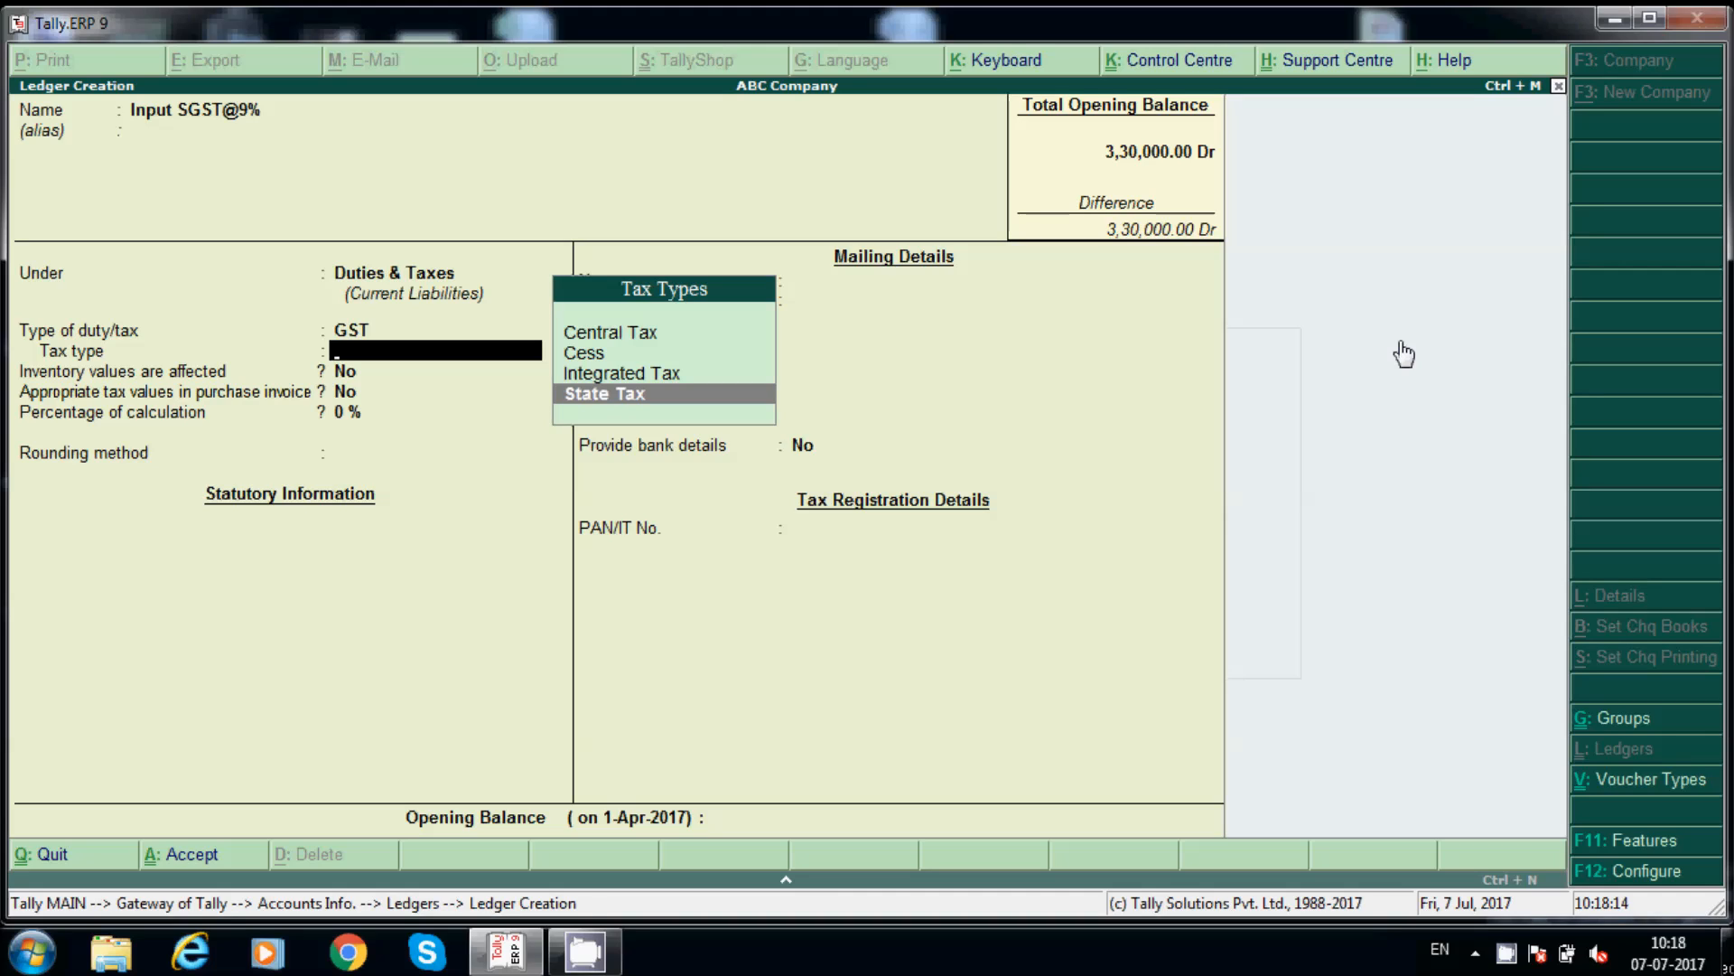
pyautogui.press('Return')
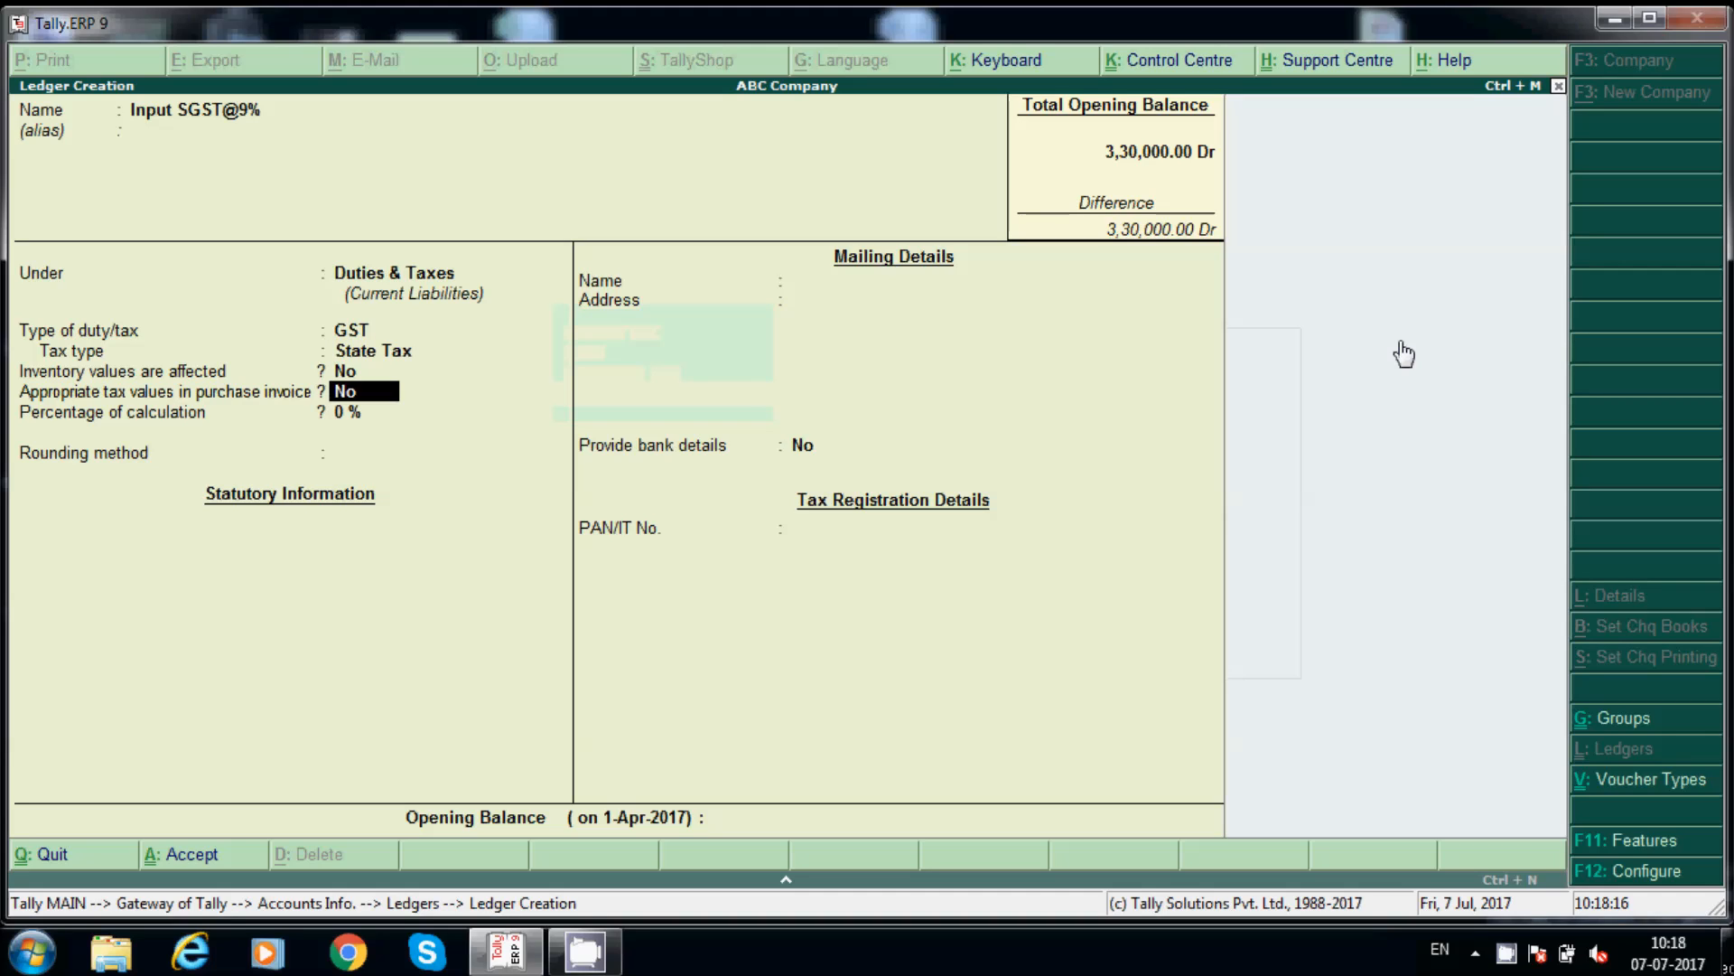
# Step: Set the calculation percentage to 9 with Normal Rounding, then save the ledger
pyautogui.press('Return')
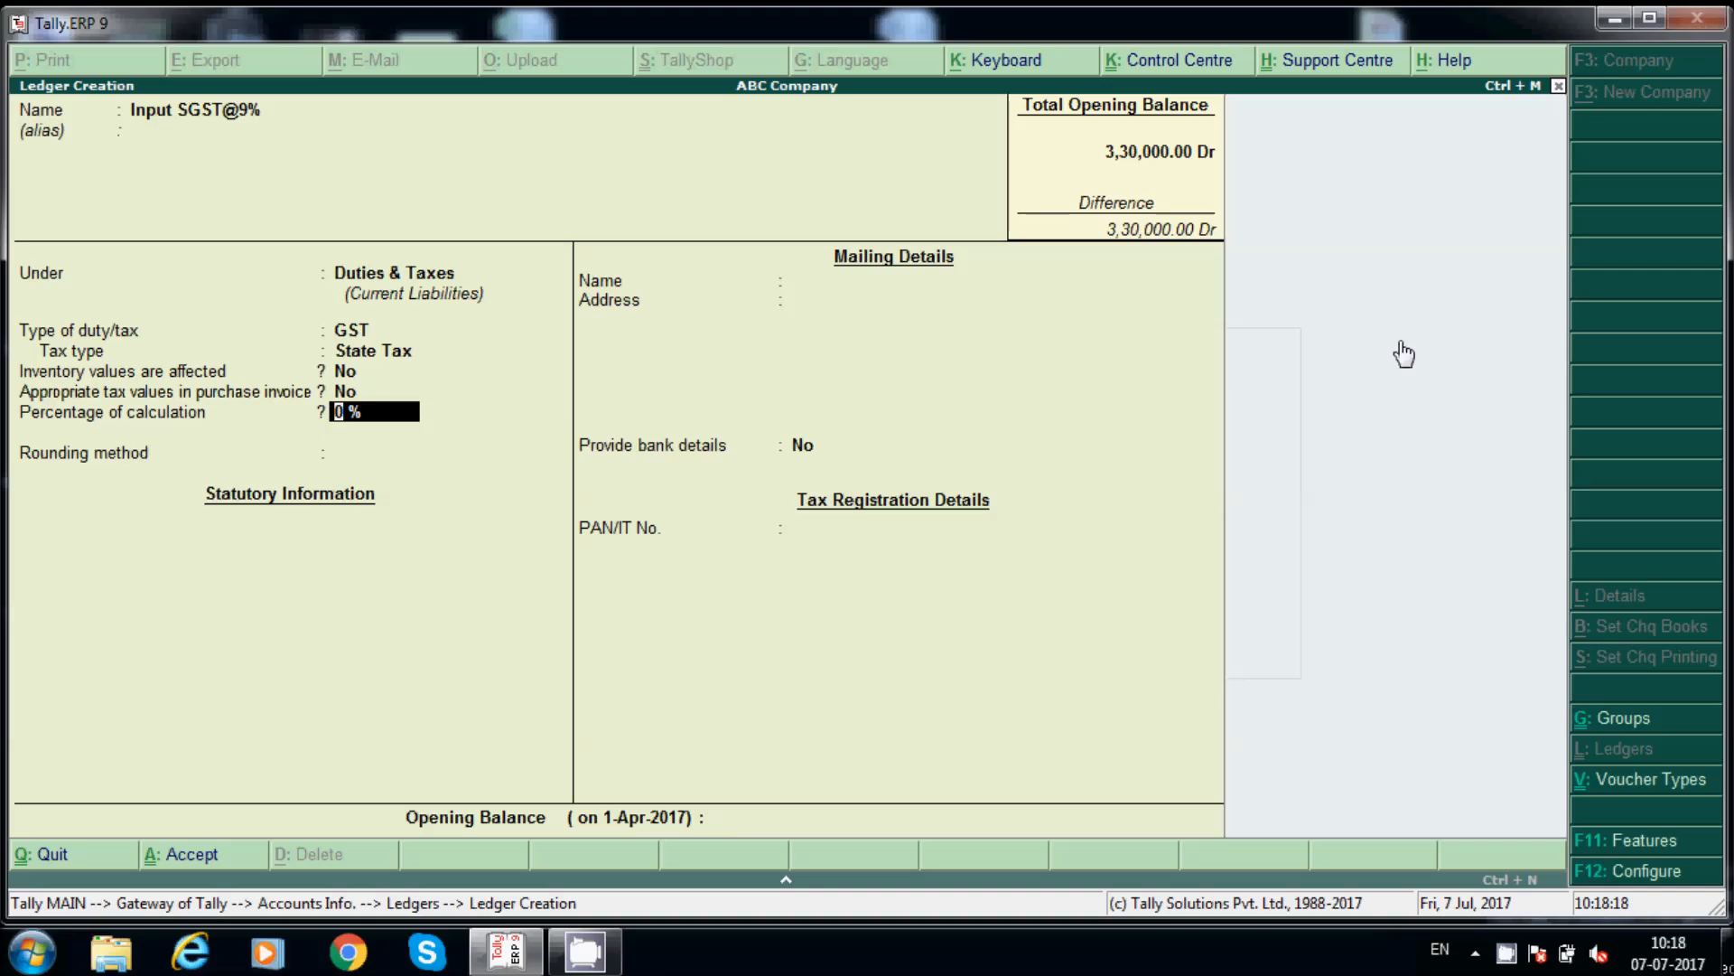
pyautogui.press('Return')
pyautogui.press('BackSpace')
pyautogui.write('9')
pyautogui.press('Return')
pyautogui.press('Down')
pyautogui.press('Down')
pyautogui.press('Return')
pyautogui.press('Return')
pyautogui.press('Return')
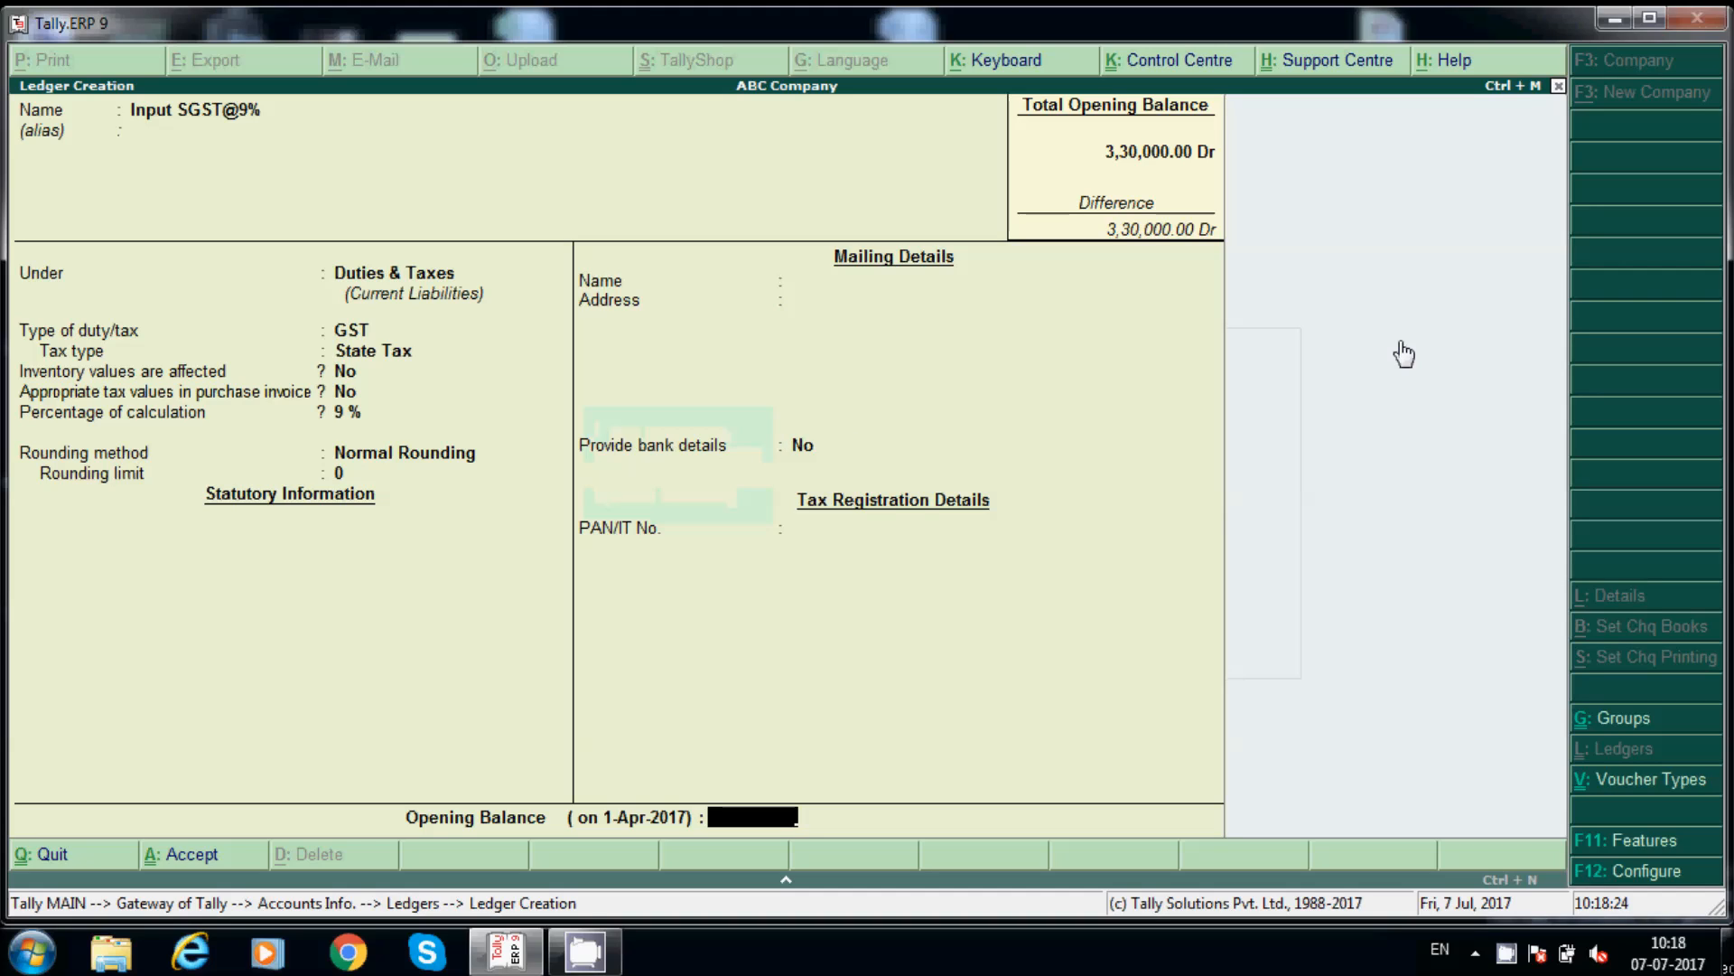
pyautogui.press('Return')
pyautogui.press('Return')
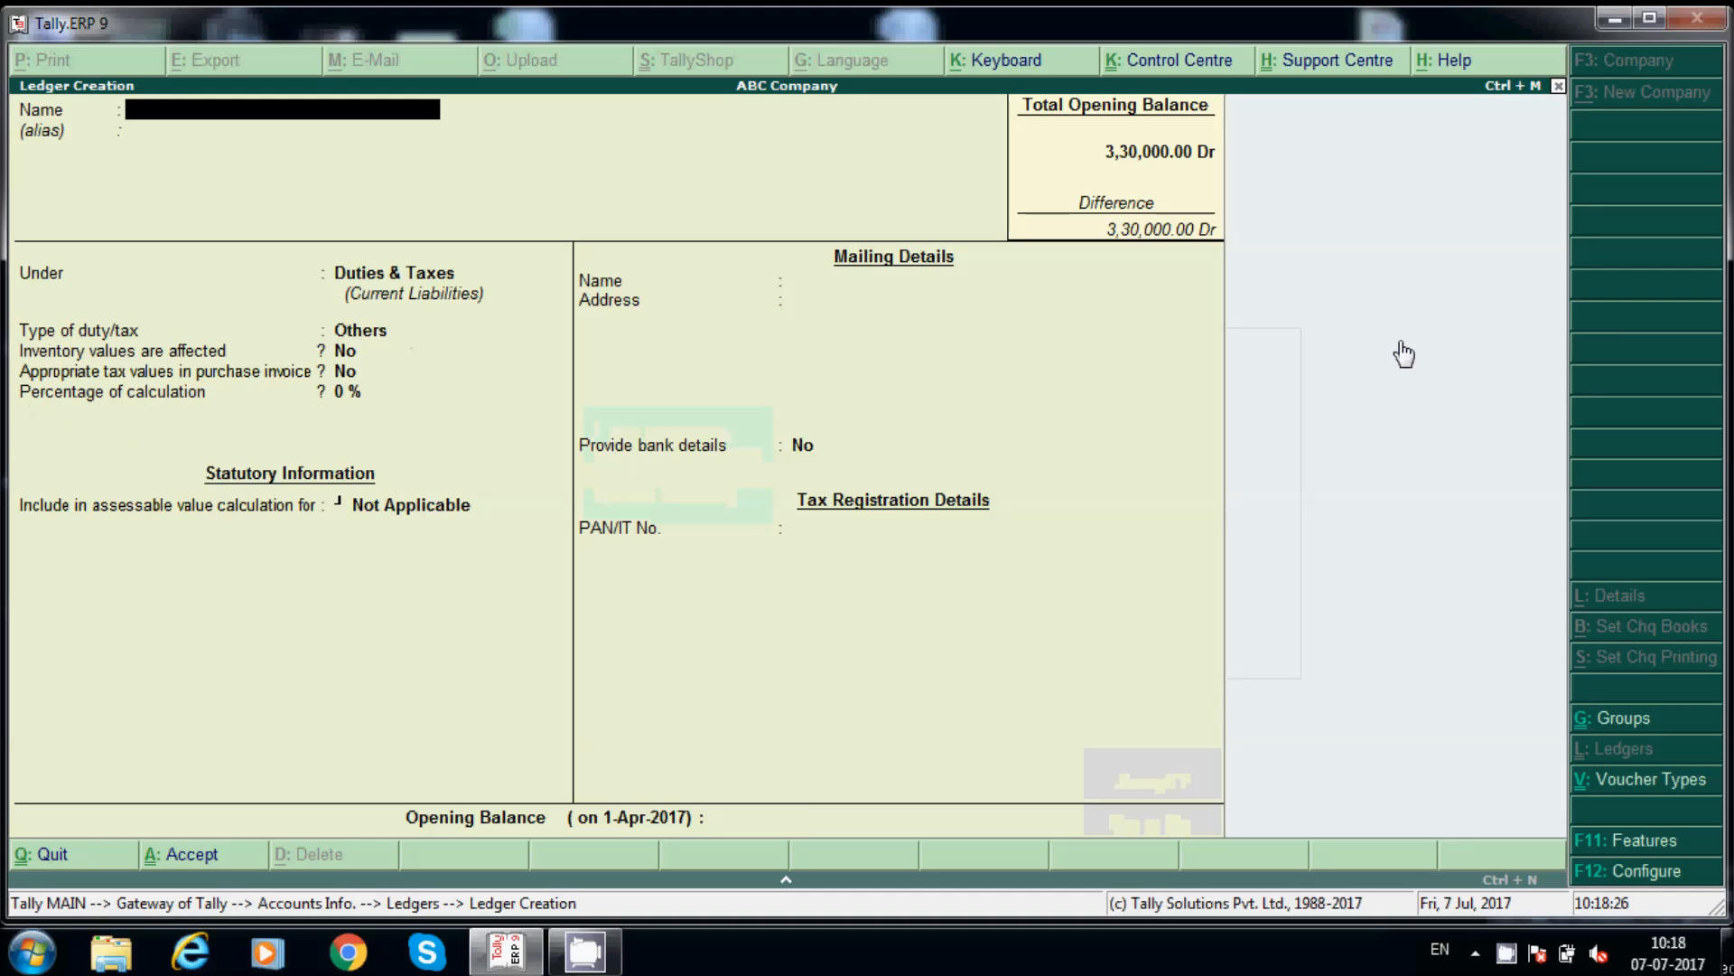
# Step: Name the ledger Input CGST@9% under Duties & Taxes, with GST duty and Central Tax type
pyautogui.write('Input')
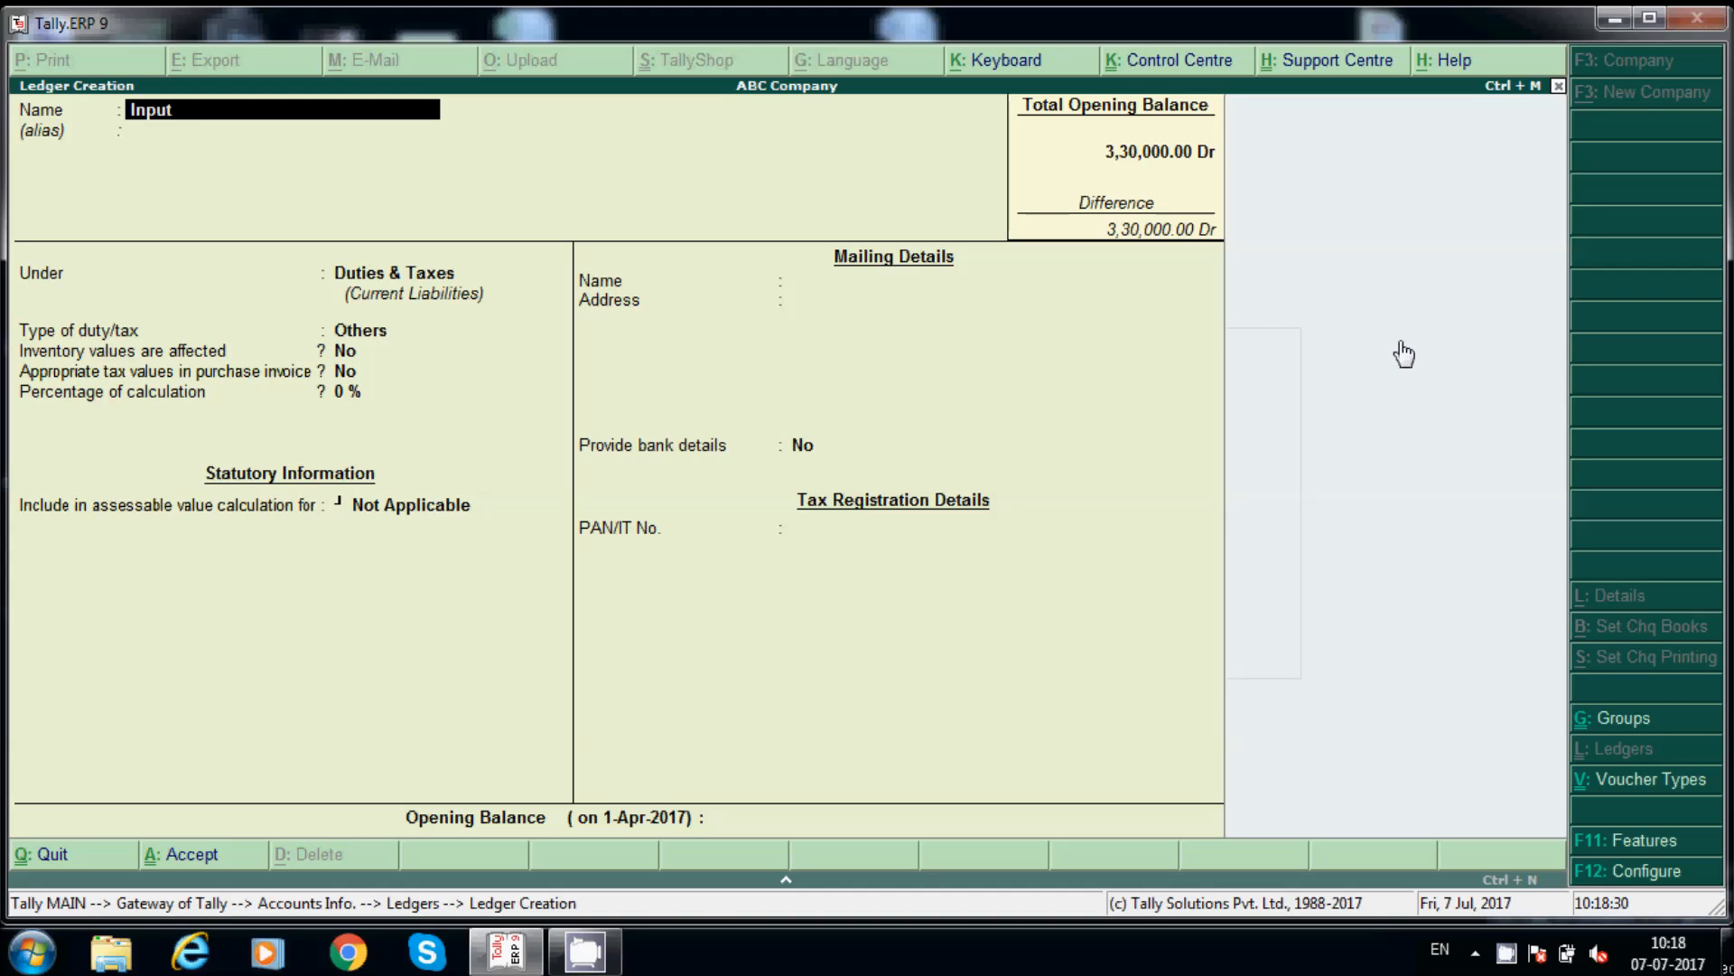
pyautogui.write(' CGST@9%')
pyautogui.press('Return')
pyautogui.press('Return')
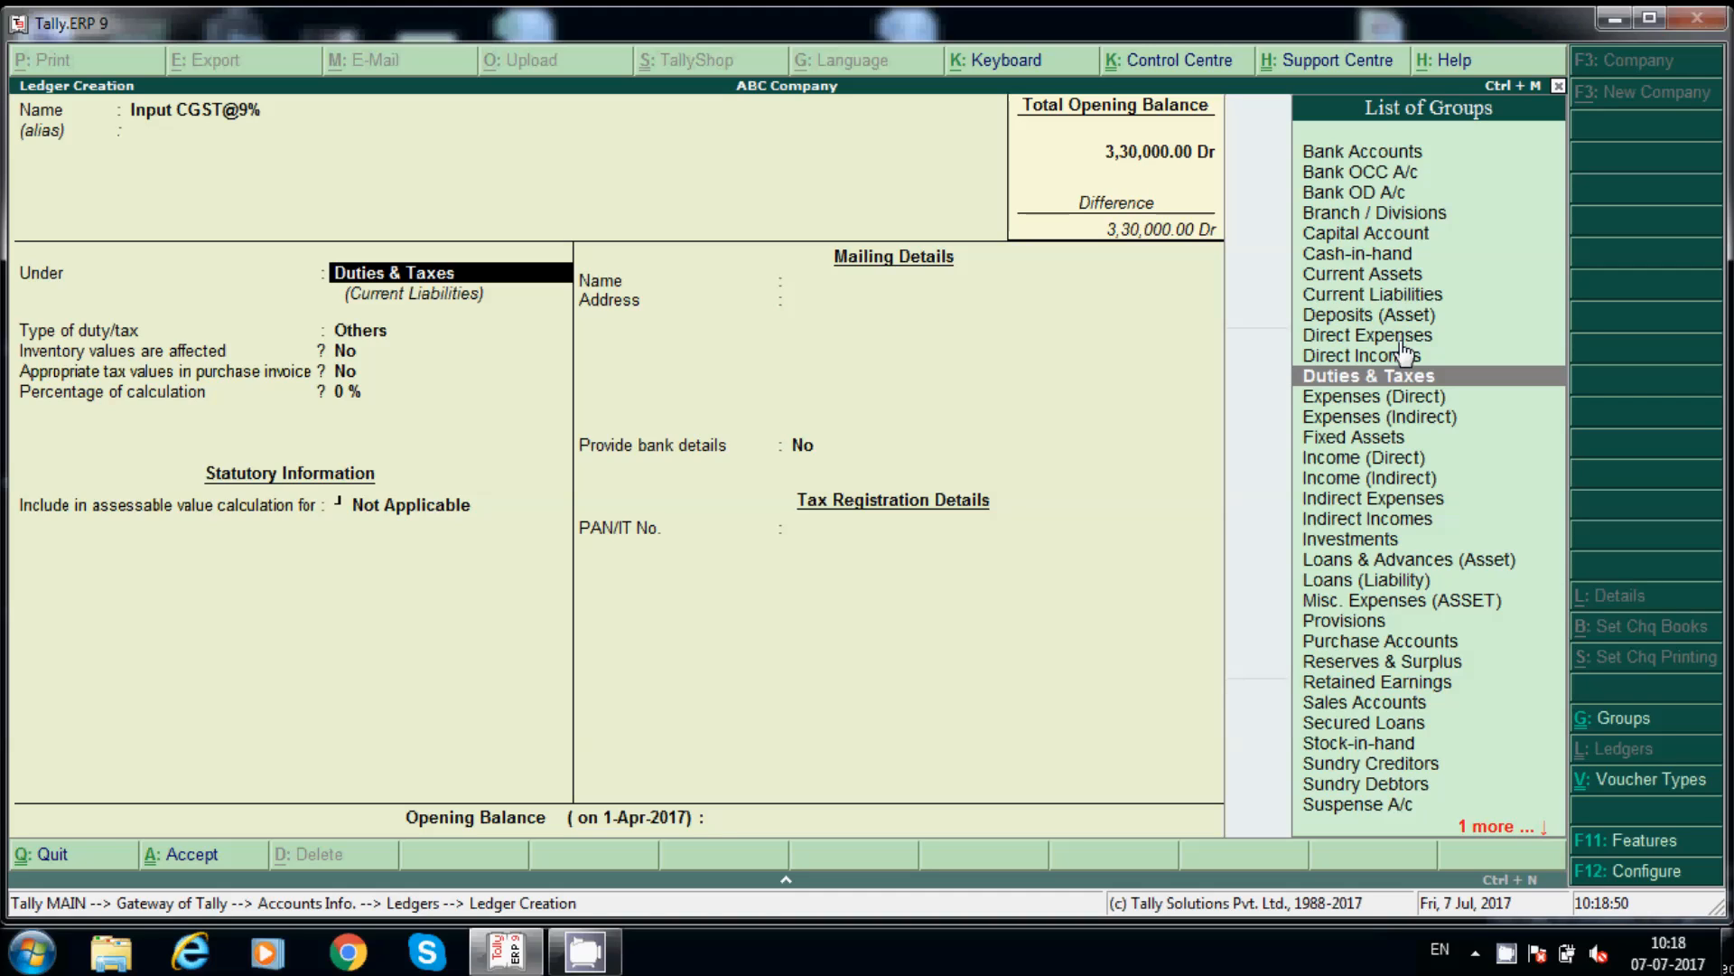
pyautogui.press('Return')
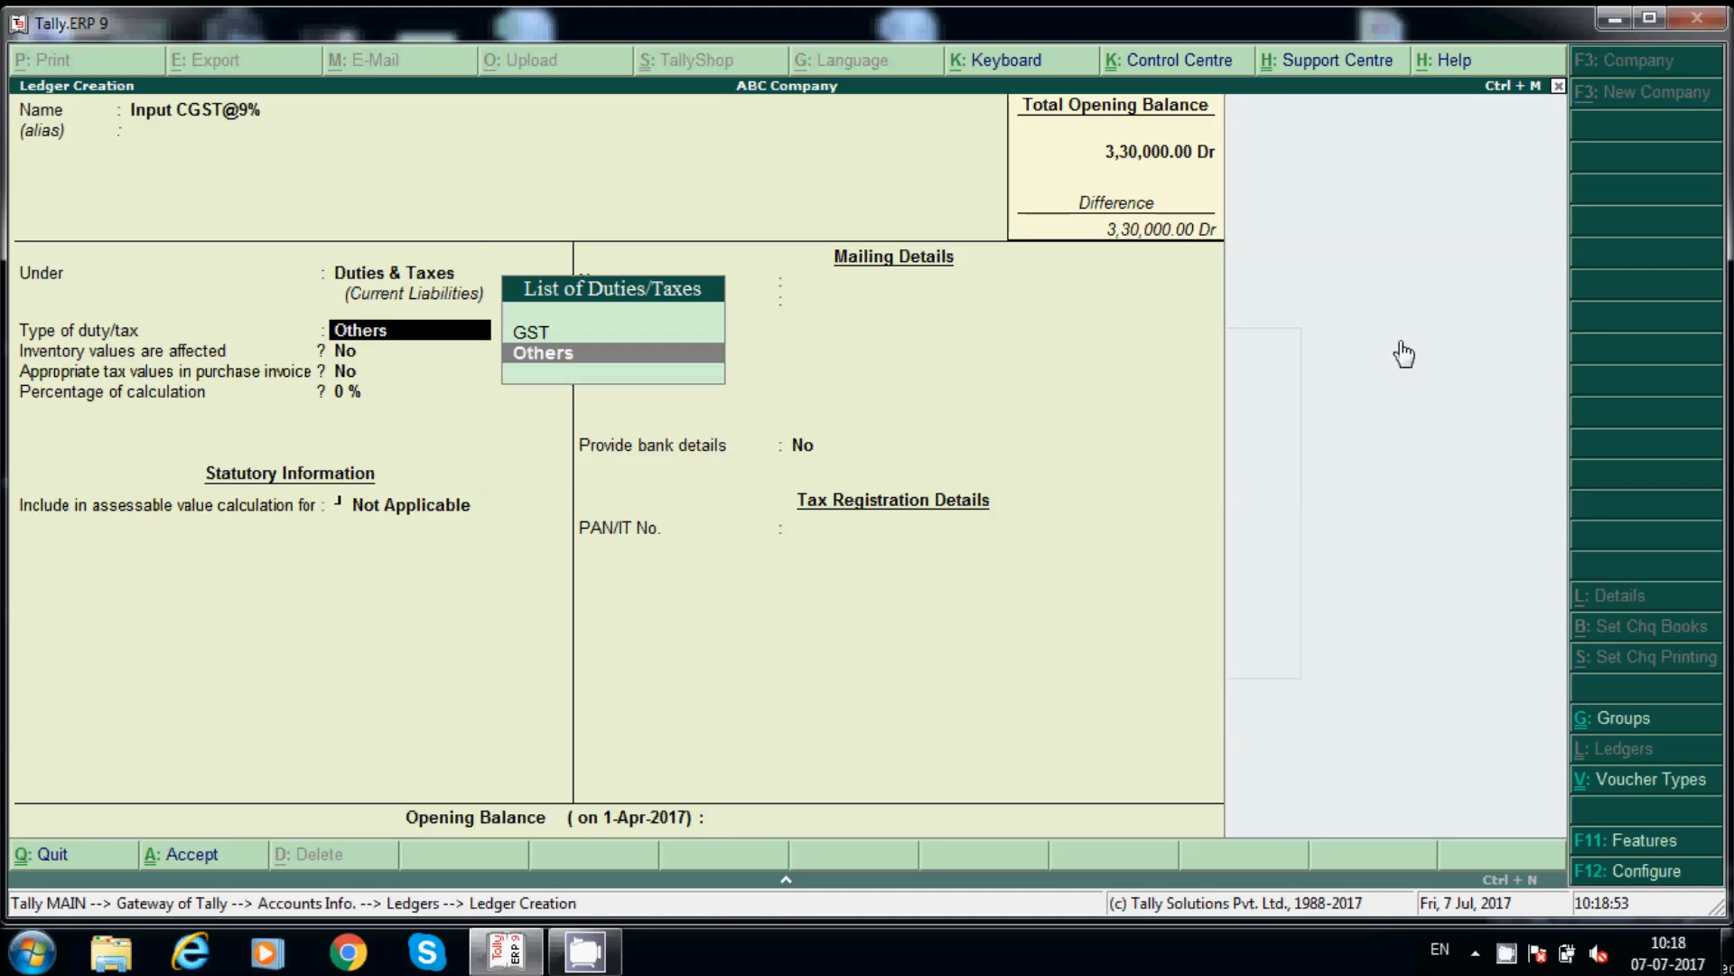
pyautogui.press('Up')
pyautogui.press('Return')
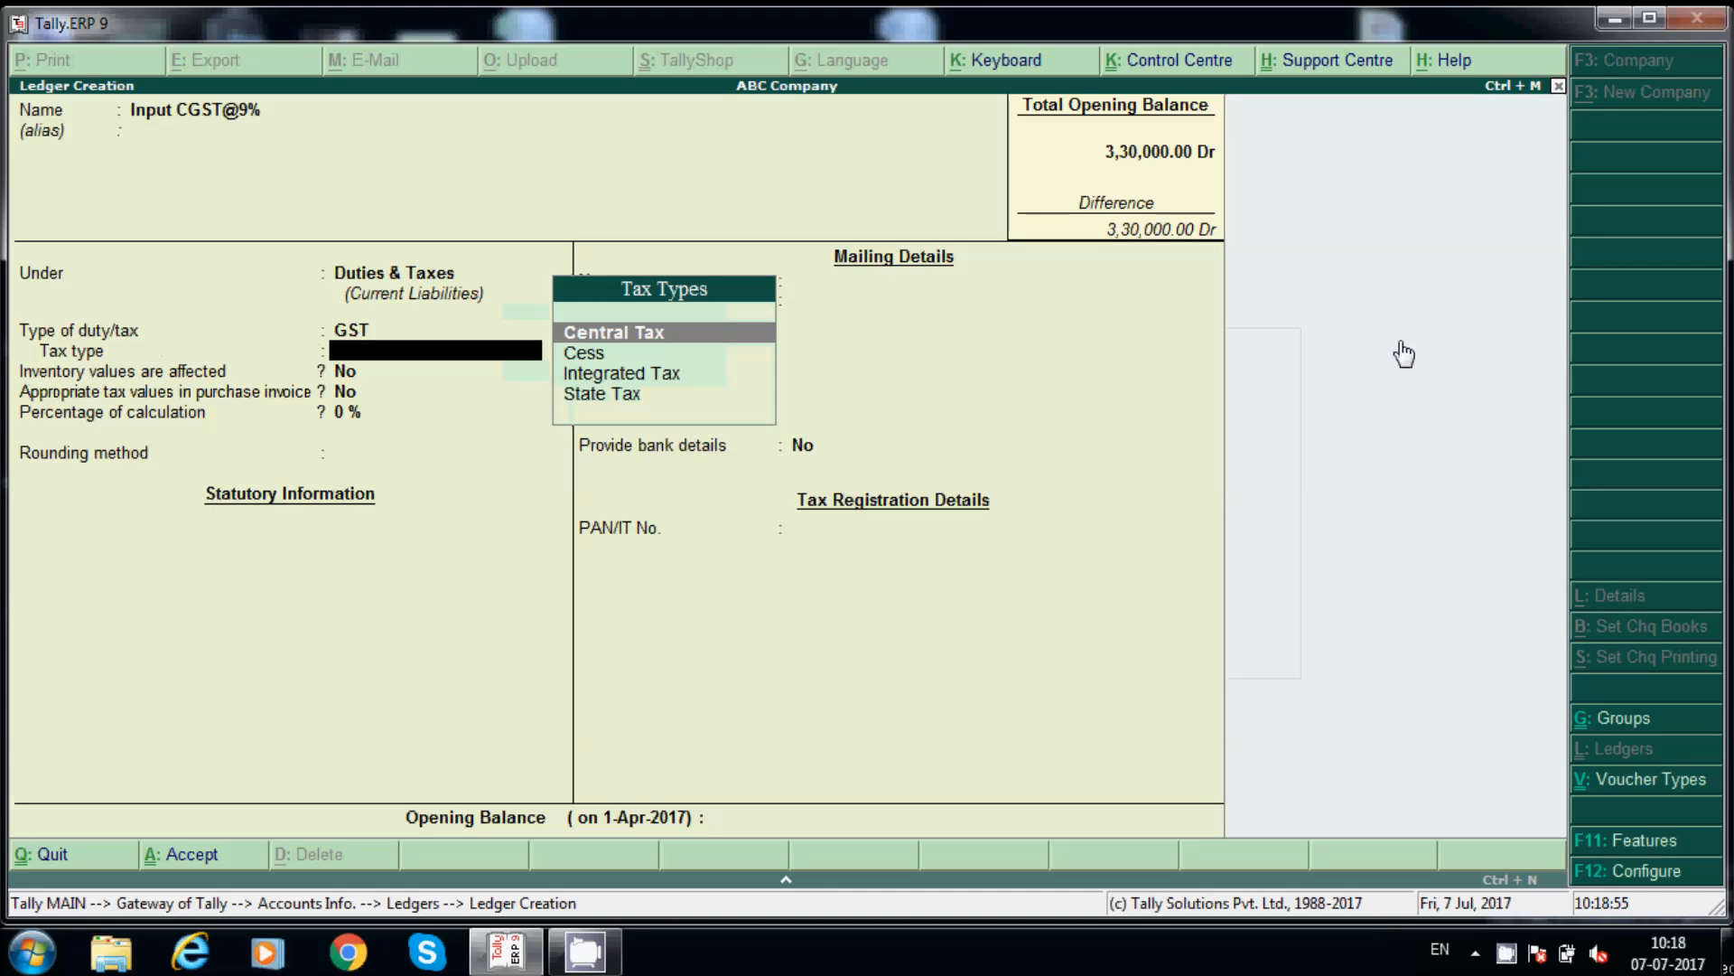
pyautogui.press('Return')
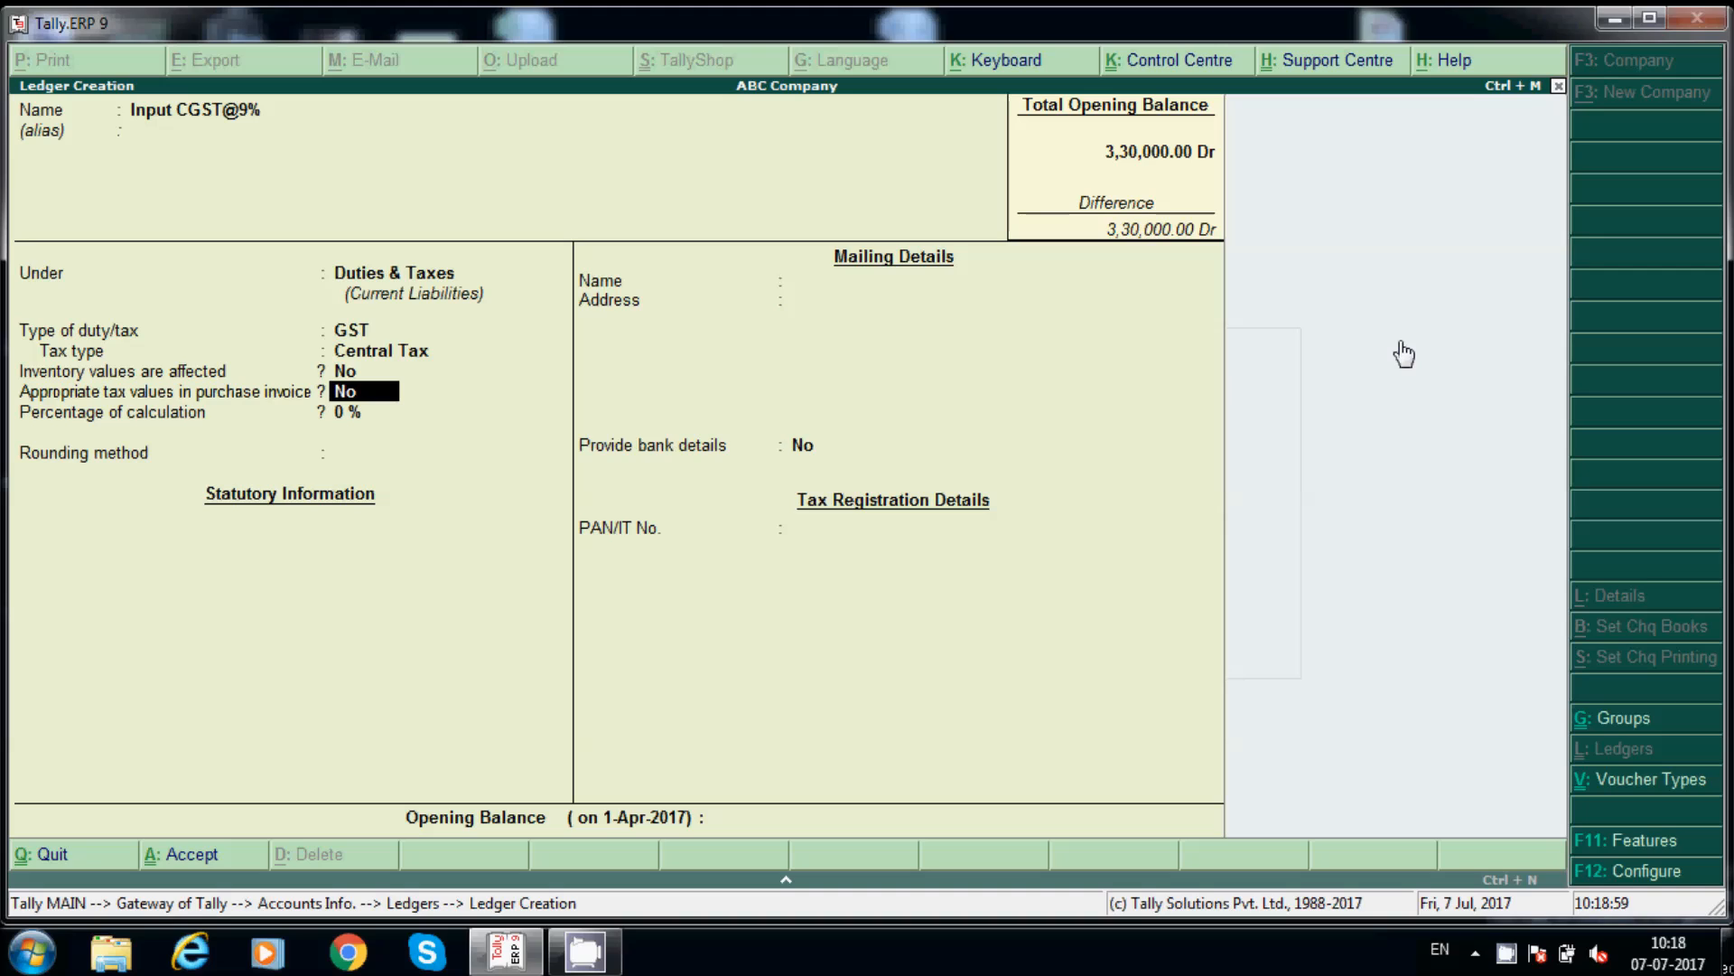
# Step: Set the calculation percentage to 9 with Normal Rounding, then save the ledger
pyautogui.press('Return')
pyautogui.write('9')
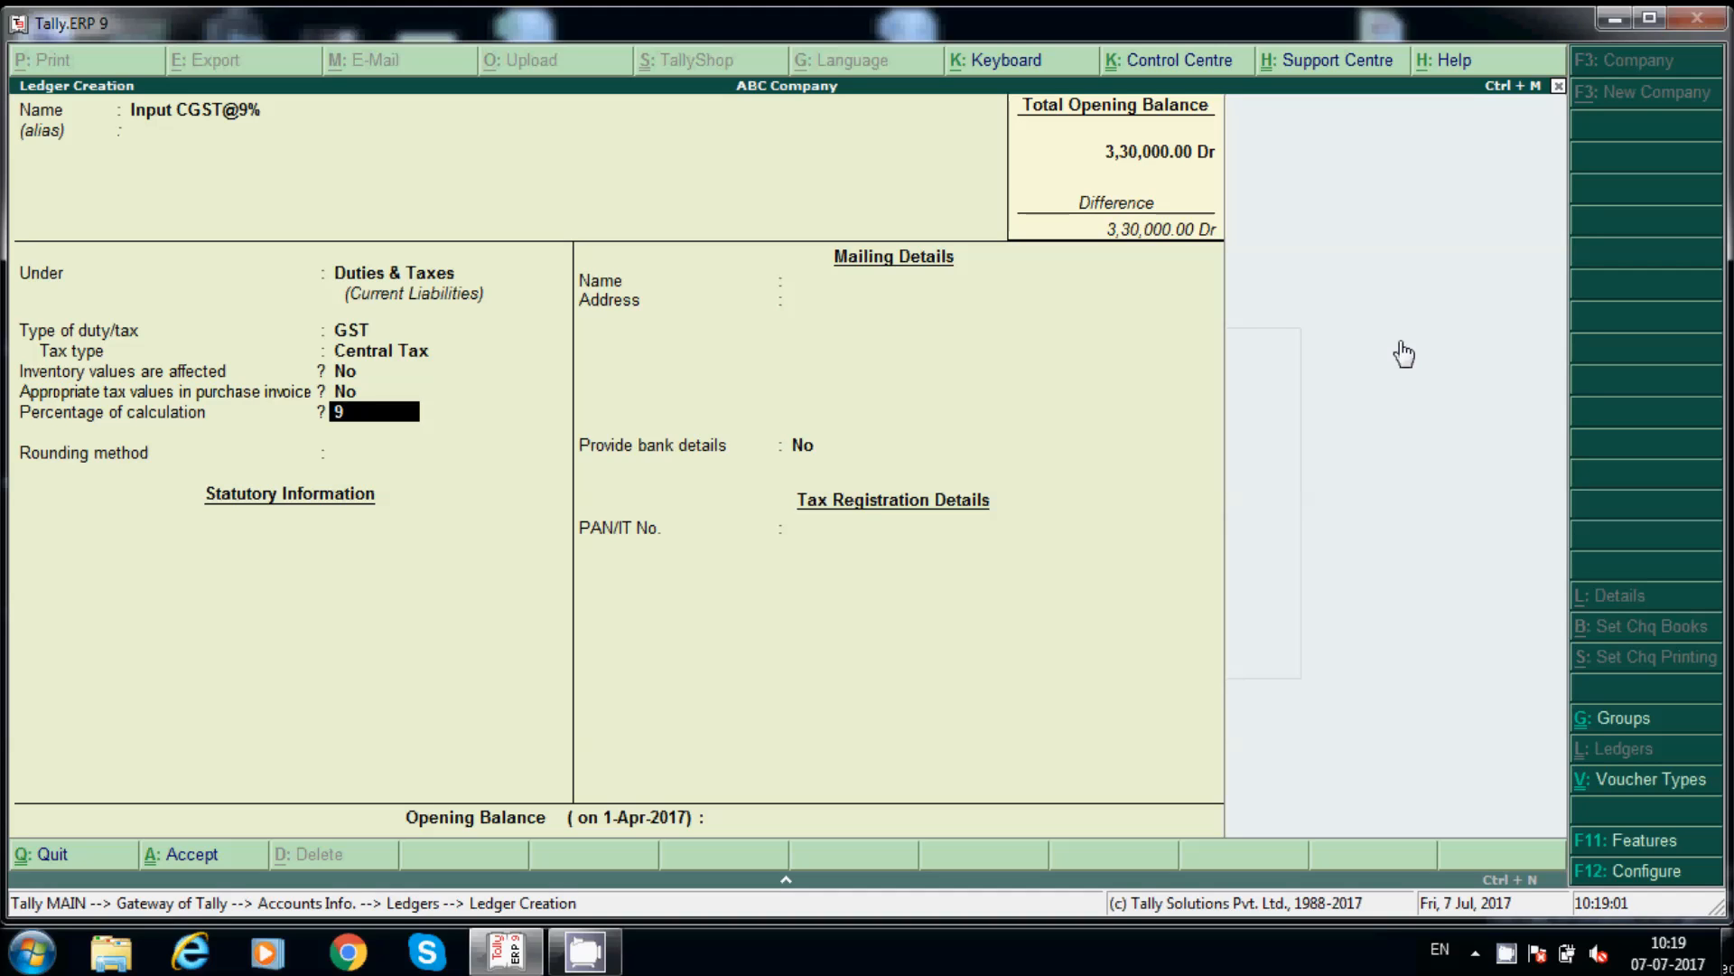
pyautogui.press('Return')
pyautogui.press('Down')
pyautogui.press('Down')
pyautogui.press('Return')
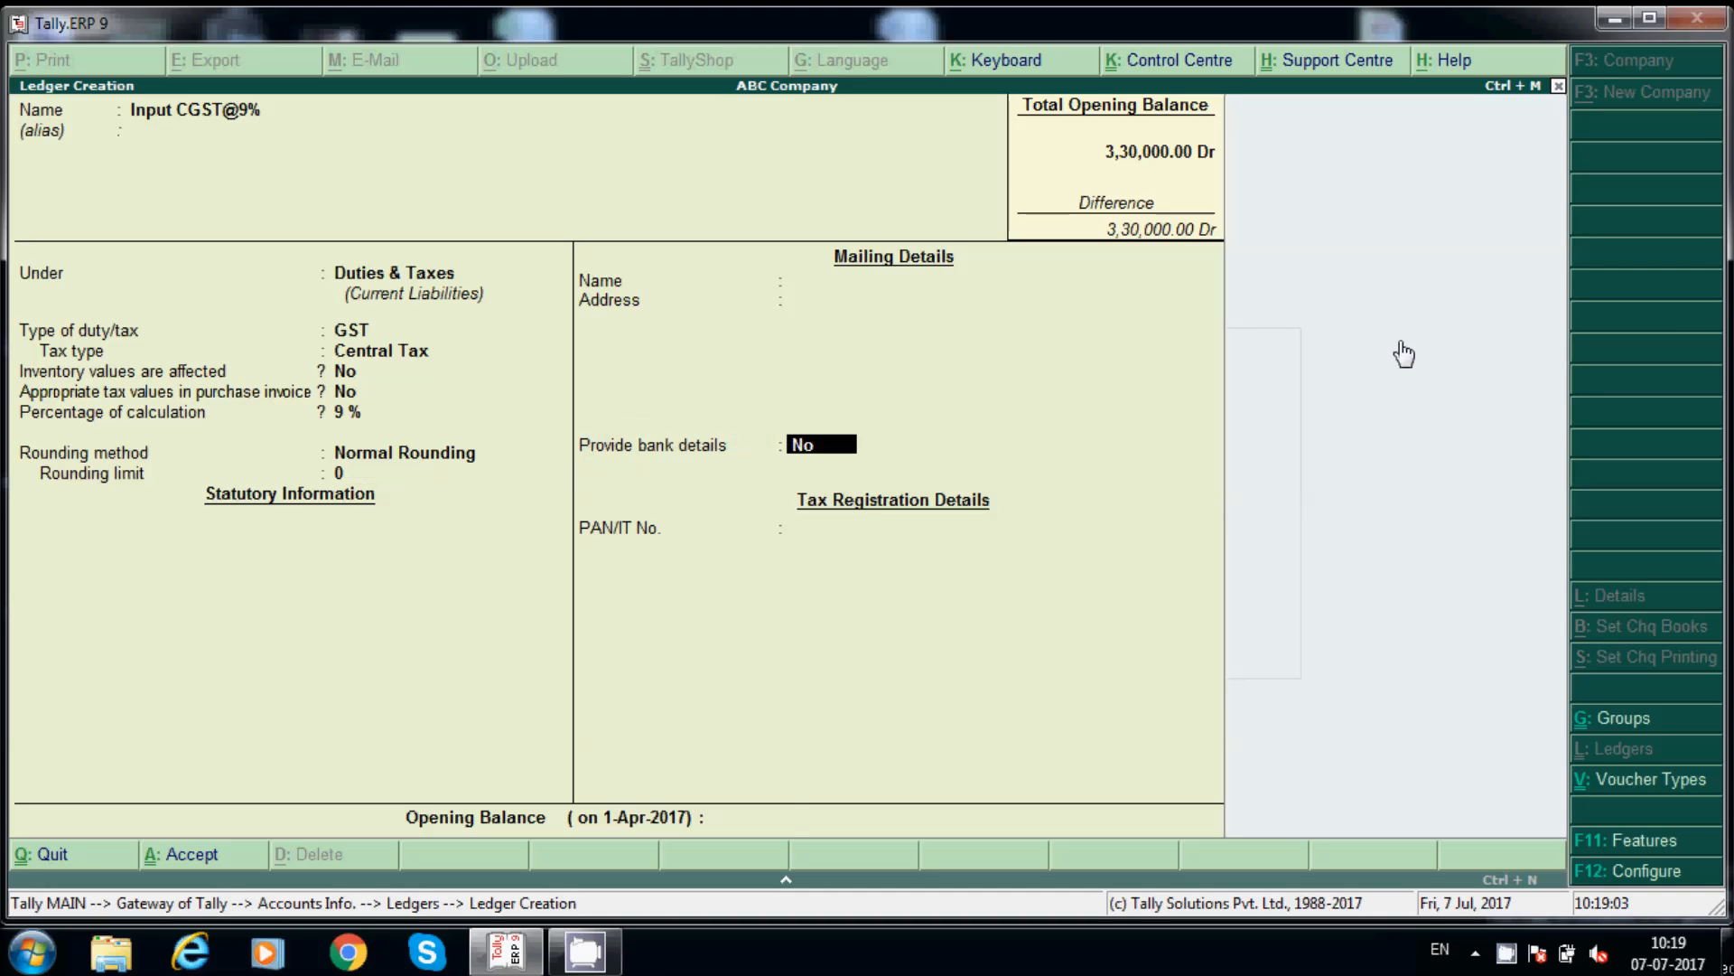
pyautogui.press('Return')
pyautogui.press('Return')
pyautogui.press('Return')
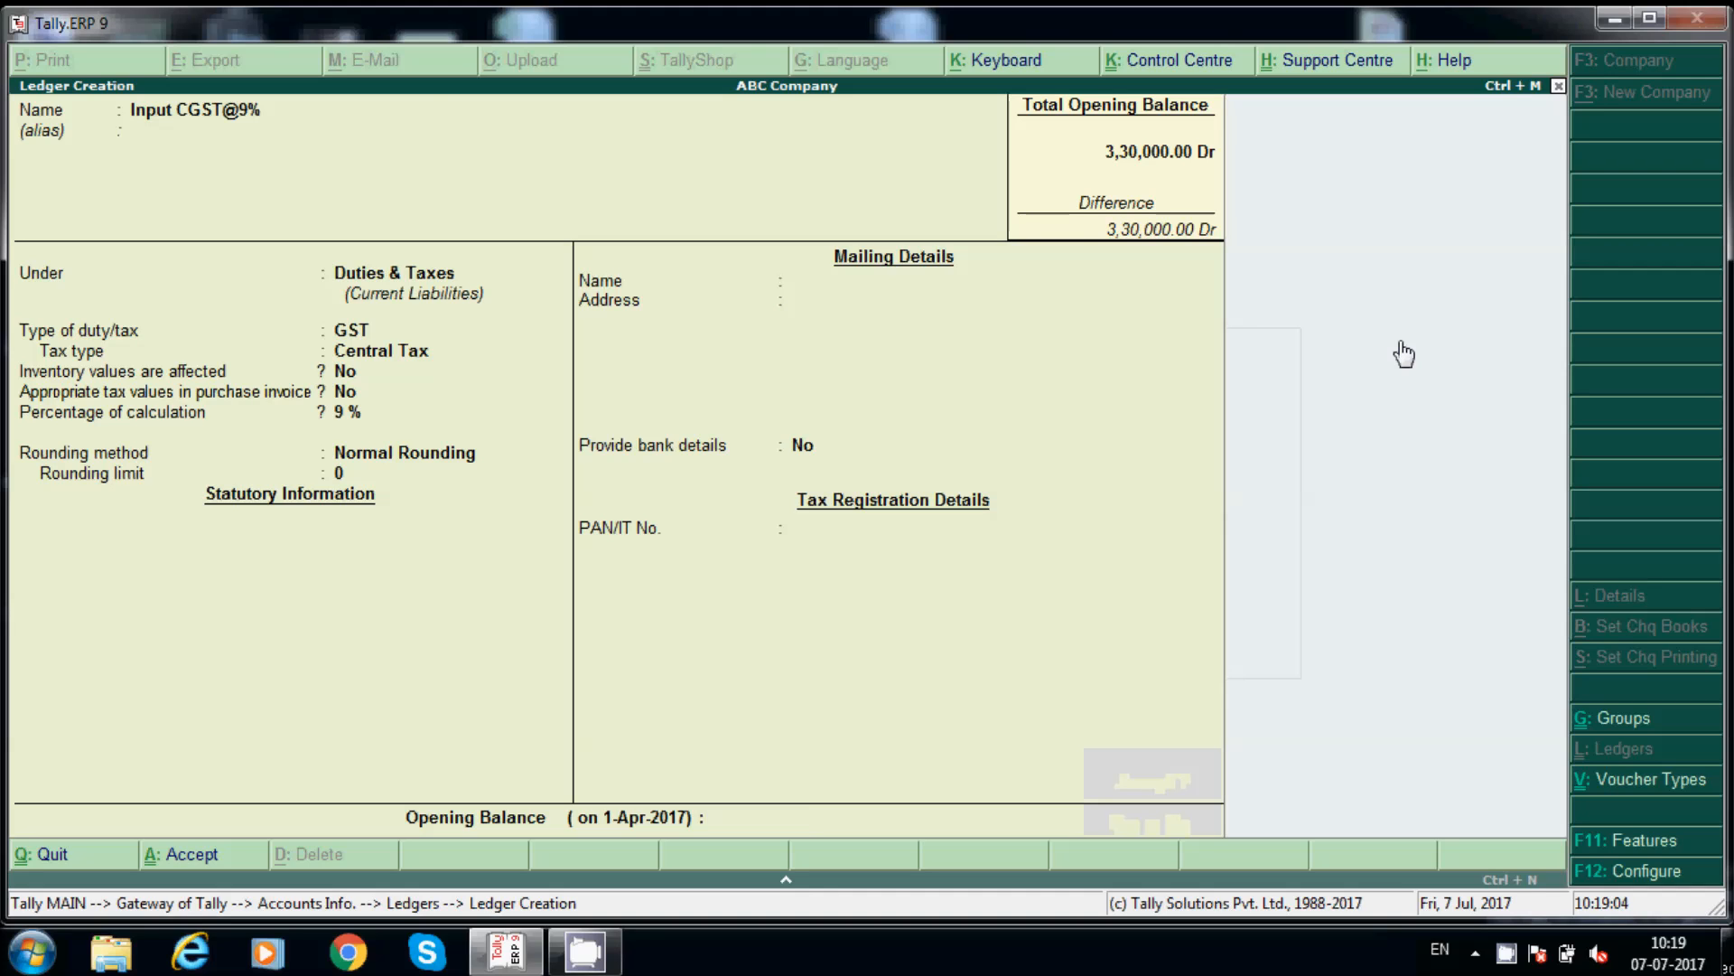
# Step: Leave ledger creation for the Gateway of Tally and go to Accounting Vouchers
pyautogui.press('Escape')
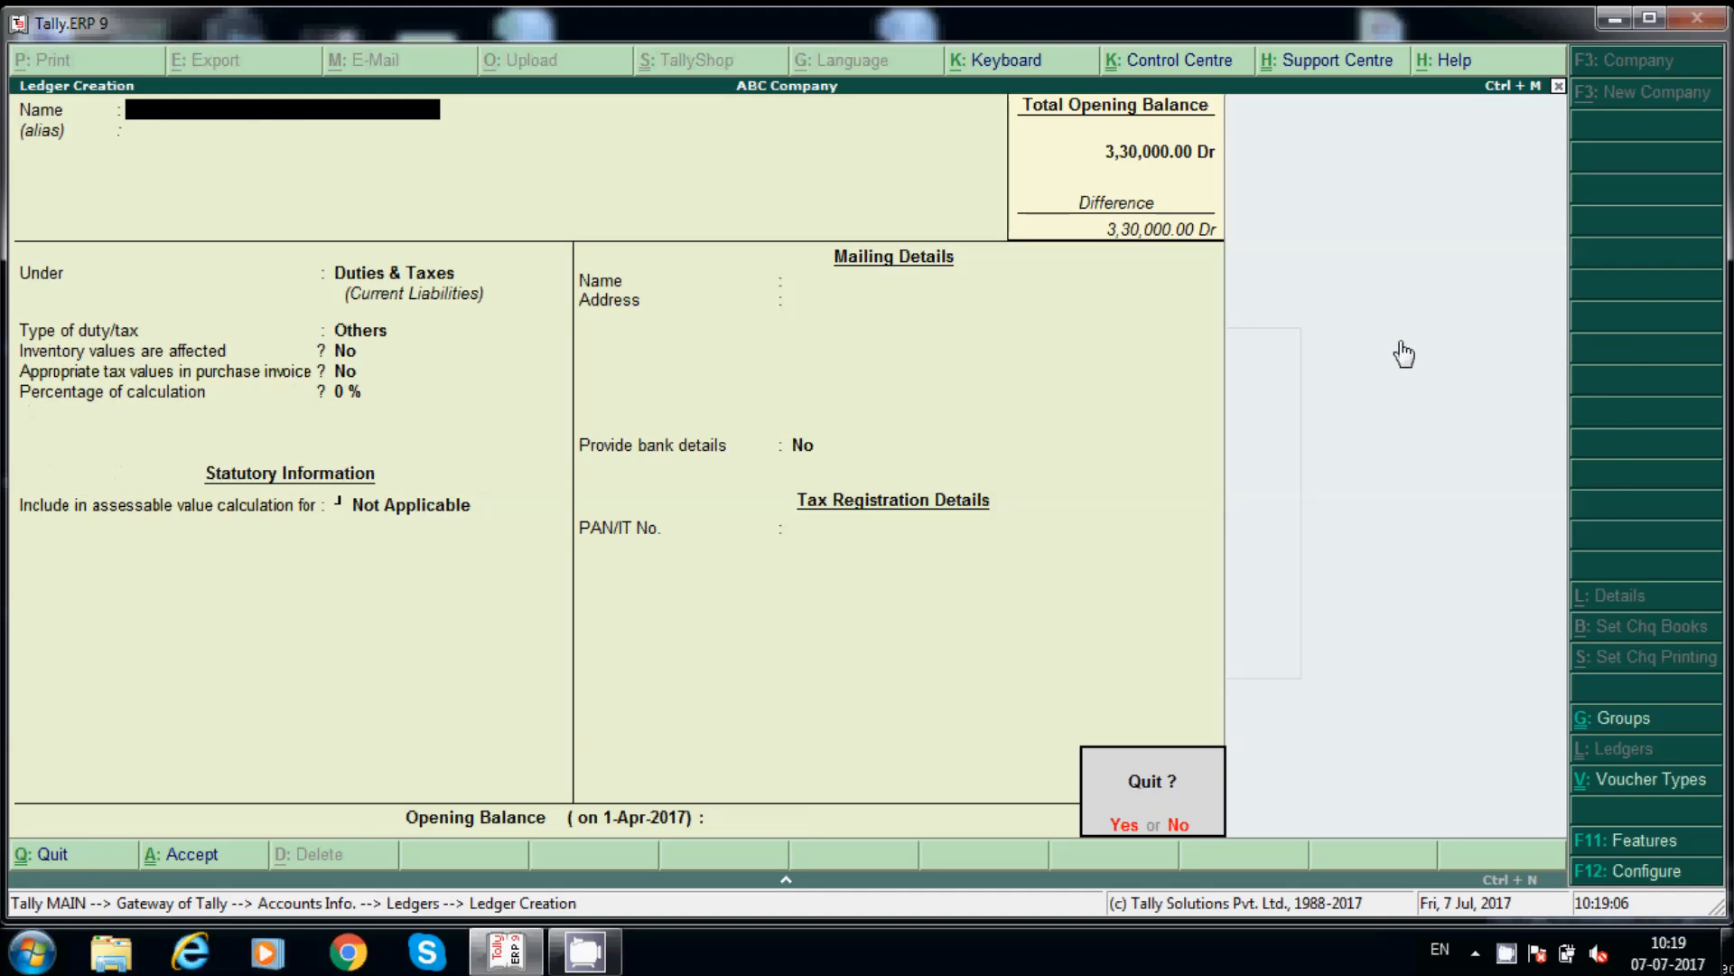
pyautogui.press('Return')
pyautogui.press('Escape')
pyautogui.press('Escape')
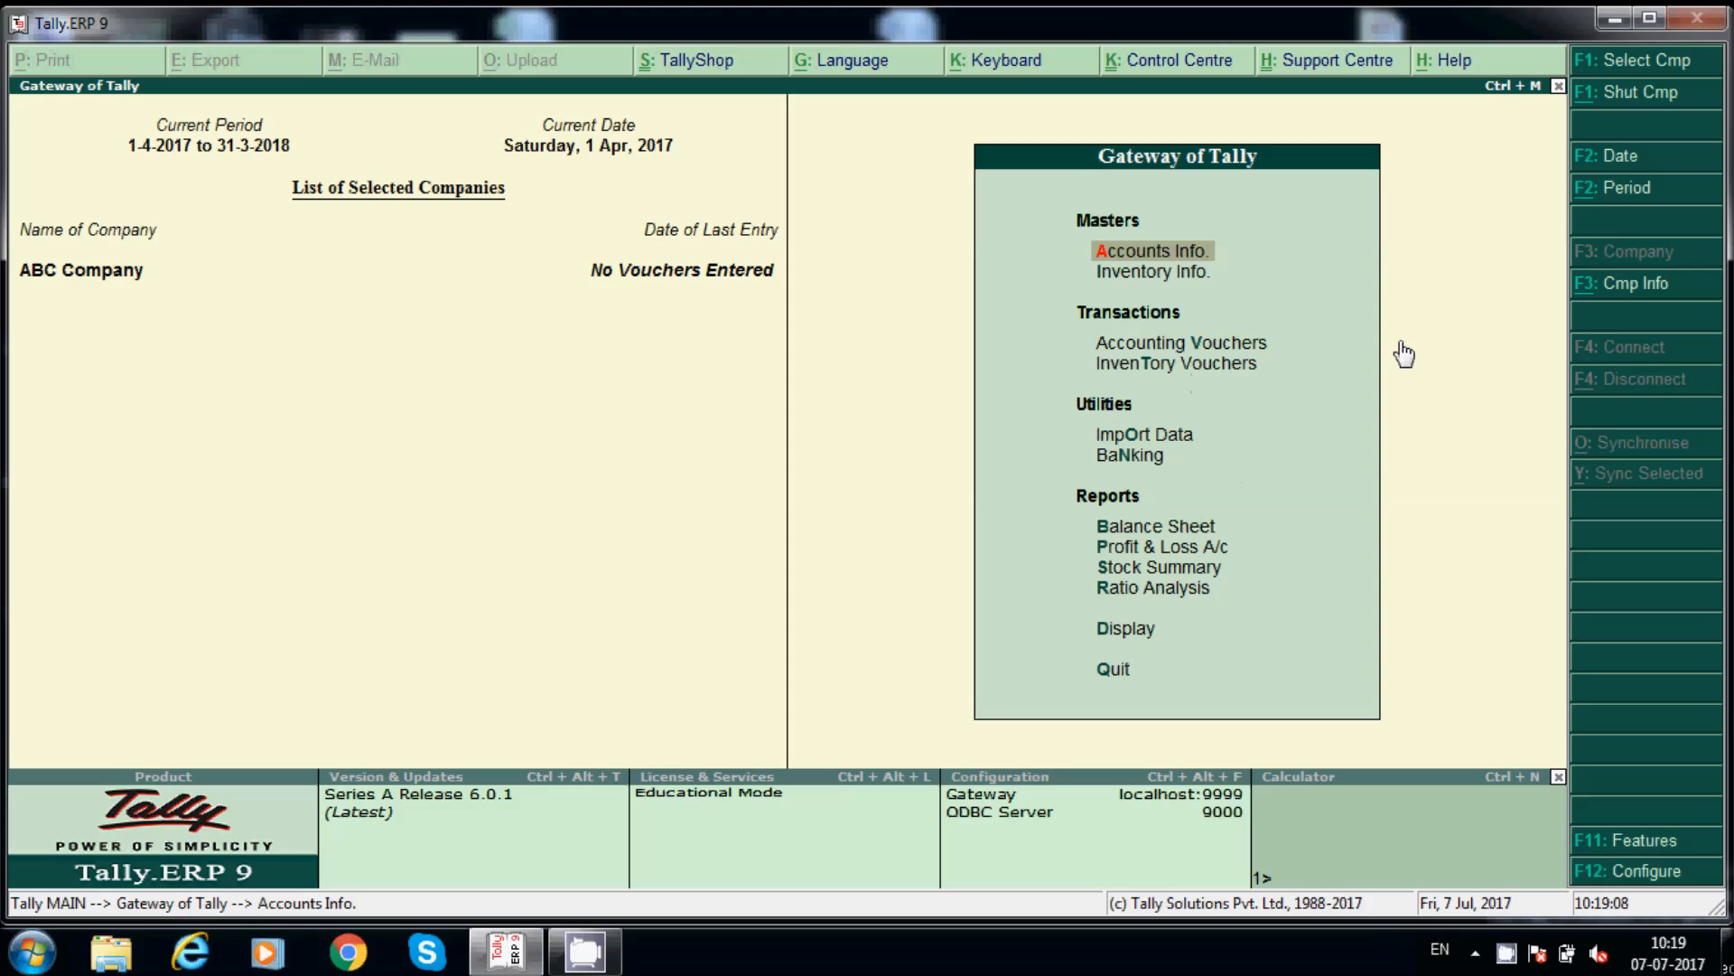
pyautogui.press('Escape')
pyautogui.press('Escape')
pyautogui.click(1198, 349)
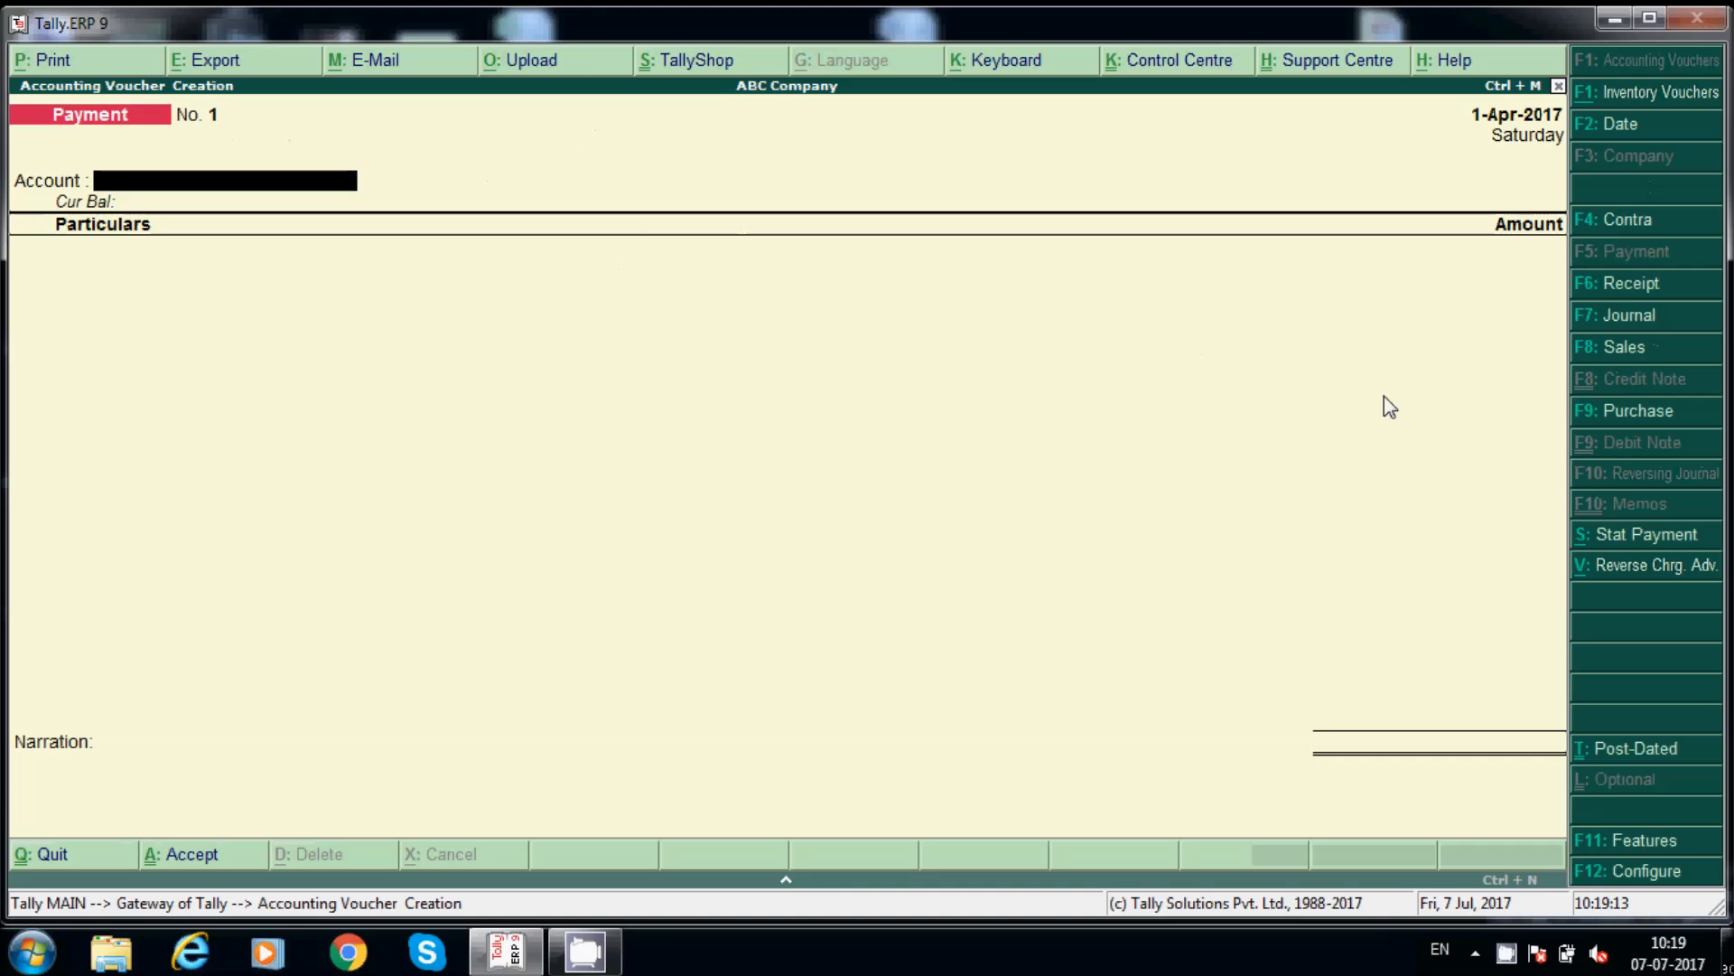
# Step: Switch to a Purchase voucher and enter supplier invoice number 32
pyautogui.click(1674, 421)
pyautogui.write('32')
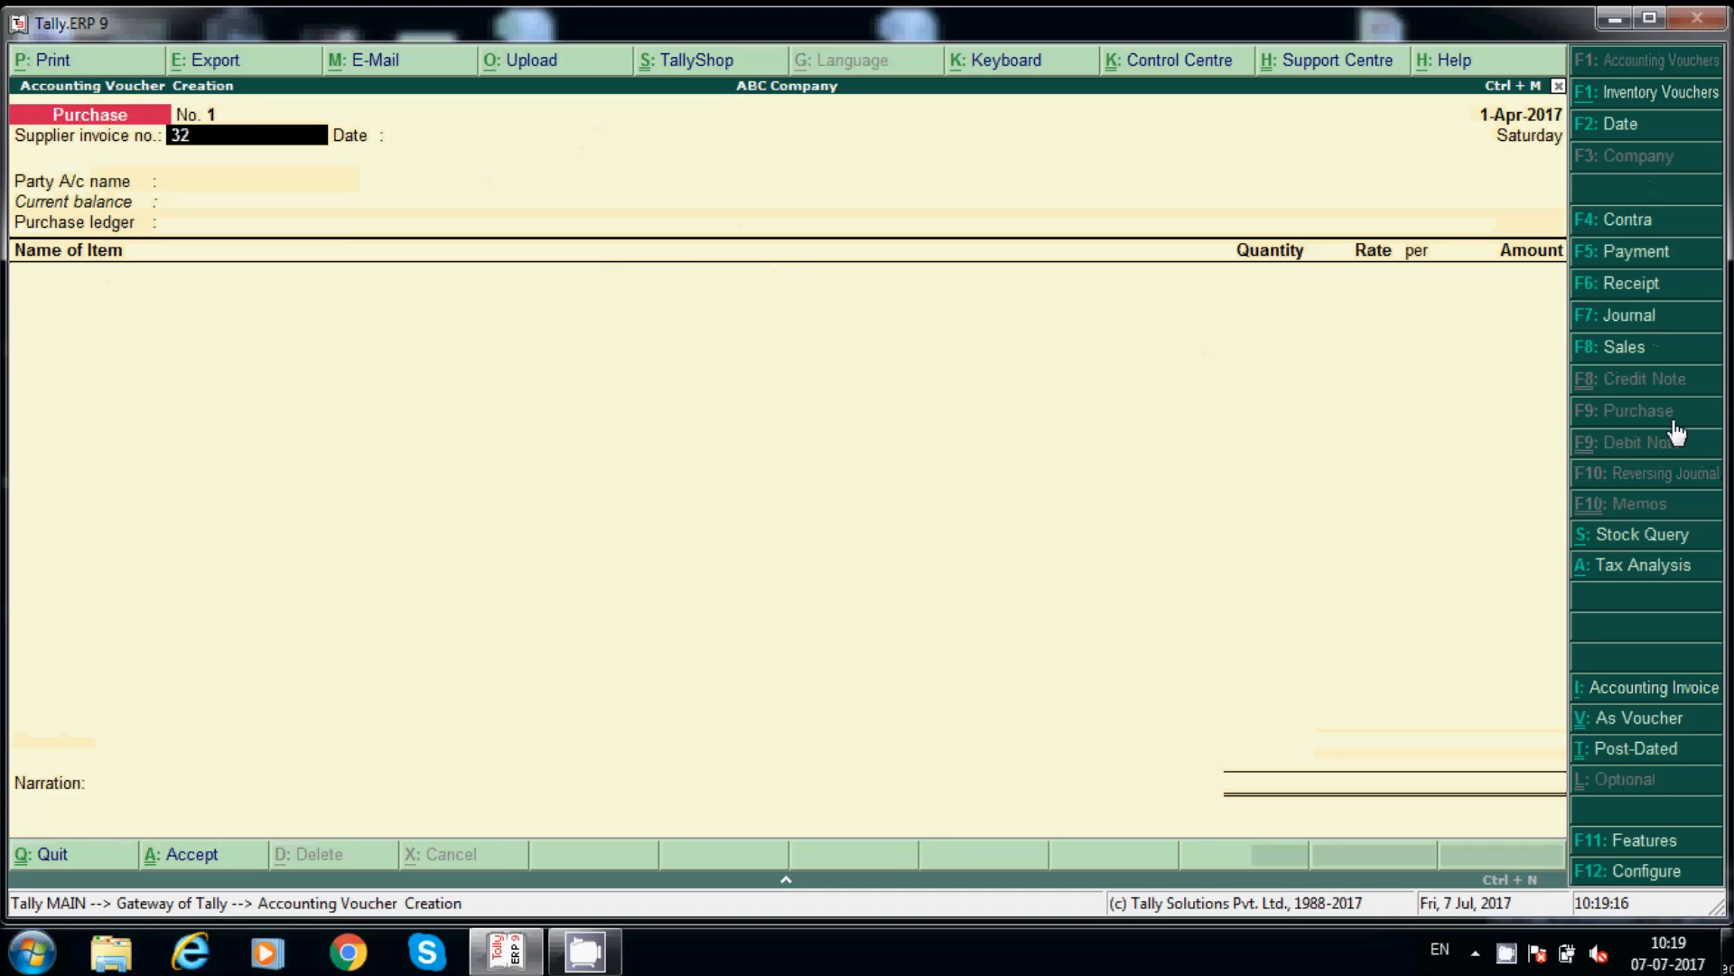
pyautogui.press('Return')
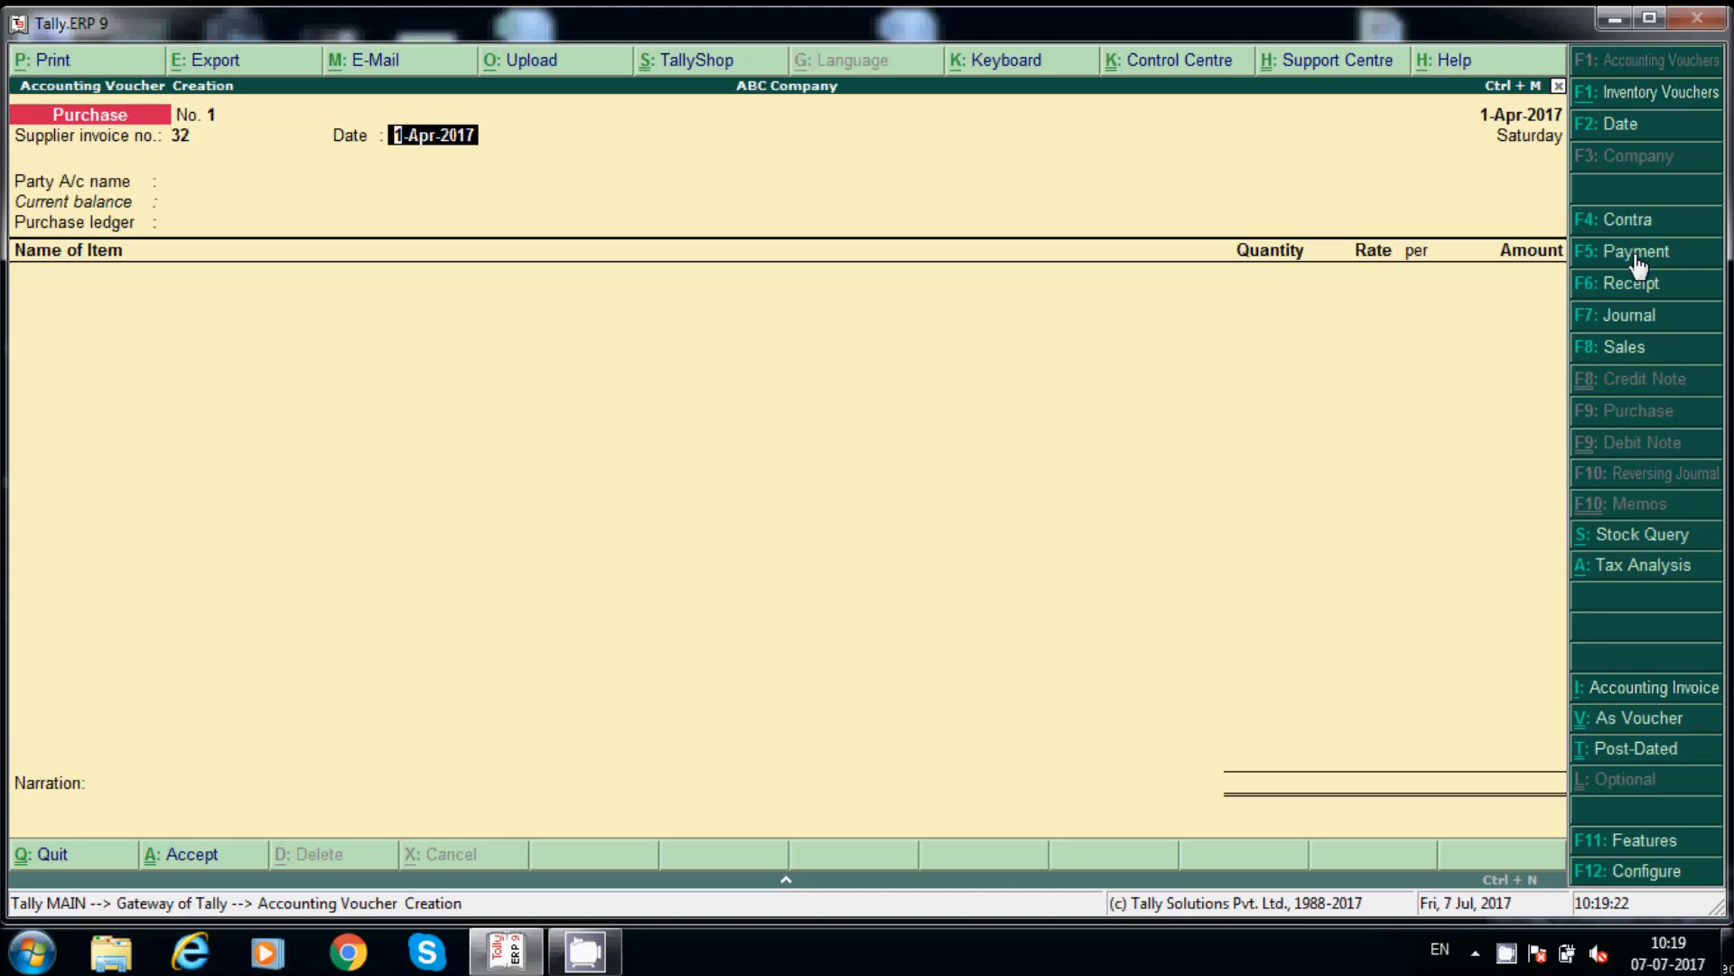
# Step: Date the voucher 1-Jul-2017 and select John Traders as the party
pyautogui.write('1')
pyautogui.write('.')
pyautogui.press('BackSpace')
pyautogui.press('BackSpace')
pyautogui.click(1649, 133)
pyautogui.press('BackSpace')
pyautogui.write('17.2017')
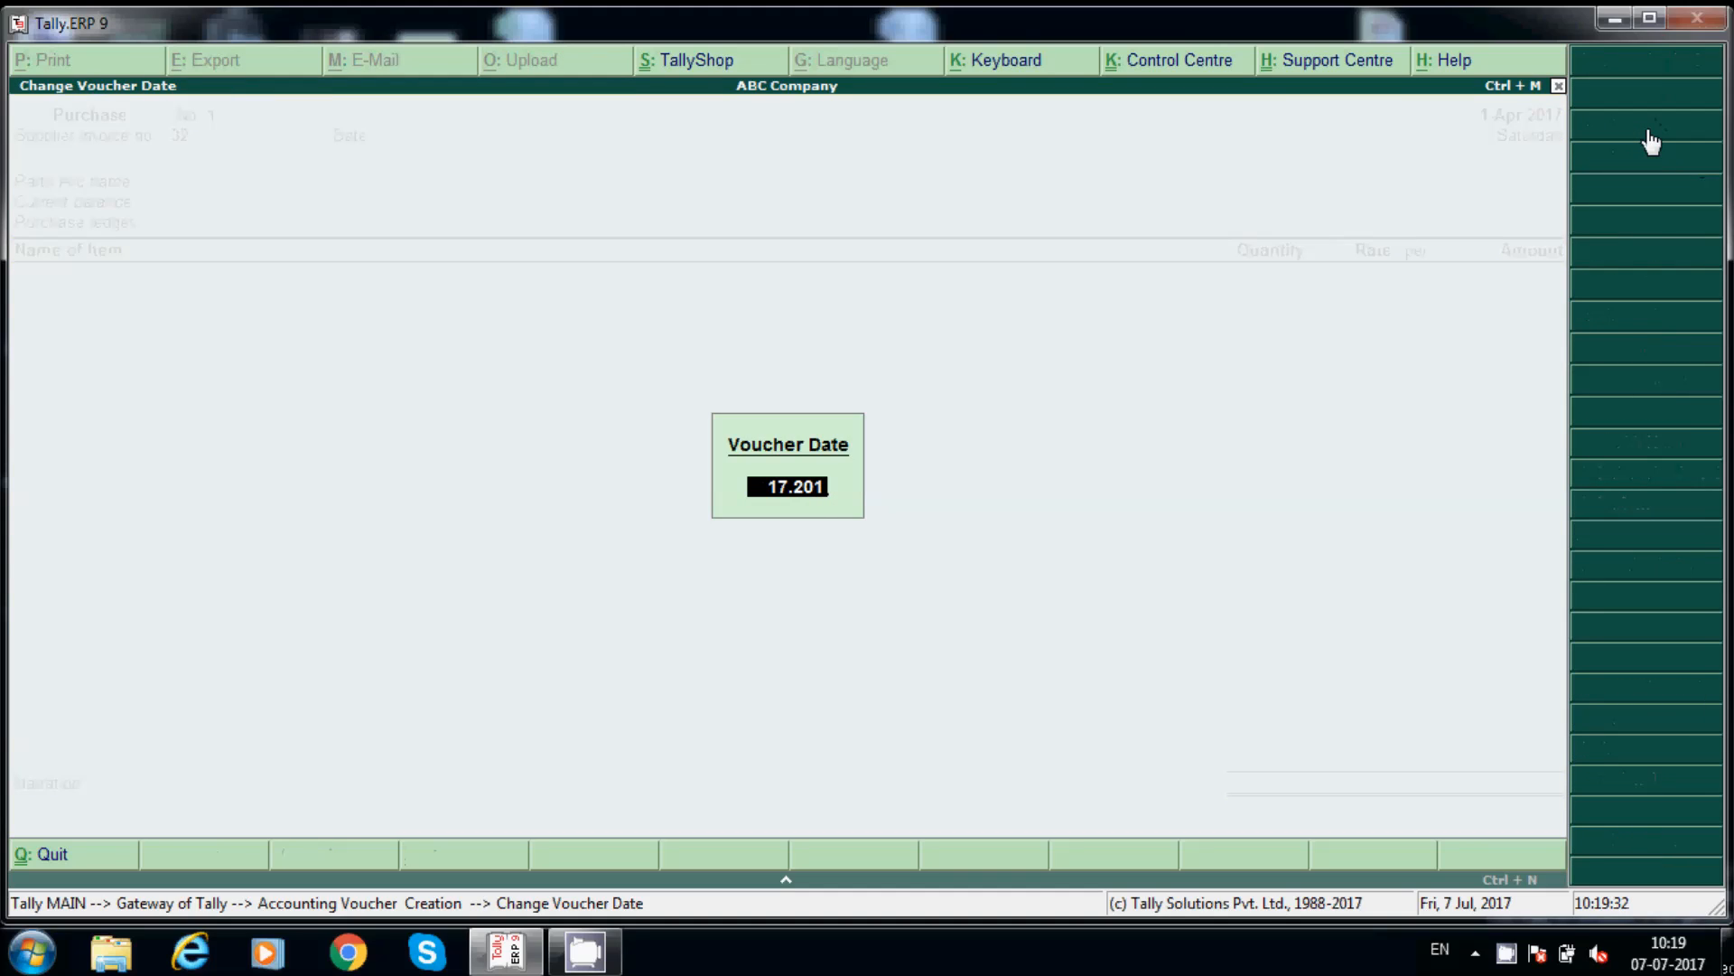
pyautogui.press('BackSpace')
pyautogui.press('BackSpace')
pyautogui.press('BackSpace')
pyautogui.press('BackSpace')
pyautogui.press('BackSpace')
pyautogui.press('BackSpace')
pyautogui.press('BackSpace')
pyautogui.write('1.7.2017')
pyautogui.press('Return')
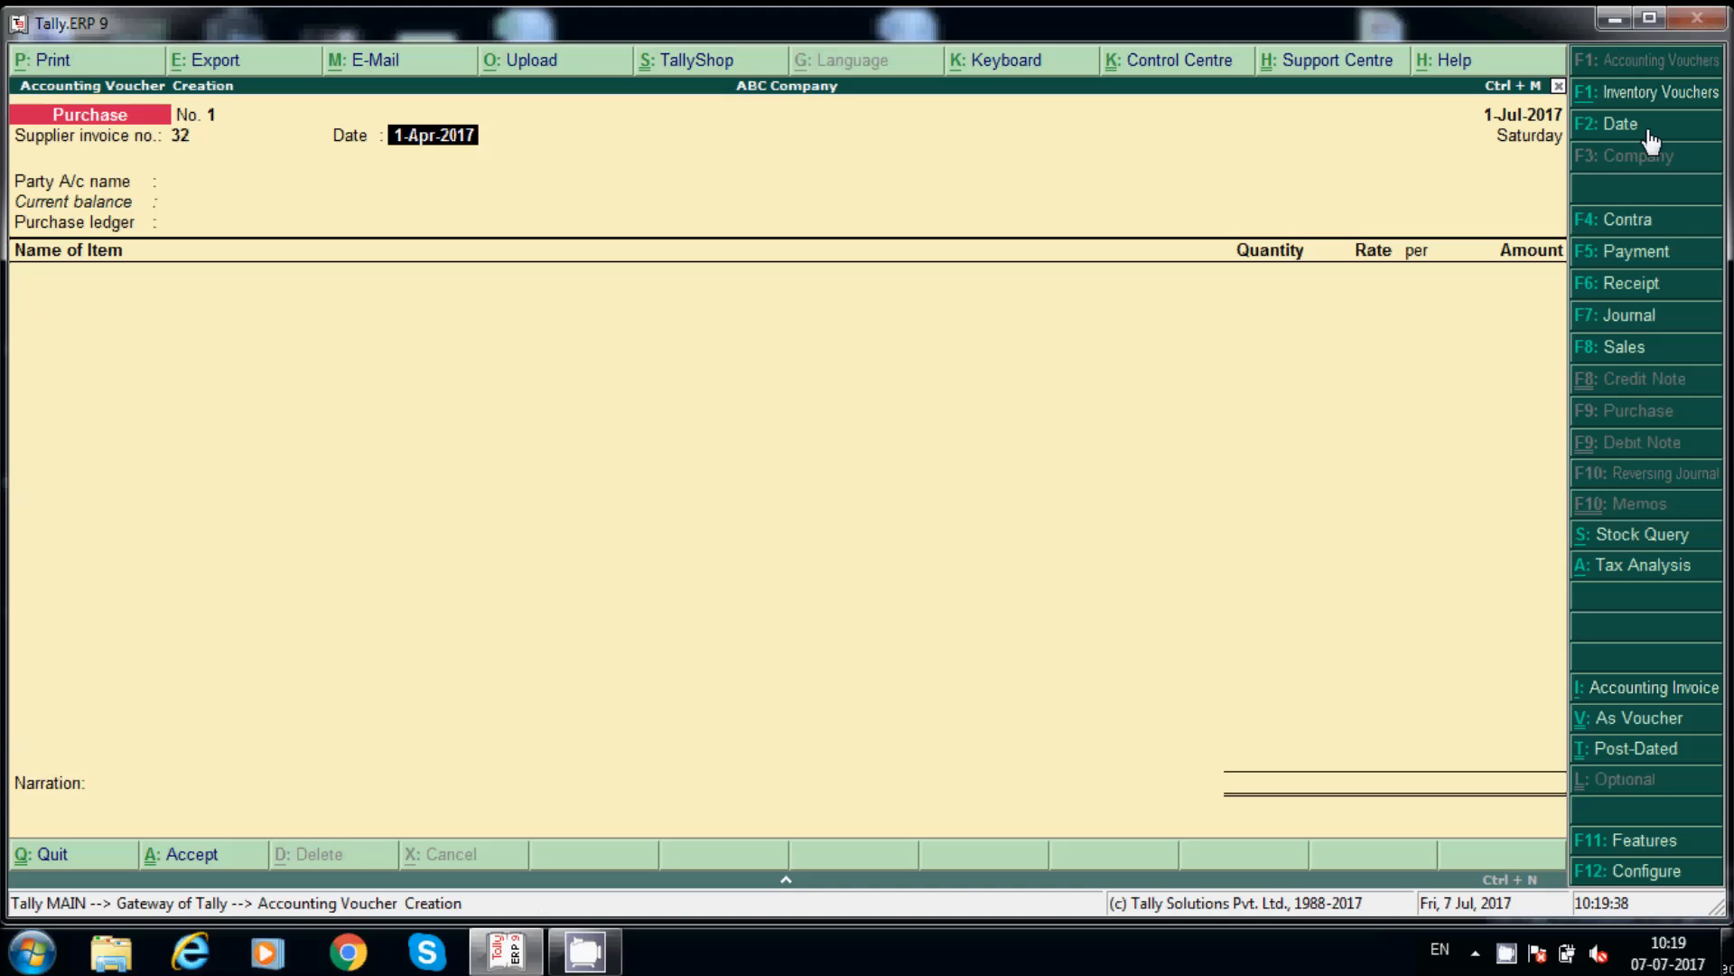
pyautogui.press('Return')
pyautogui.press('Down')
pyautogui.press('Return')
pyautogui.press('Return')
pyautogui.press('Return')
pyautogui.press('Return')
pyautogui.press('Return')
pyautogui.press('Return')
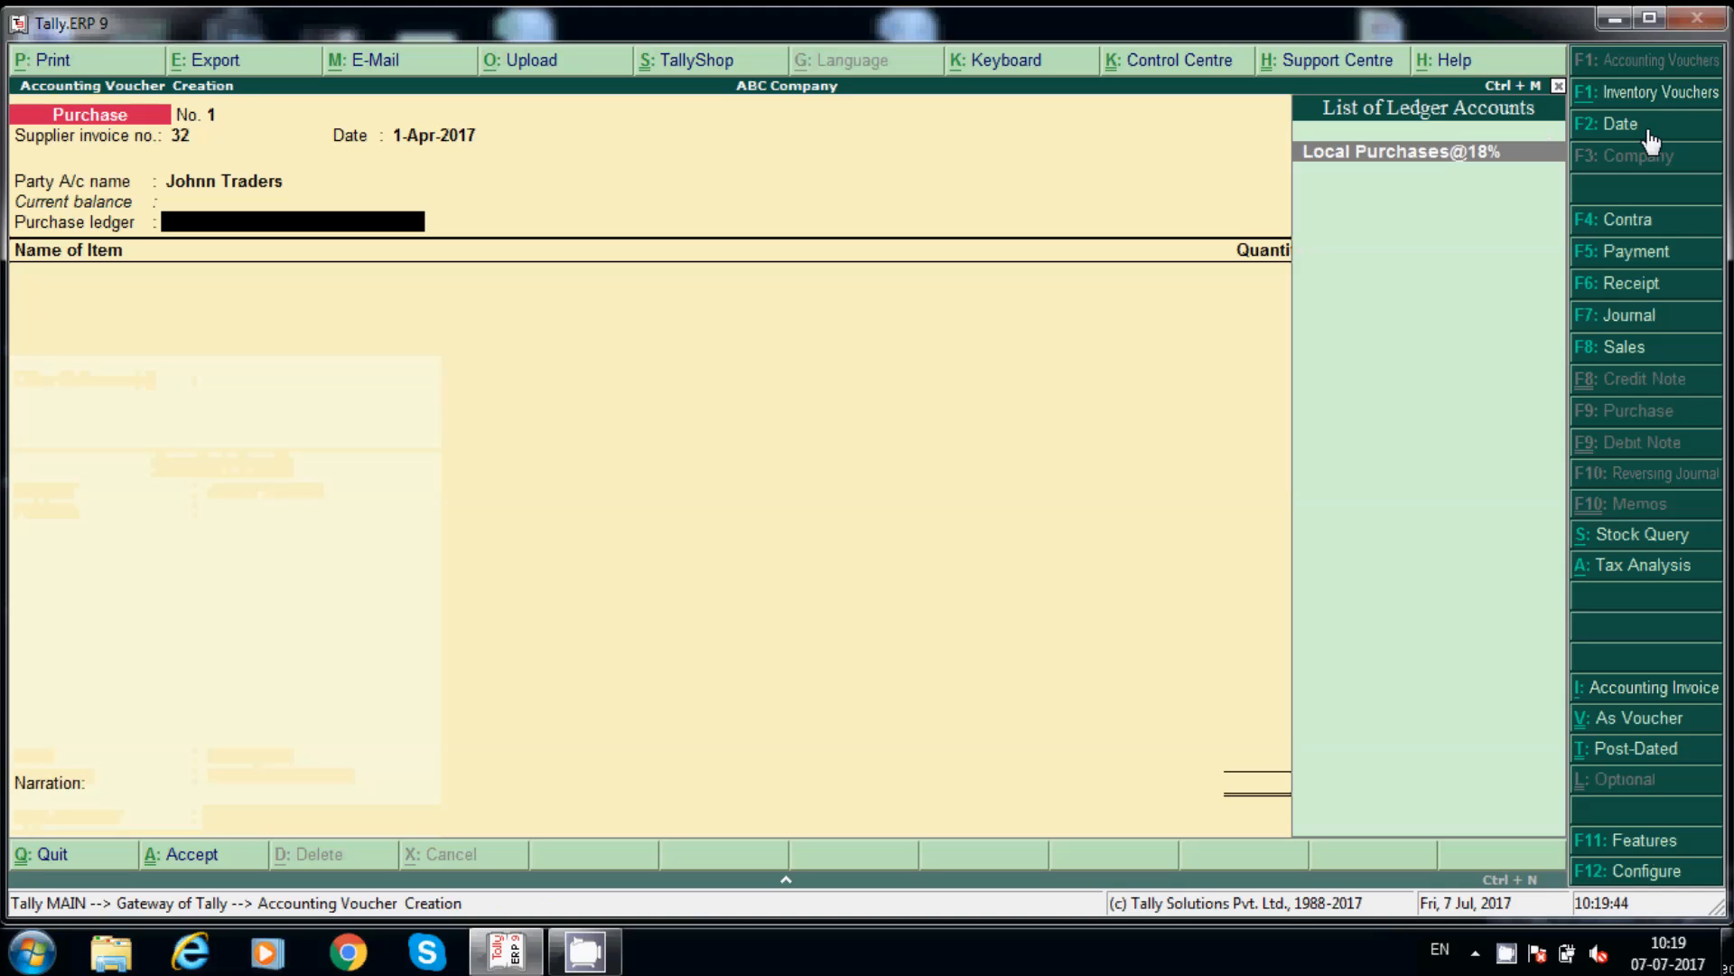
# Step: Use Local Purchases@18% and enter 20 Lenovo Laptops at 22,000.00, totalling 4,40,000.00
pyautogui.press('Return')
pyautogui.press('Return')
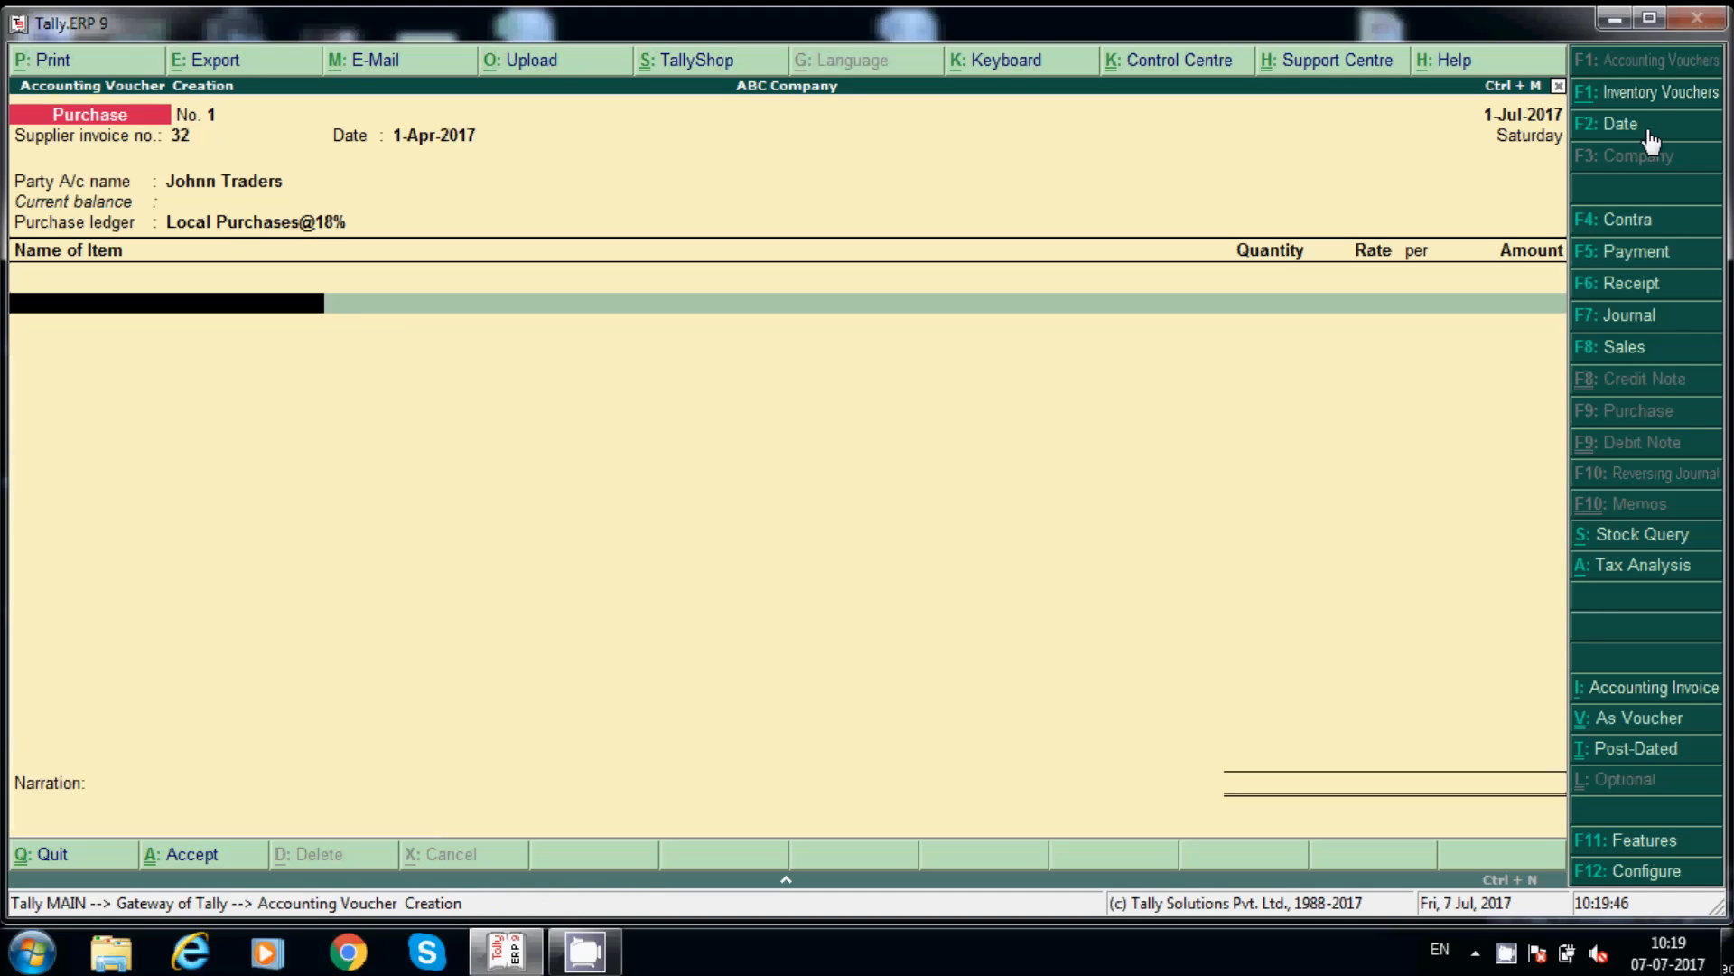
pyautogui.write('P')
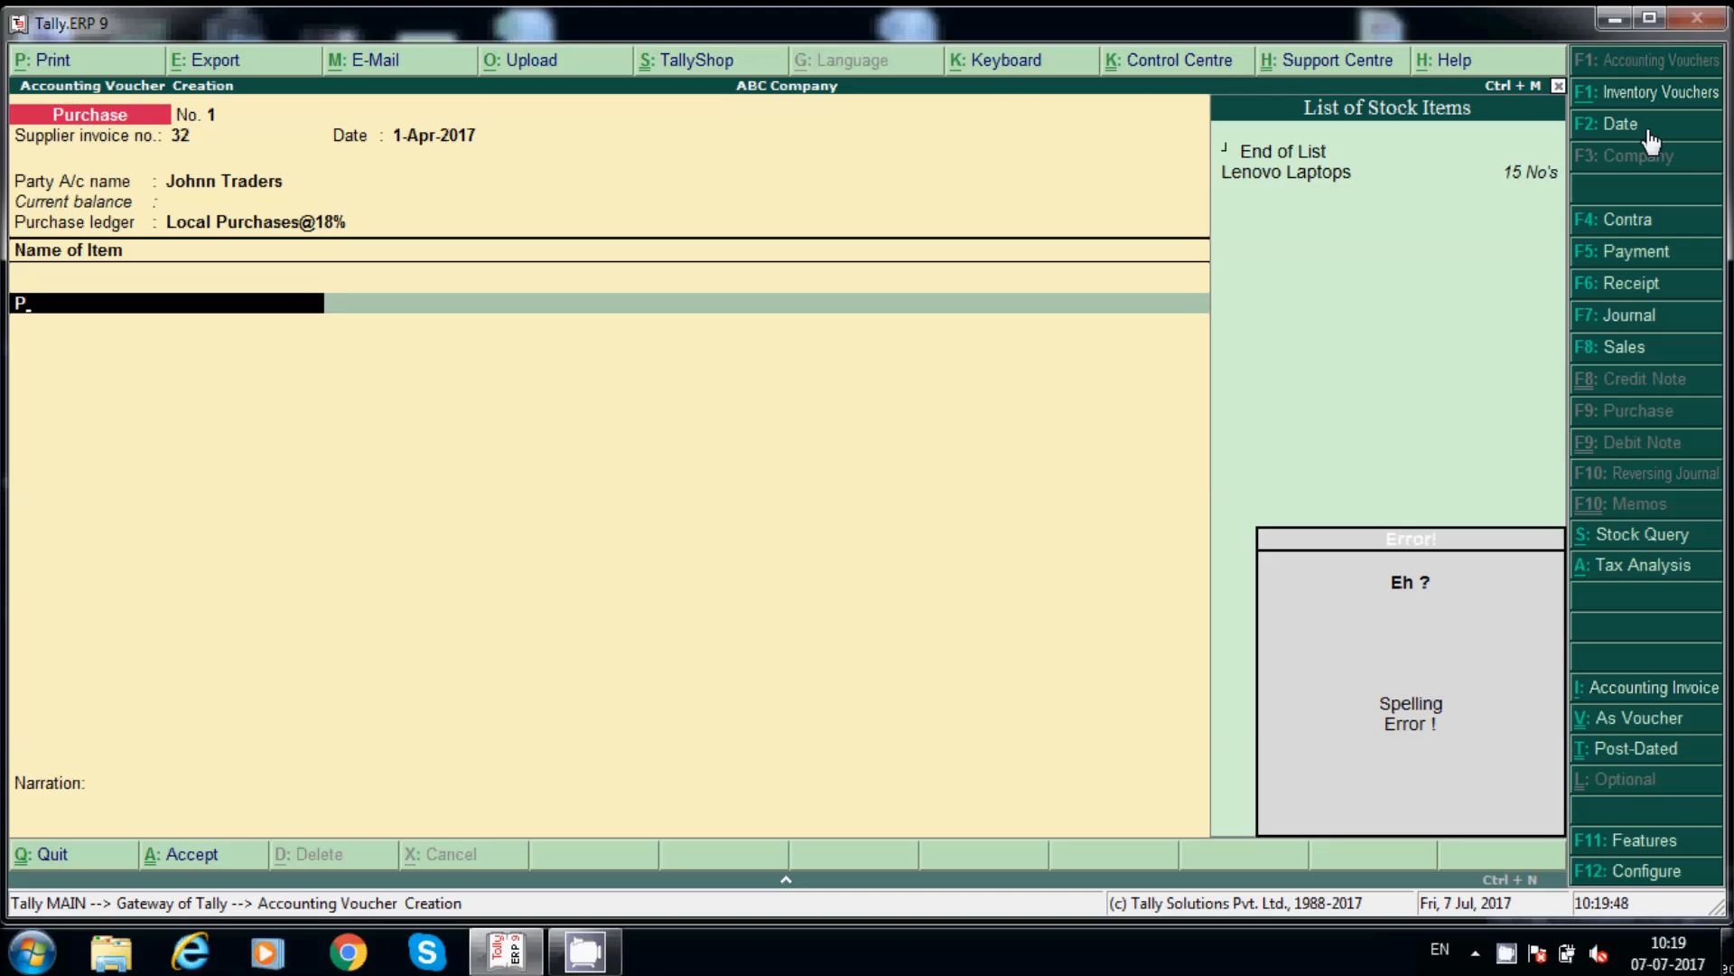
pyautogui.press('Down')
pyautogui.press('Return')
pyautogui.write('20')
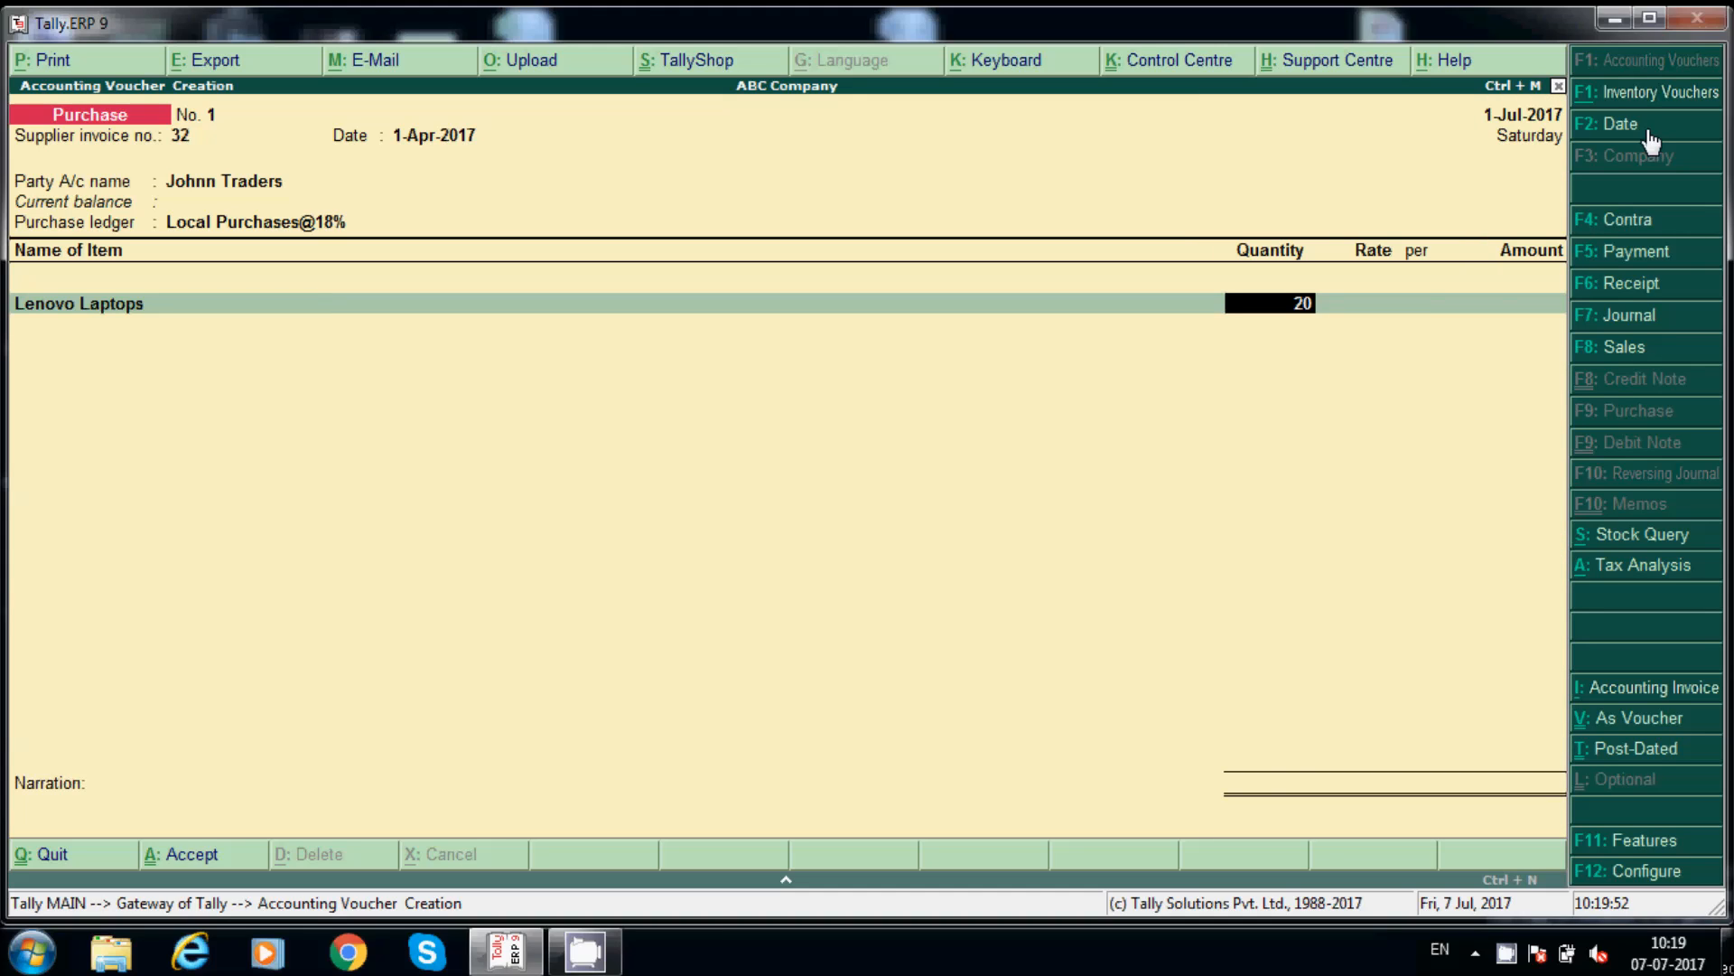
pyautogui.press('Return')
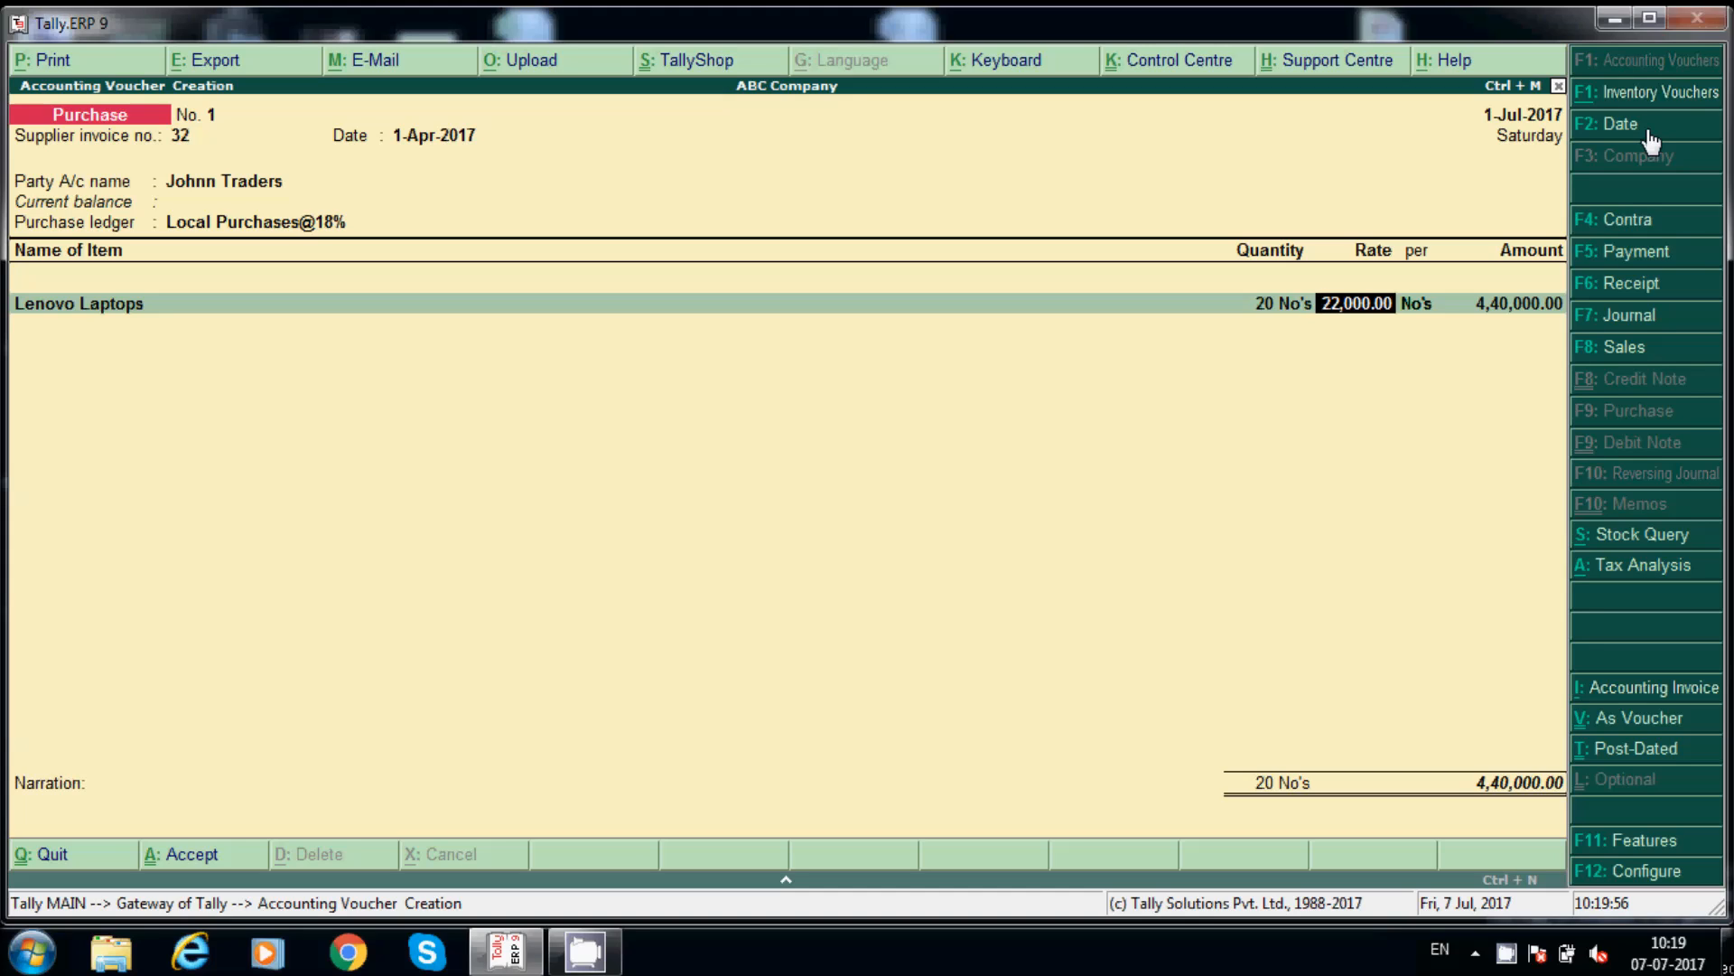
pyautogui.press('Return')
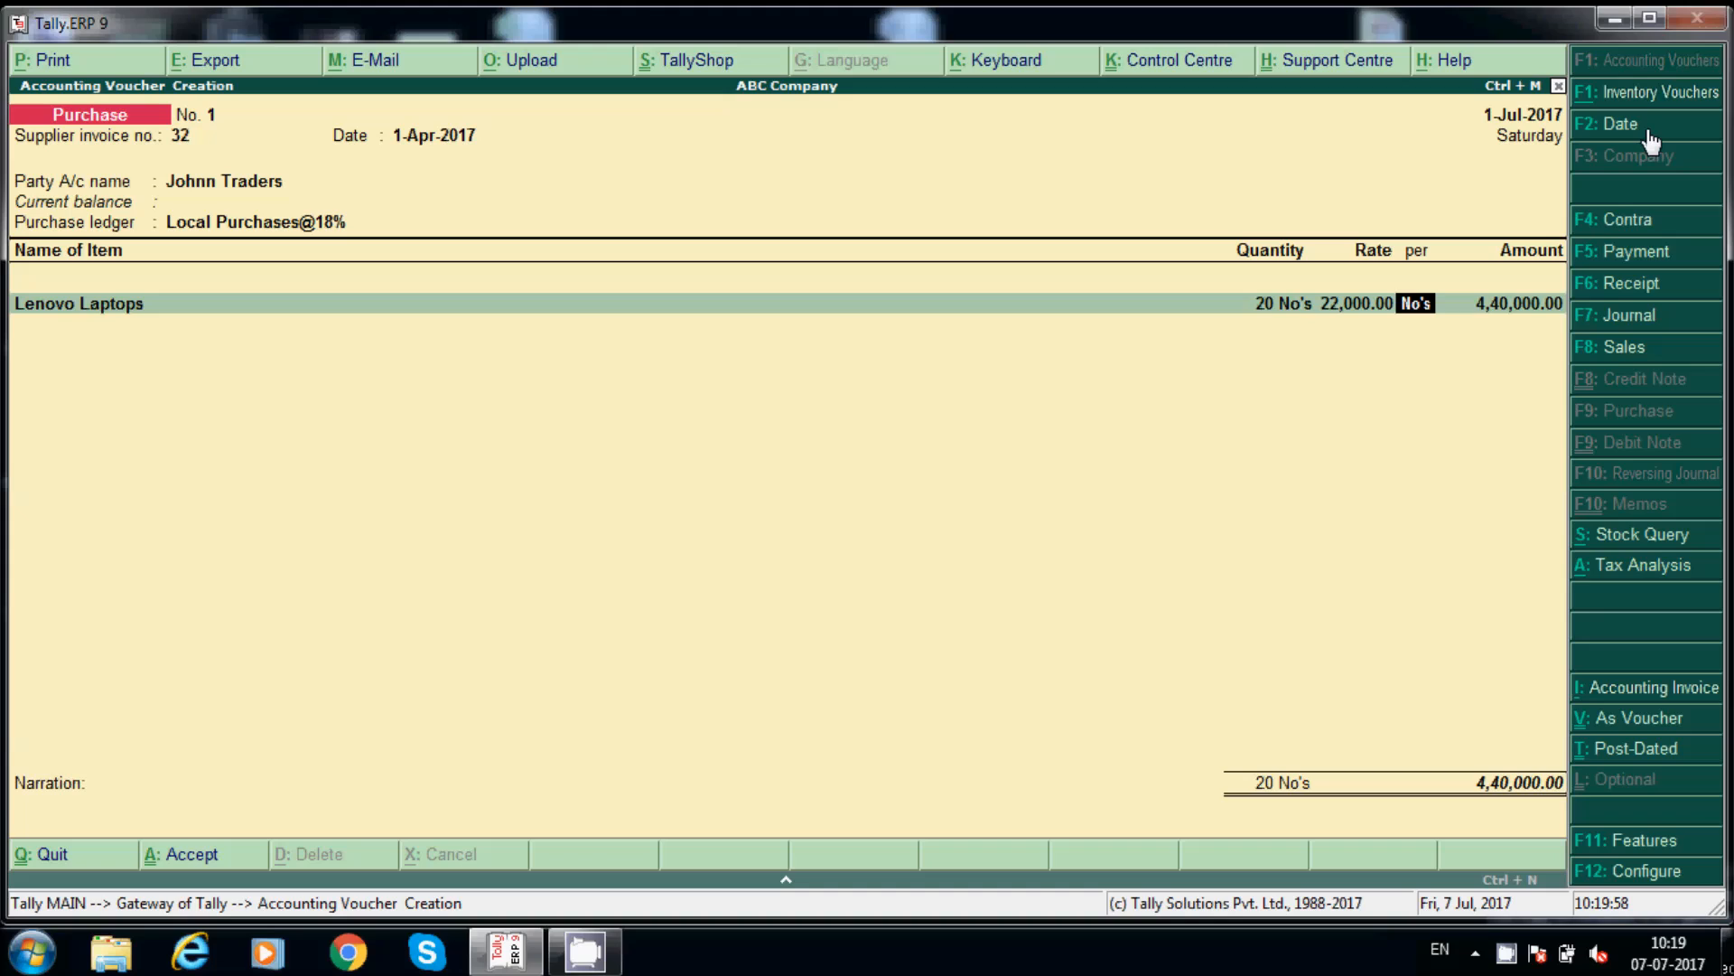
pyautogui.press('Return')
pyautogui.press('BackSpace')
pyautogui.press('BackSpace')
pyautogui.press('Return')
pyautogui.press('BackSpace')
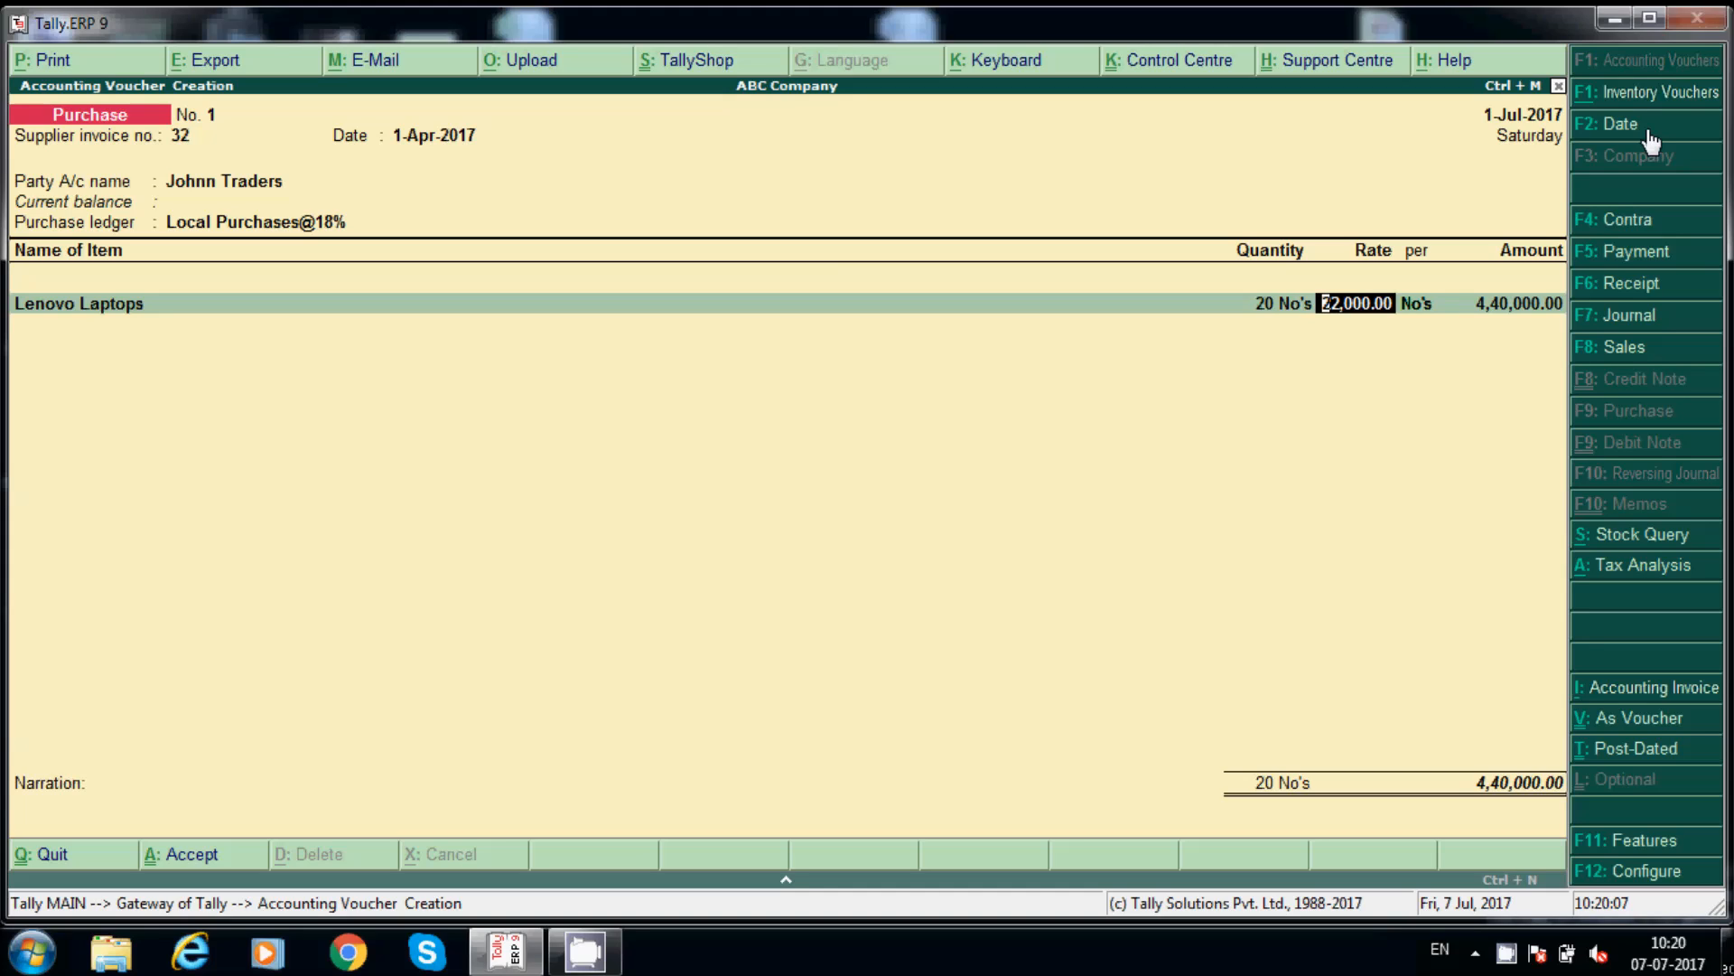
pyautogui.press('Return')
pyautogui.press('Return')
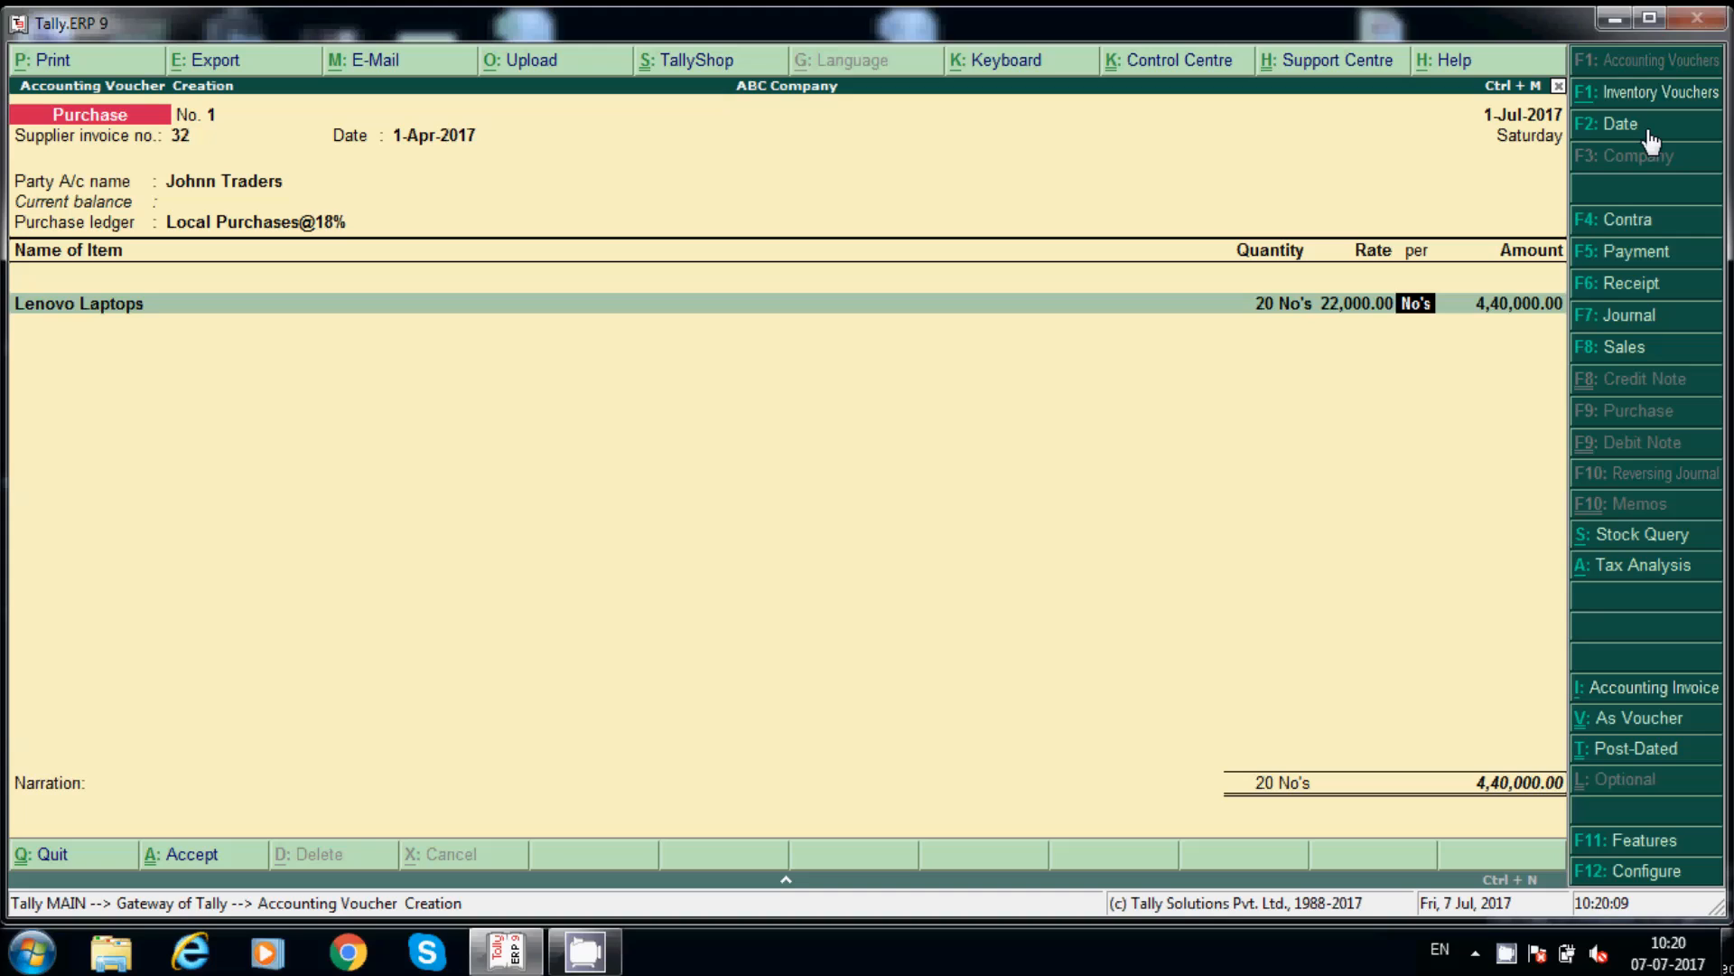
pyautogui.press('Return')
pyautogui.press('Return')
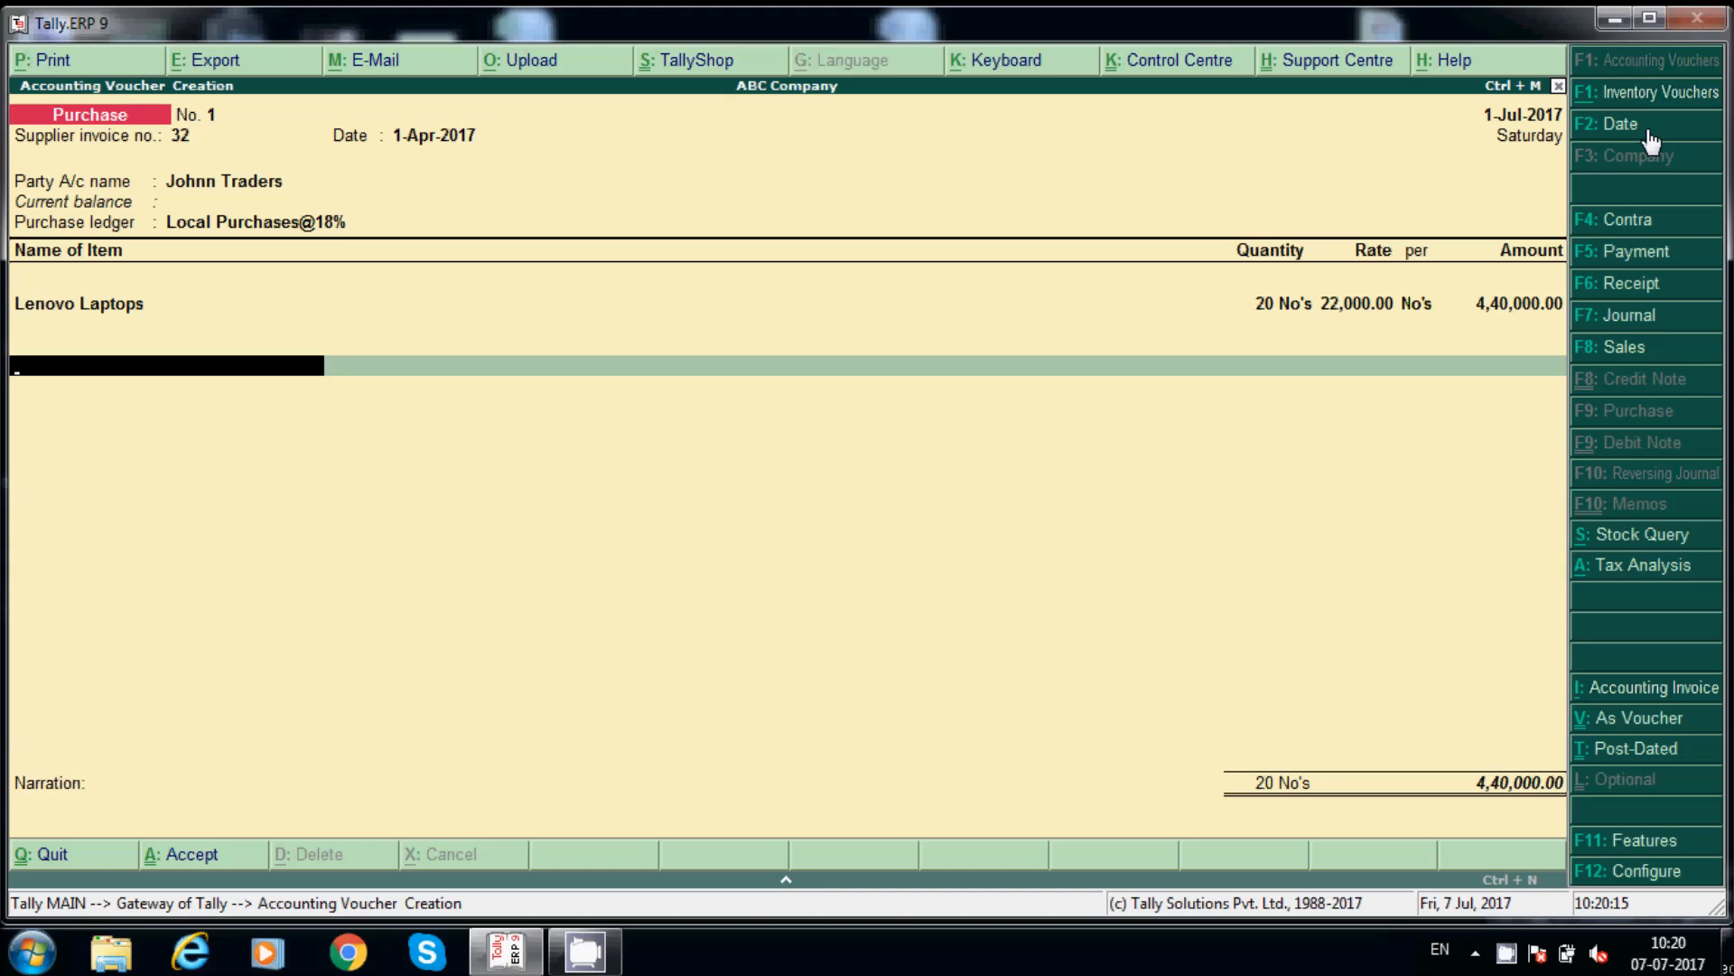
# Step: Add the Input SGST@9% line at 39,600.00, checking that ledger's settings along the way
pyautogui.write('St')
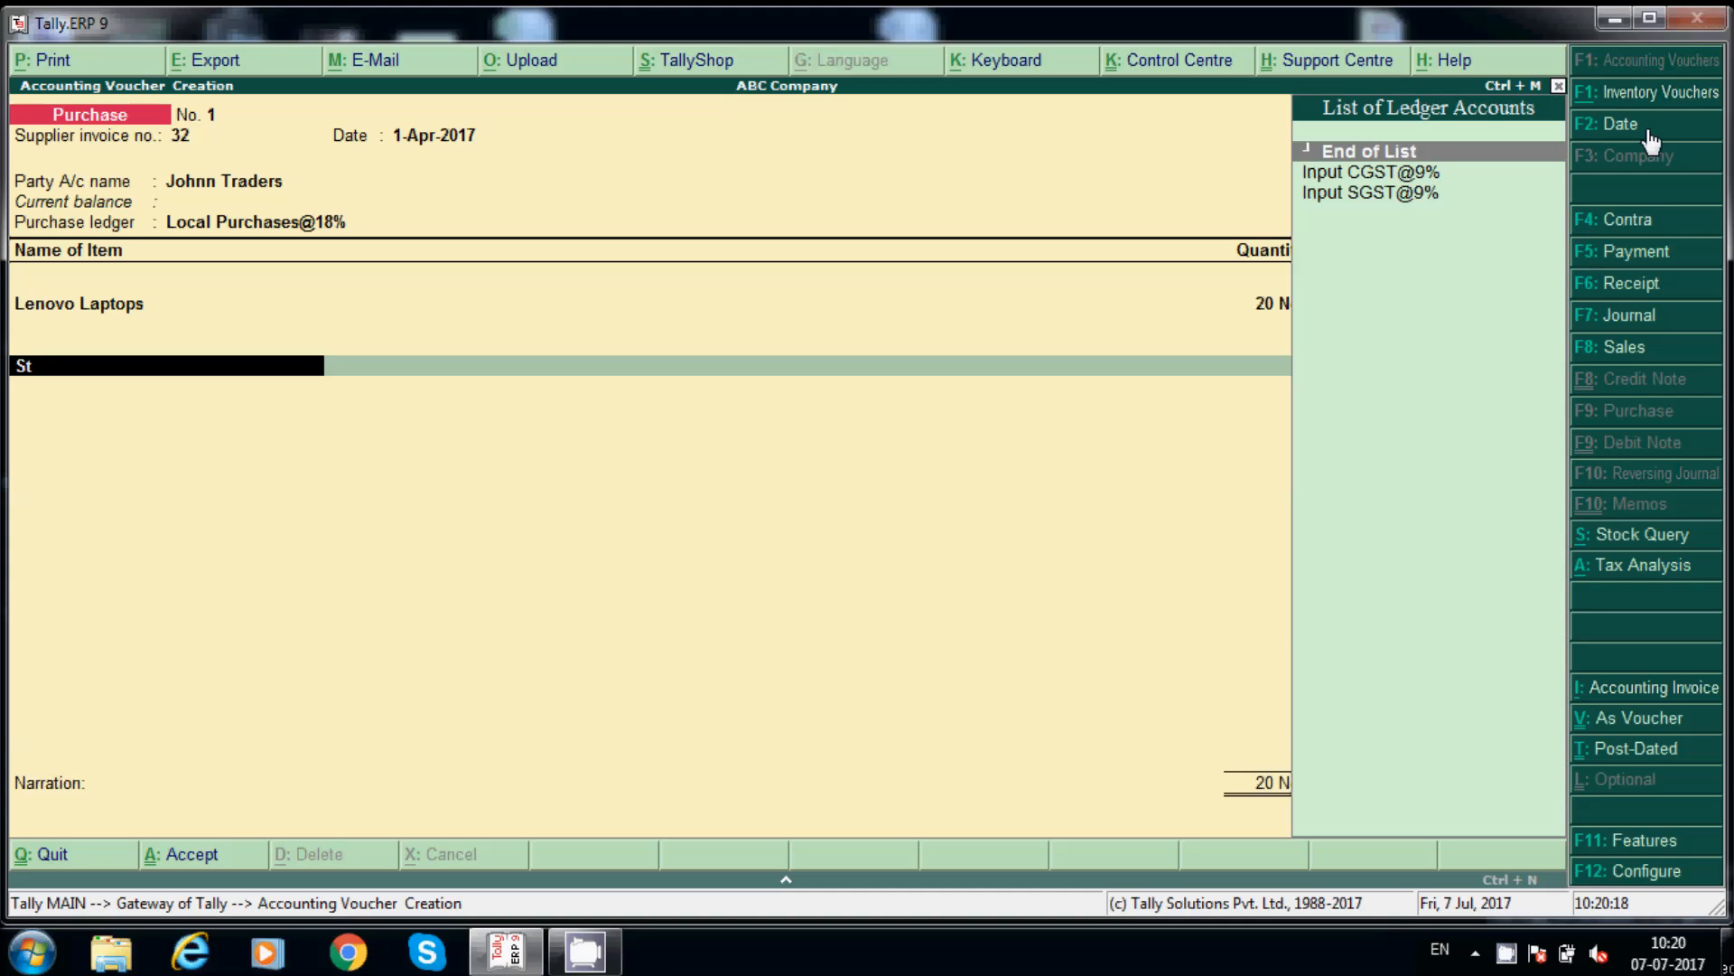
pyautogui.press('Down')
pyautogui.press('Down')
pyautogui.press('Return')
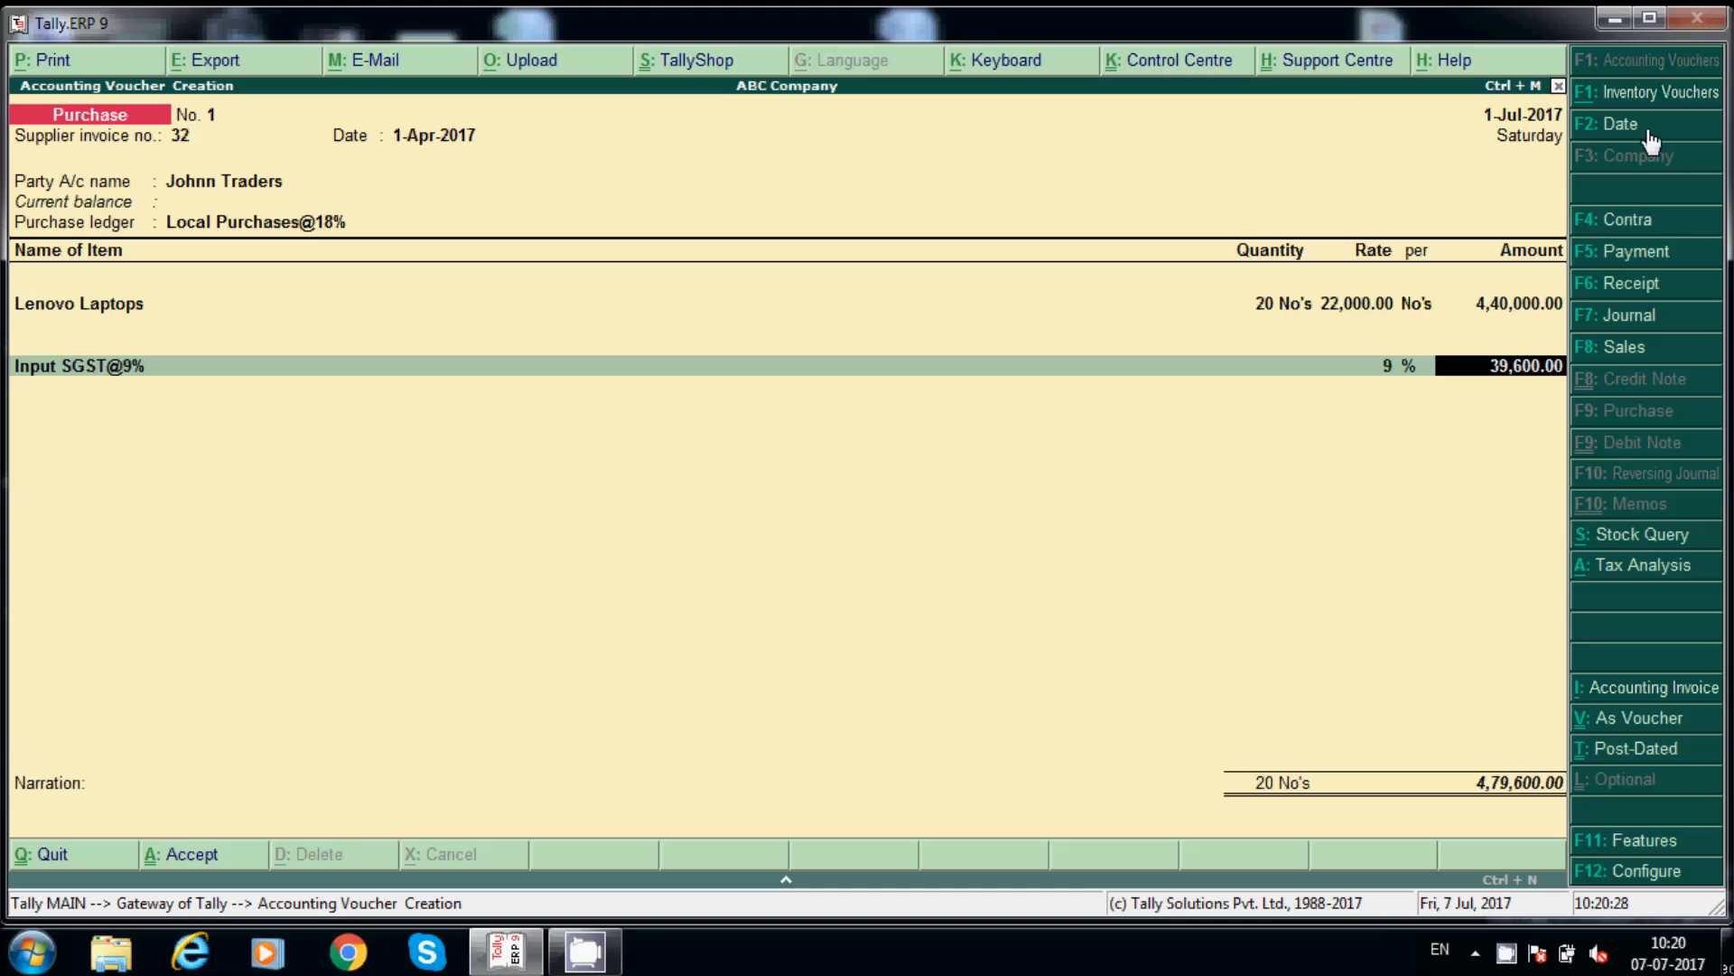
pyautogui.press('BackSpace')
pyautogui.hotkey('ctrl', 'Return')
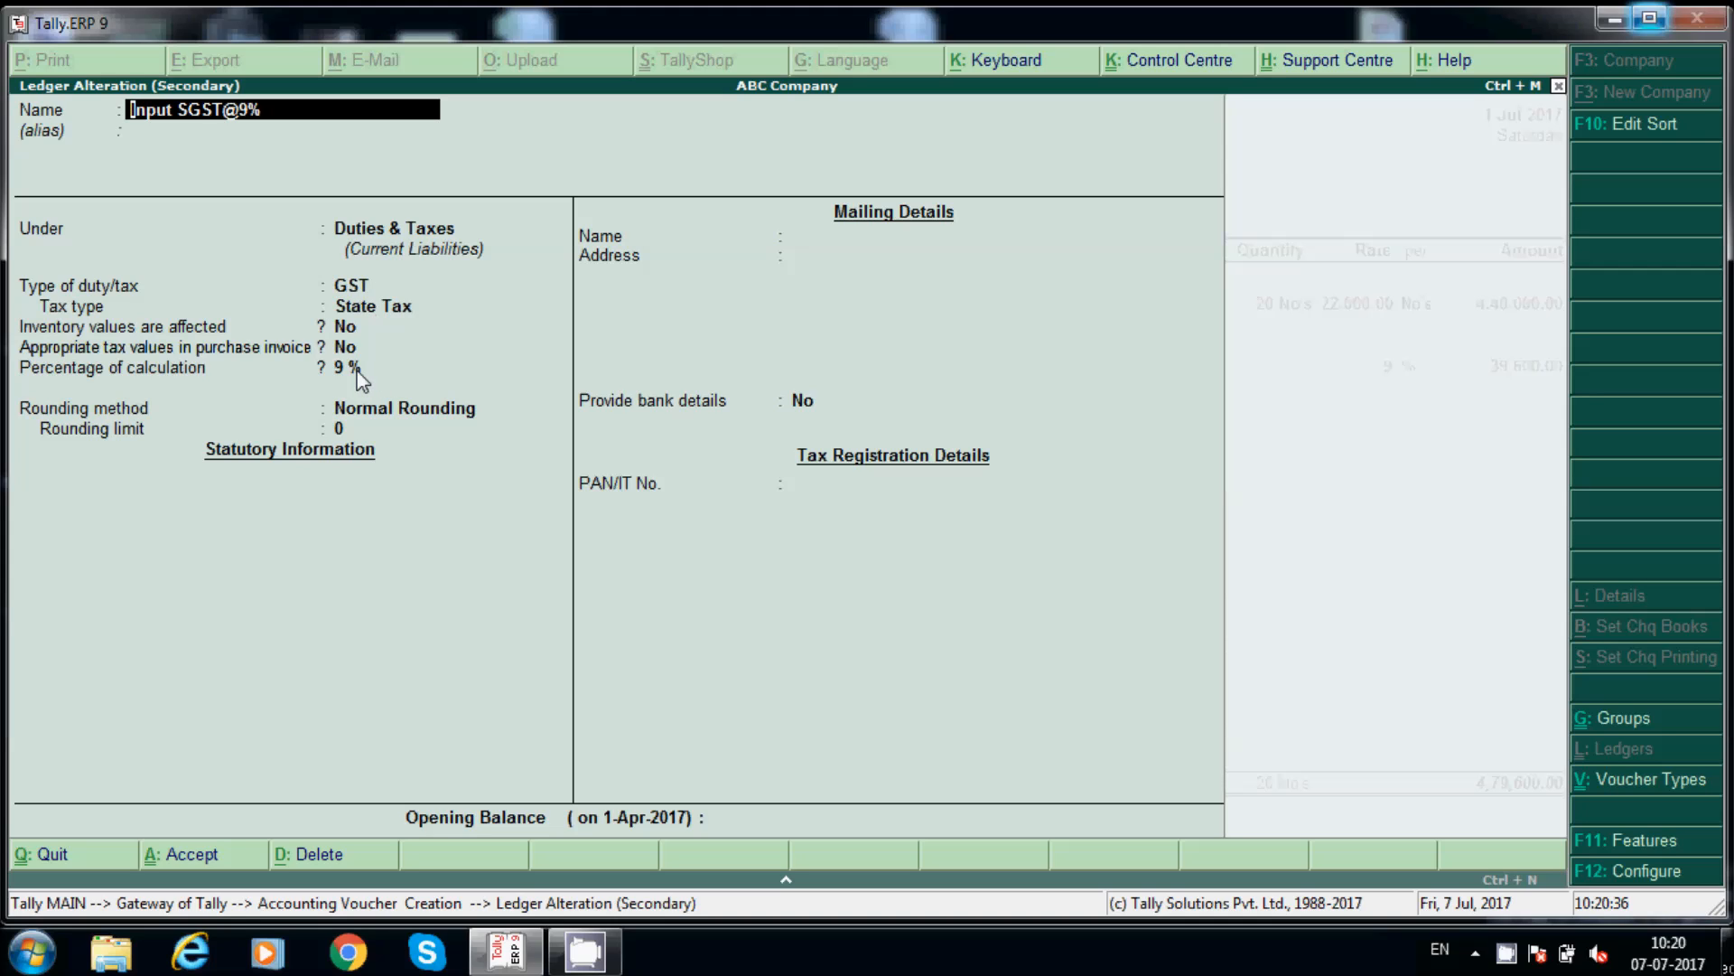
pyautogui.press('BackSpace')
pyautogui.press('Escape')
pyautogui.press('Return')
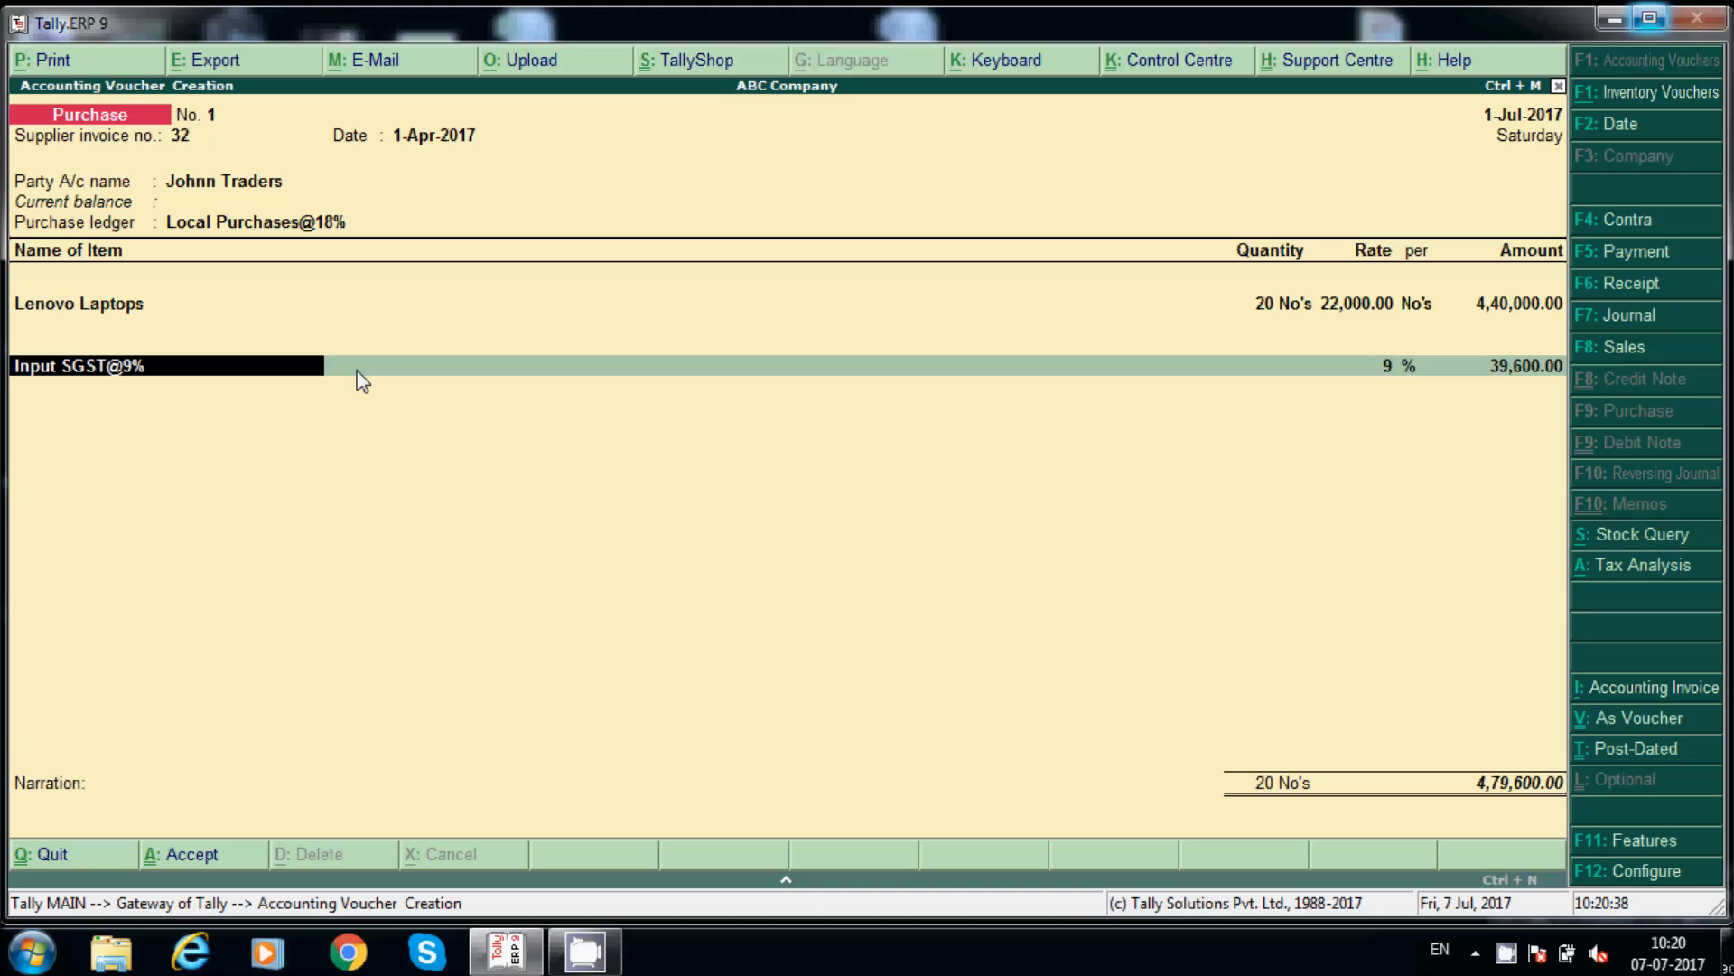
pyautogui.press('Return')
pyautogui.press('Return')
# Step: Add the Input CGST@9% line at 39,600.00
pyautogui.write('In')
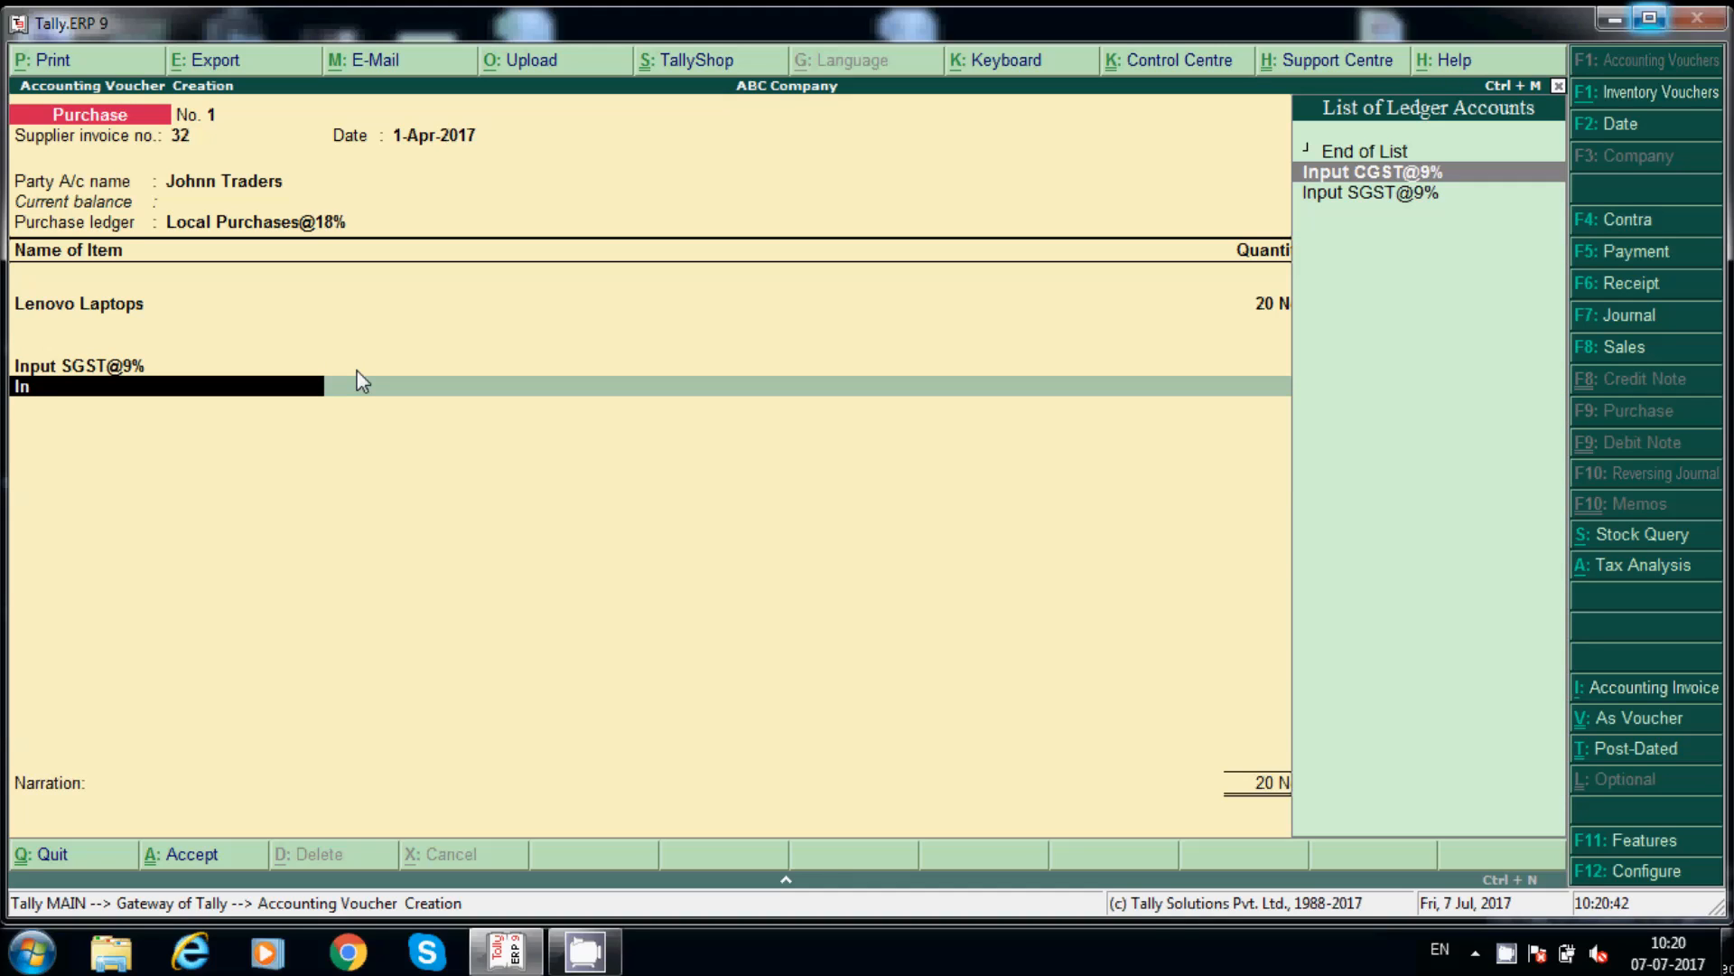
pyautogui.press('Return')
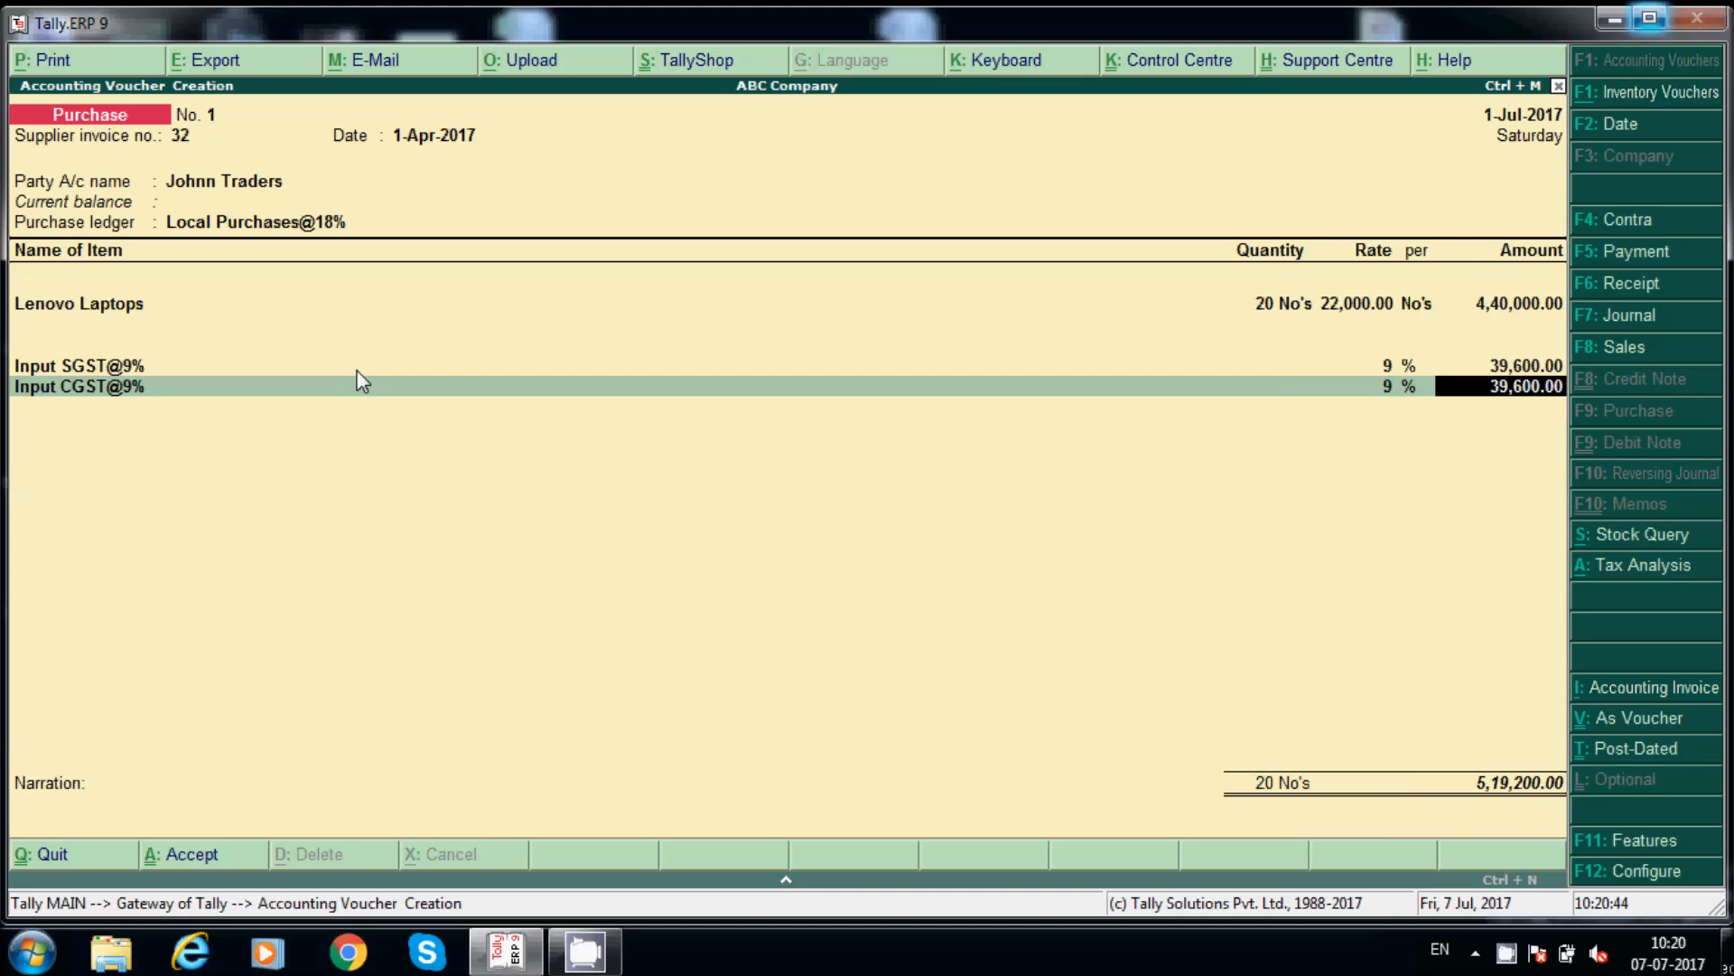
pyautogui.press('Return')
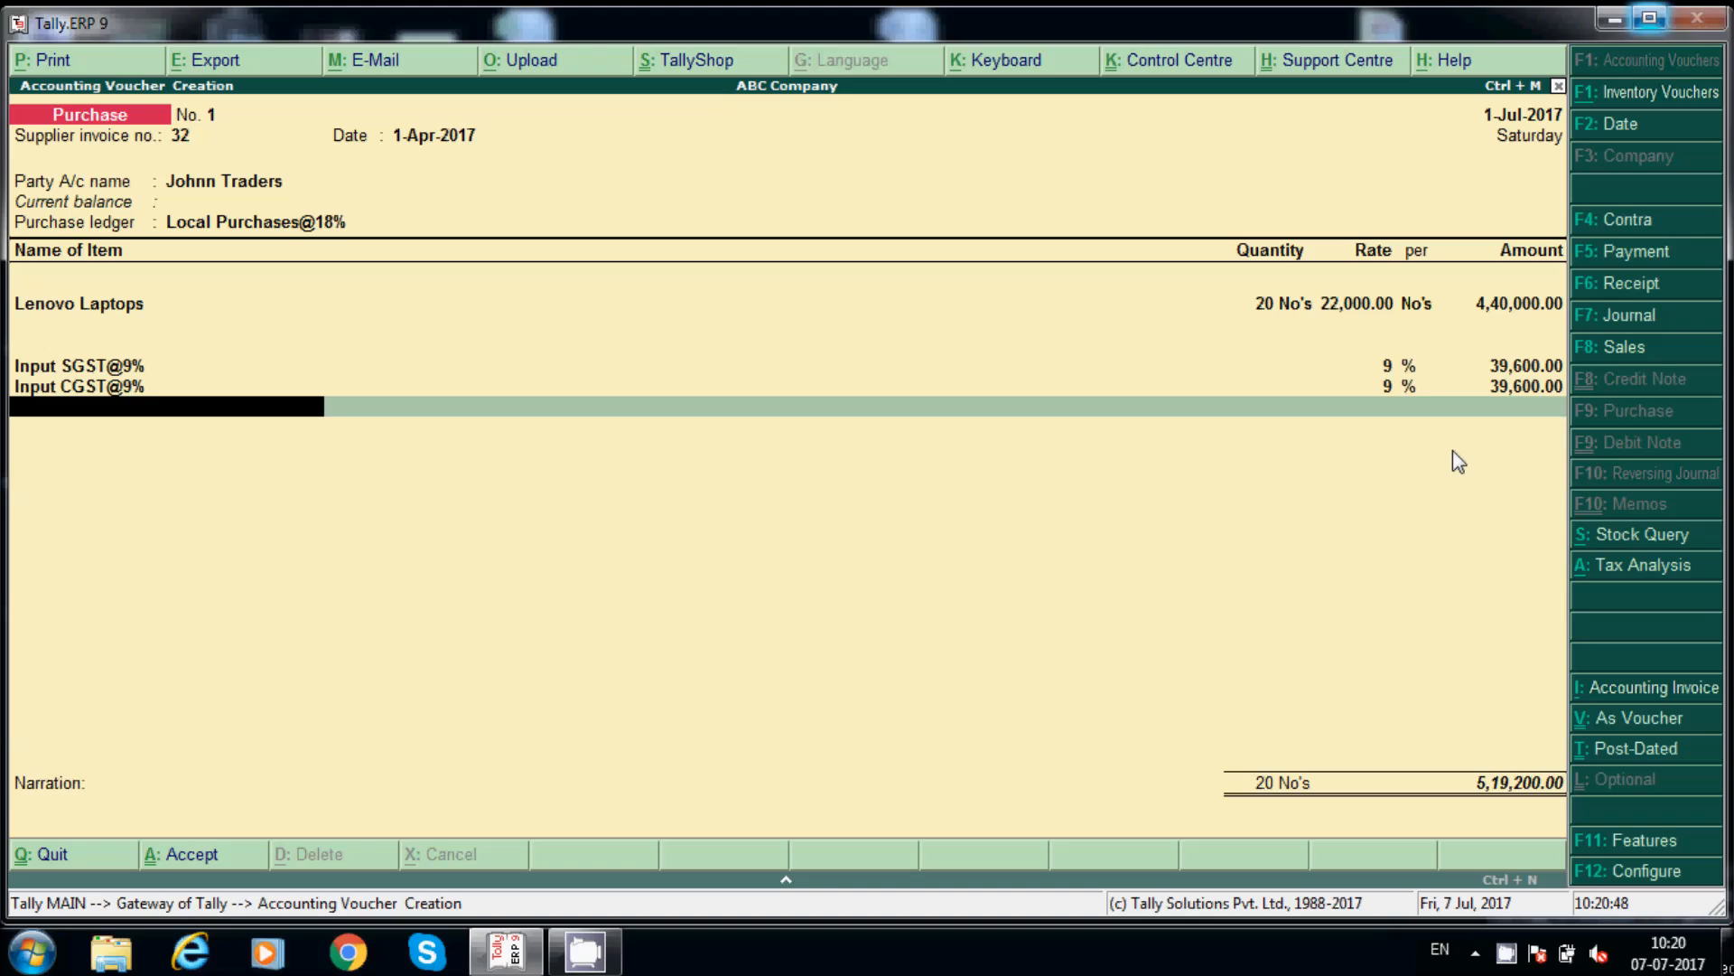
# Step: Add the narration 'being Laptops purchased from John Traders', save the voucher and exit
pyautogui.press('Return')
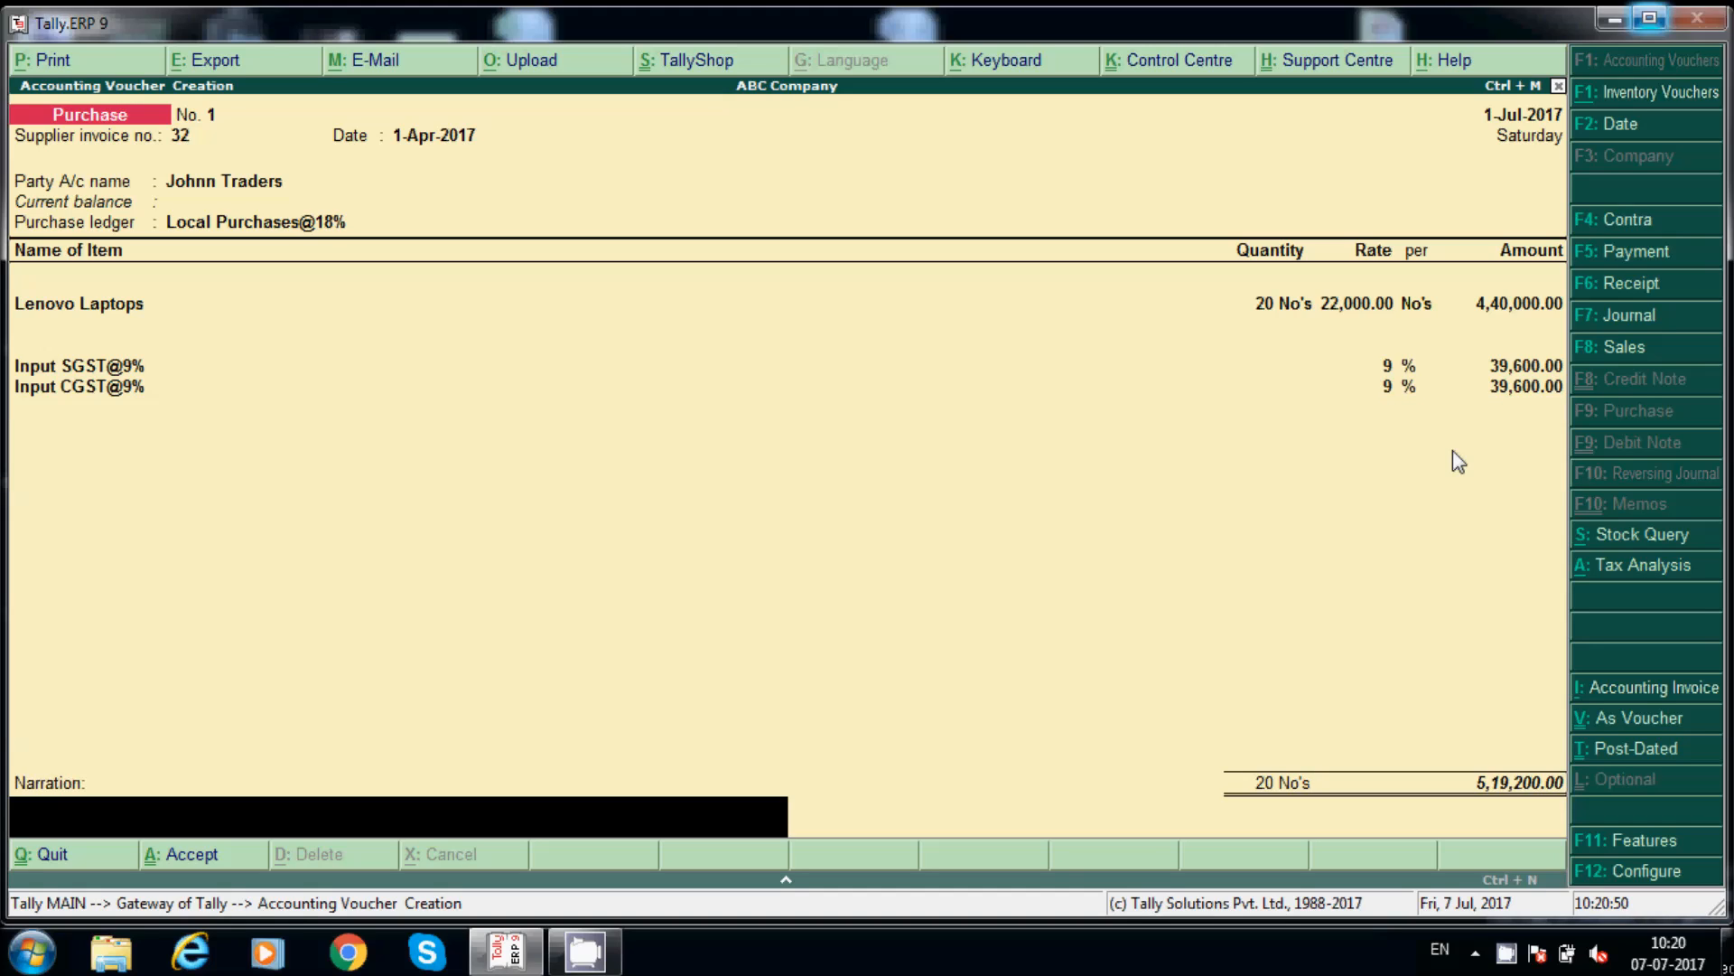
pyautogui.write('being Laptps')
pyautogui.press('BackSpace')
pyautogui.press('BackSpace')
pyautogui.write('ops purchased from')
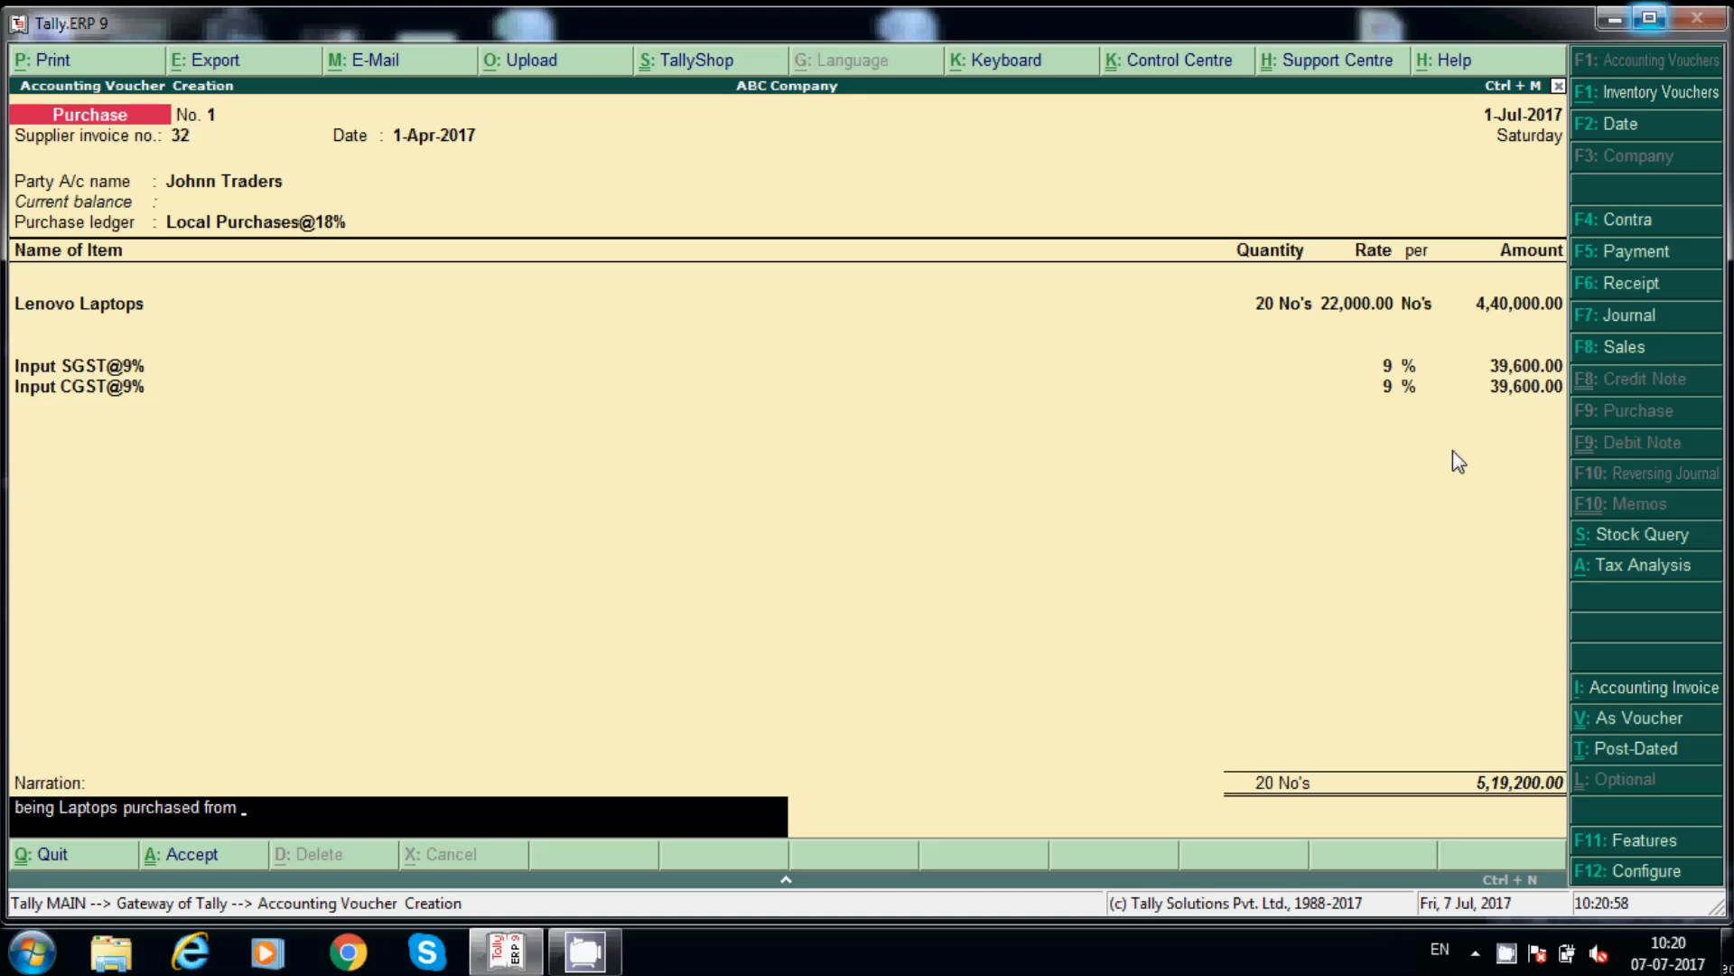
pyautogui.write(' John Traders')
pyautogui.press('Return')
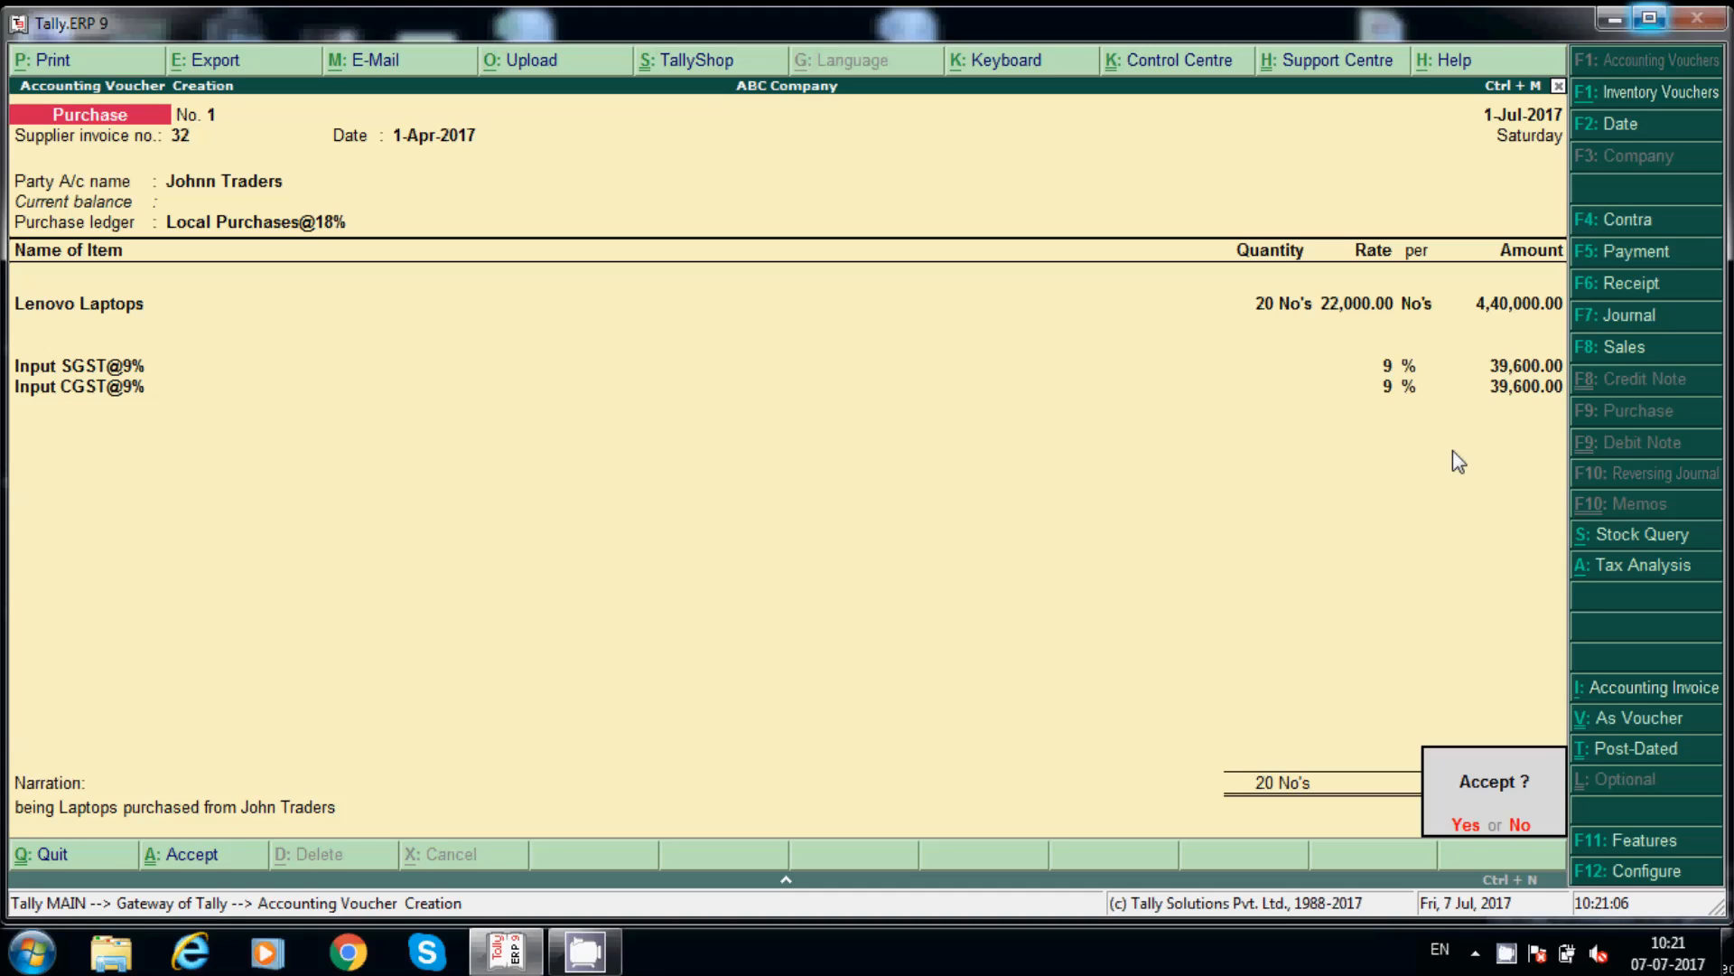
pyautogui.press('y')
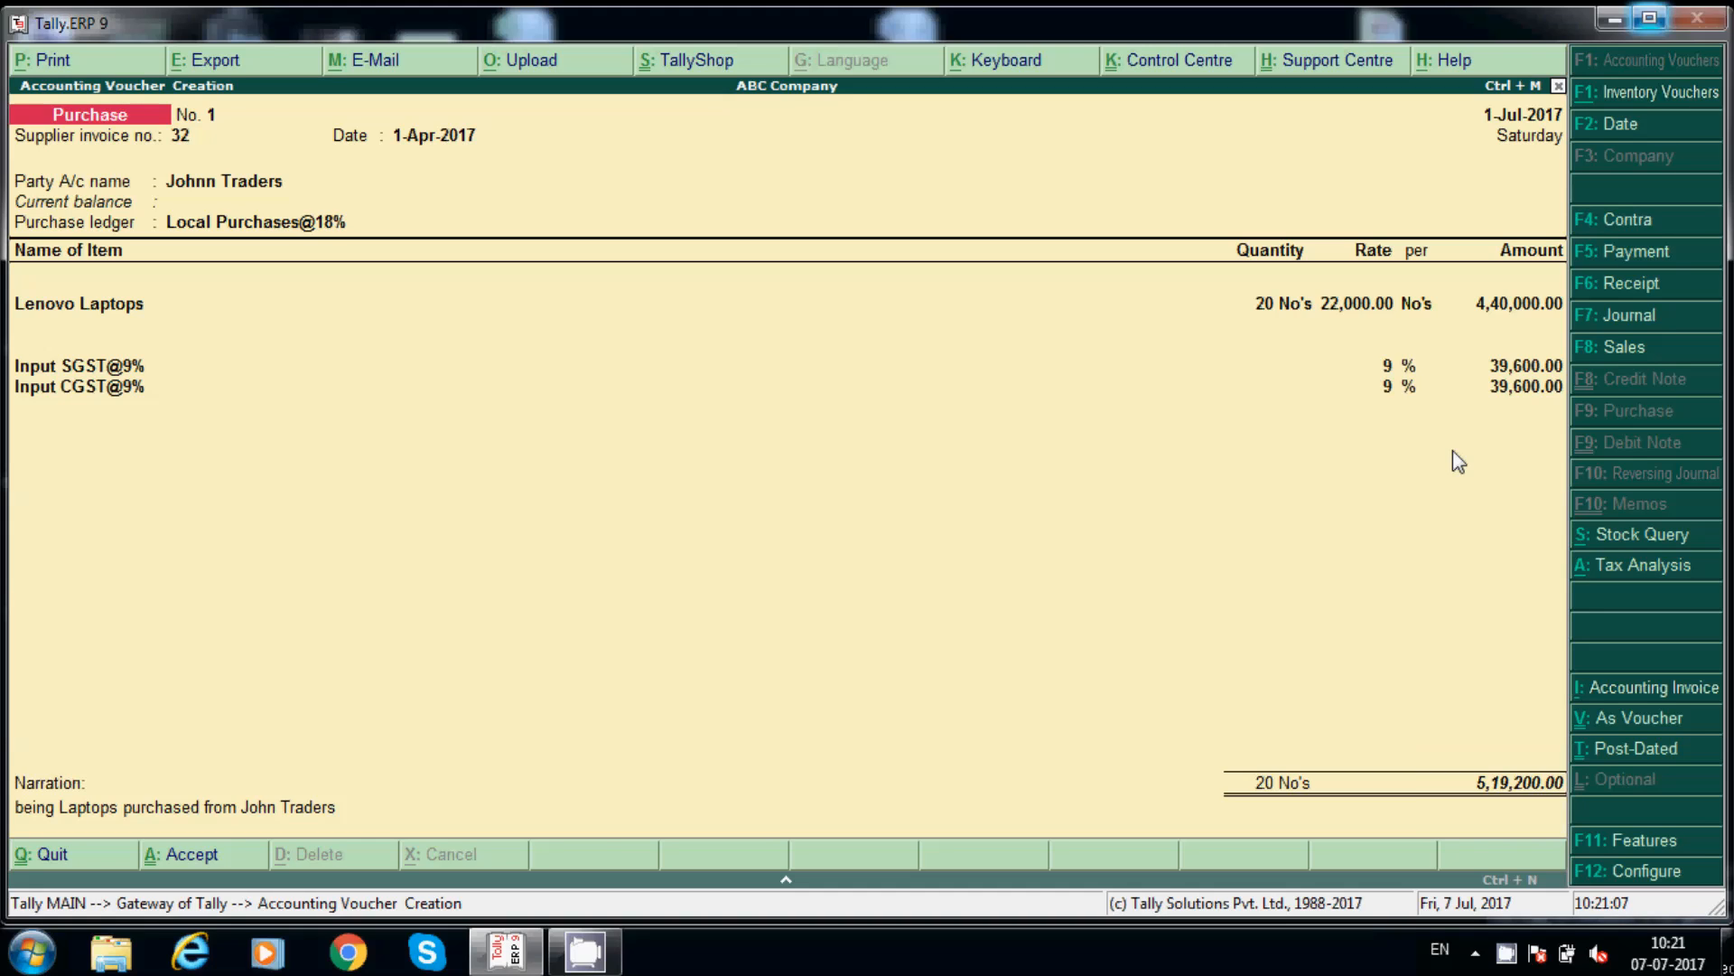
pyautogui.press('Escape')
# Step: Go from the Gateway through Display, Statutory Reports and GST to the GSTR-2 report
pyautogui.press('y')
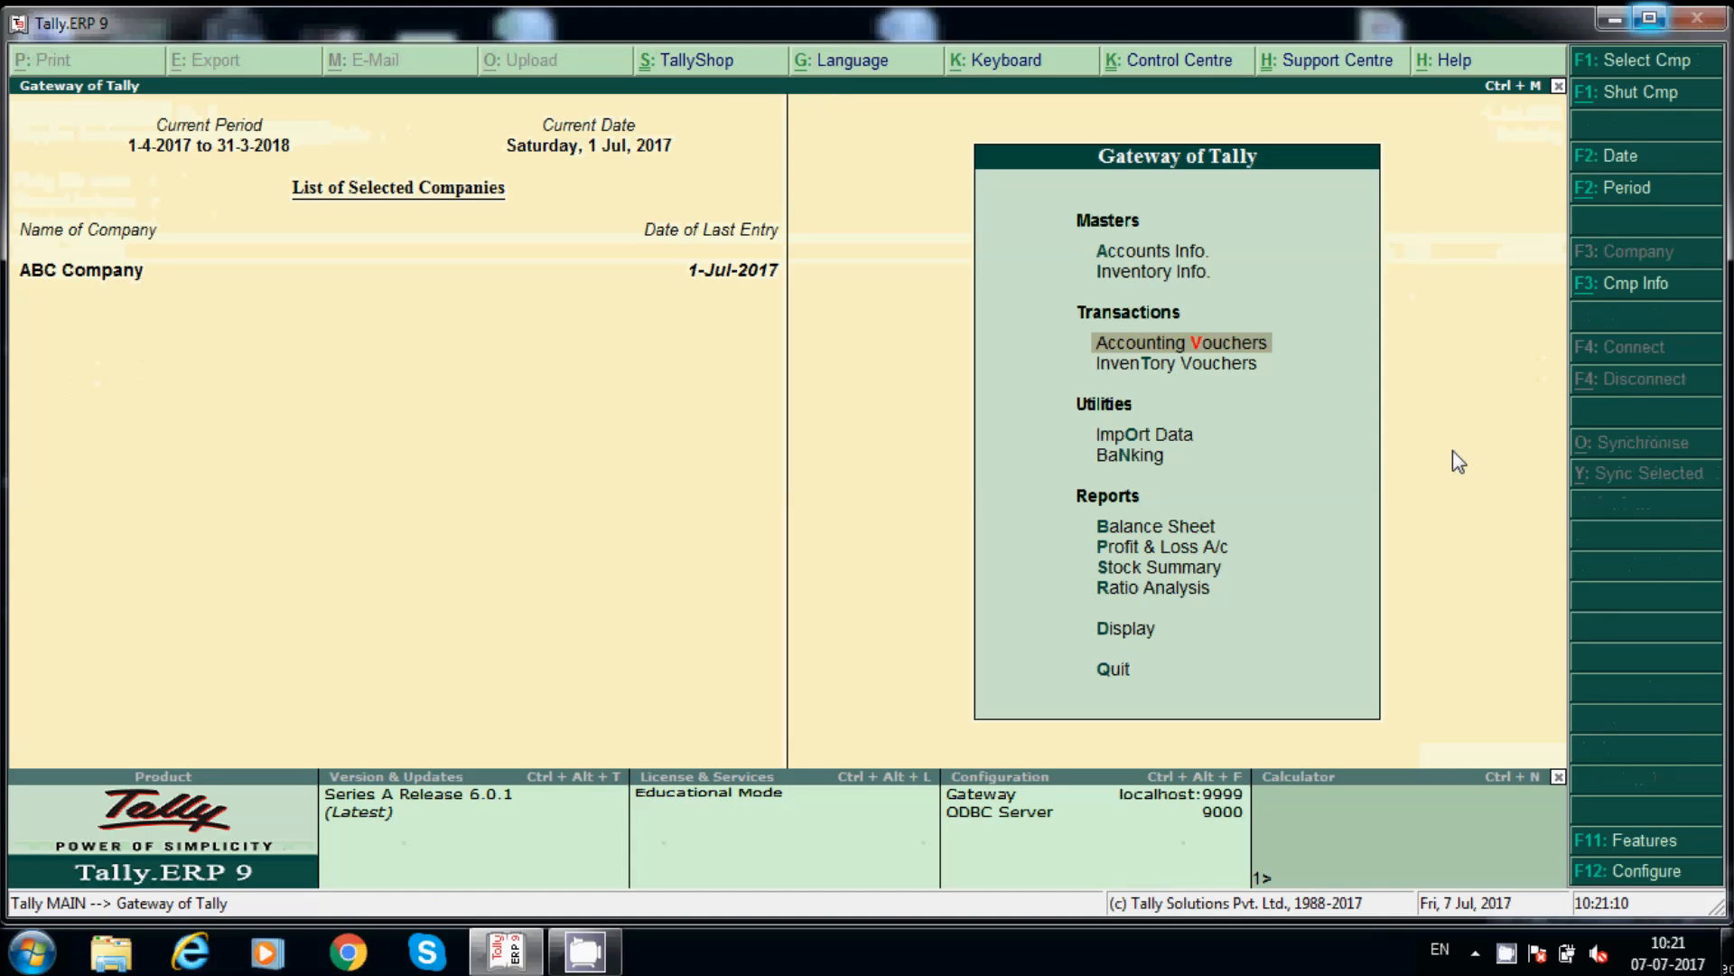
pyautogui.press('Down')
pyautogui.press('Down')
pyautogui.press('Down')
pyautogui.press('Down')
pyautogui.press('Down')
pyautogui.press('Down')
pyautogui.press('Down')
pyautogui.press('Down')
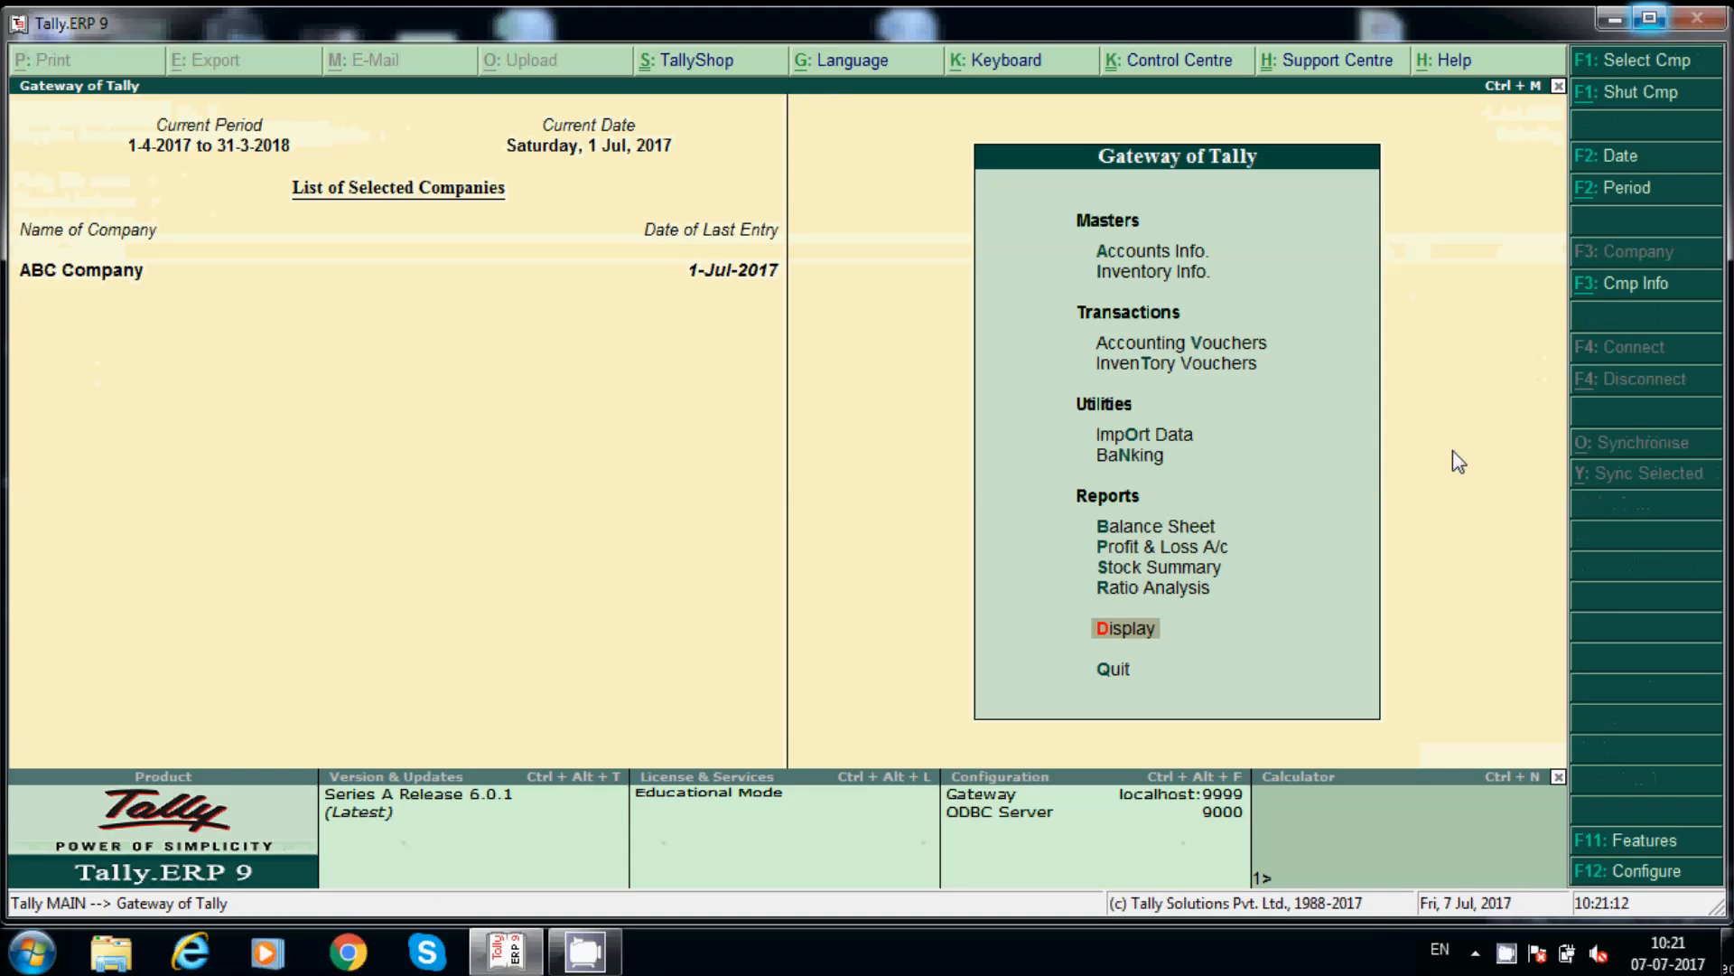
pyautogui.press('Return')
pyautogui.press('Down')
pyautogui.press('Down')
pyautogui.press('Down')
pyautogui.press('Down')
pyautogui.press('Down')
pyautogui.press('Down')
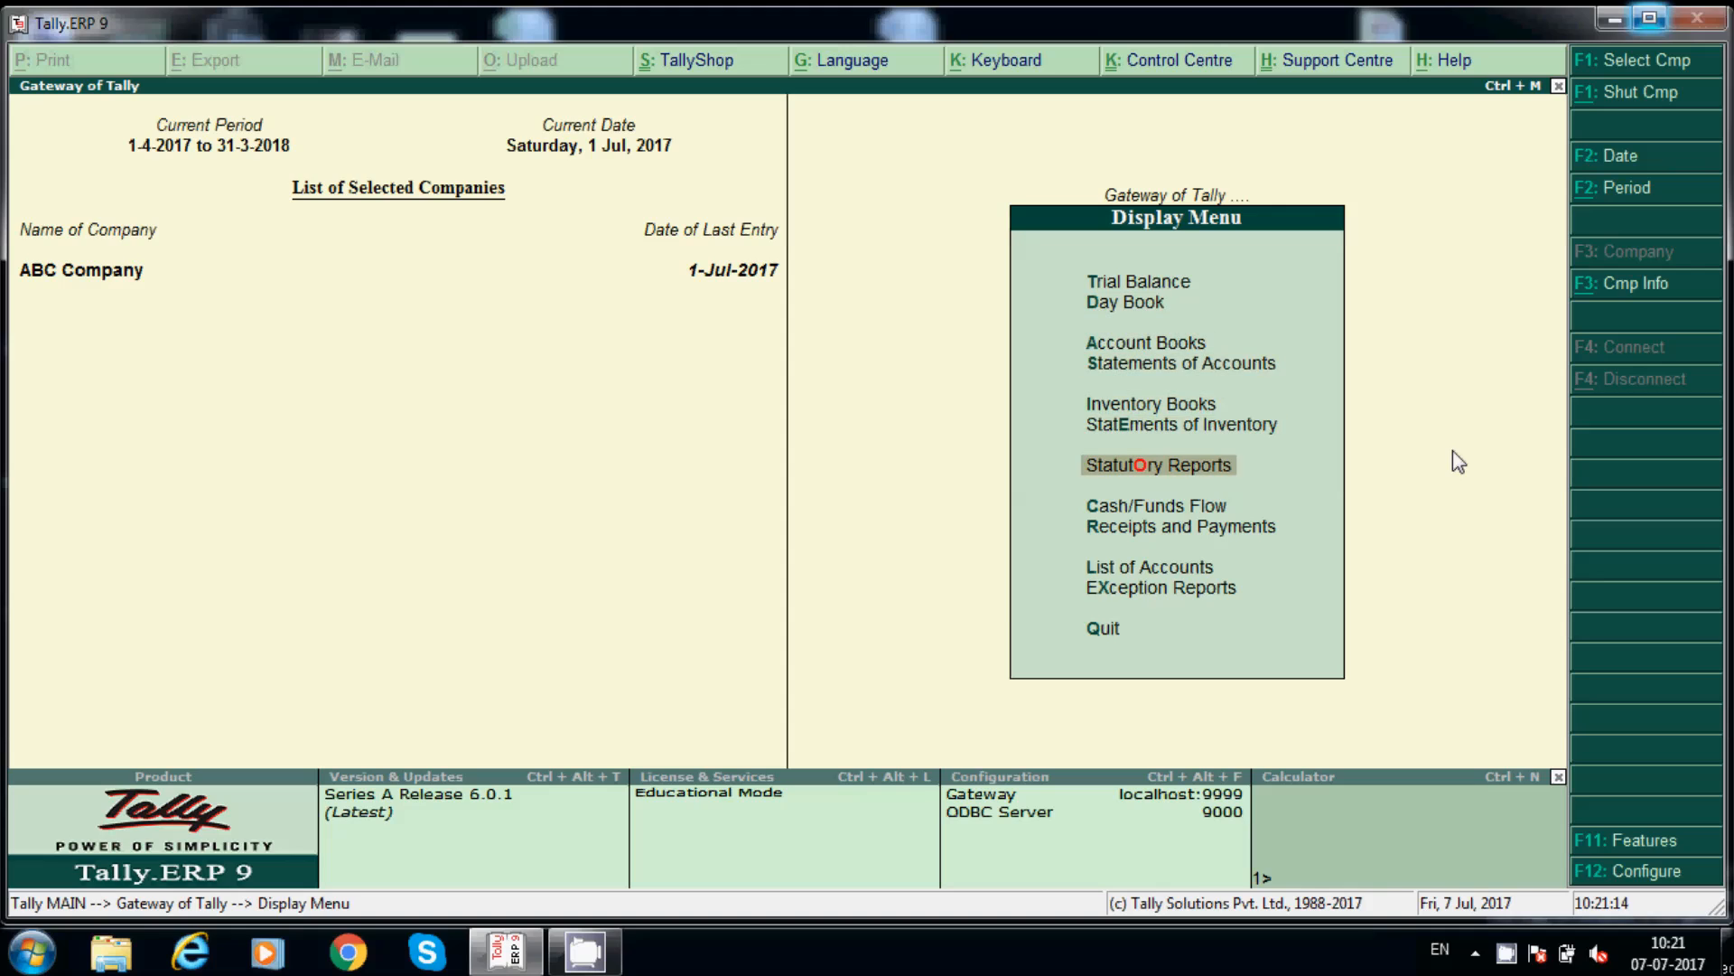
pyautogui.press('Return')
pyautogui.press('Return')
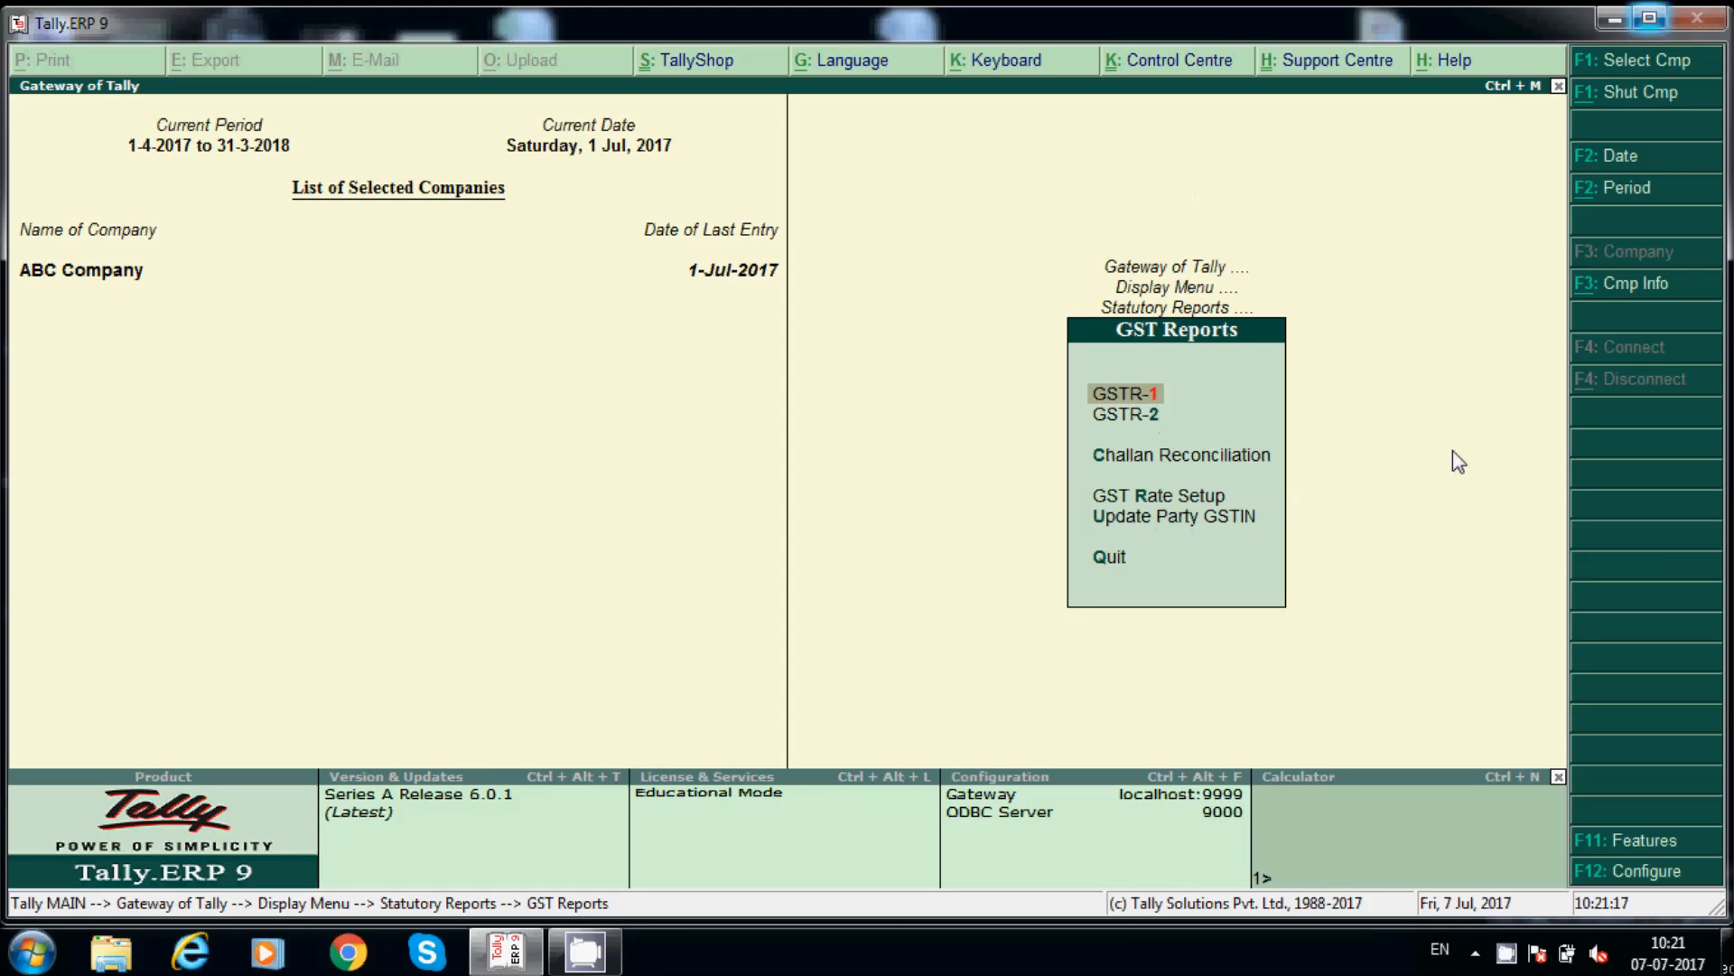
pyautogui.press('Return')
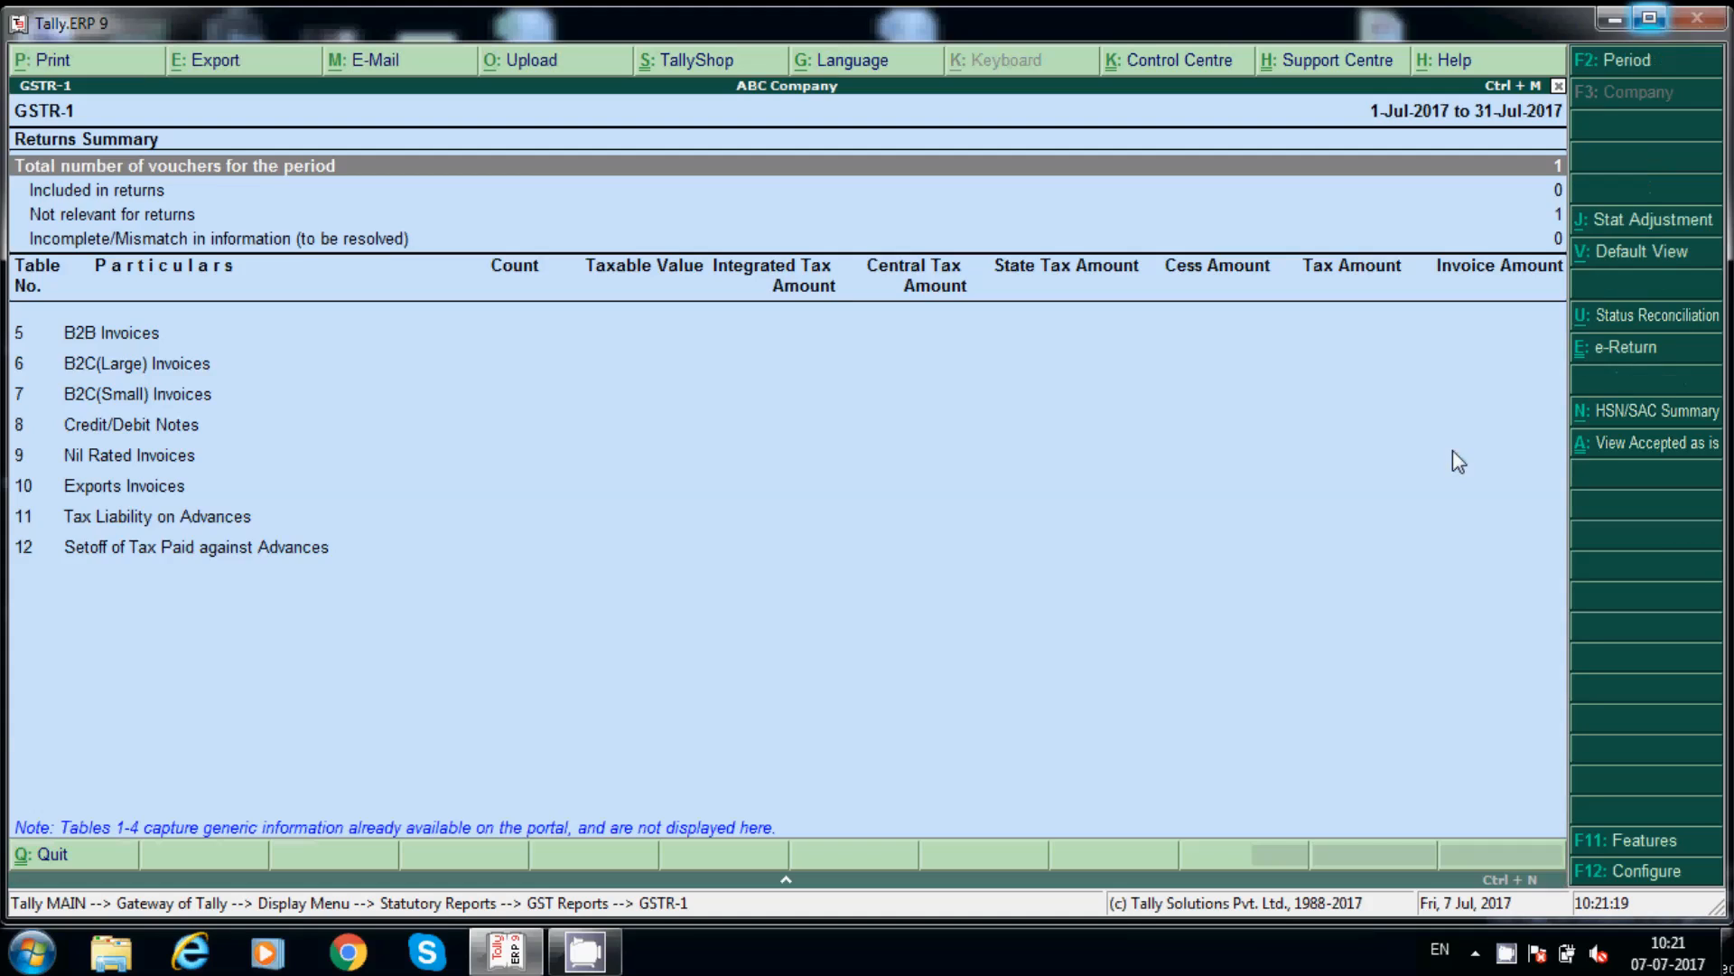
pyautogui.press('Escape')
pyautogui.press('Escape')
pyautogui.press('Return')
pyautogui.press('Down')
pyautogui.press('Return')
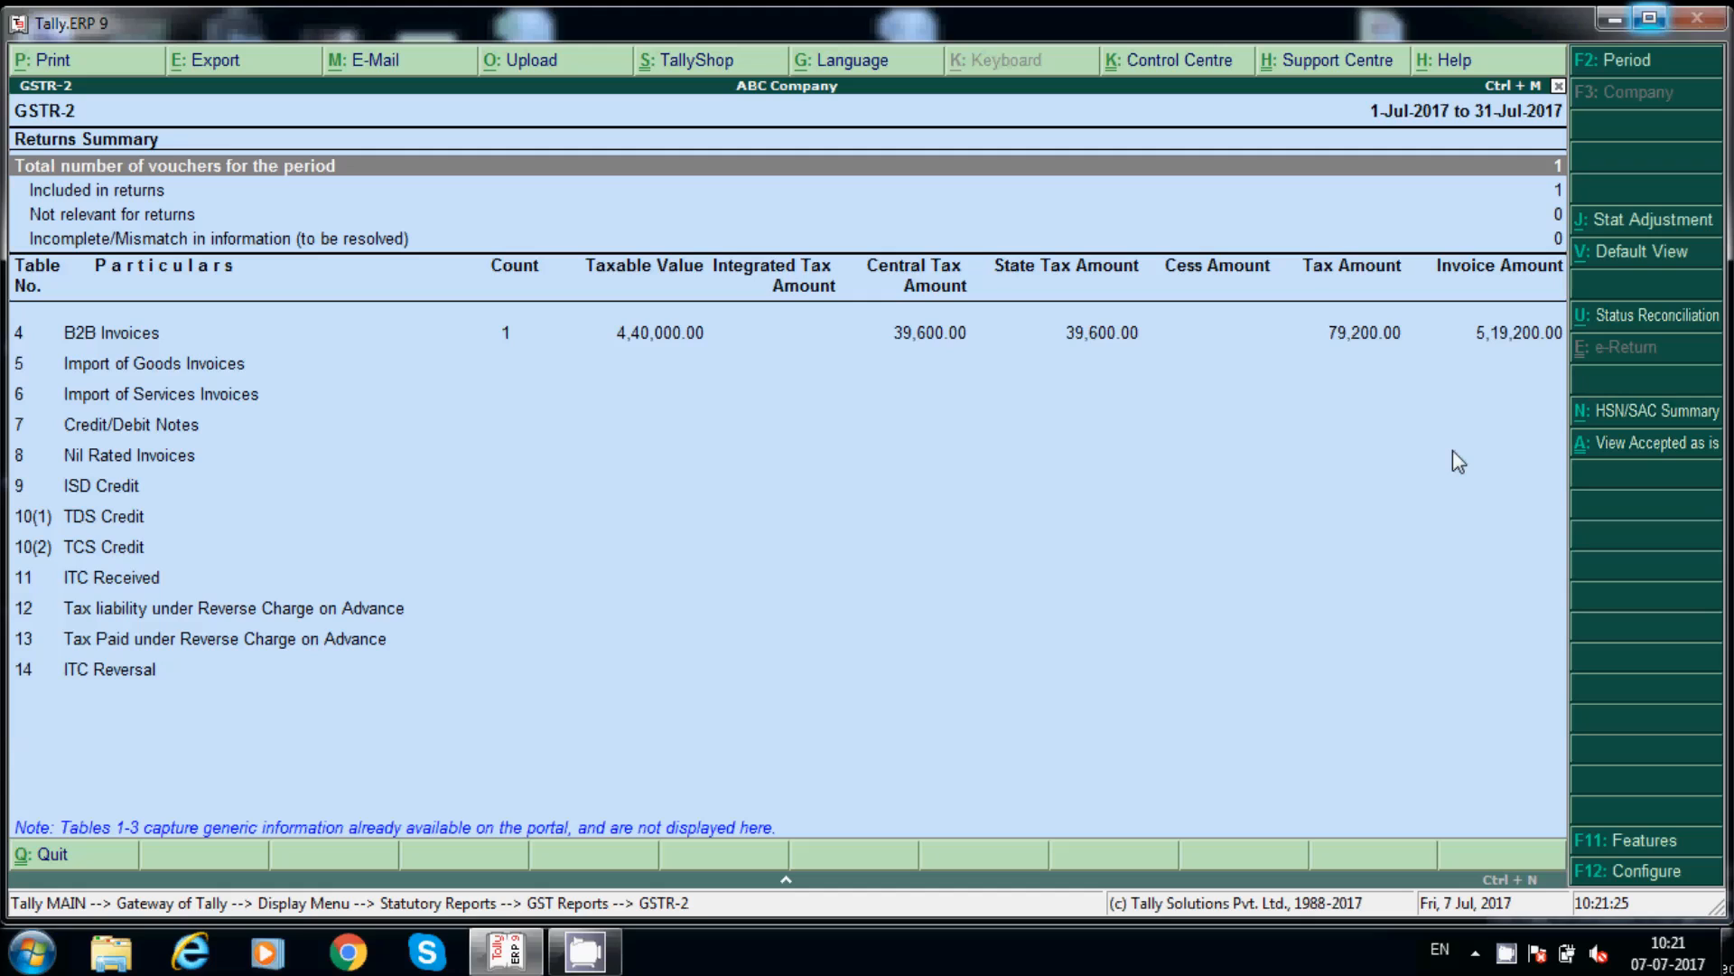
# Step: Review the B2B invoice row with 39,600.00 central and state tax, then return to Display
pyautogui.press('Down')
pyautogui.press('Down')
pyautogui.press('Down')
pyautogui.press('Down')
pyautogui.press('Down')
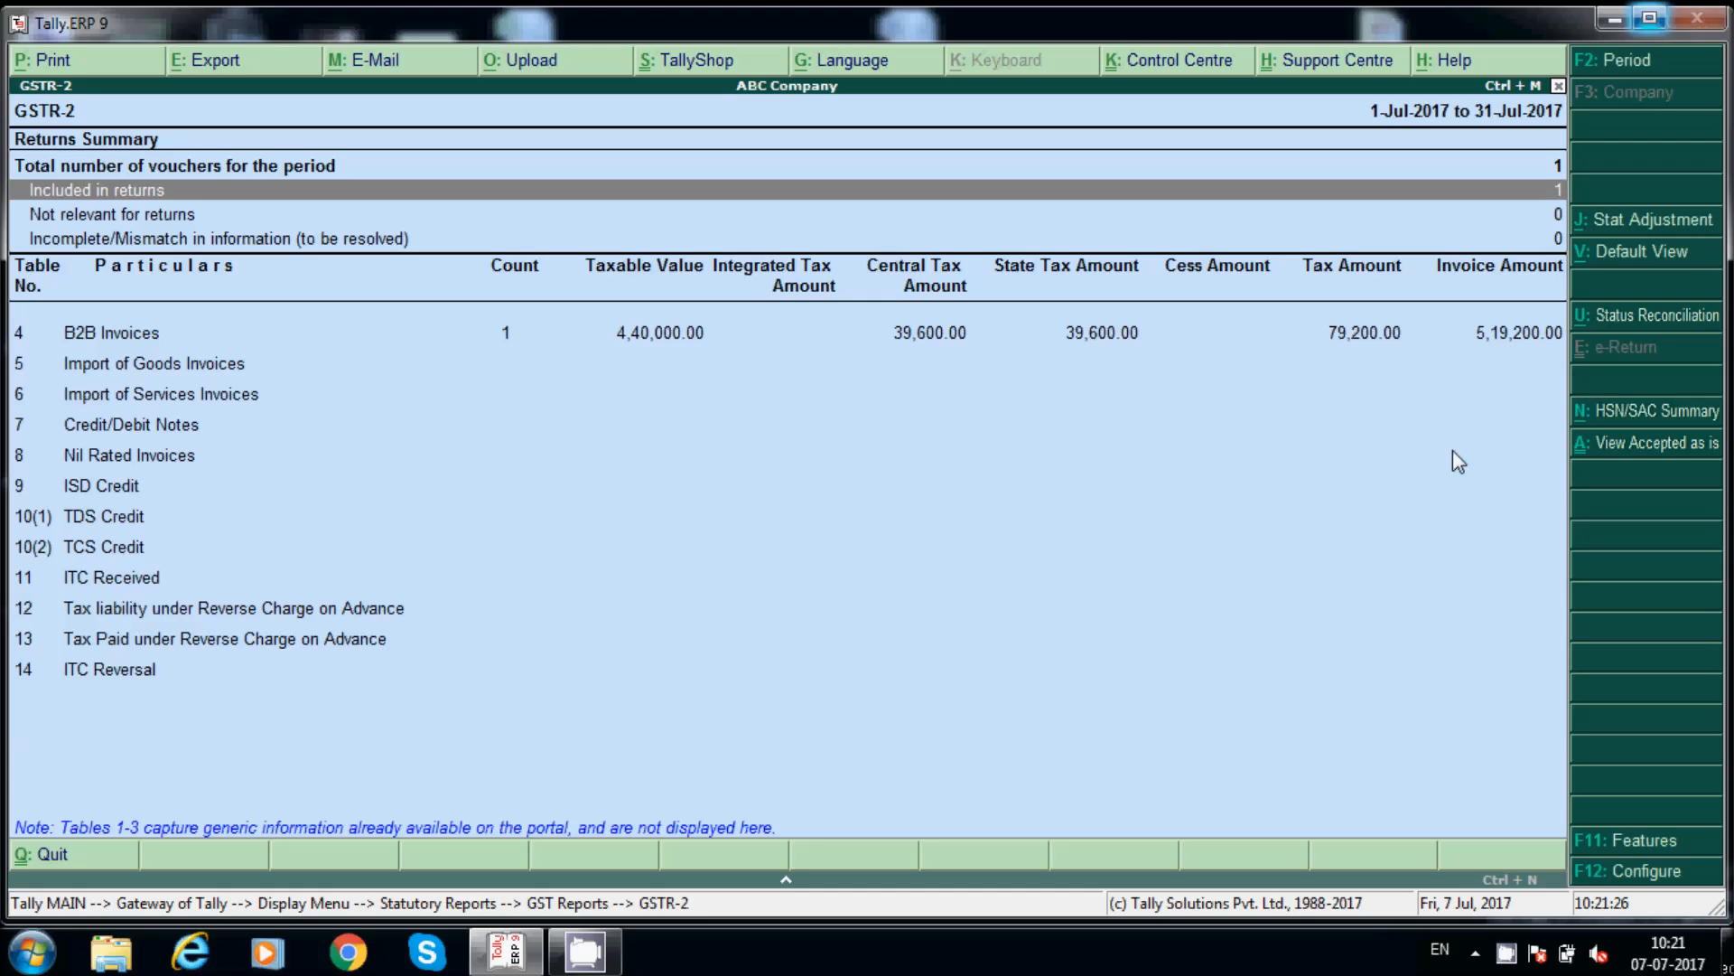
pyautogui.press('Up')
pyautogui.press('Down')
pyautogui.press('Down')
pyautogui.press('Down')
pyautogui.press('Down')
pyautogui.press('Down')
pyautogui.press('Down')
pyautogui.press('Down')
pyautogui.press('Down')
pyautogui.press('Down')
pyautogui.press('Down')
pyautogui.press('Up')
pyautogui.press('Up')
pyautogui.press('Up')
pyautogui.press('Up')
pyautogui.press('Up')
pyautogui.press('Up')
pyautogui.press('Up')
pyautogui.press('Up')
pyautogui.press('Up')
pyautogui.press('Up')
pyautogui.press('Up')
pyautogui.press('Up')
pyautogui.press('Up')
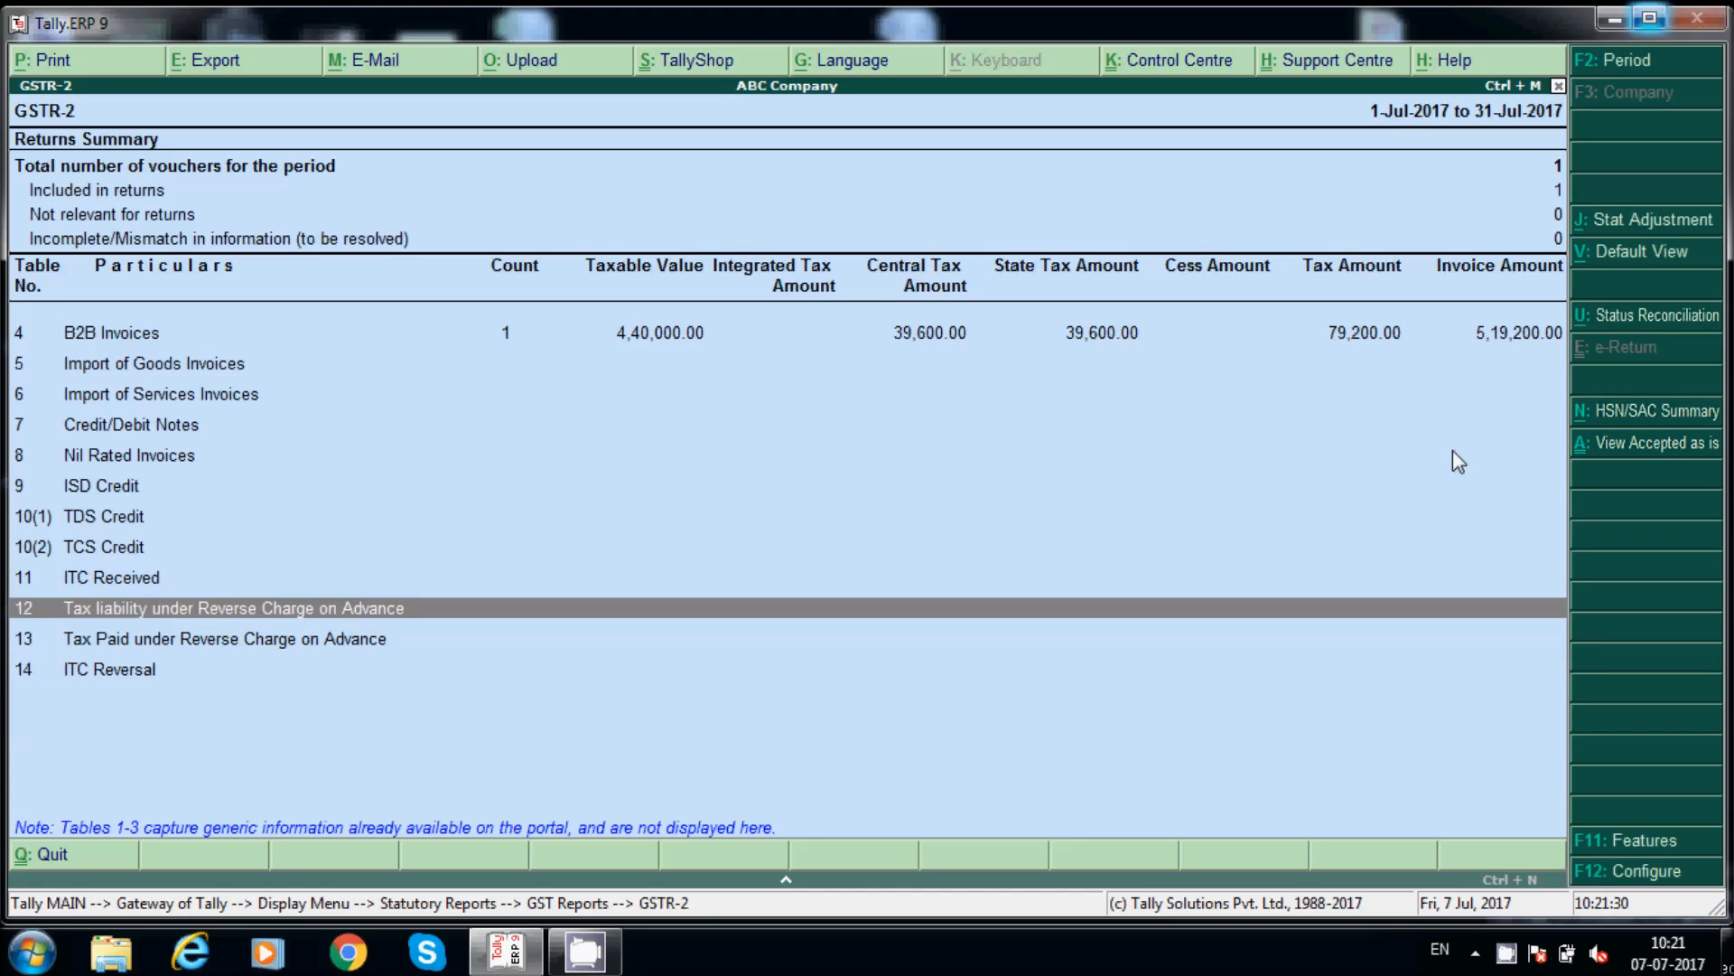
pyautogui.press('Down')
pyautogui.press('Down')
pyautogui.press('Down')
pyautogui.press('Down')
pyautogui.press('Down')
pyautogui.press('Down')
pyautogui.press('Down')
pyautogui.press('Down')
pyautogui.press('Down')
pyautogui.press('Down')
pyautogui.press('Down')
pyautogui.press('Down')
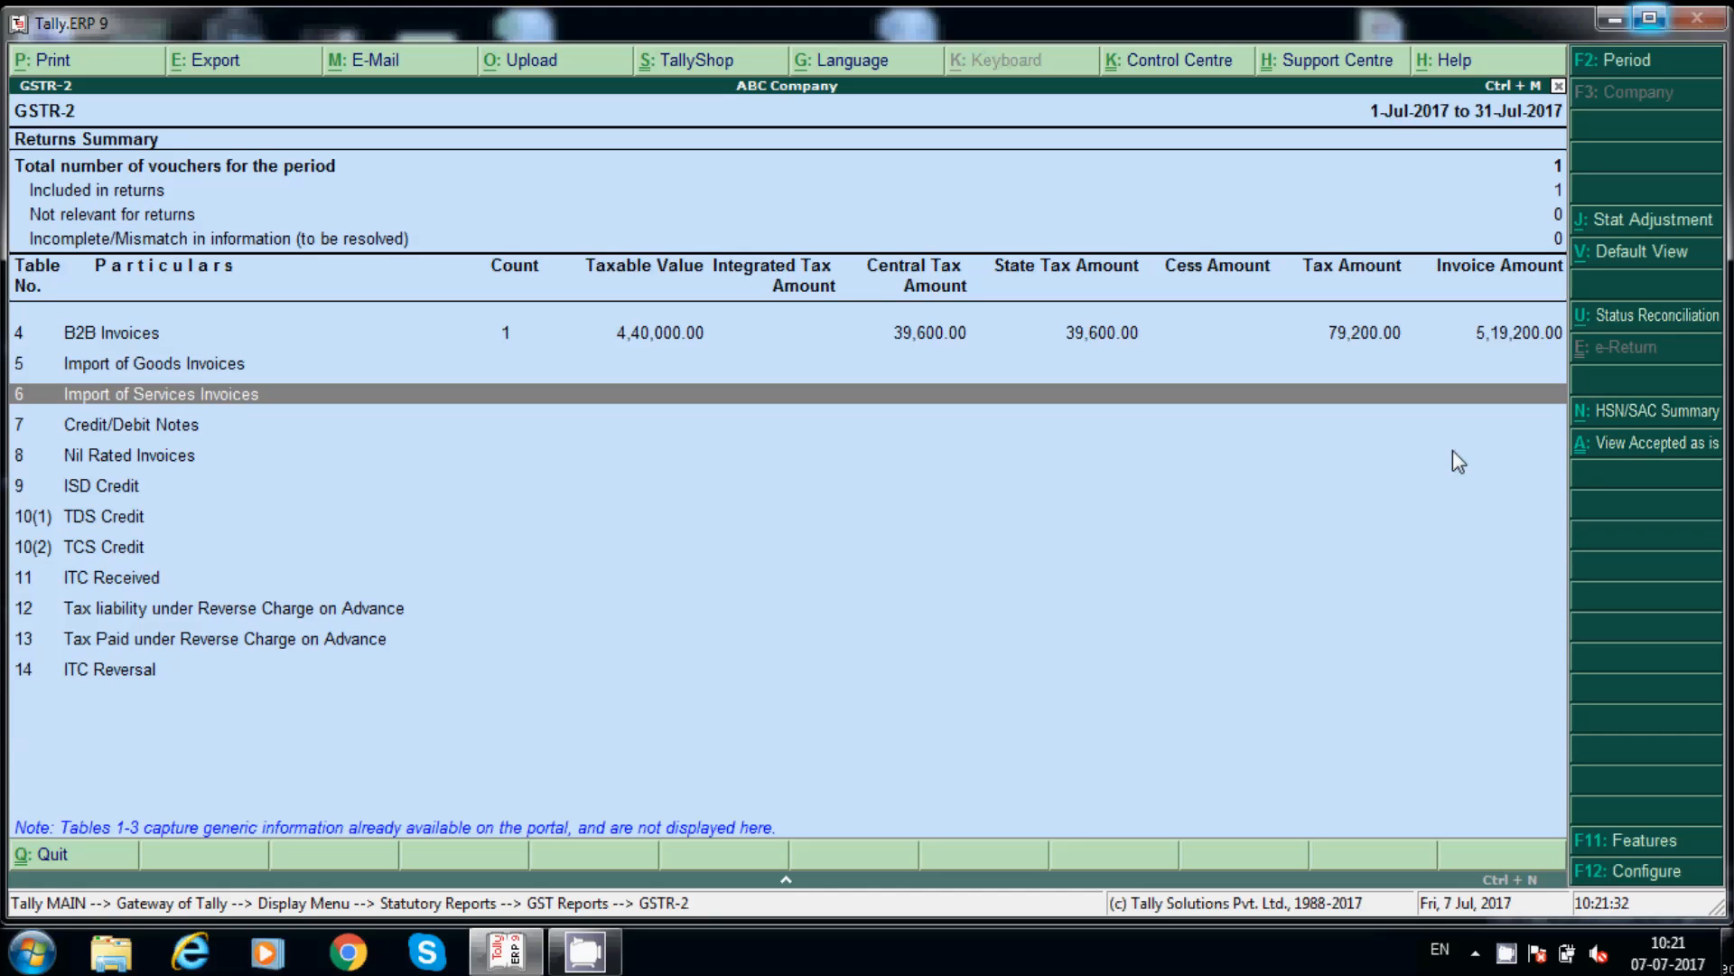
pyautogui.press('Up')
pyautogui.press('Up')
pyautogui.press('Up')
pyautogui.press('Up')
pyautogui.press('Up')
pyautogui.press('Up')
pyautogui.press('Up')
pyautogui.press('Up')
pyautogui.press('Up')
pyautogui.press('Up')
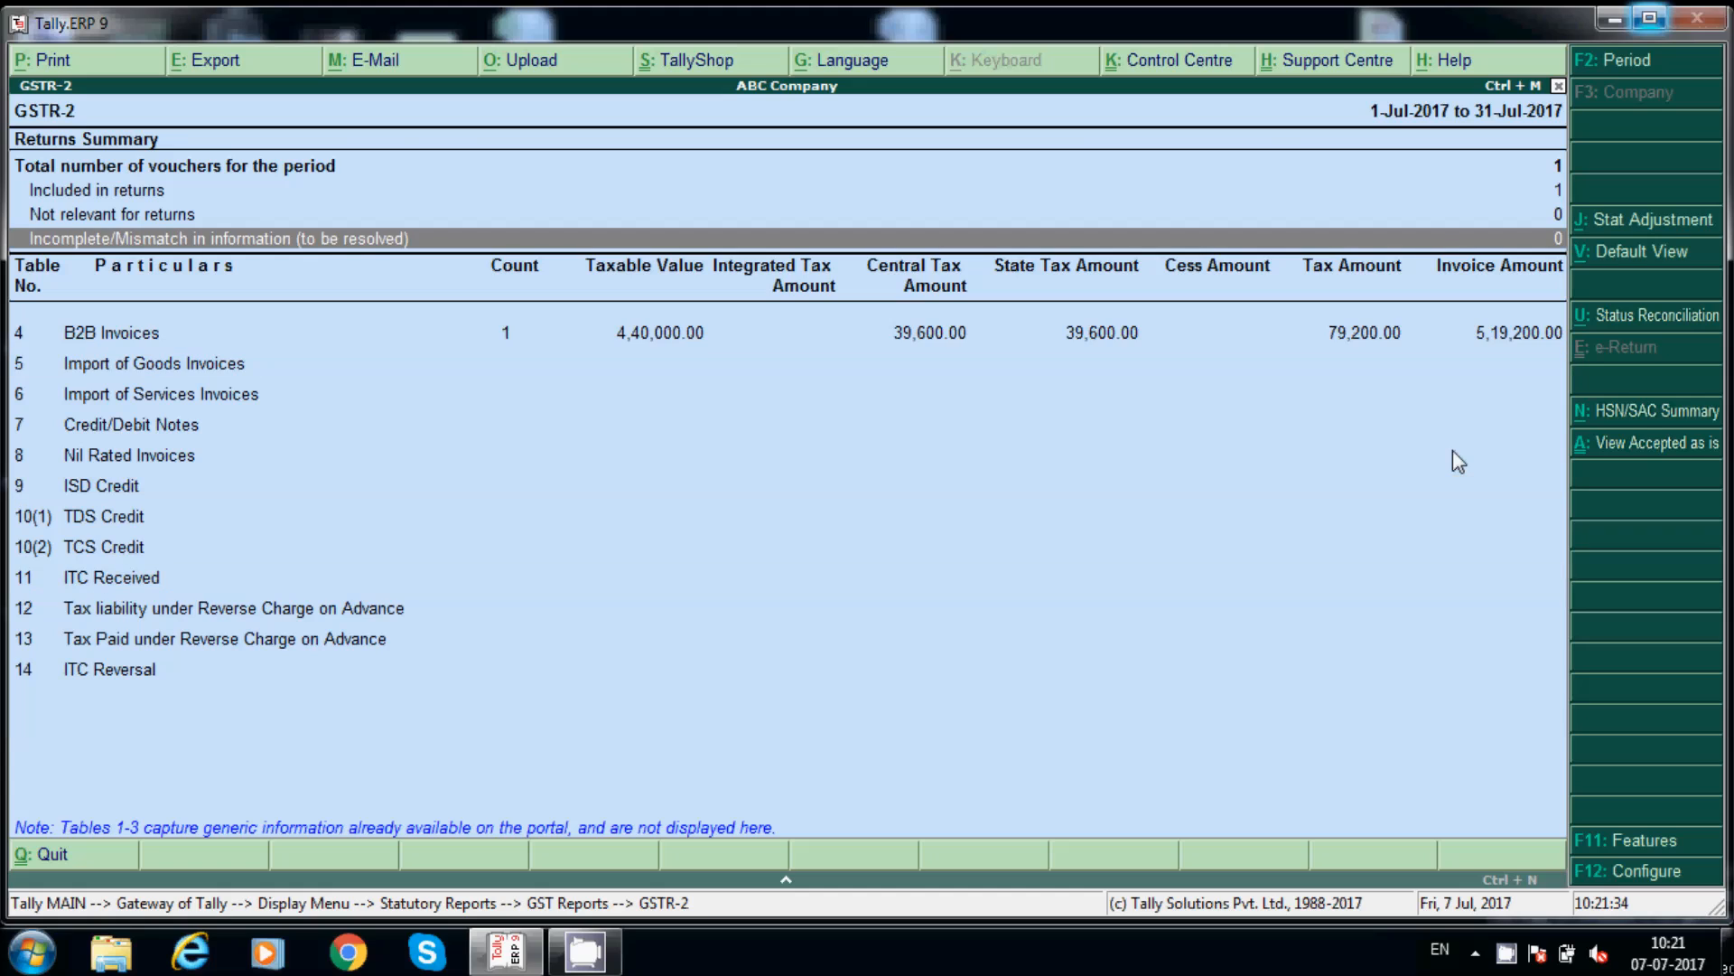
pyautogui.press('Escape')
pyautogui.press('Escape')
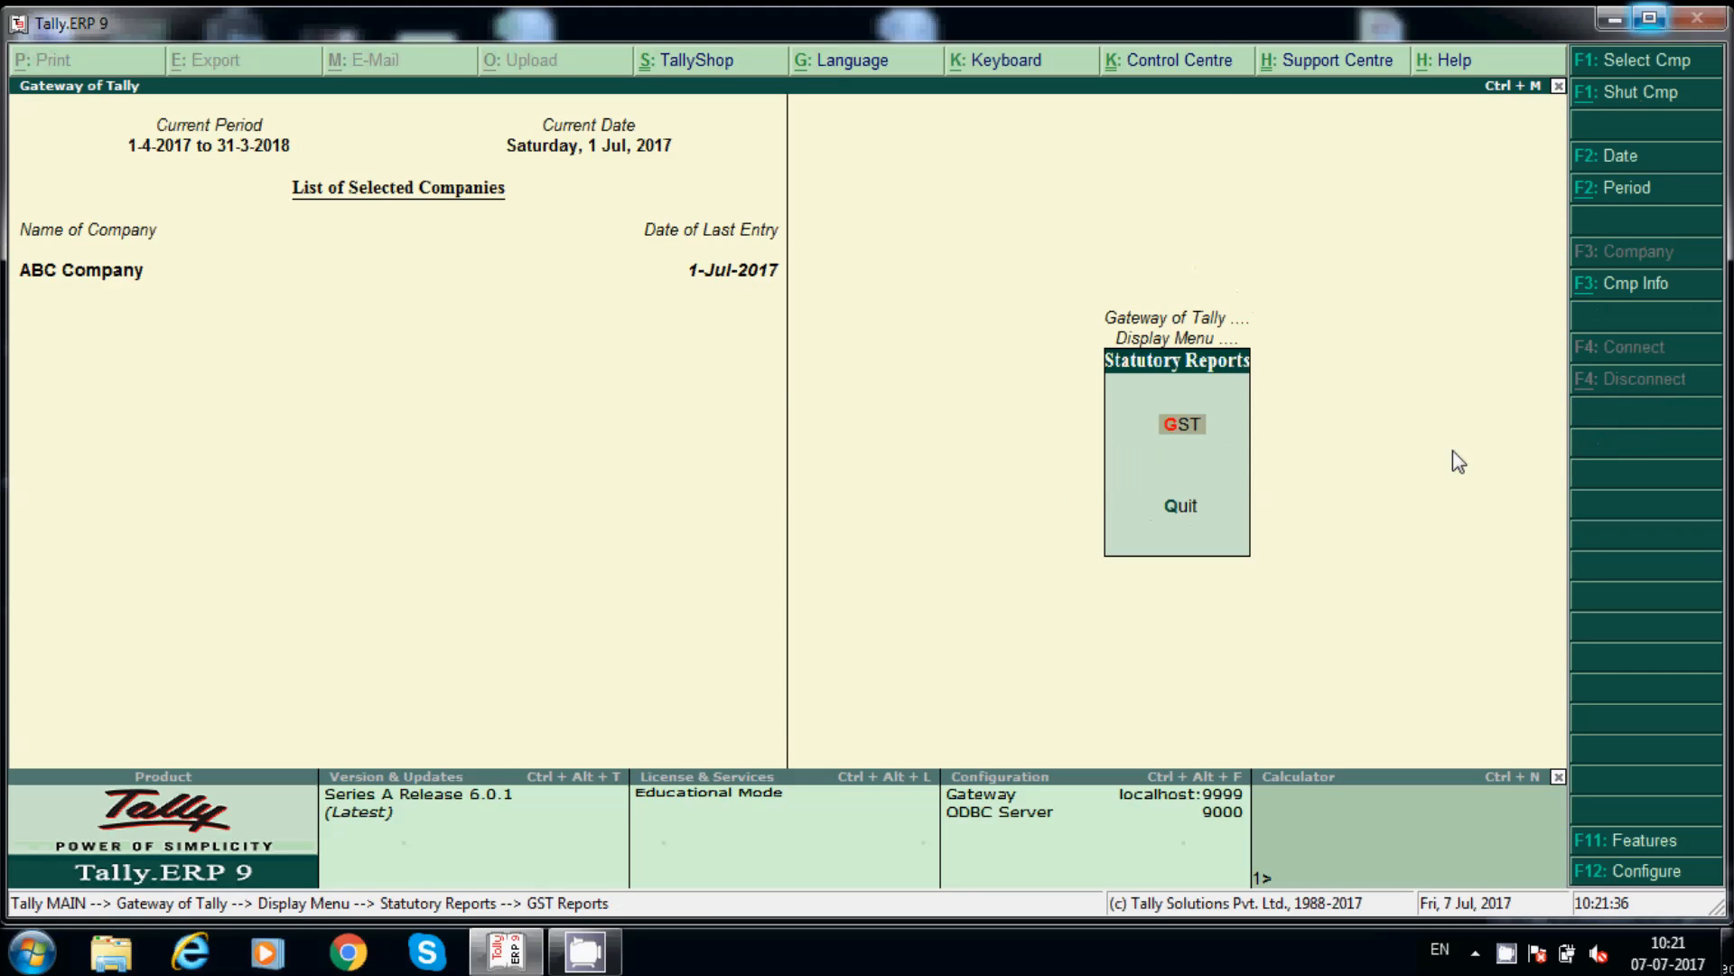
pyautogui.press('Escape')
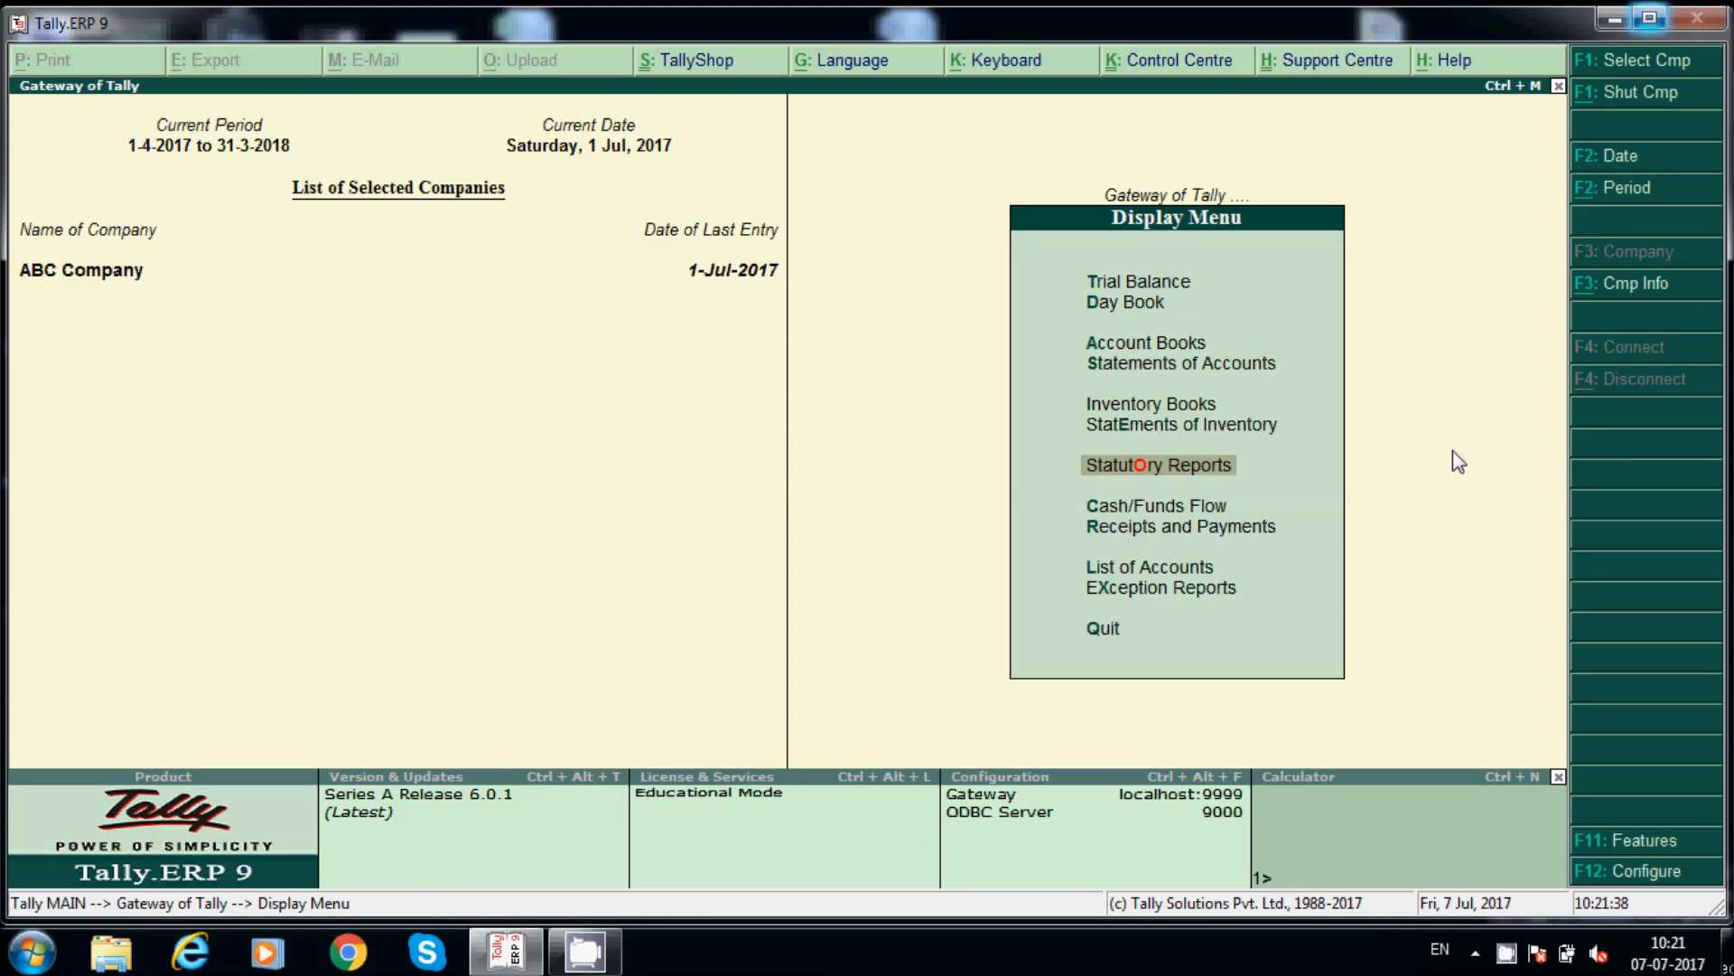